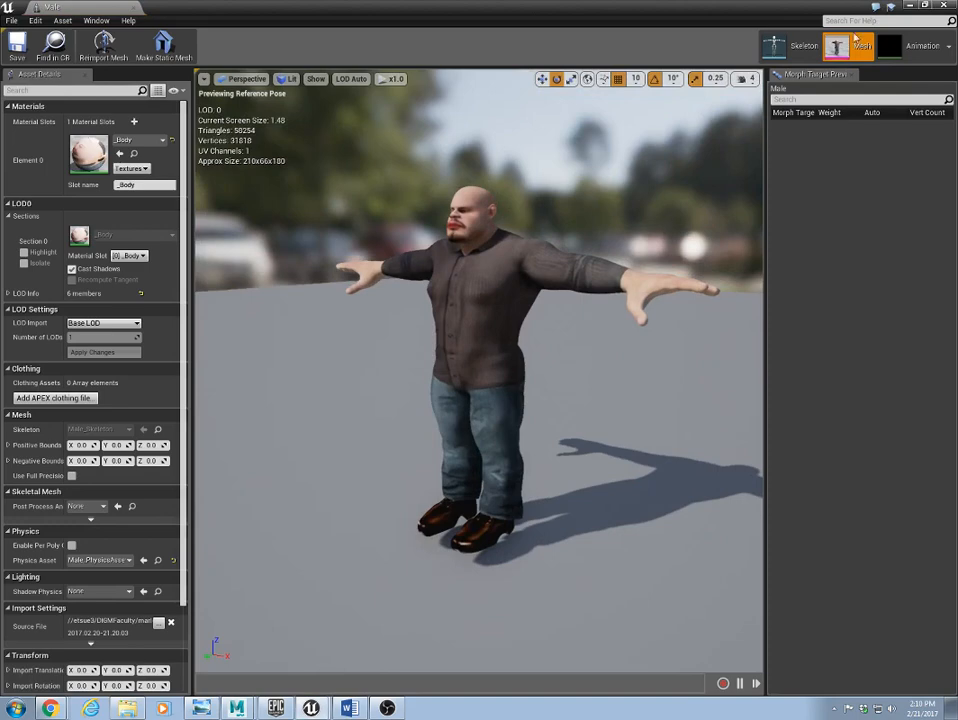
Step: Preview the Male_Punch and Male_Idle animations of the Male character and close the asset editor
left_click(900, 45)
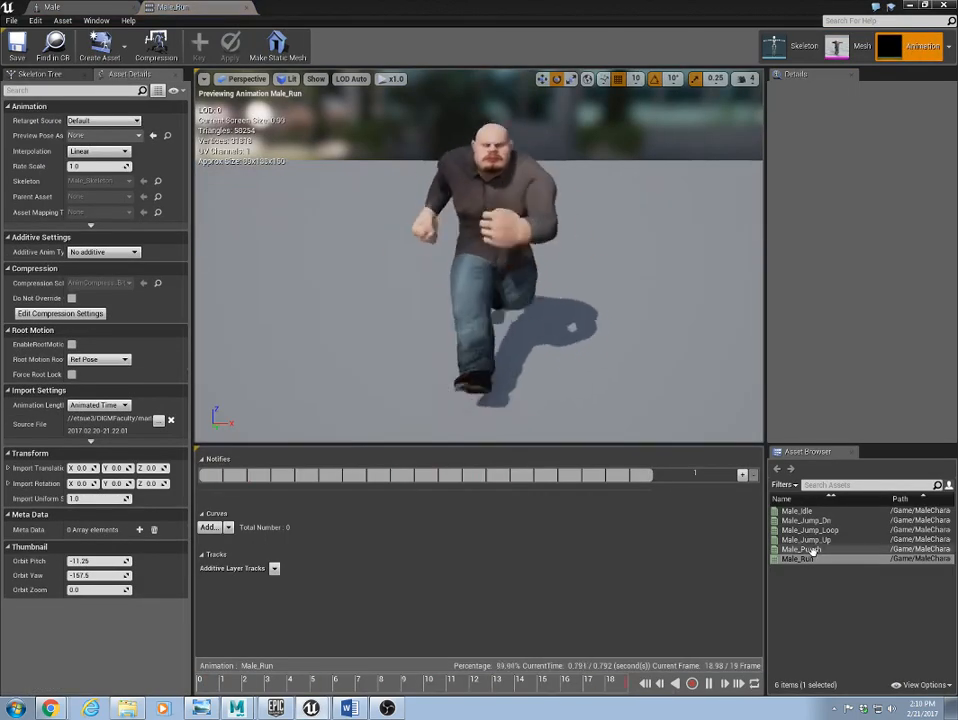
double_click(801, 549)
left_click(810, 511)
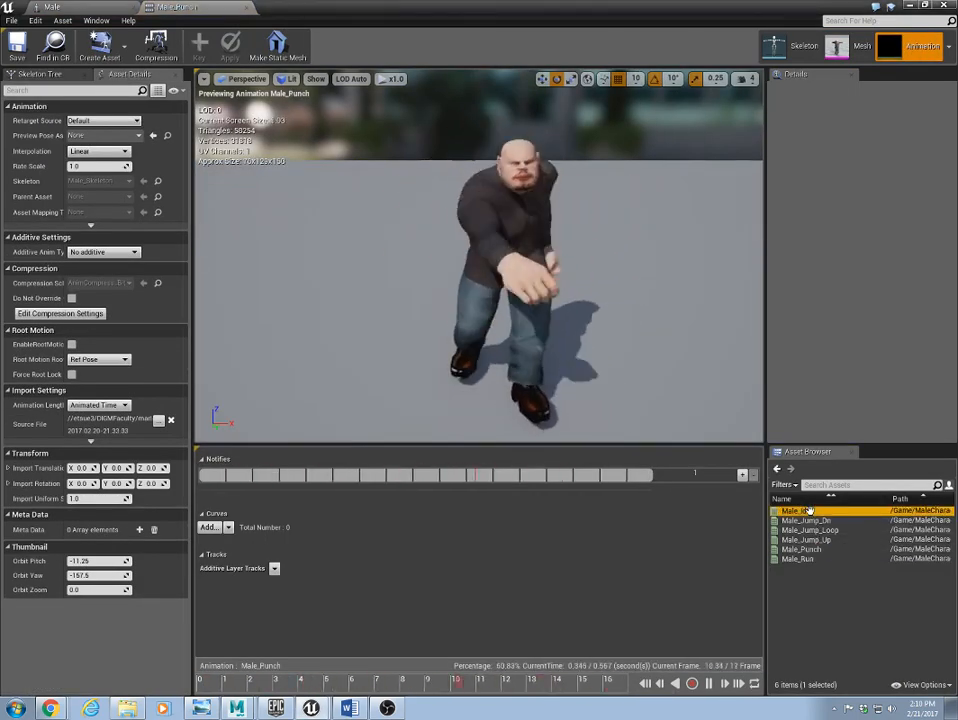
double_click(810, 511)
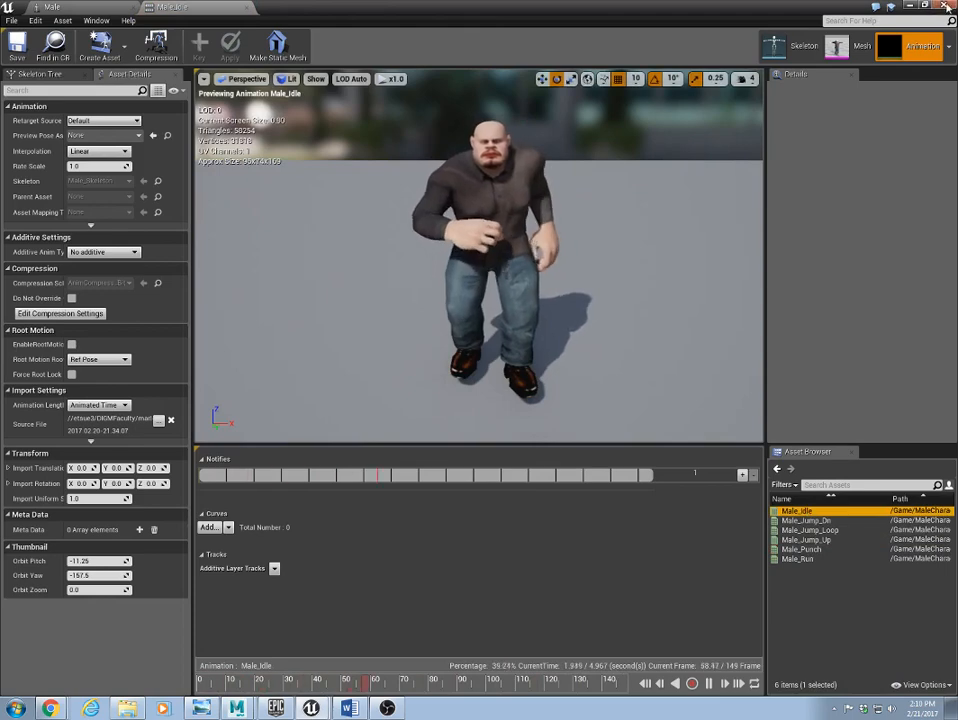
left_click(945, 6)
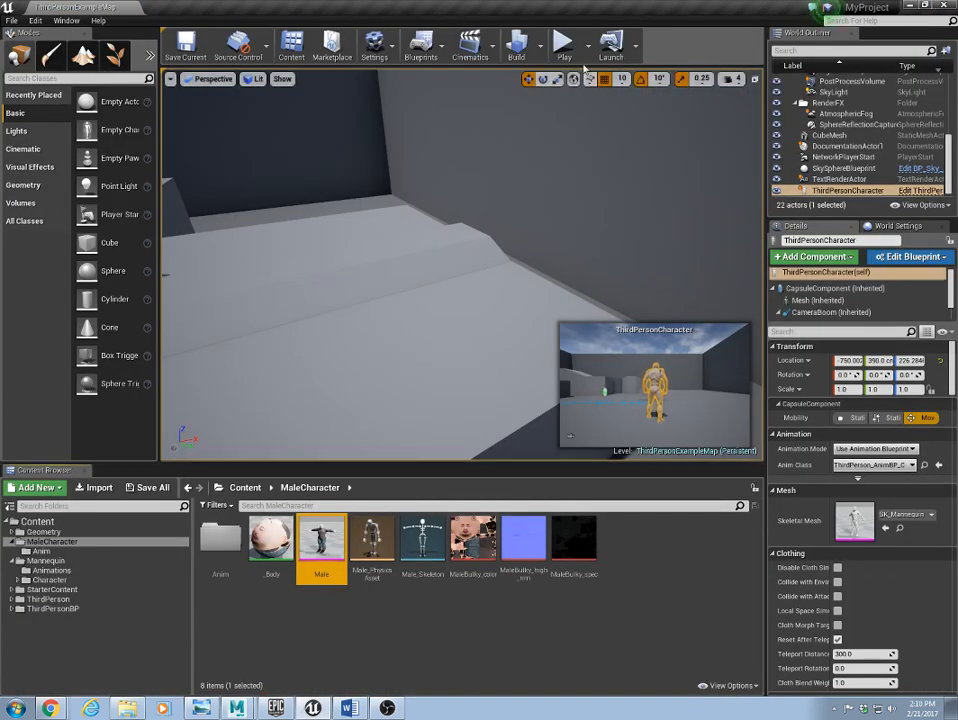
Step: Play-test the level by running the default third-person mannequin up the stairs, and end the play session
left_click(563, 45)
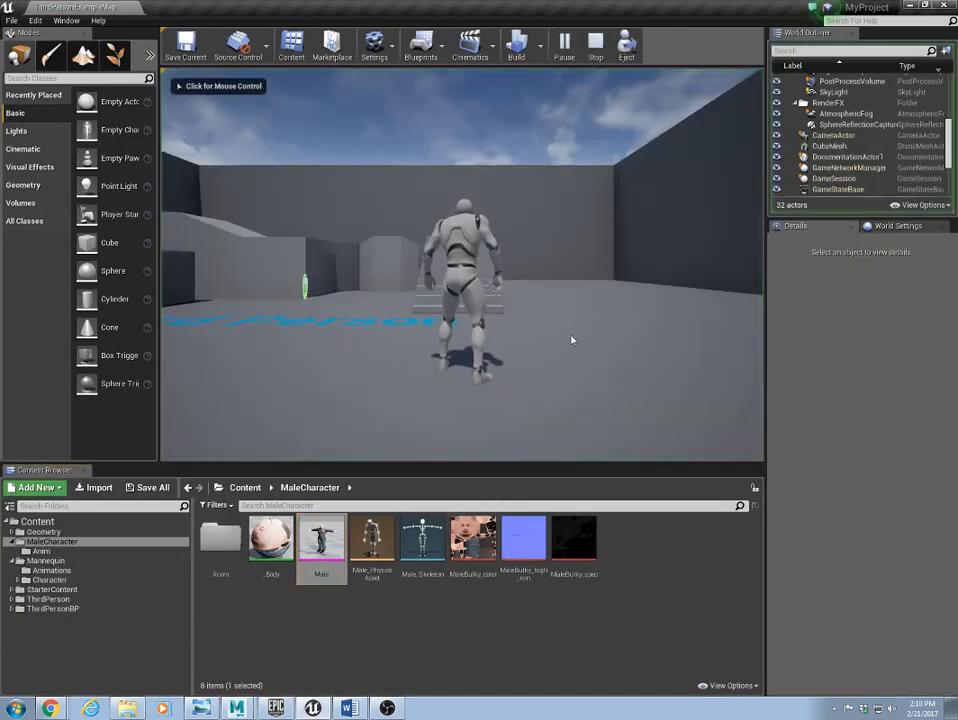
left_click(571, 340)
key("w")
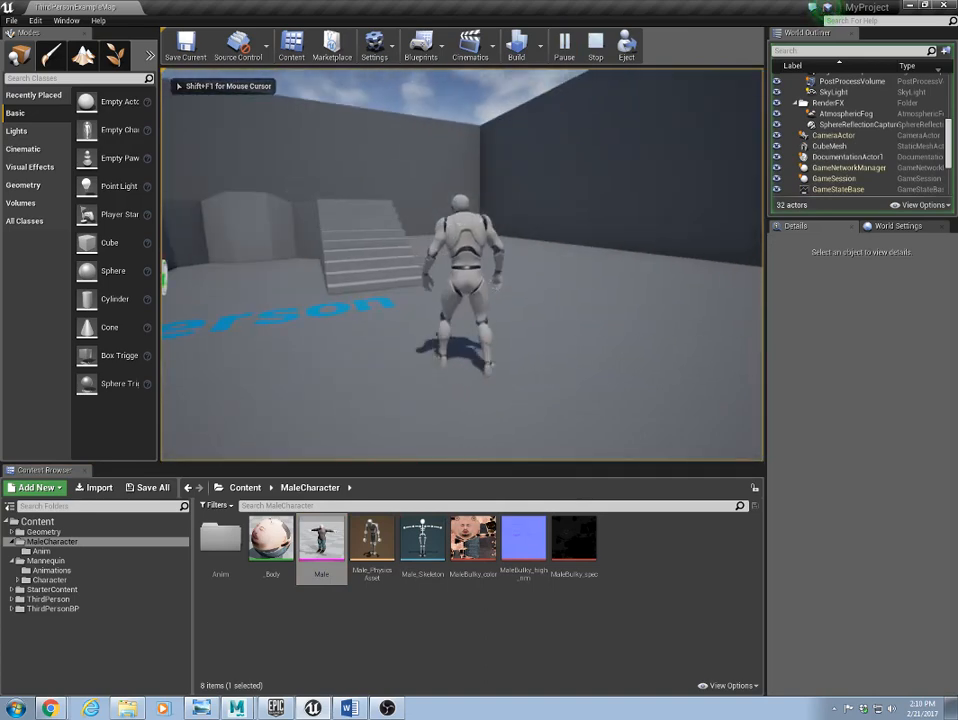
key("w")
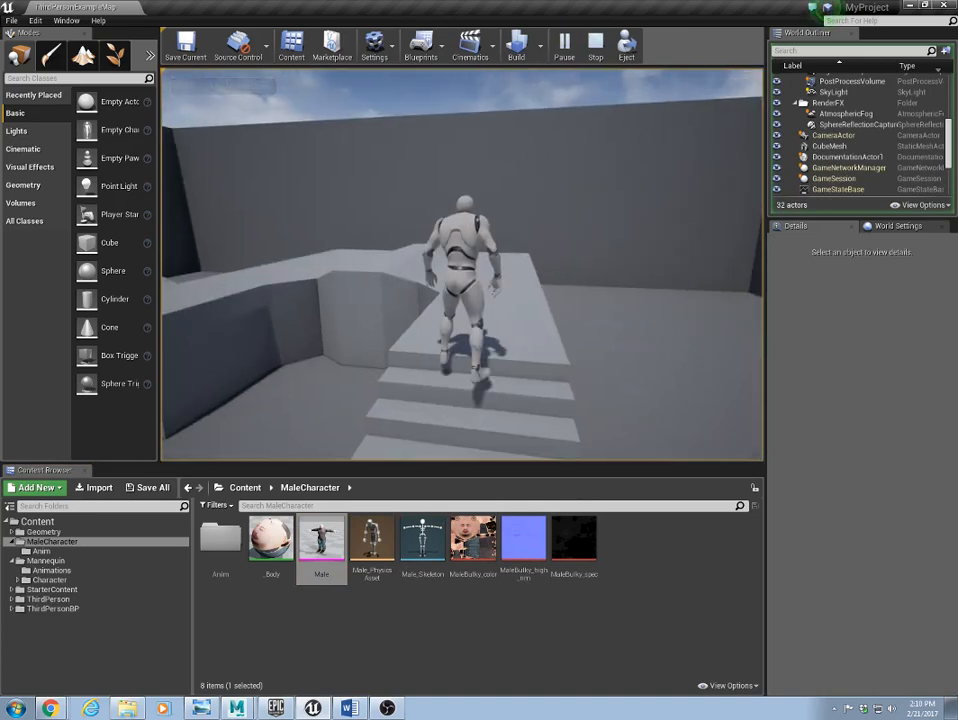
key("Escape")
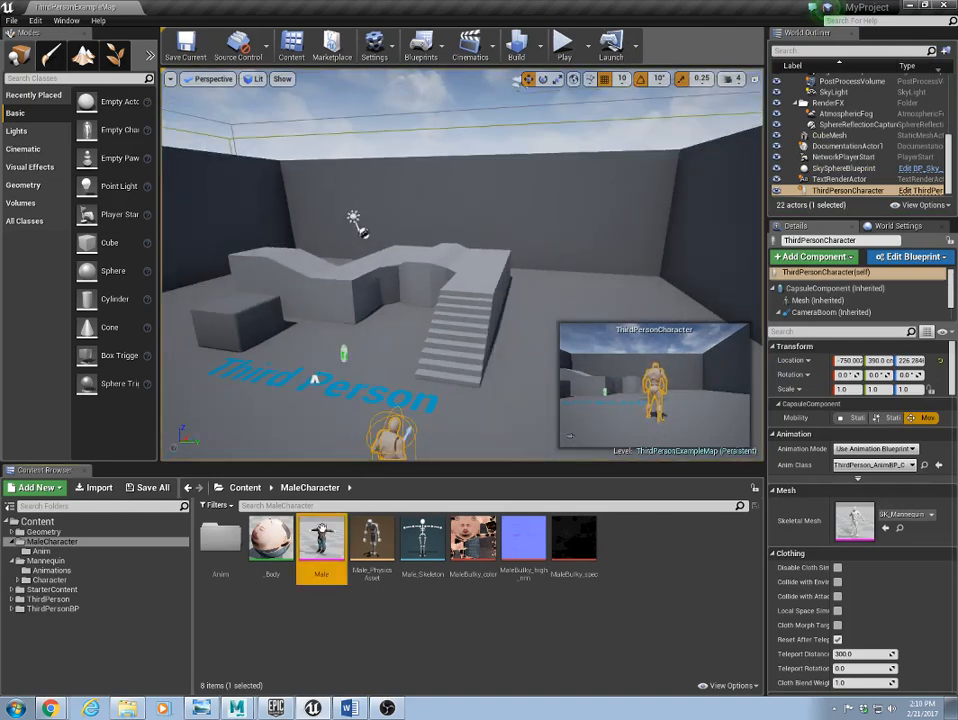
Step: Try placing the Male skeletal mesh on the platform above the stairs, play-test the level up to it, and undo the placement
left_click_drag(321, 545, 478, 272)
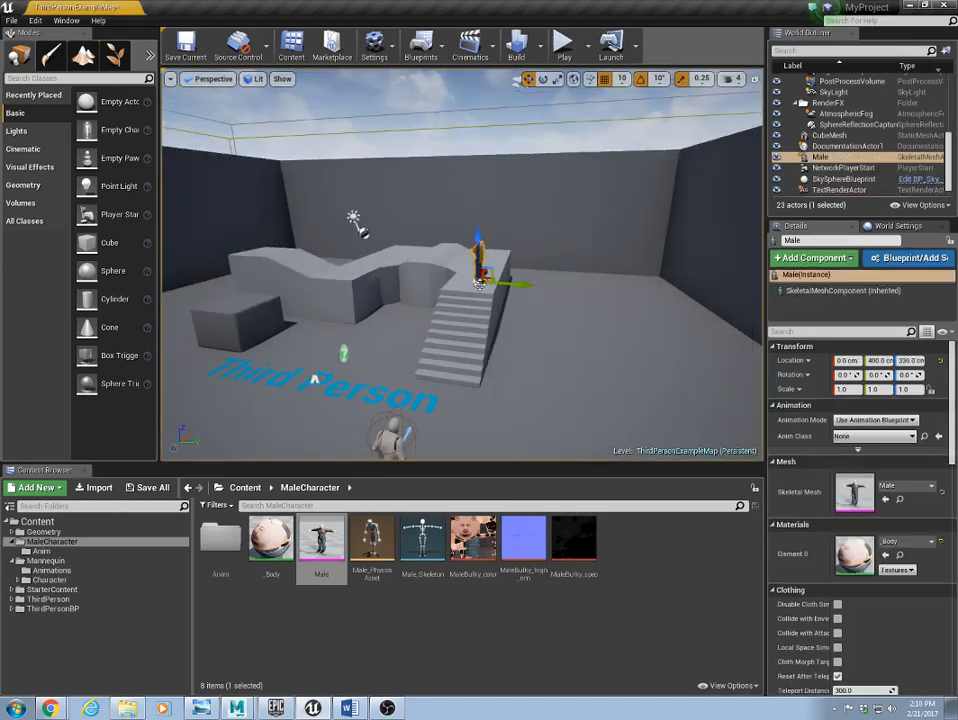
left_click(563, 42)
left_click(522, 317)
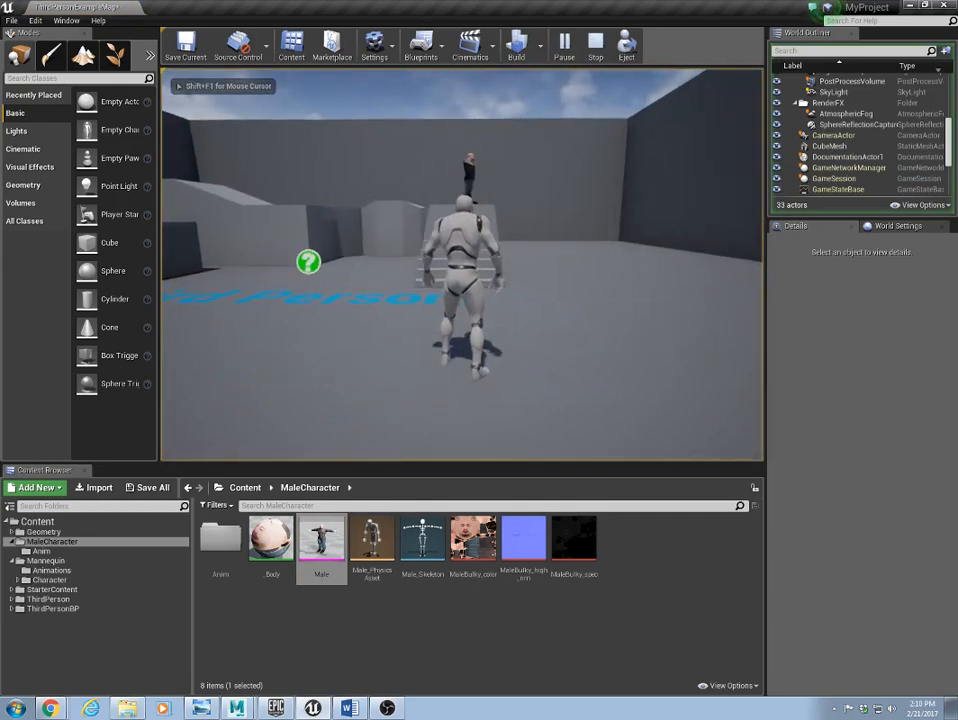
key("w")
key("w")
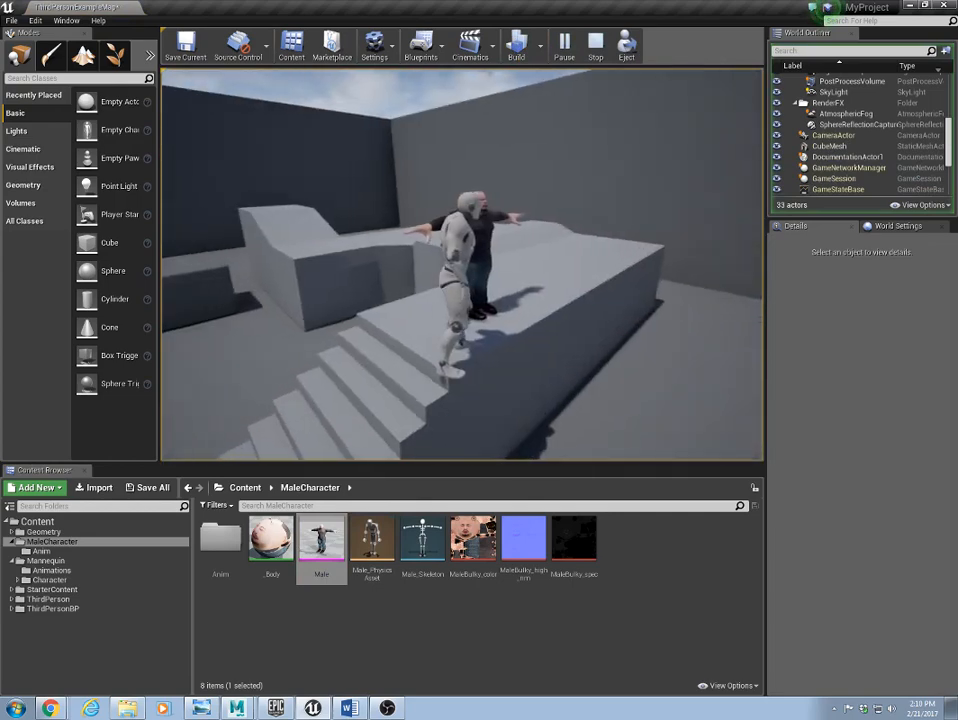
key("Escape")
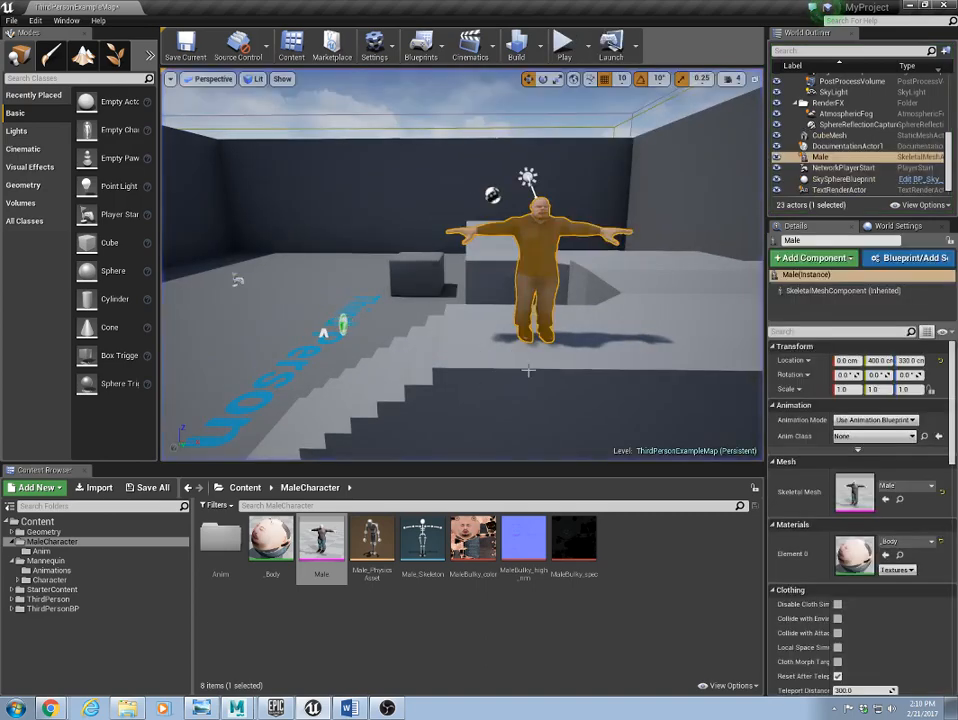
key("ctrl+z")
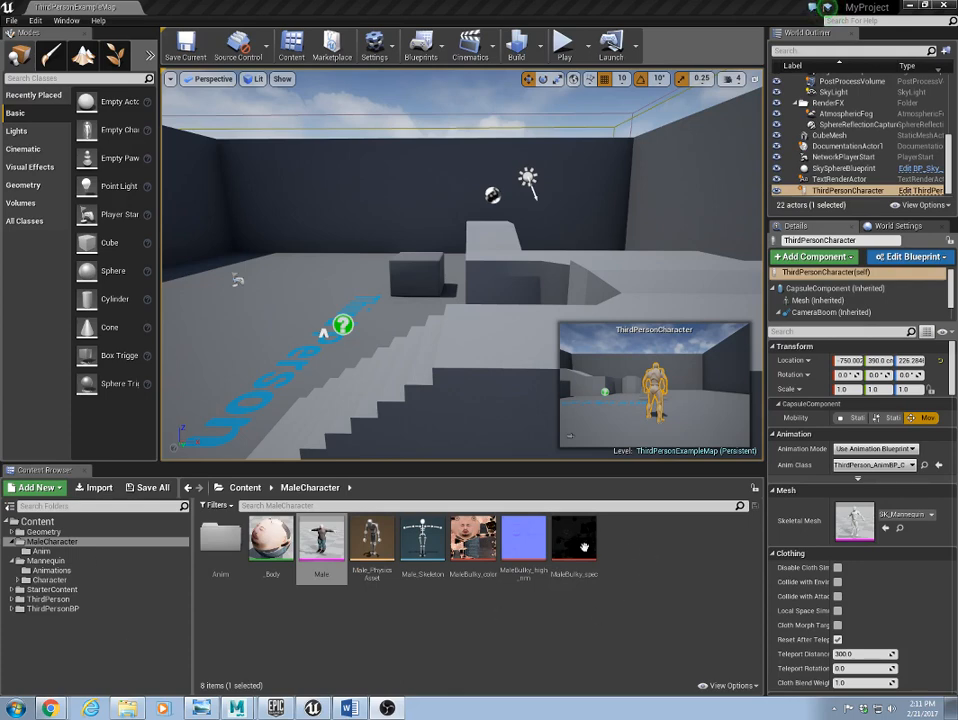
Step: Create a Blend Space 1D for Male_Skeleton in the MaleCharacter folder and name it MaleBlendSpace1D
right_click(665, 550)
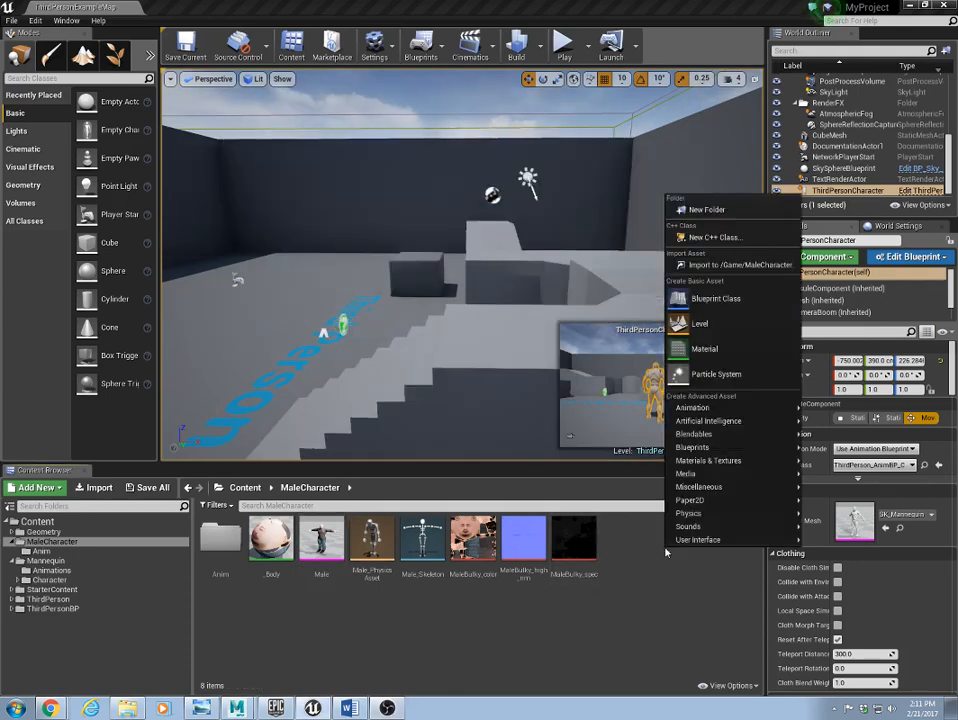
mouse_move(697, 410)
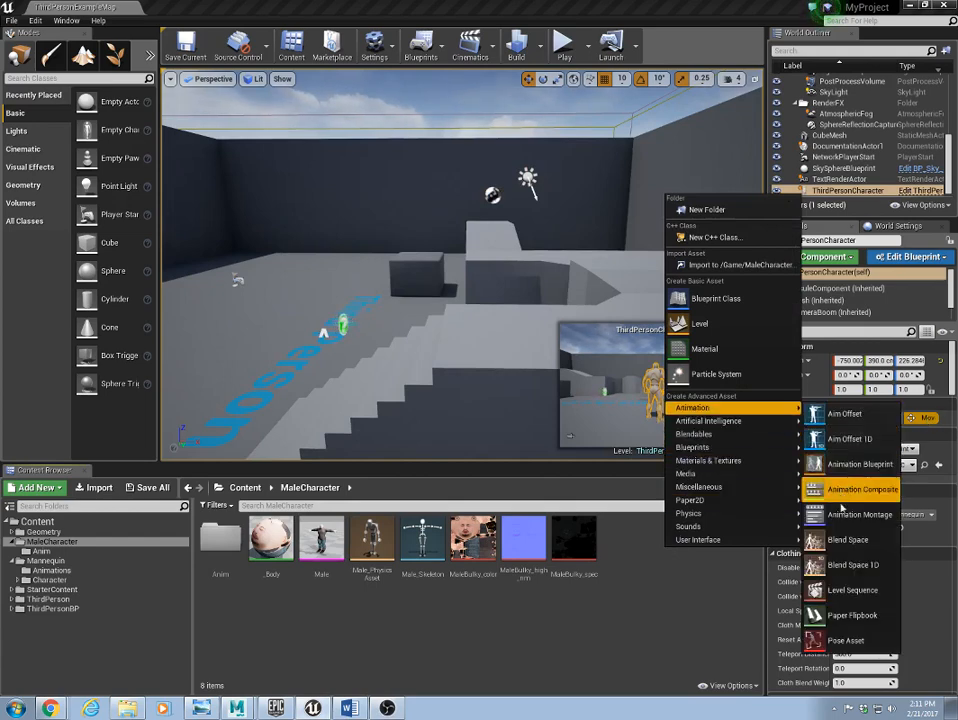
left_click(850, 565)
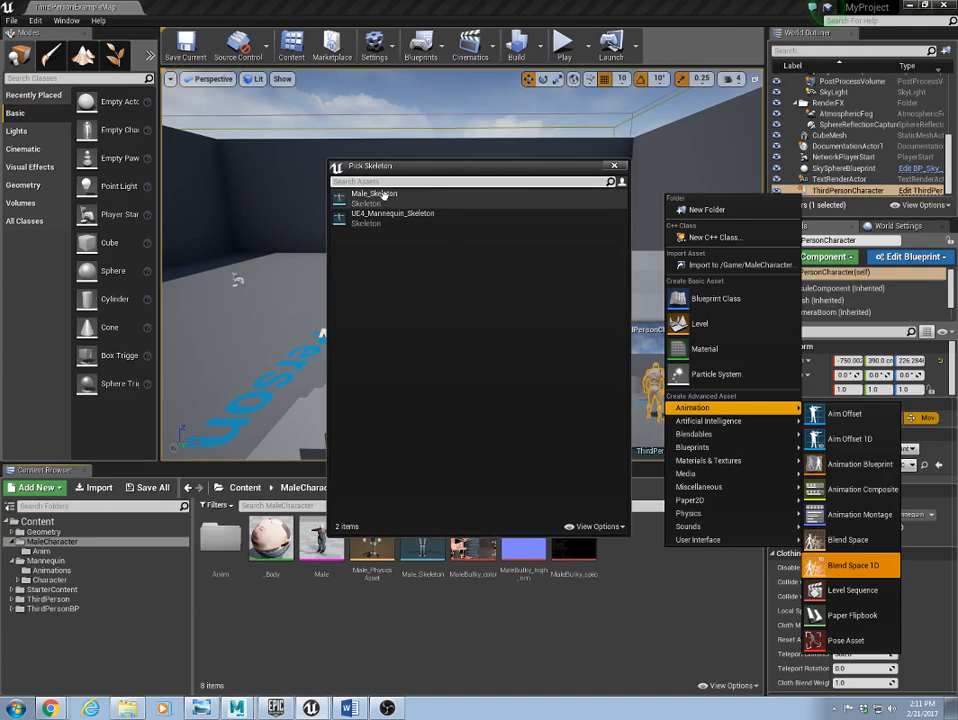
left_click(363, 200)
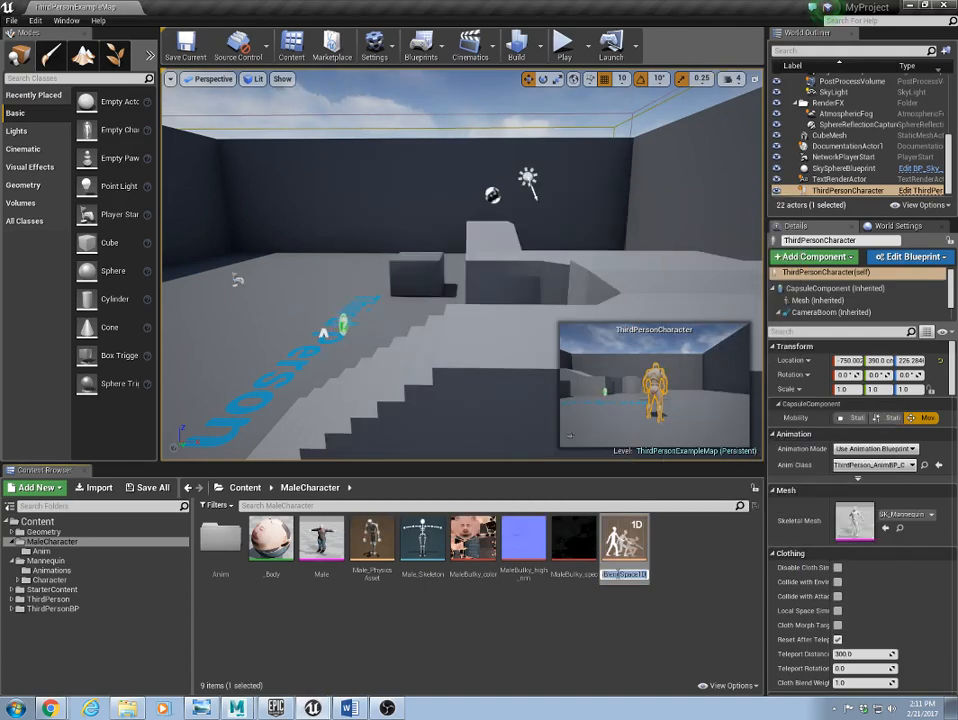
left_click_drag(605, 574, 497, 571)
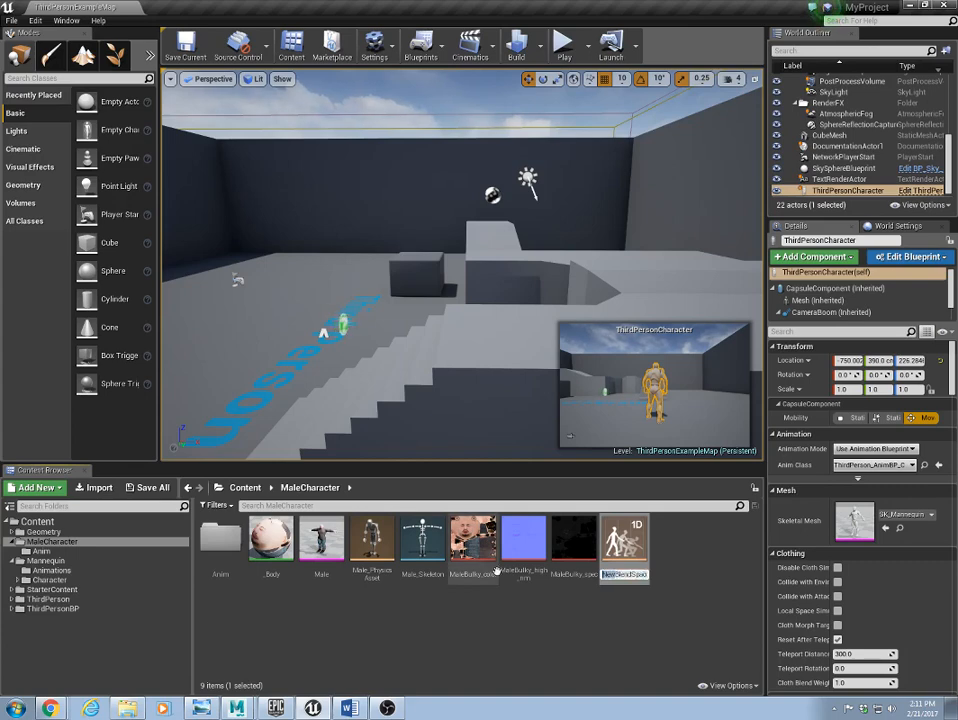
type("Male")
key("Return")
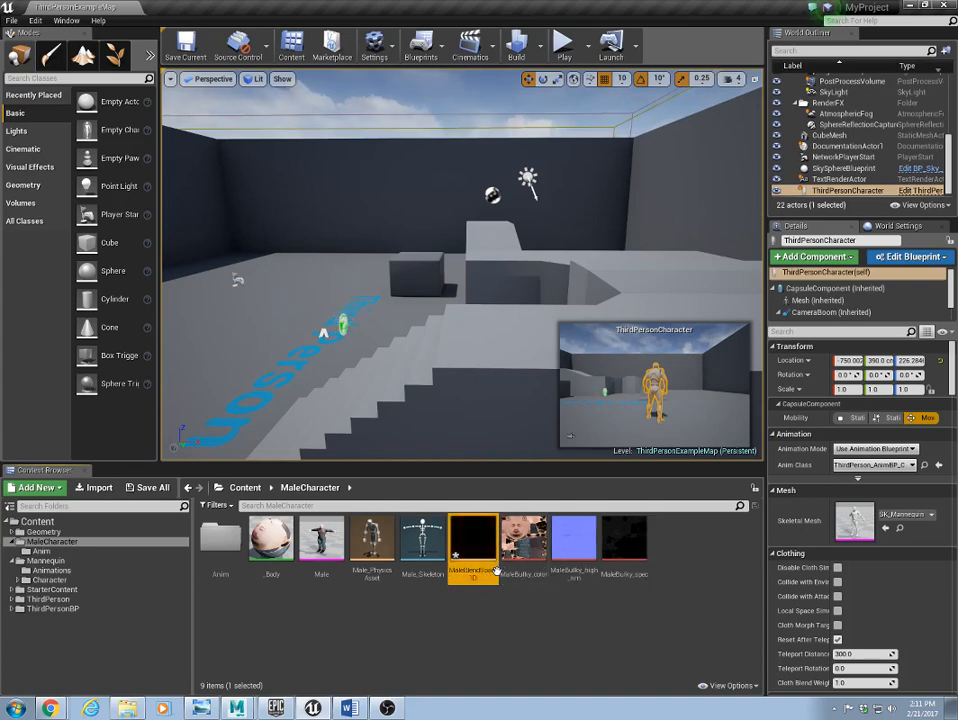
left_click(490, 652)
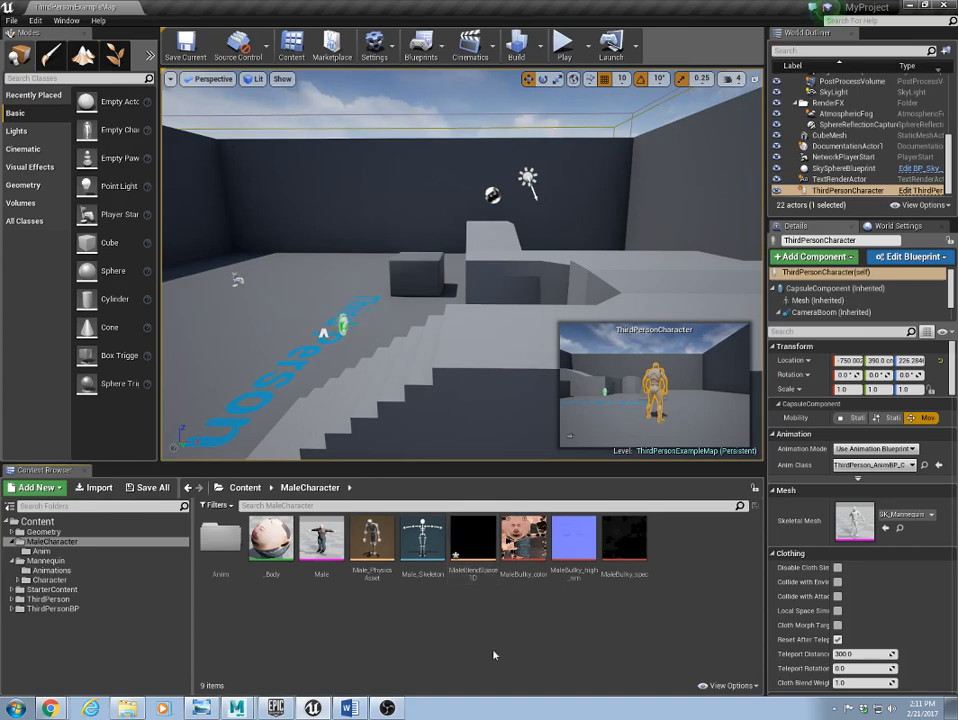
Step: Add Male_Idle at 0 and Male_Run at 100 on the axis of MaleBlendSpace1D, and close its editor
double_click(468, 538)
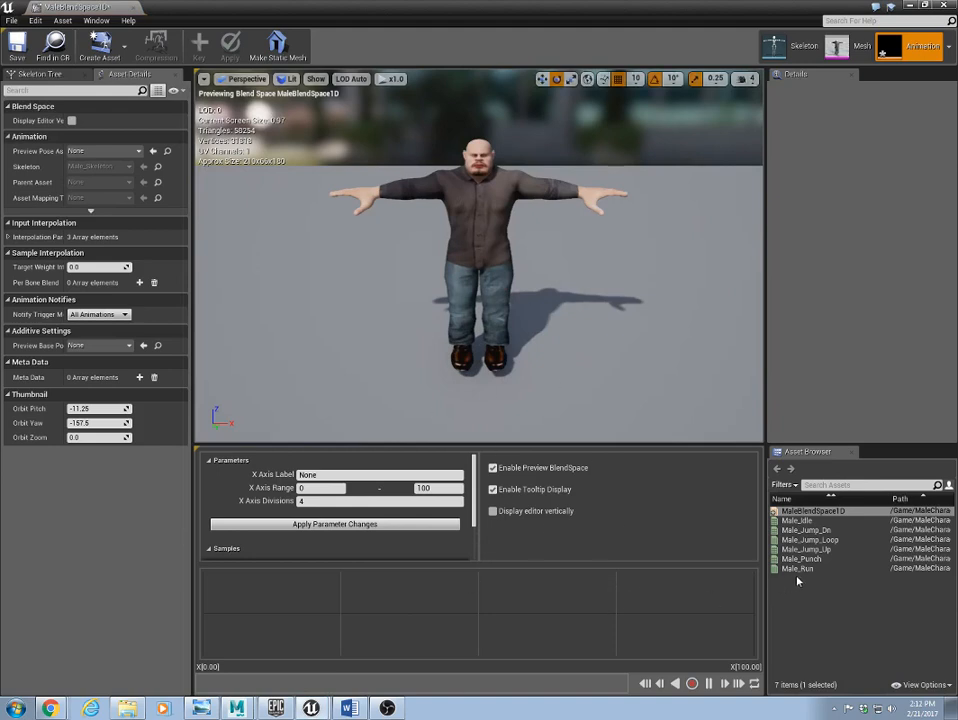
left_click(797, 520)
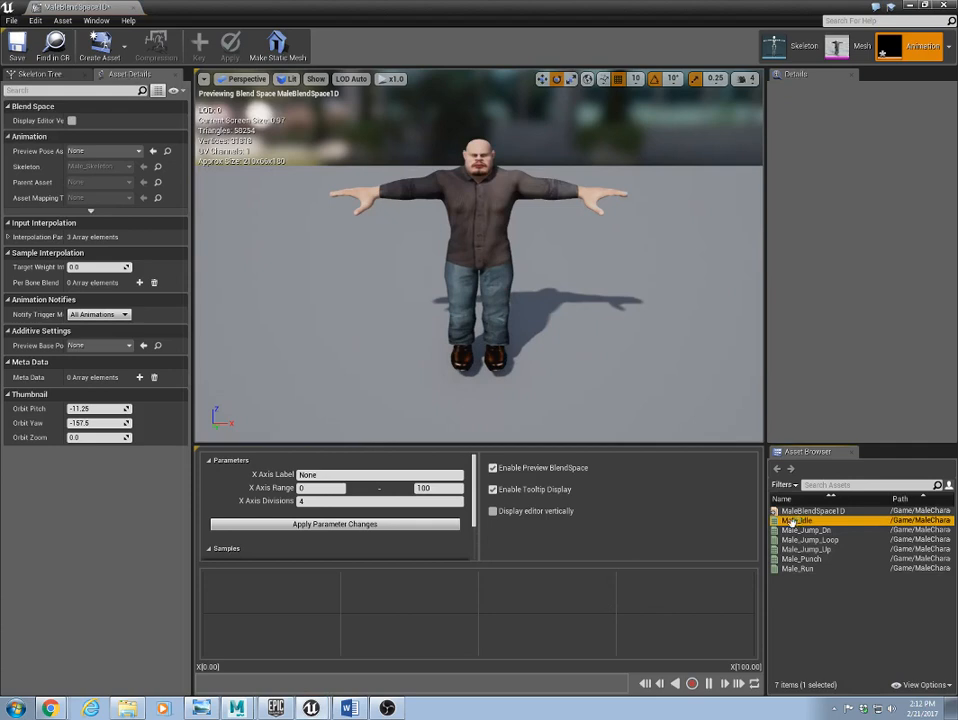
left_click_drag(793, 522, 204, 613)
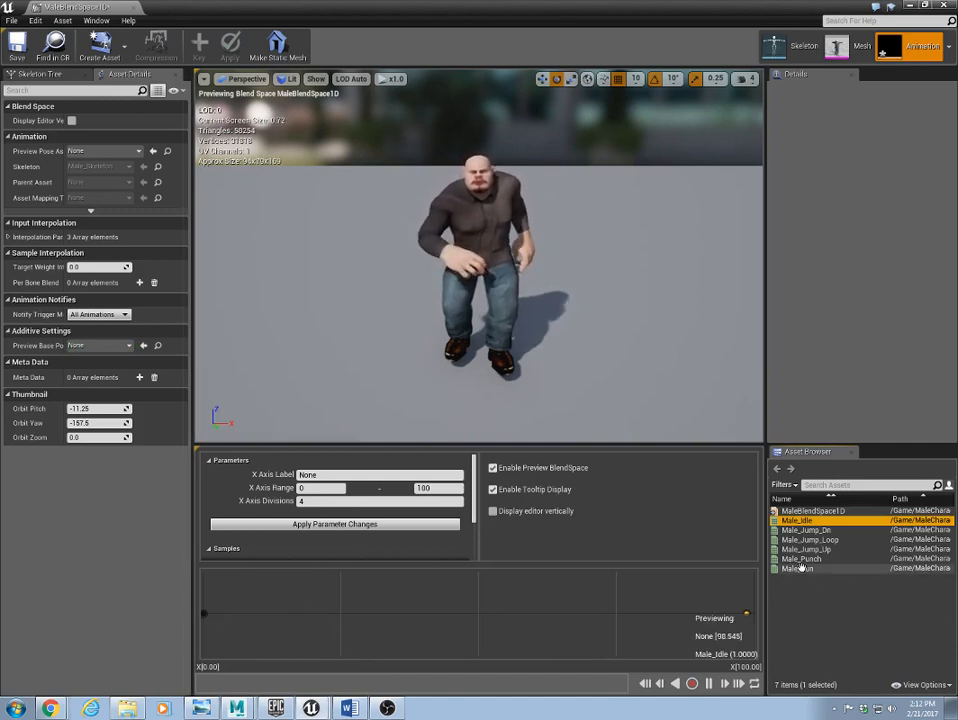
left_click_drag(800, 568, 754, 616)
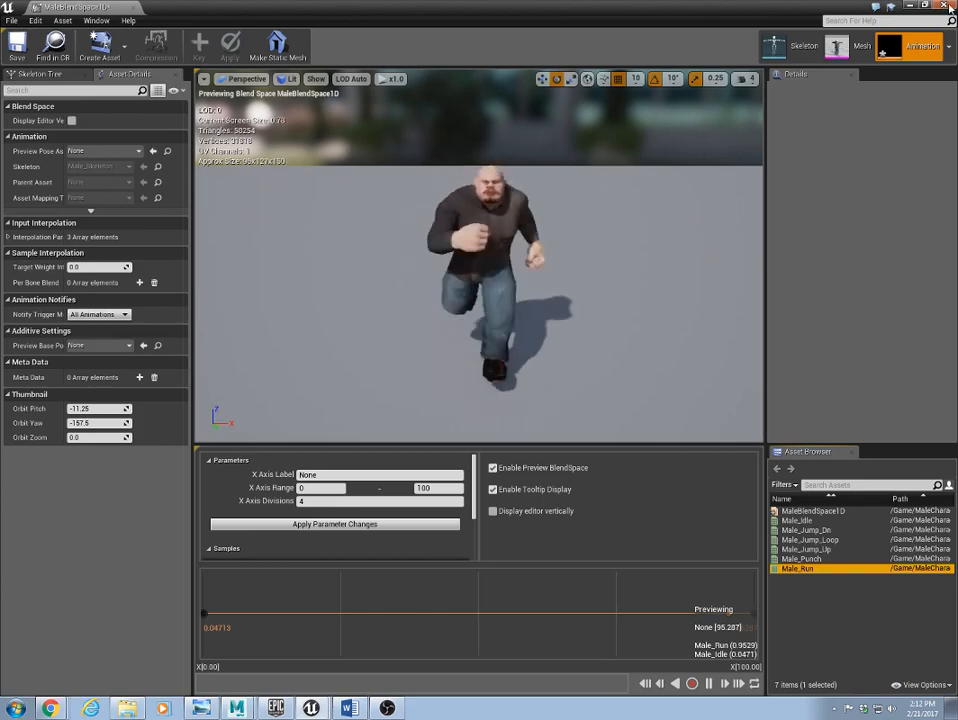
left_click(945, 6)
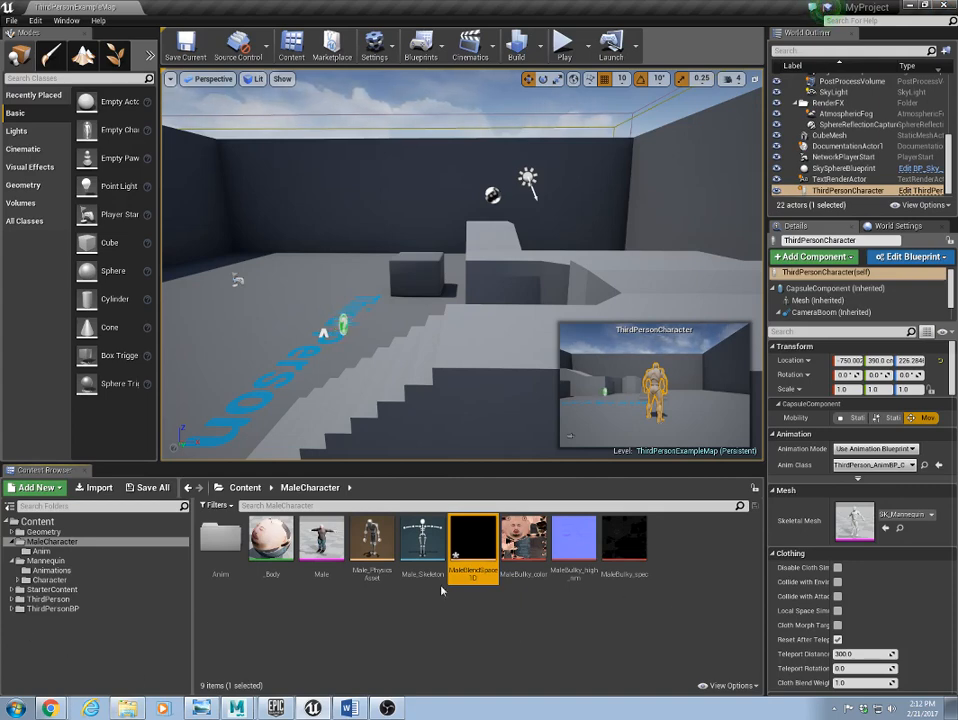
Step: Open the ThirdPersonCharacter blueprint from the Blueprints folder of ThirdPersonBP
left_click(12, 599)
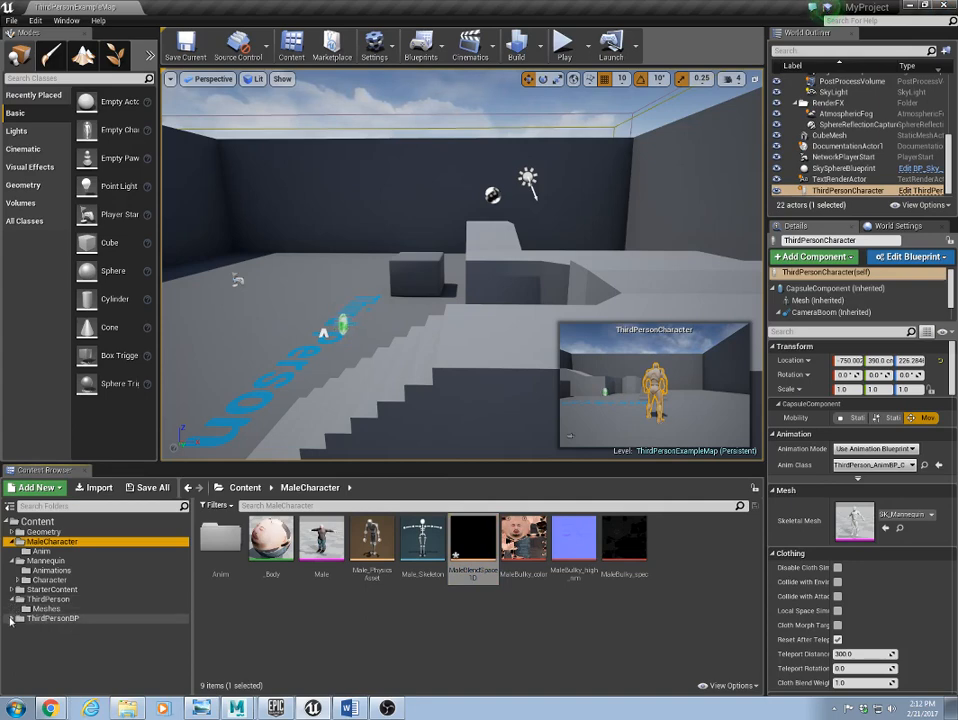
left_click(12, 619)
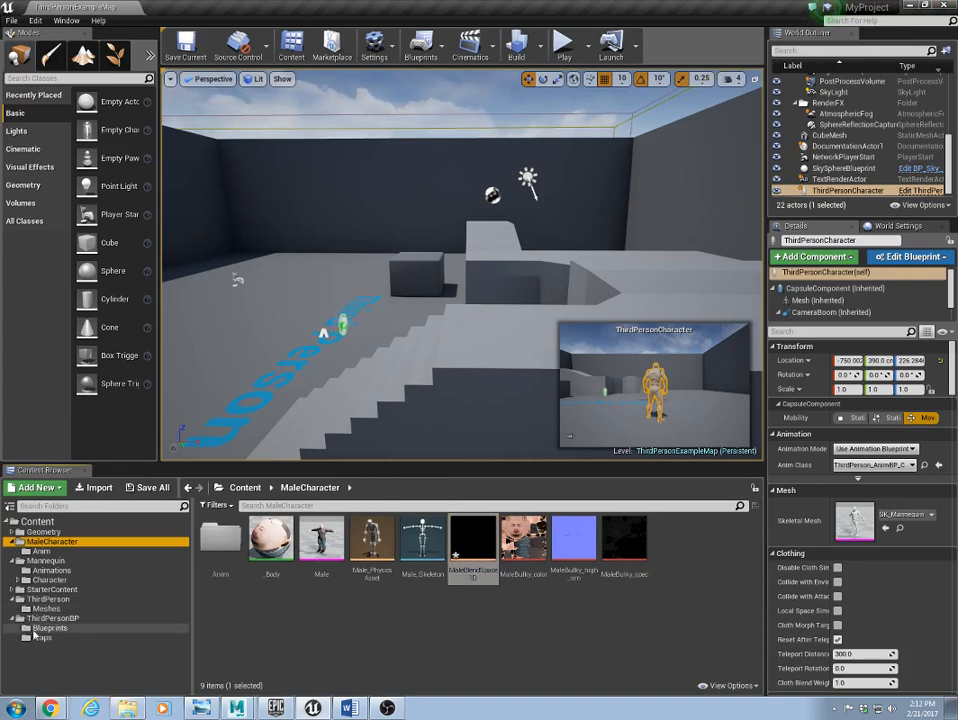
left_click(36, 629)
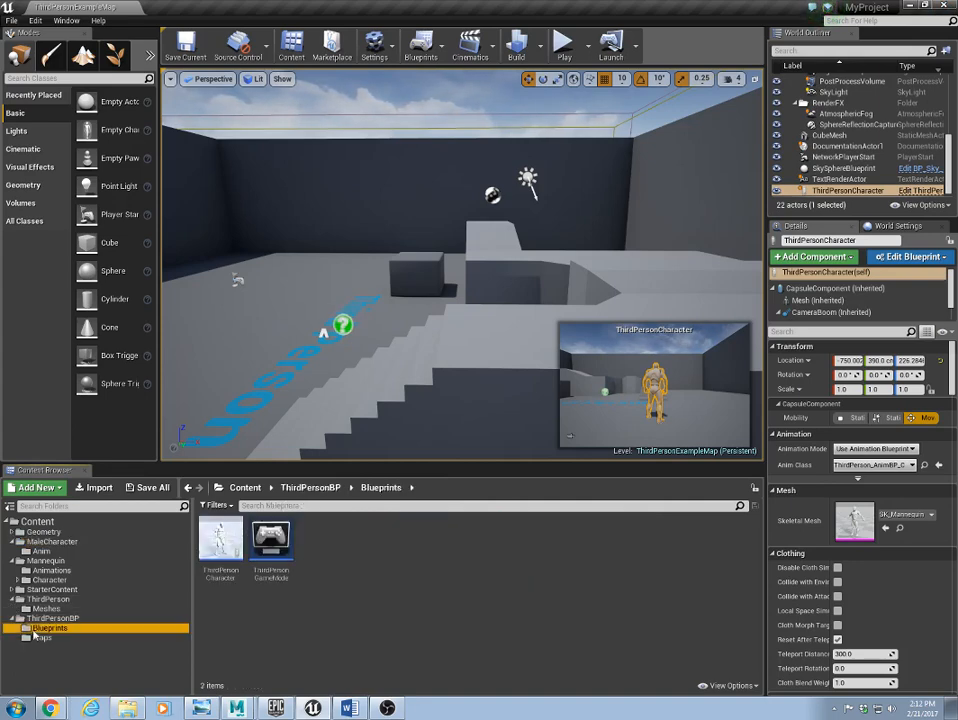
double_click(215, 552)
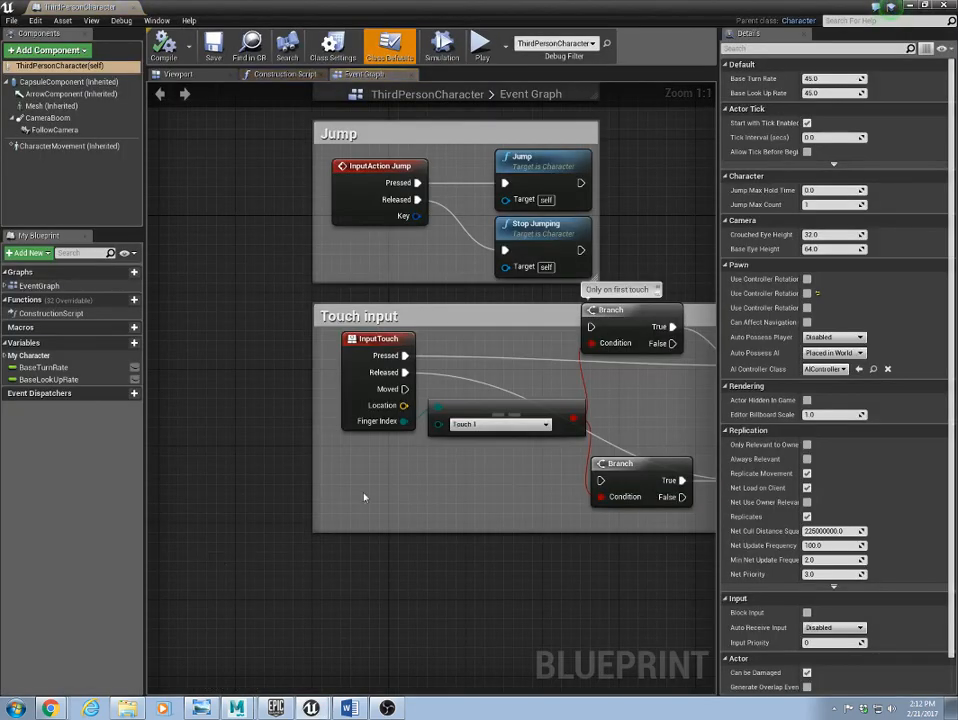
Step: Examine the input node groups in the ThirdPersonCharacter Event Graph and its Construction Script, and close the blueprint
right_click_drag(537, 601, 401, 692)
right_click_drag(457, 410, 392, 407)
scroll(479, 528, "down", 4)
scroll(479, 533, "down", 1)
scroll(409, 470, "up", 4)
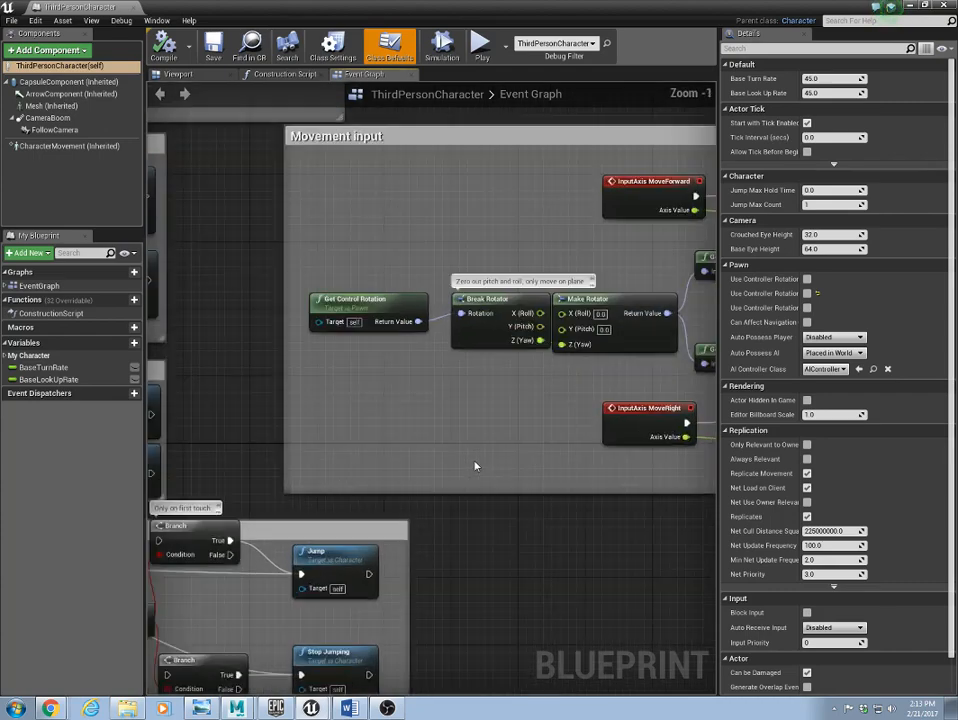
right_click_drag(354, 344, 537, 645)
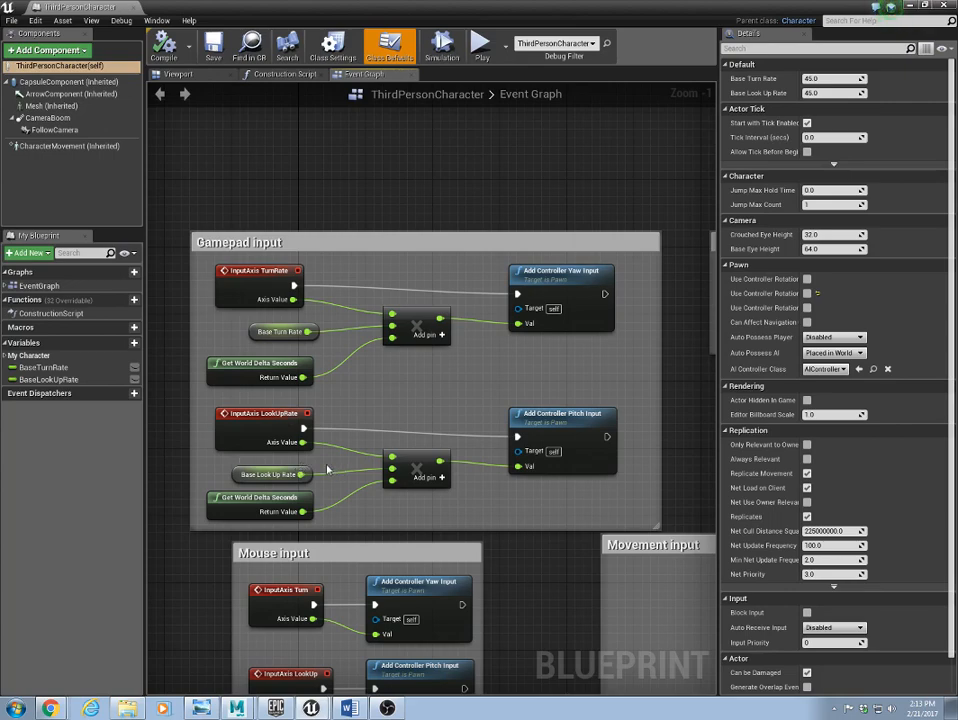
scroll(382, 550, "down", 1)
right_click_drag(541, 668, 494, 217)
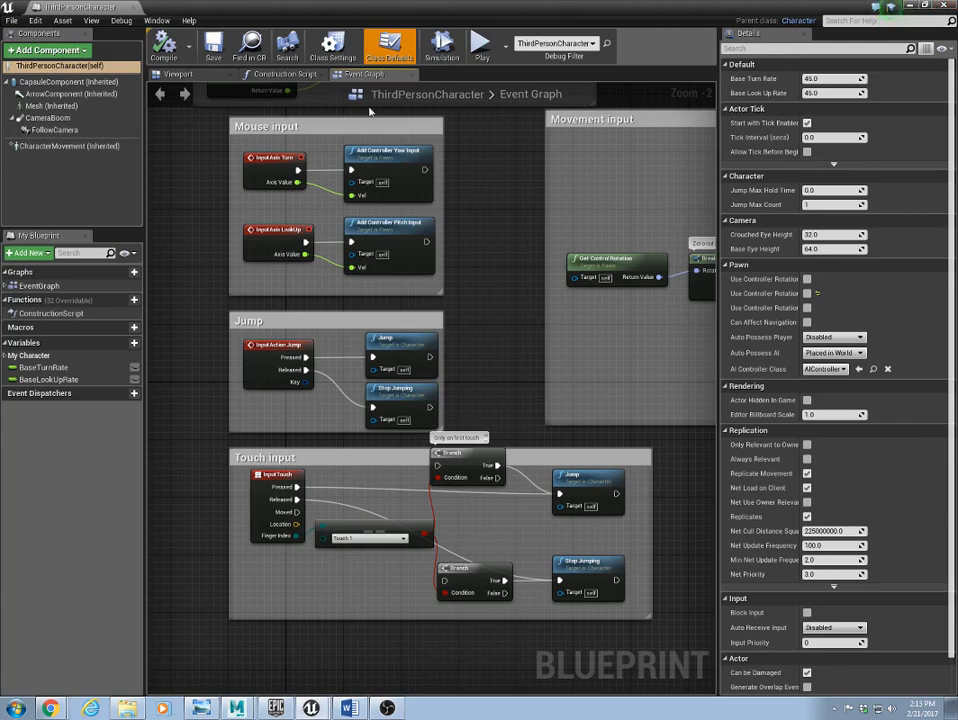
left_click(284, 78)
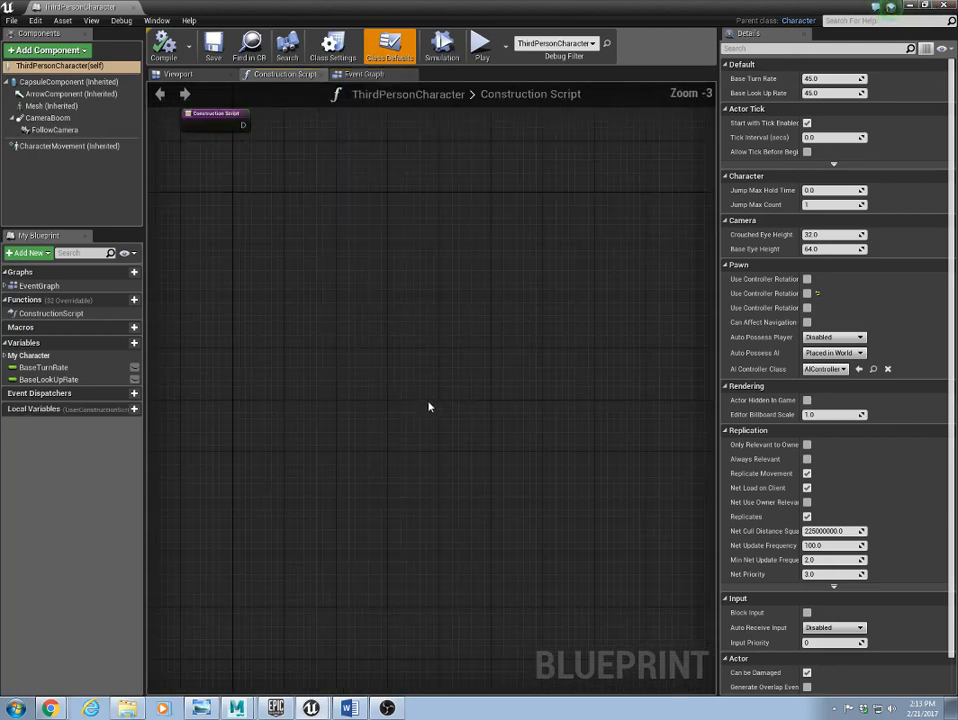
scroll(418, 465, "up", 1)
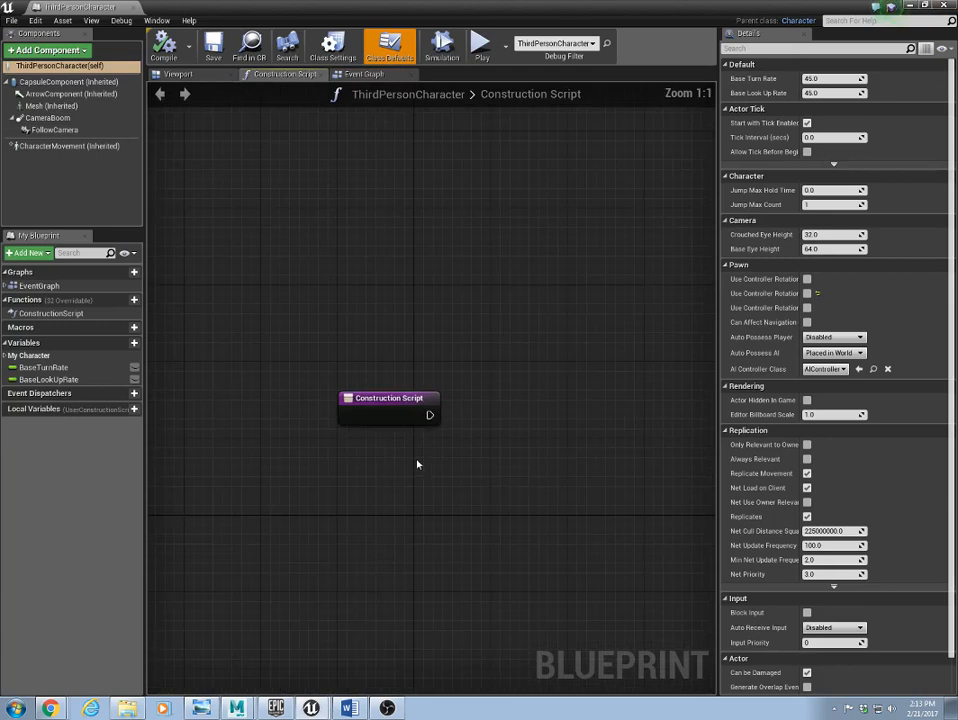
left_click(945, 6)
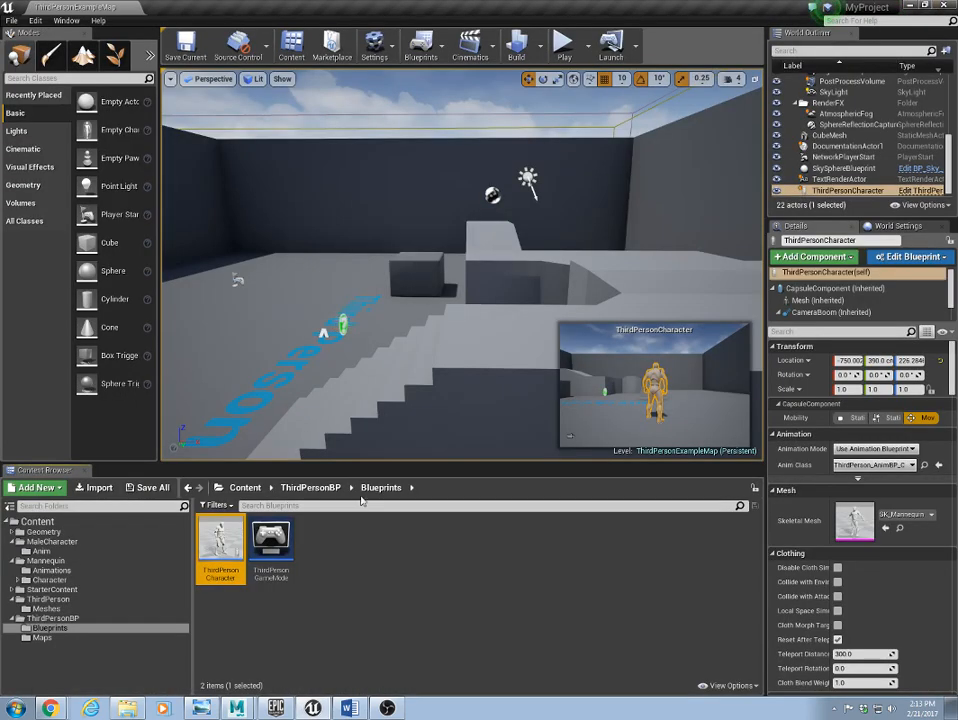
Step: Open the ThirdPerson_AnimBP animation blueprint from the Animations folder of Mannequin
left_click(42, 561)
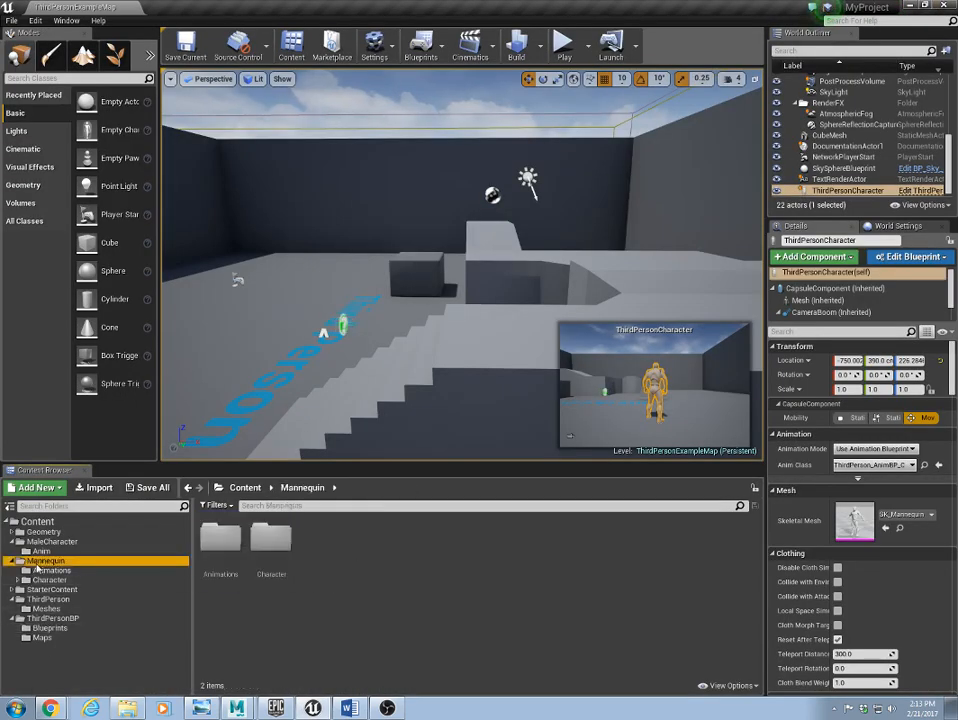
left_click(45, 570)
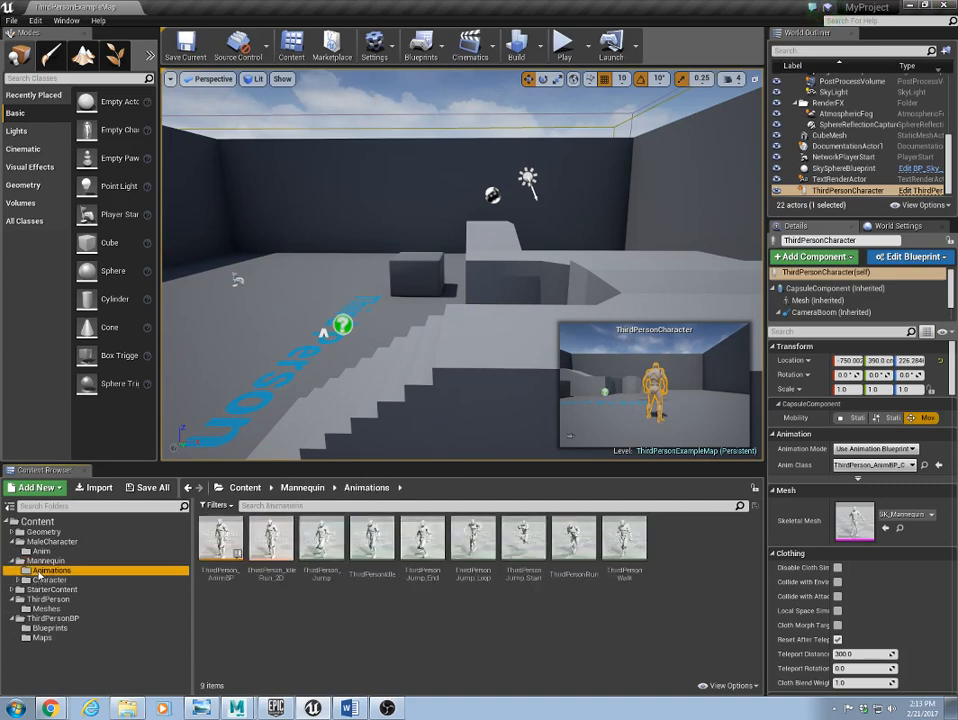
left_click(274, 614)
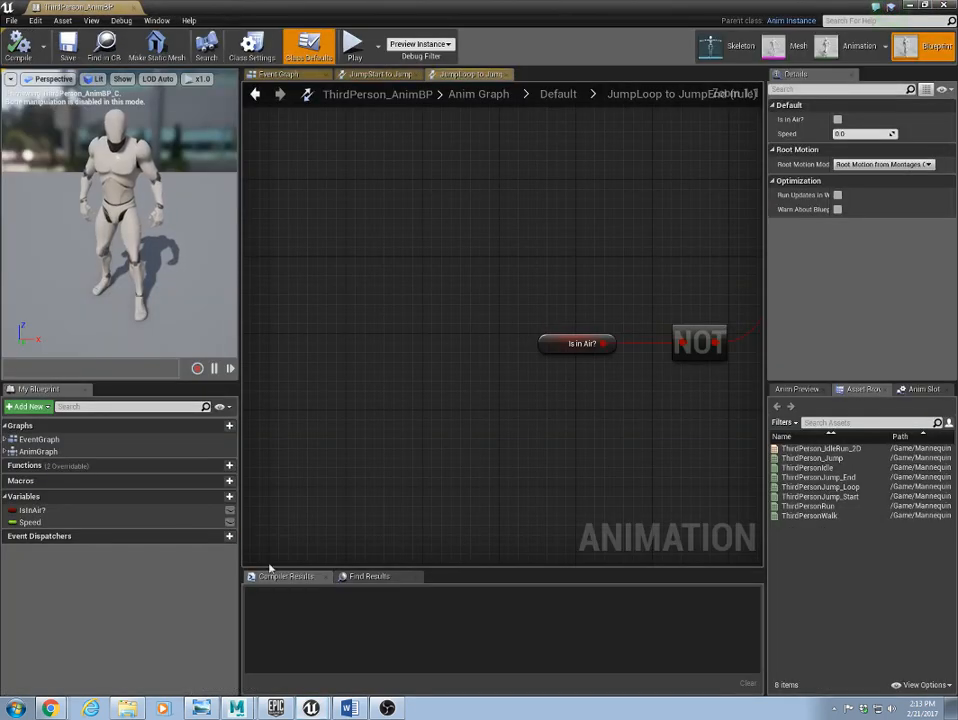
Step: Examine the Anim Graph, the Default state machine and the Event Graph of ThirdPerson_AnimBP, and close the blueprint
right_click_drag(640, 440, 528, 454)
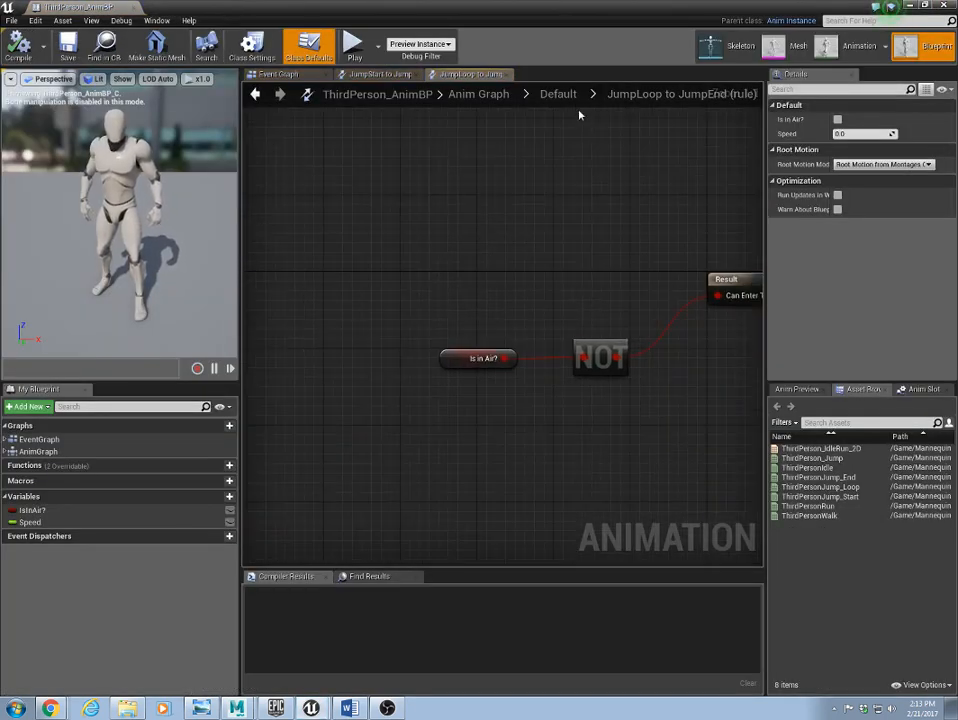
left_click(480, 94)
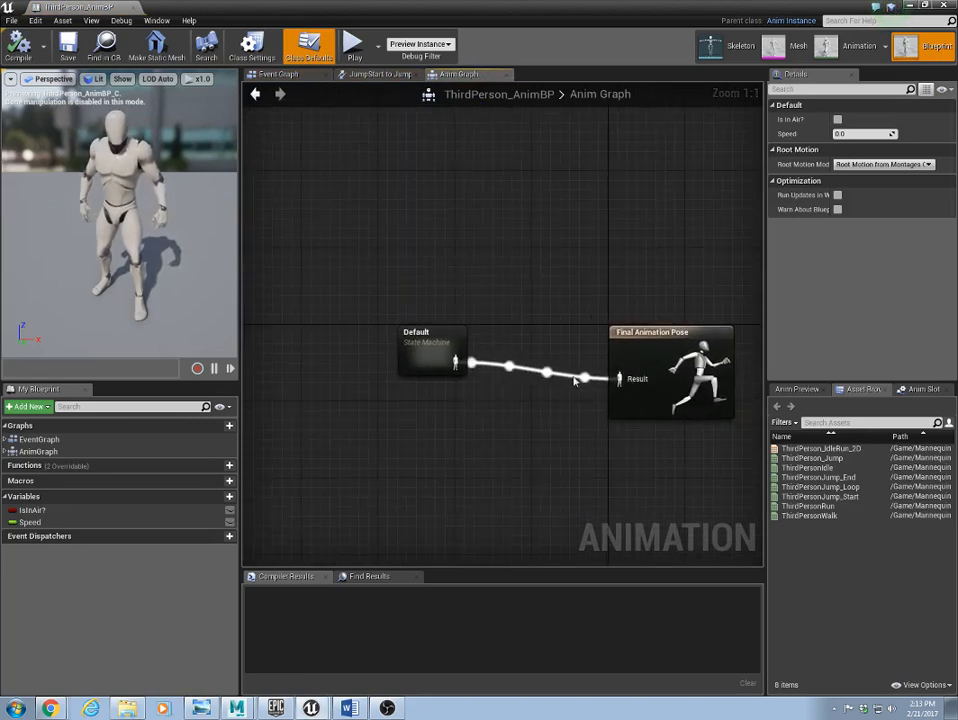
double_click(428, 357)
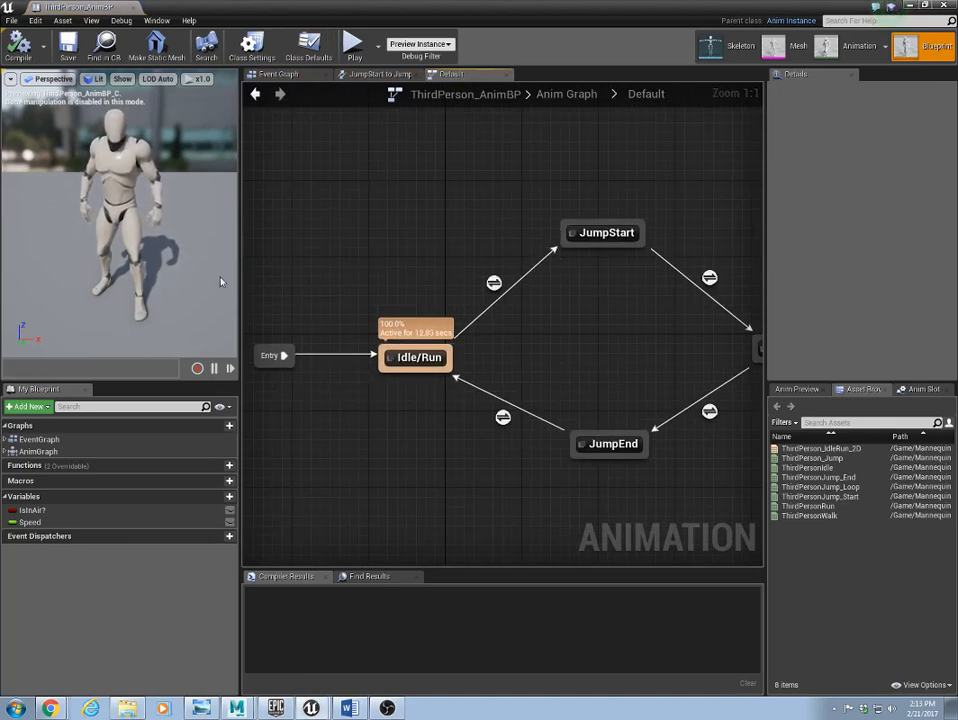
left_click(290, 75)
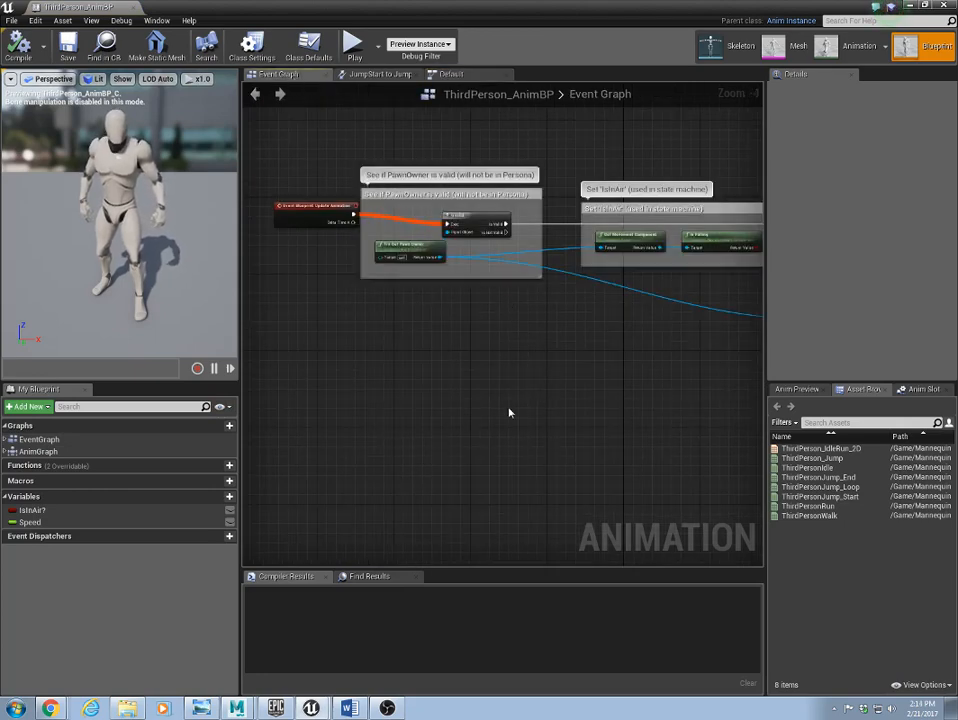
right_click(509, 412)
right_click_drag(509, 412, 494, 462)
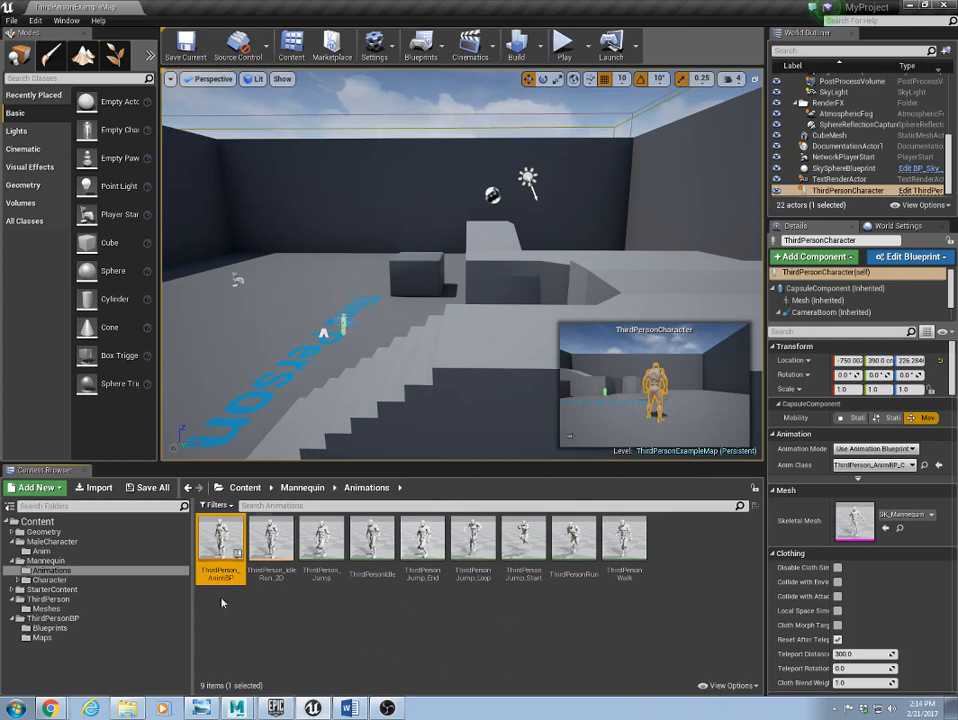
Step: Create an Animation Blueprint for Male_Skeleton in the MaleCharacter folder and name it NewMaleAnimBlueprint
left_click(45, 544)
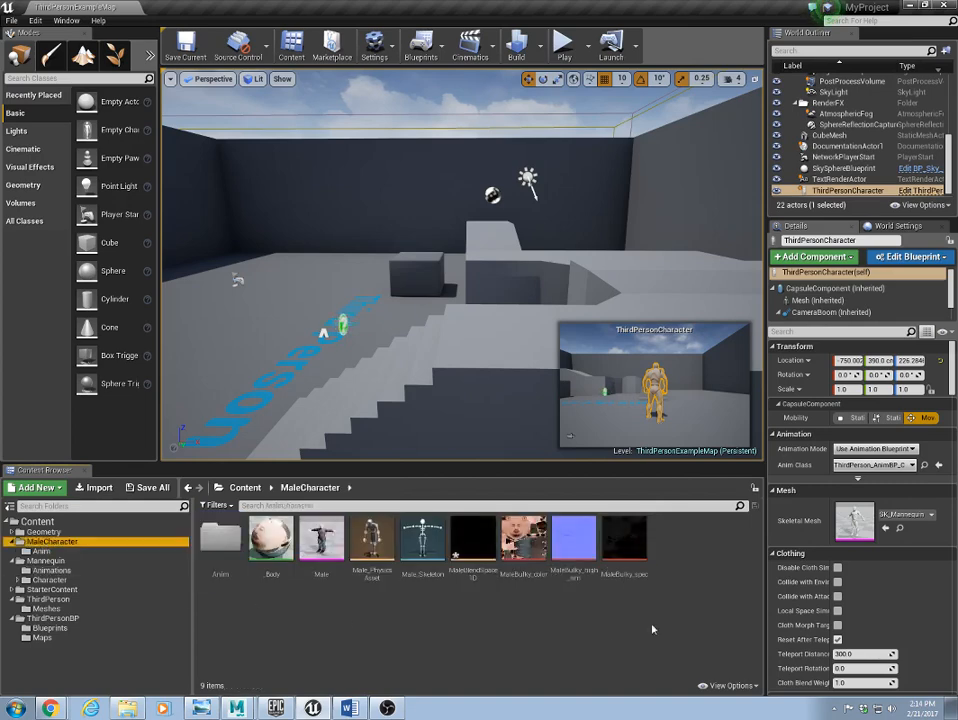
right_click(680, 542)
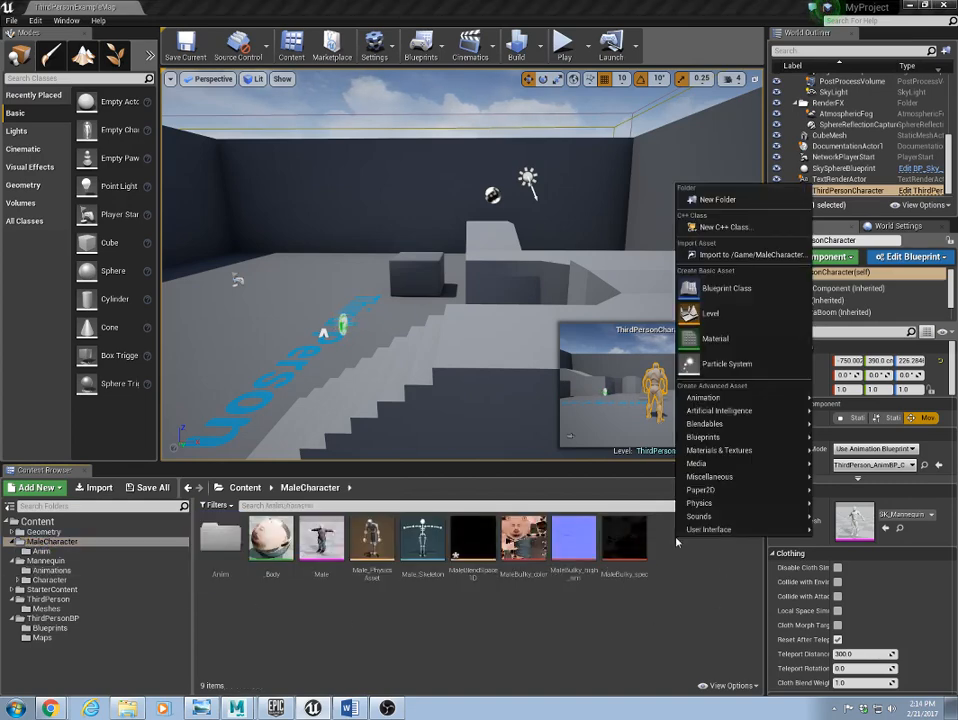
mouse_move(750, 397)
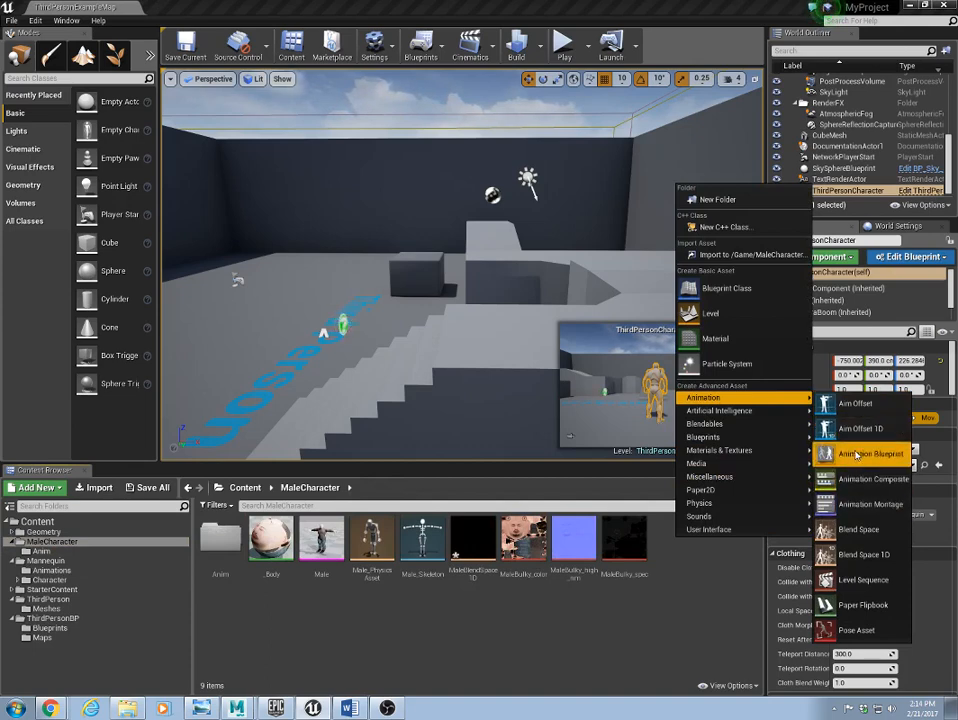
left_click(856, 456)
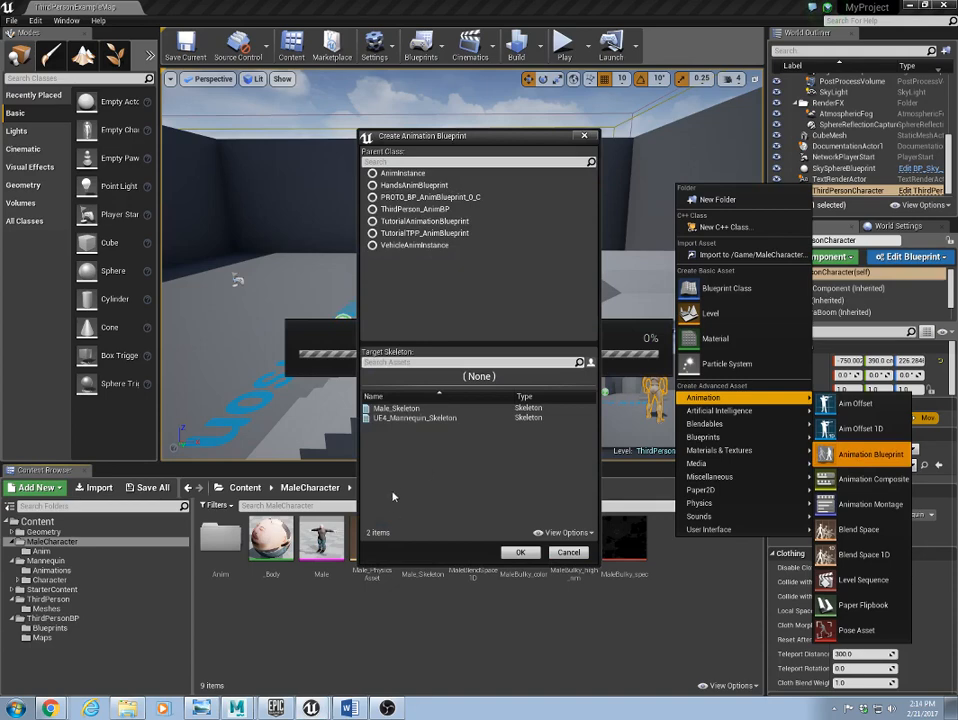
left_click(389, 409)
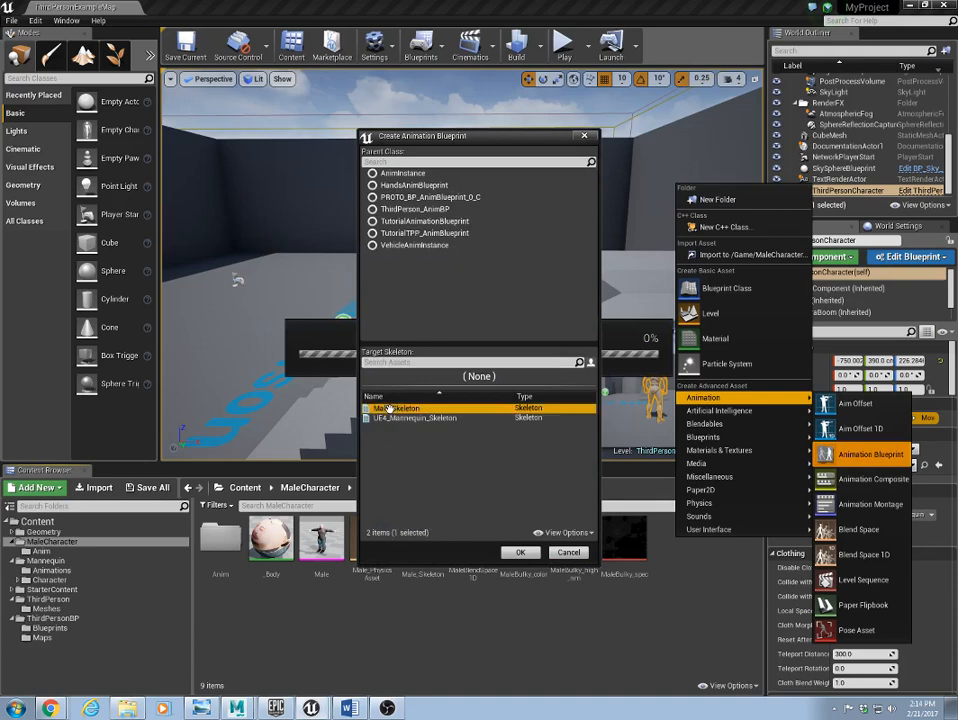
left_click(520, 553)
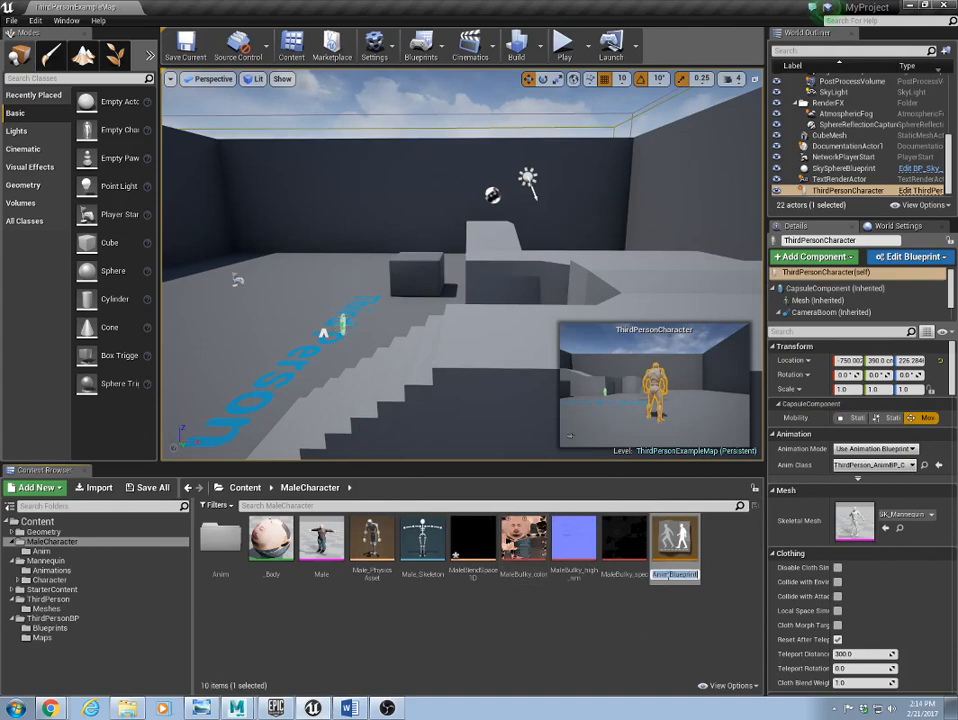
left_click(656, 575)
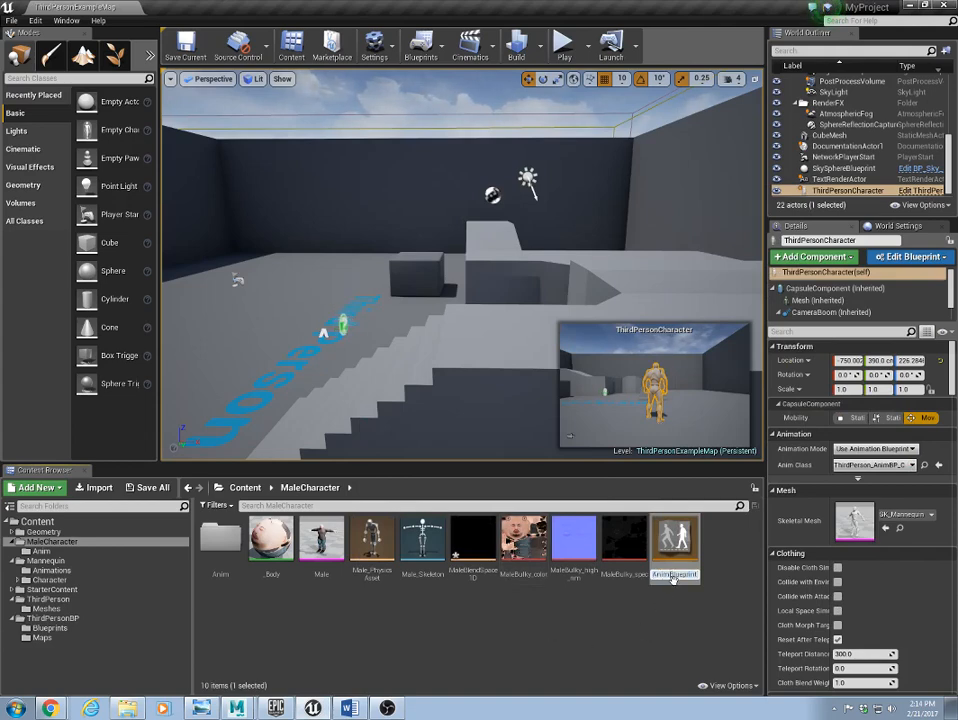
type("Male")
key("Return")
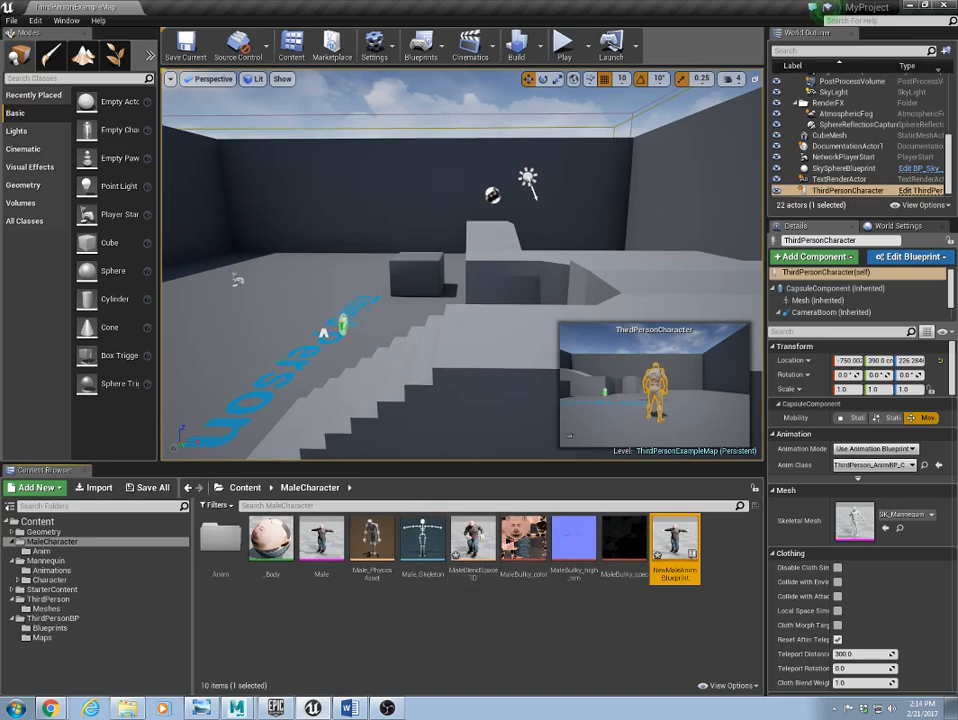
Step: Save all unsaved levels and assets of the project and clear the asset selection
left_click(12, 20)
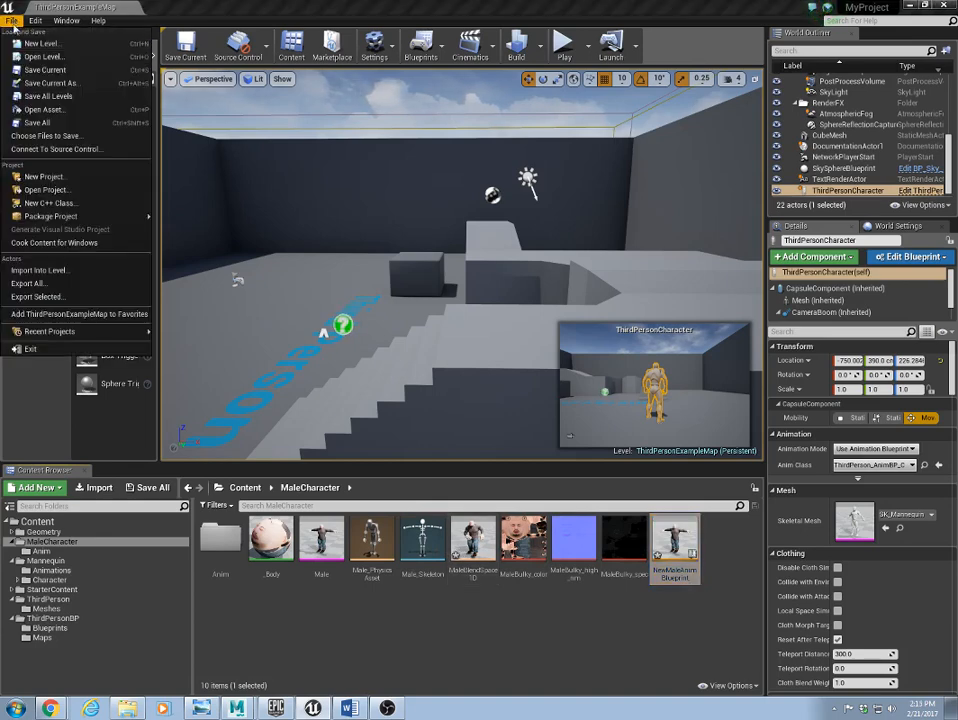
left_click(49, 123)
left_click(614, 660)
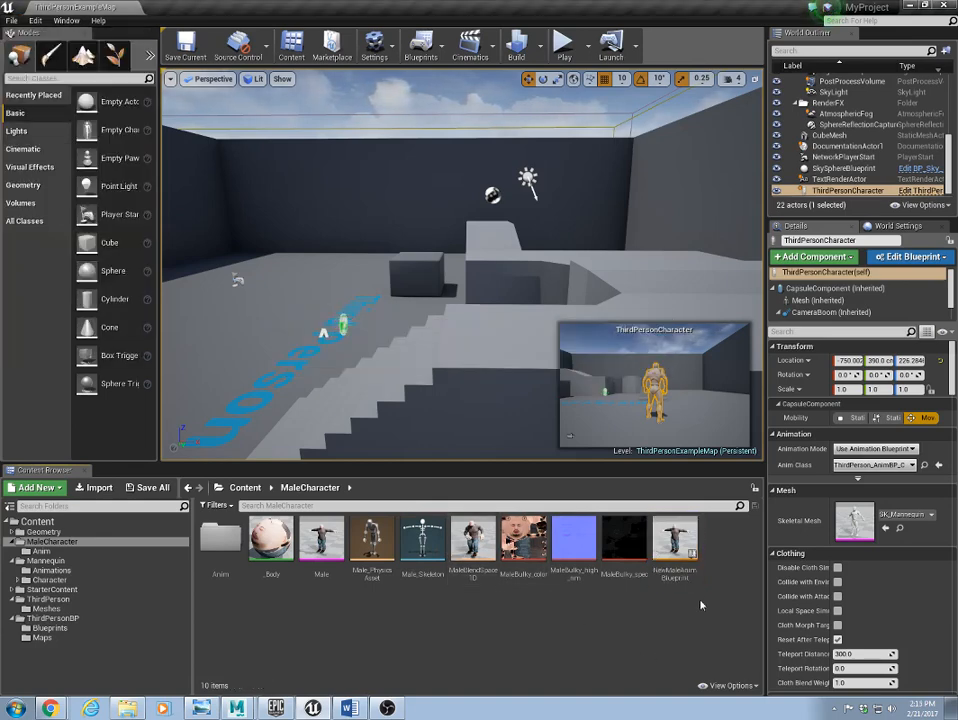
Step: Open NewMaleAnimBlueprint and move the Final Animation Pose node farther right and slightly up in its Anim Graph
double_click(668, 535)
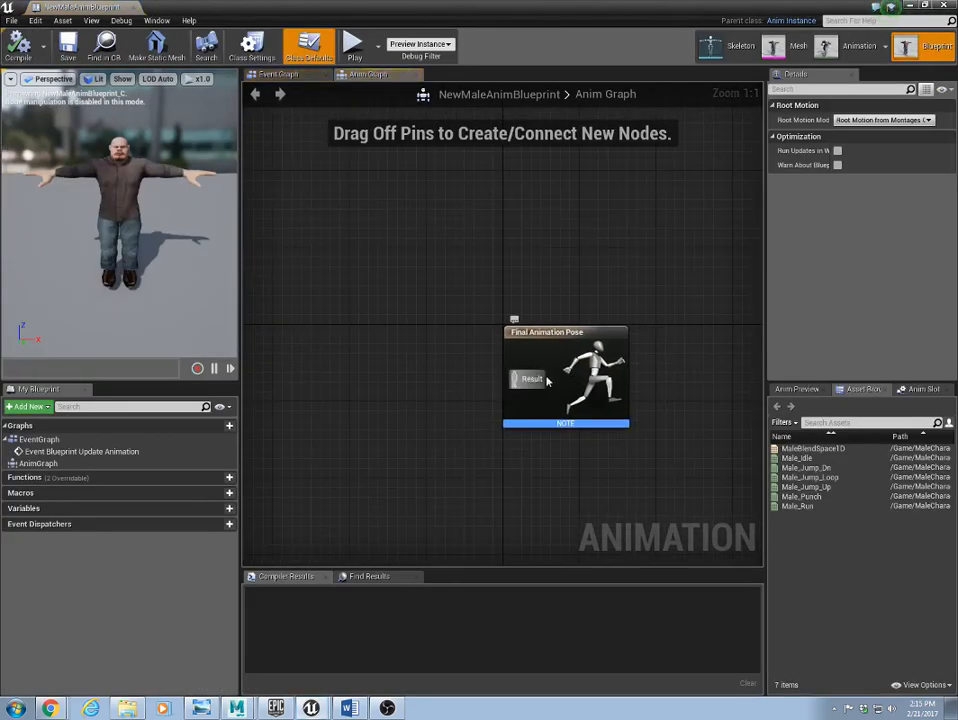
left_click_drag(580, 380, 609, 370)
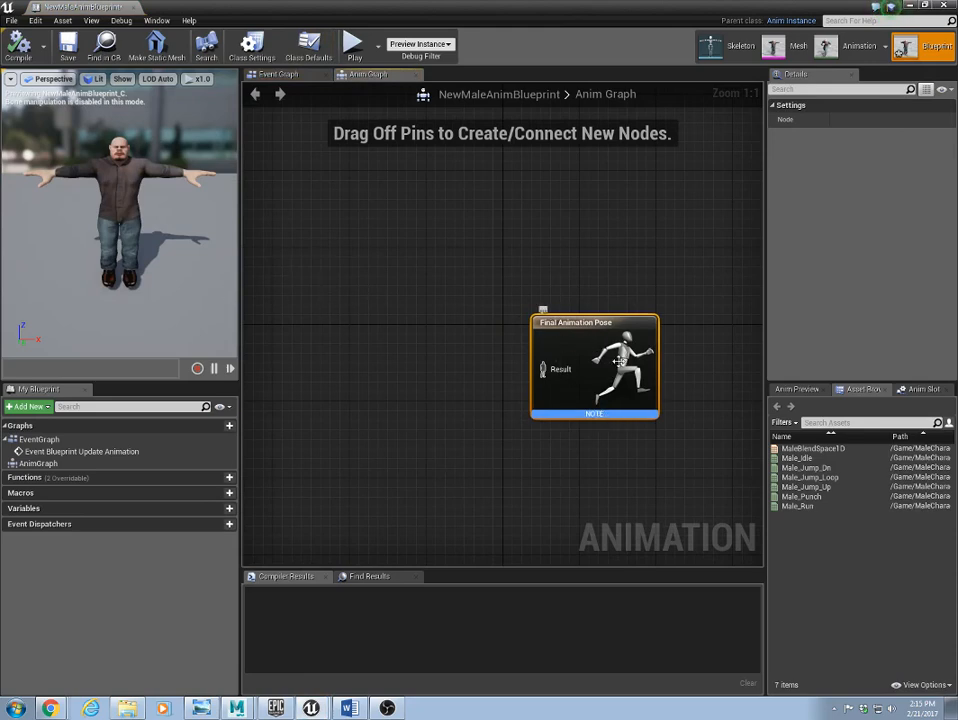
left_click_drag(618, 361, 642, 312)
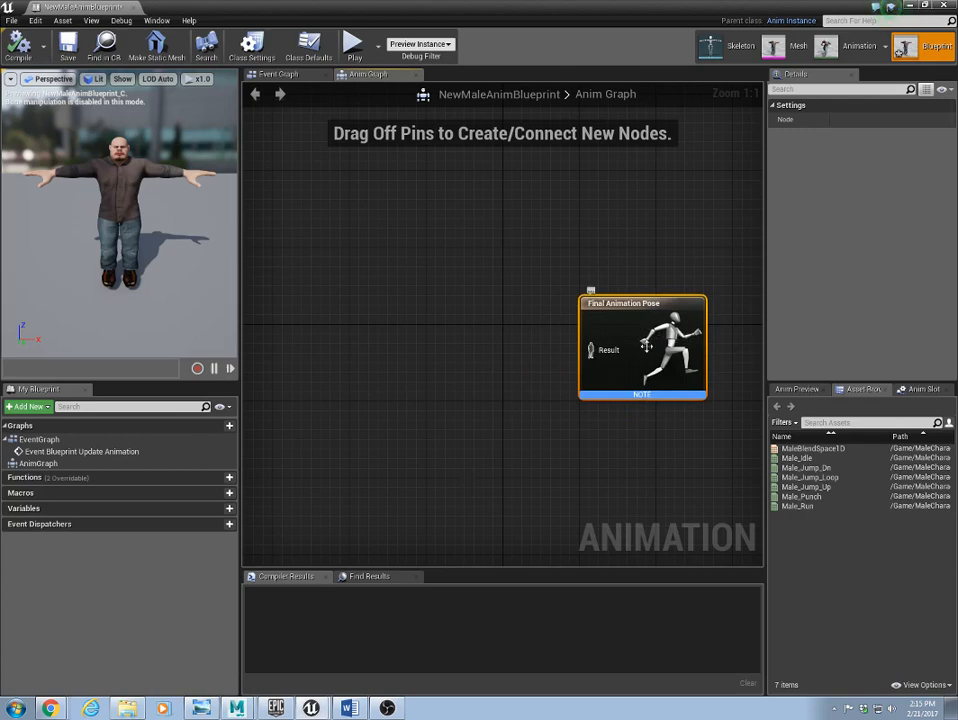
Step: Examine the default nodes in the Event Graph of NewMaleAnimBlueprint and close the blueprint
left_click(288, 75)
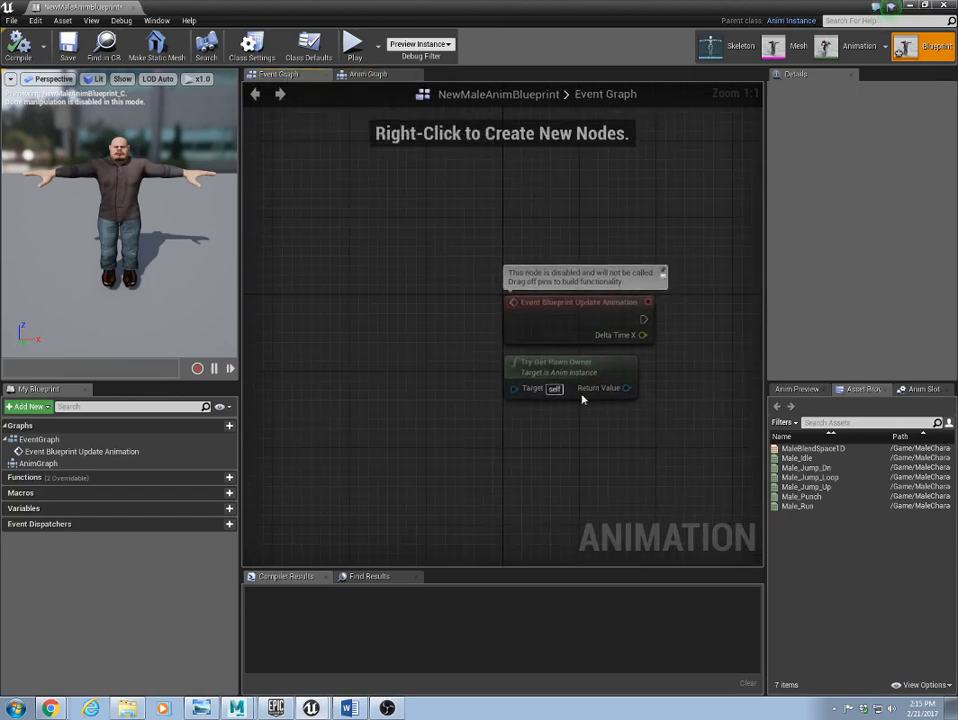
right_click_drag(582, 455, 447, 440)
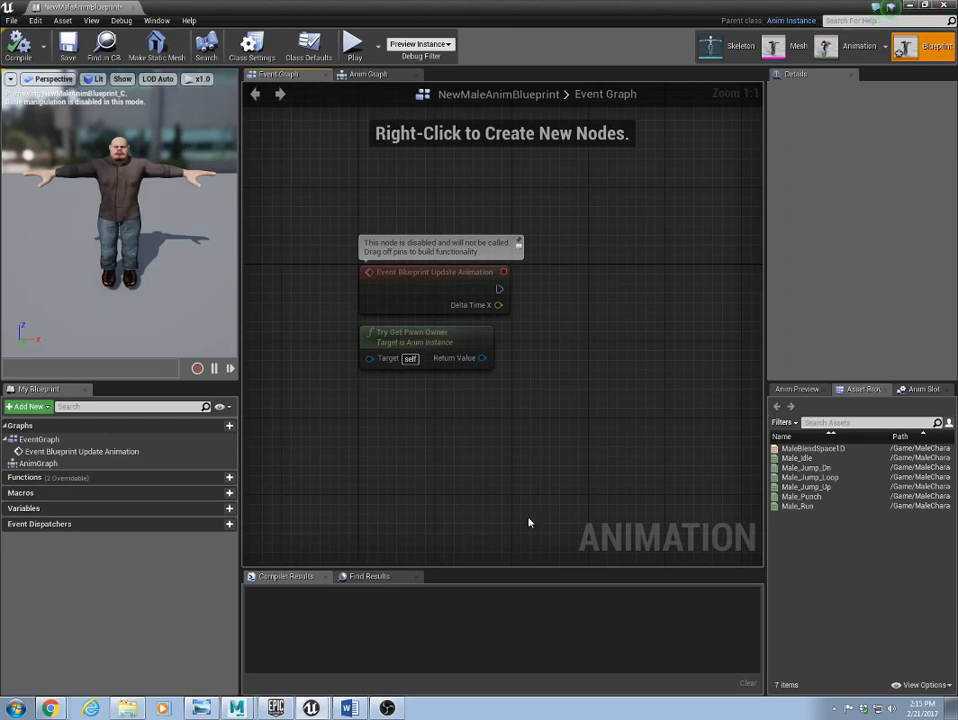
left_click(944, 6)
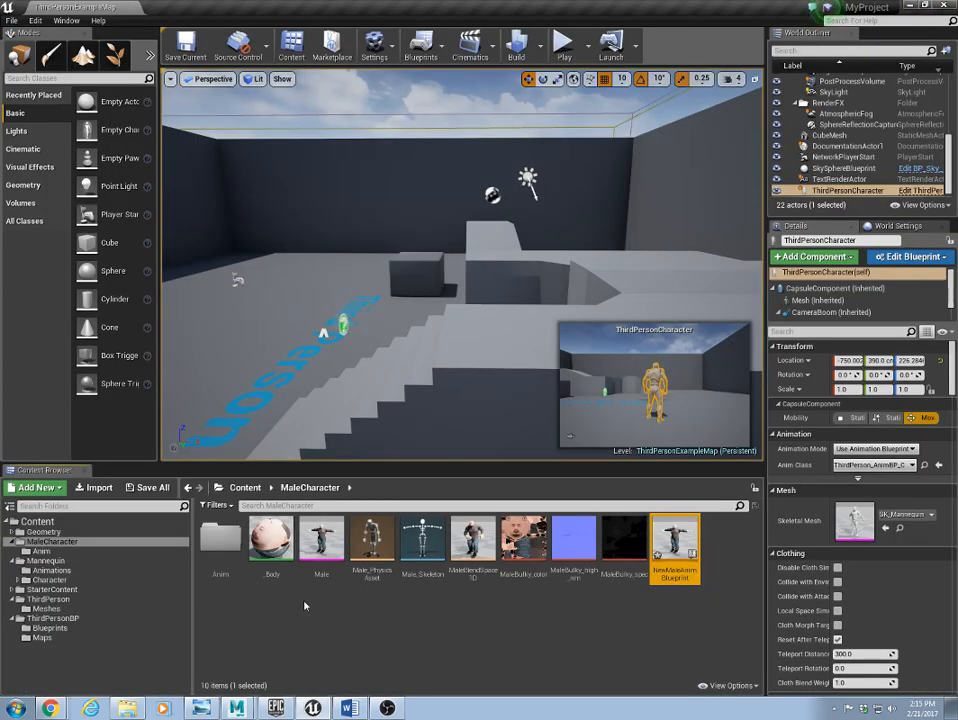
Step: Reopen the ThirdPerson_AnimBP blueprint from the Animations folder of Mannequin
left_click(44, 561)
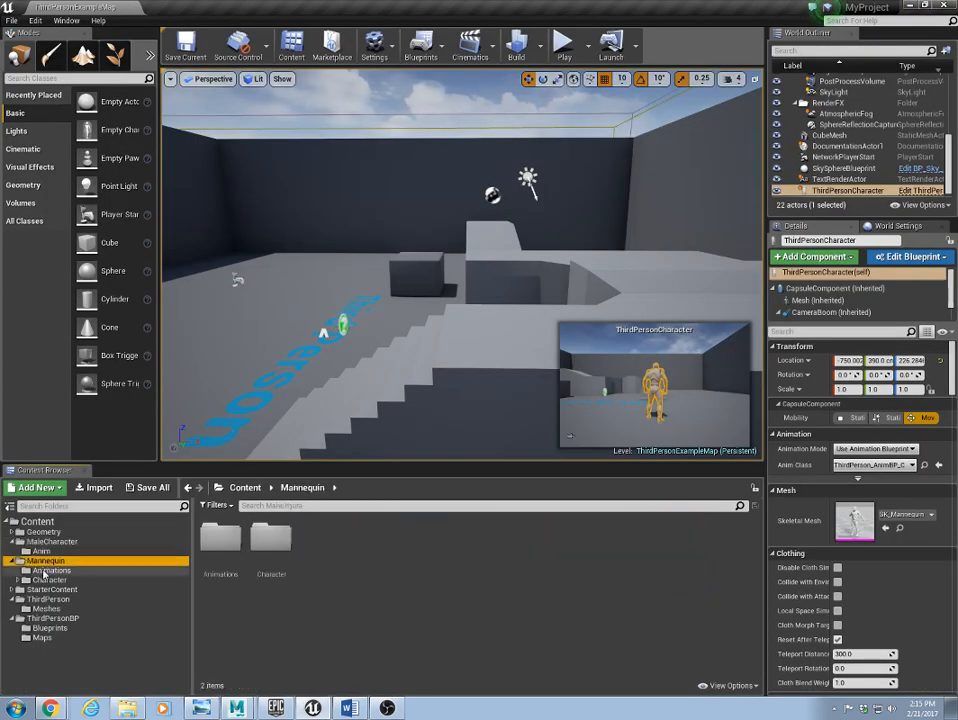
left_click(50, 570)
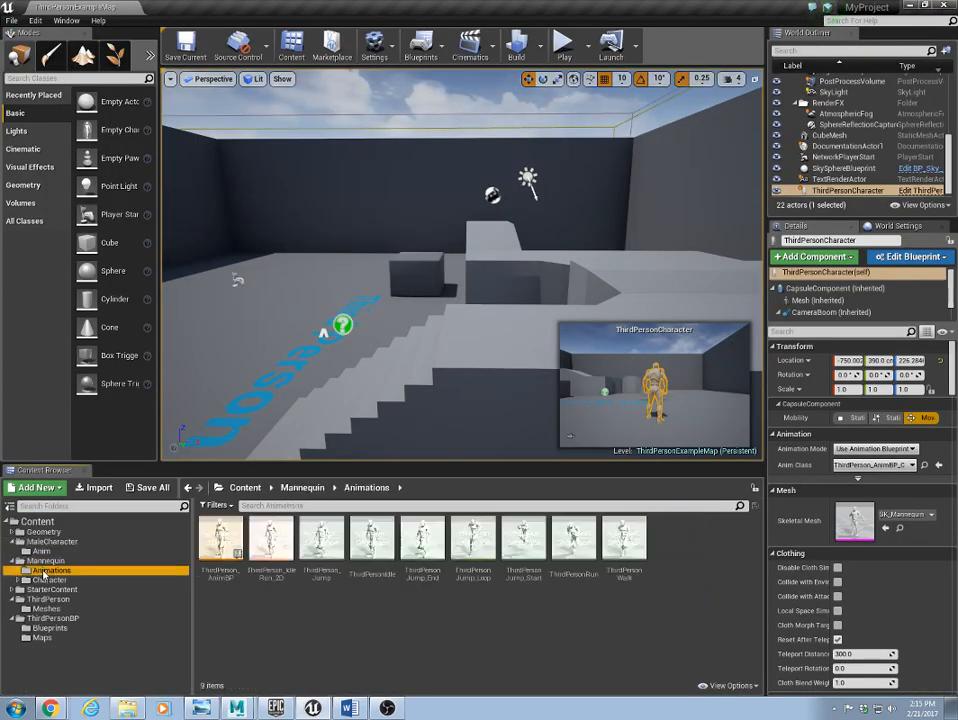
double_click(217, 542)
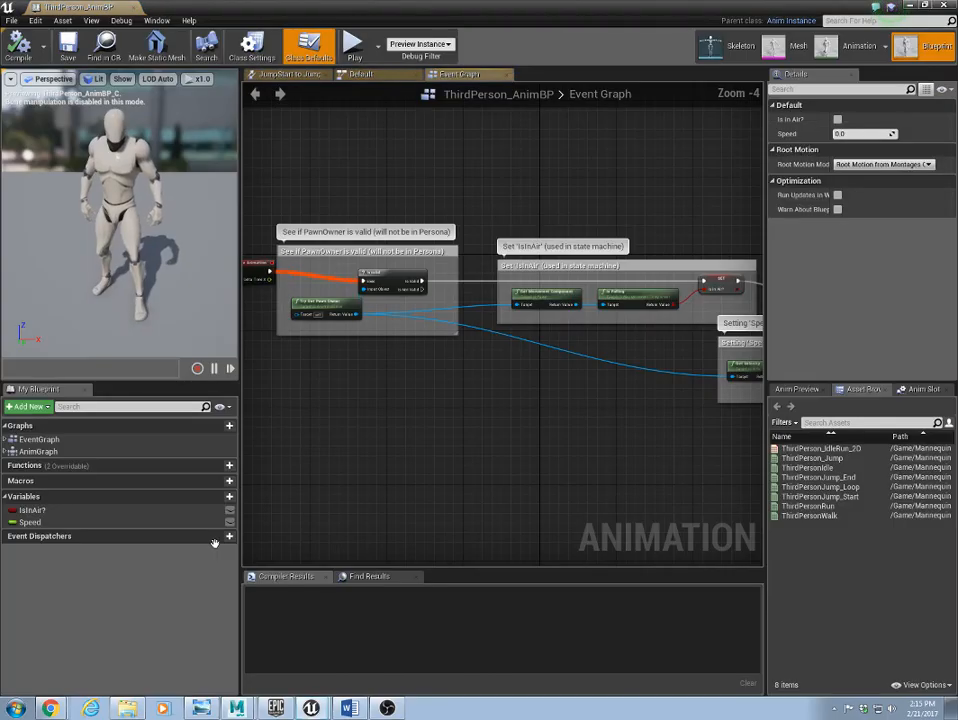
Step: Move the Try Get Pawn Owner node out of its comment box to just below Event Blueprint Update Animation, and select both nodes
scroll(400, 505, "down", 5)
scroll(434, 500, "up", 2)
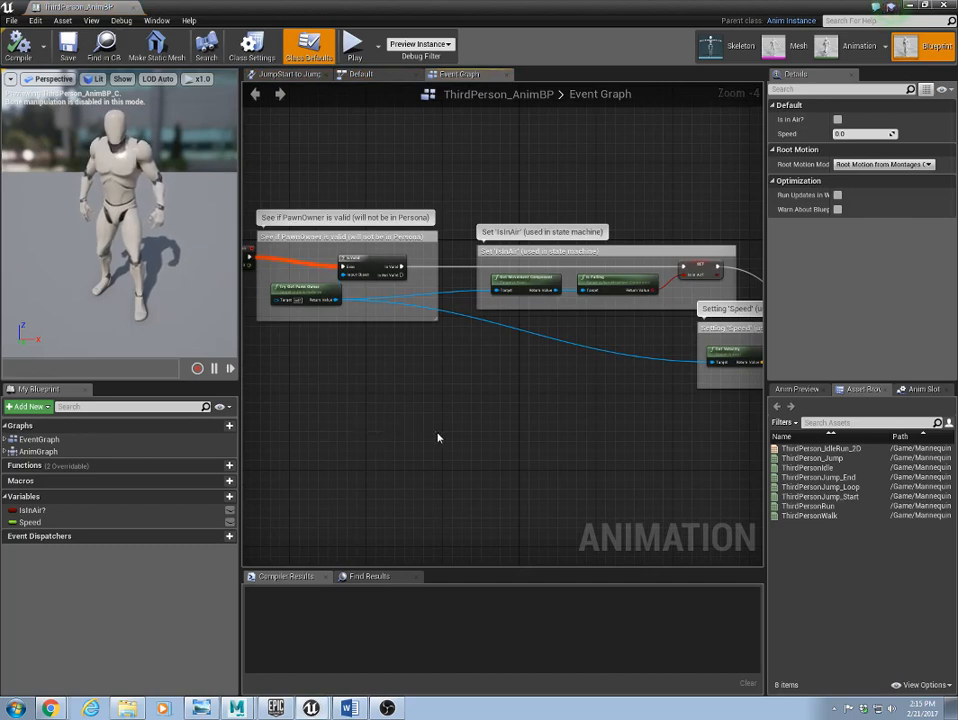
right_click_drag(437, 437, 463, 403)
left_click_drag(444, 345, 345, 349)
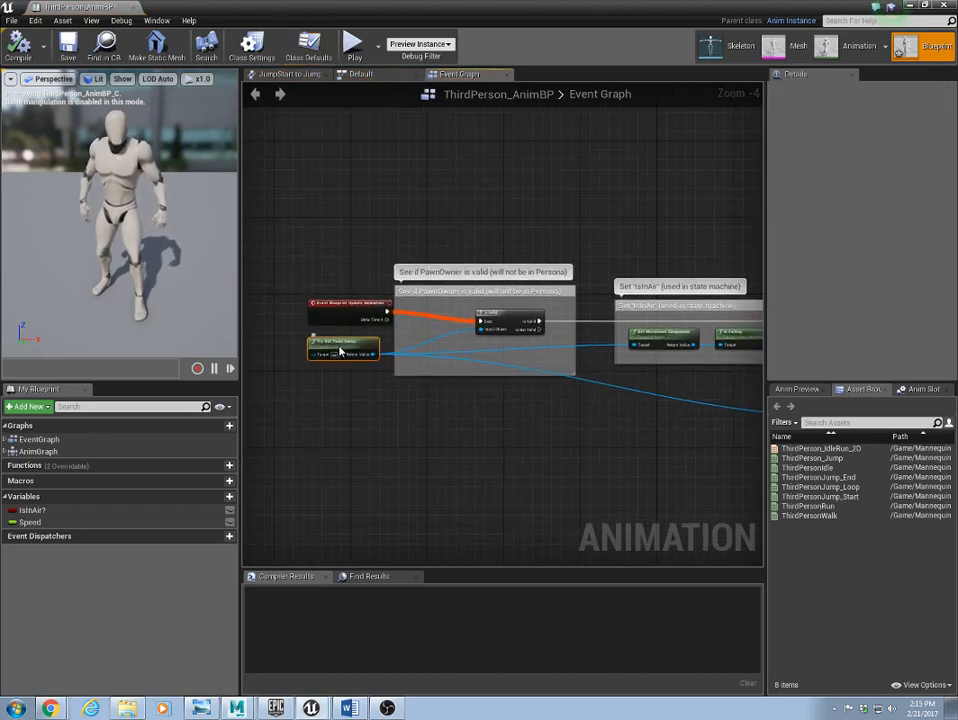
left_click_drag(322, 282, 345, 360)
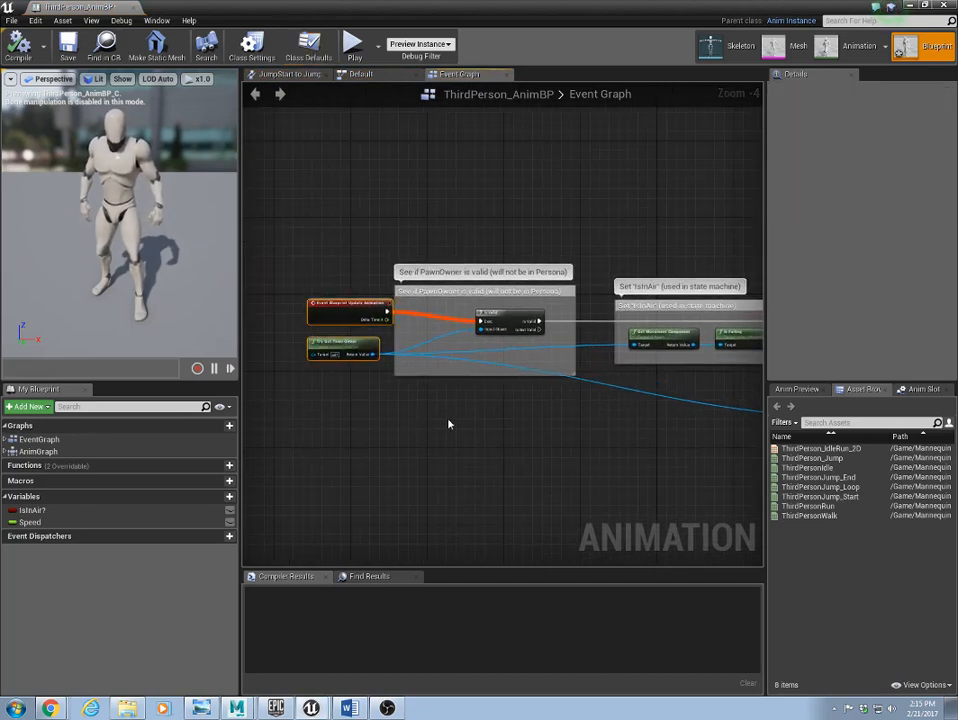
Step: Select the PawnOwner validity, IsInAir and Speed node groups with their comment boxes, leaving out the two starting nodes
scroll(500, 413, "down", 3)
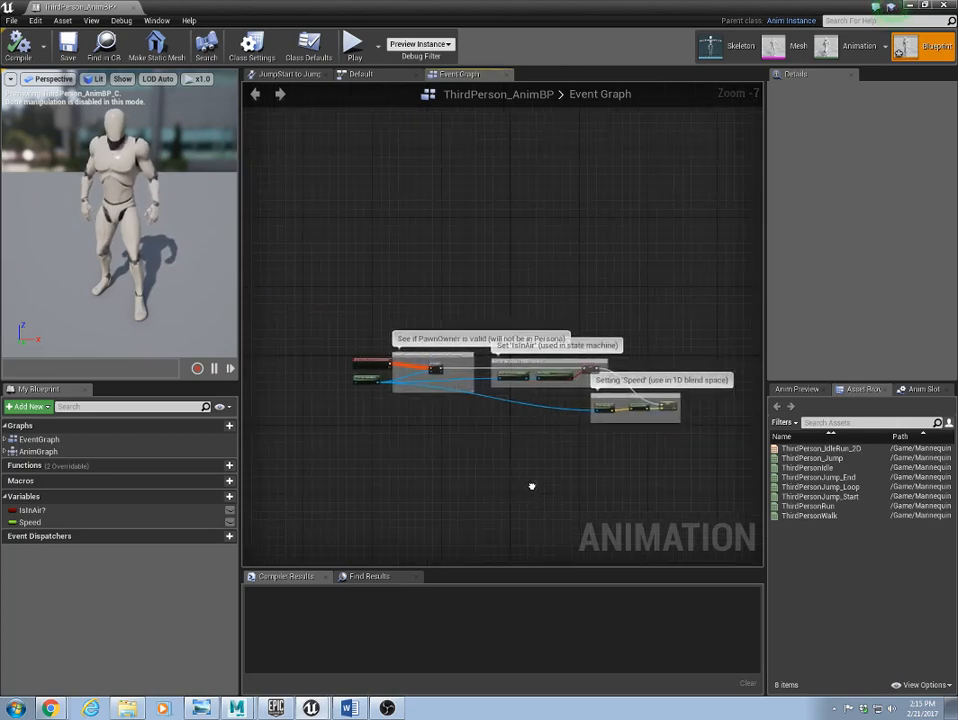
right_click_drag(532, 486, 476, 488)
left_click_drag(376, 298, 635, 464)
left_click_drag(359, 299, 689, 496)
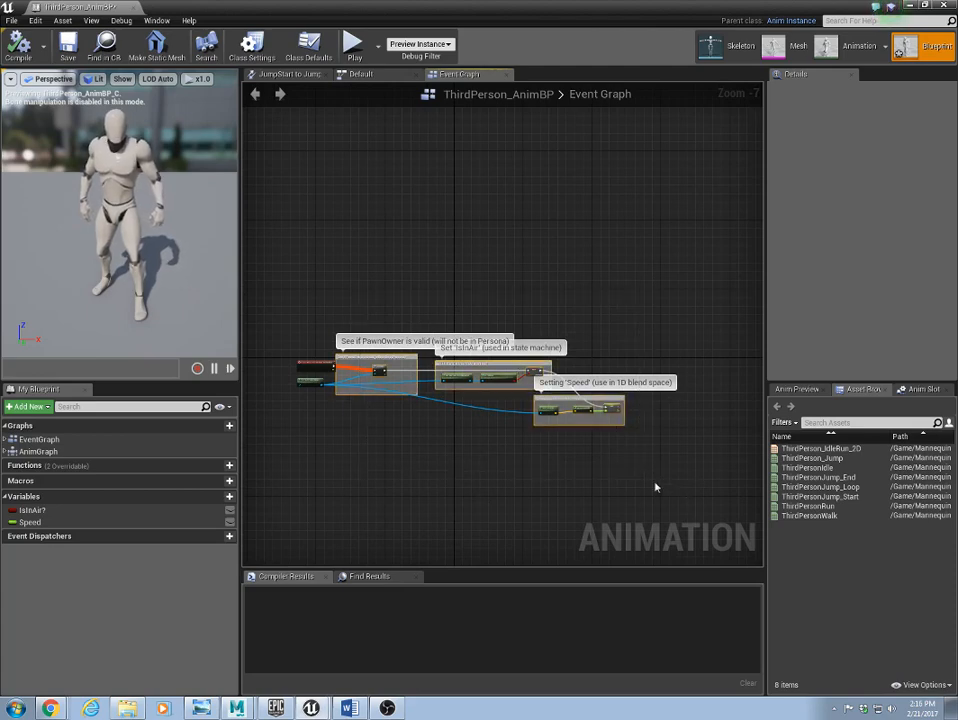
Step: Close ThirdPerson_AnimBP and open NewMaleAnimBlueprint from the MaleCharacter folder
left_click(945, 5)
left_click(52, 541)
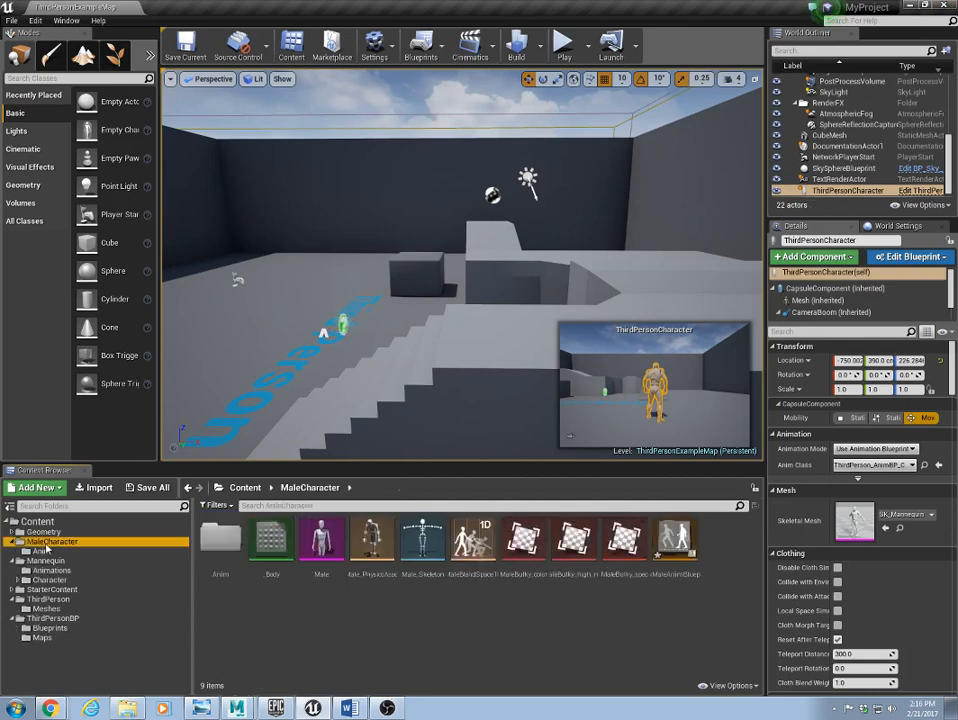
left_click(675, 636)
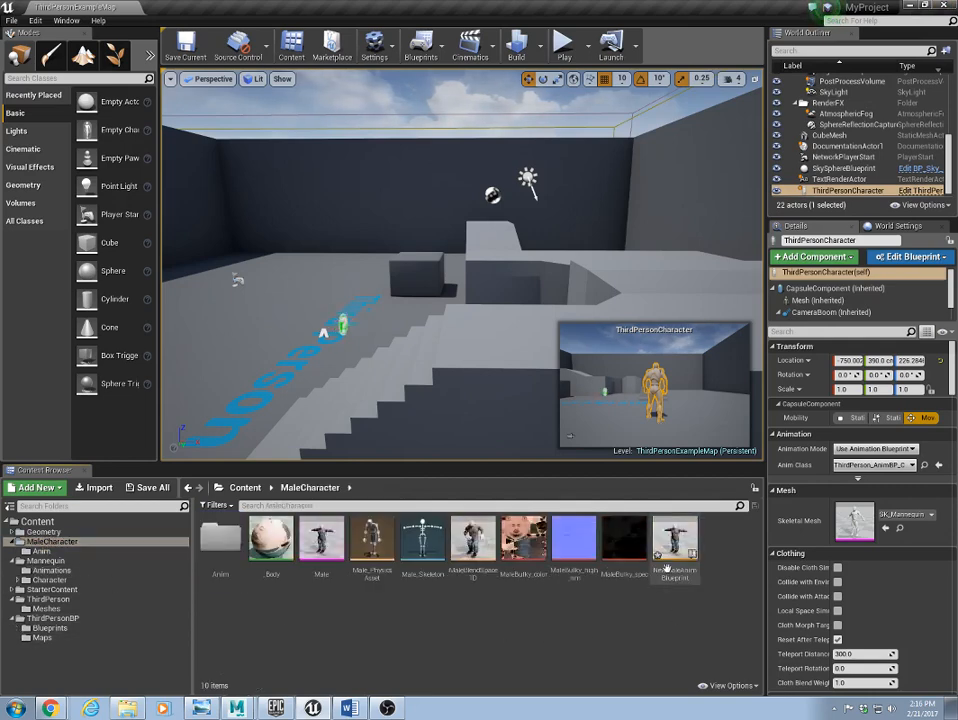
double_click(675, 540)
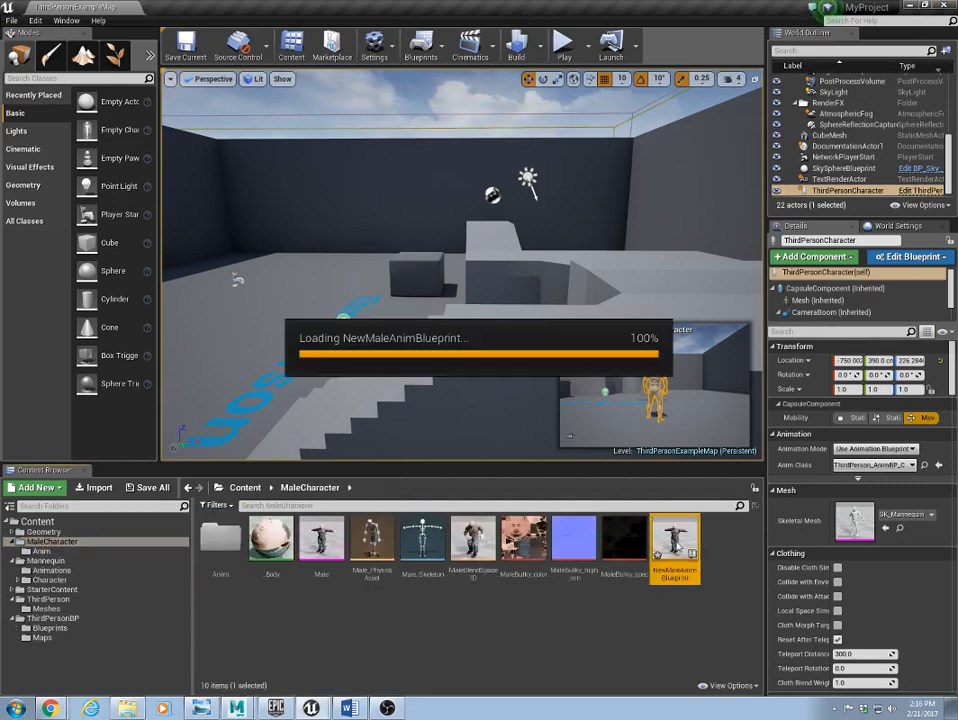
Step: Paste the copied PawnOwner validity, IsInAir and Speed node groups into the Event Graph beside the two starting nodes
right_click_drag(597, 393, 432, 419)
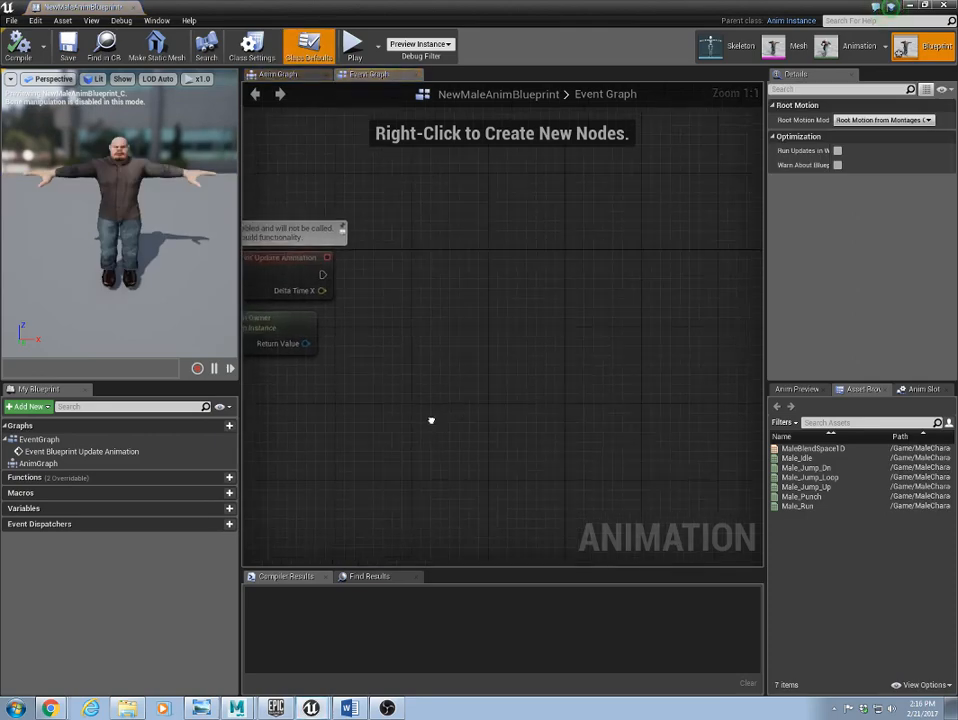
scroll(445, 435, "down", 5)
scroll(505, 449, "up", 1)
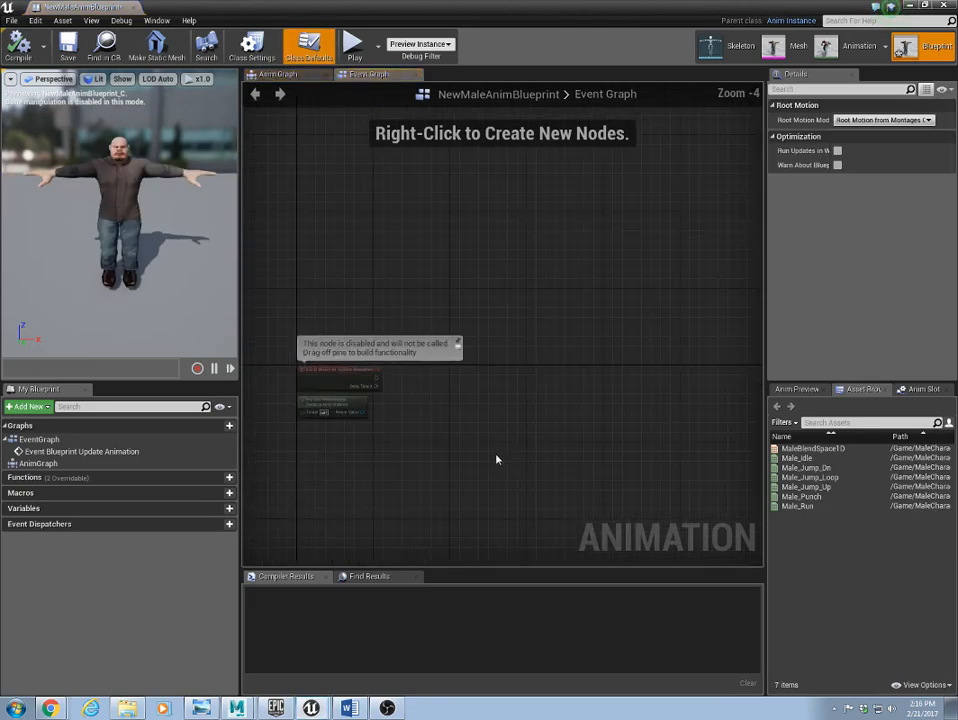
key("ctrl+v")
left_click_drag(260, 418, 495, 344)
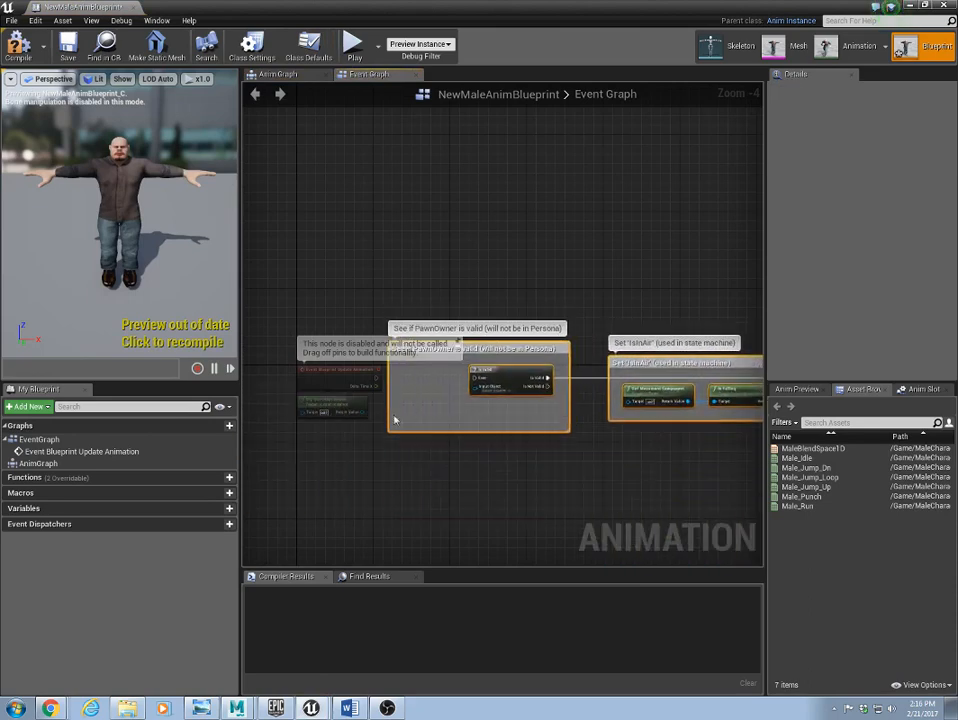
scroll(340, 435, "up", 3)
left_click_drag(389, 484, 311, 325)
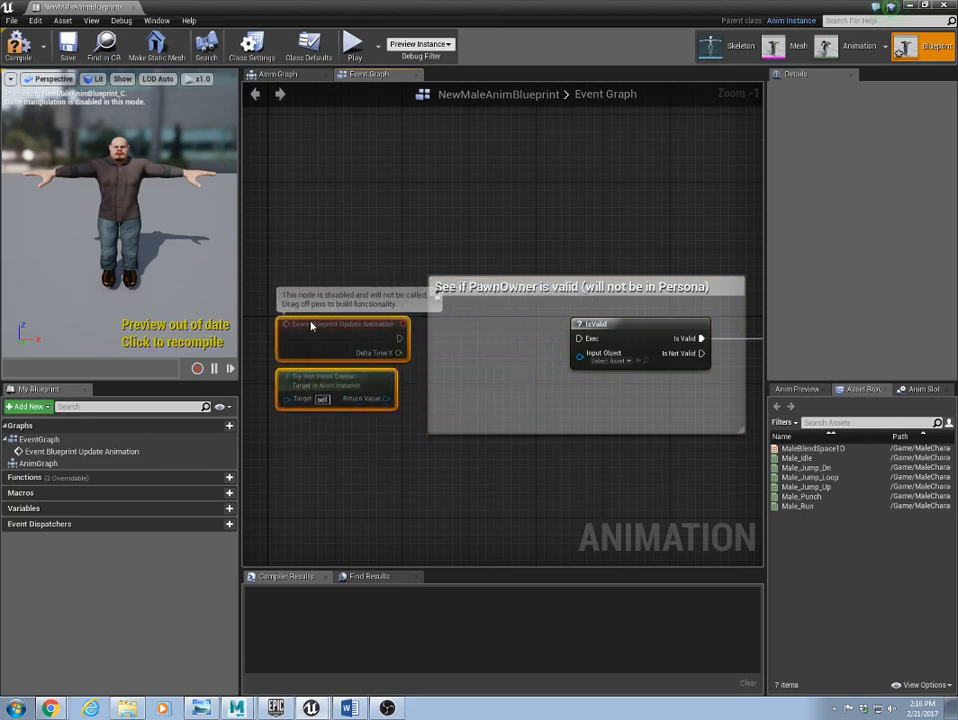
scroll(398, 417, "up", 1)
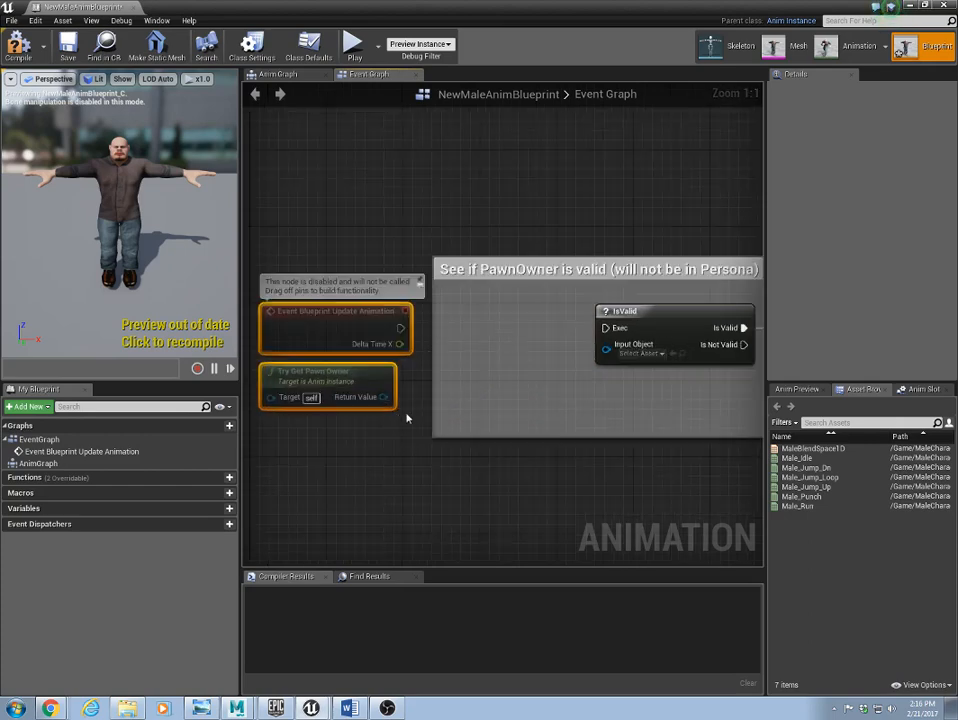
left_click(421, 476)
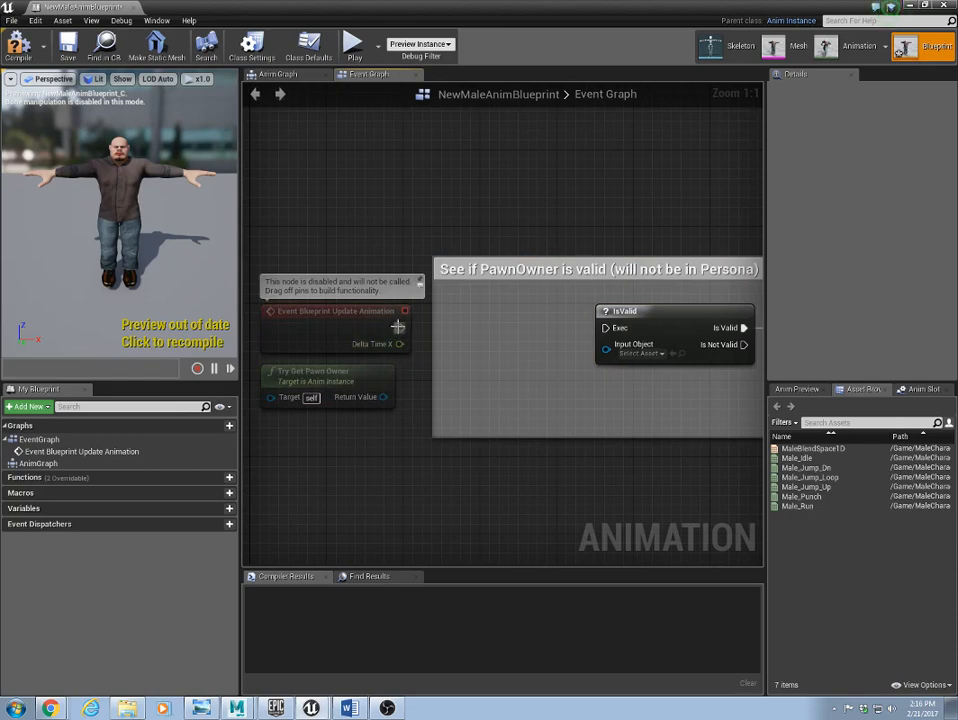
Step: Connect Event Blueprint Update Animation to the IsValid Exec input, and Try Get Pawn Owner's Return Value to its Input Object
left_click_drag(399, 327, 612, 333)
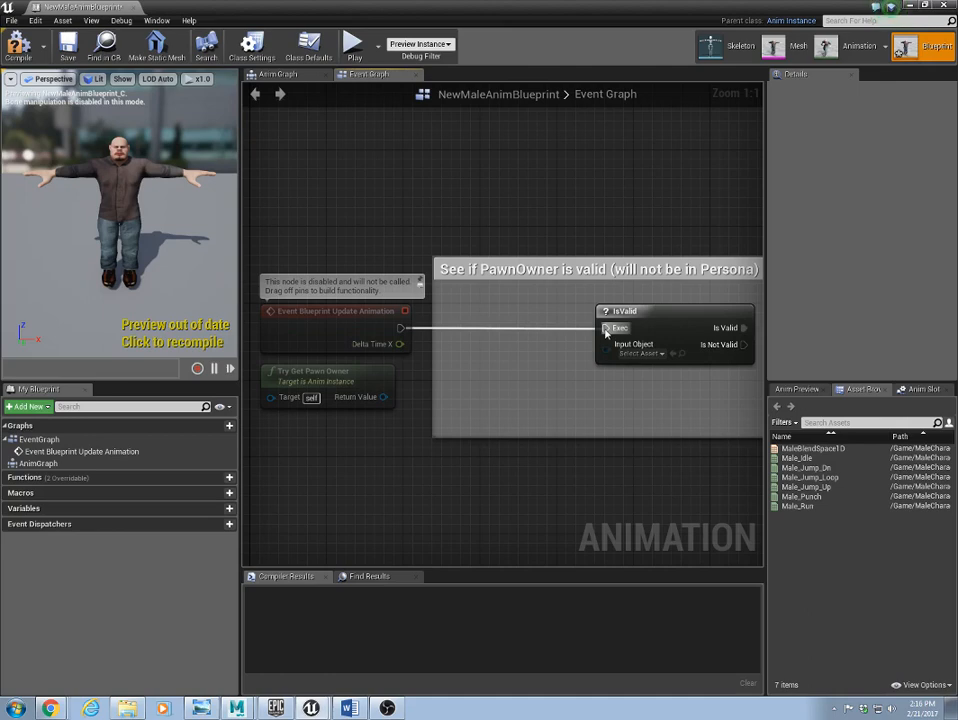
left_click_drag(606, 333, 606, 330)
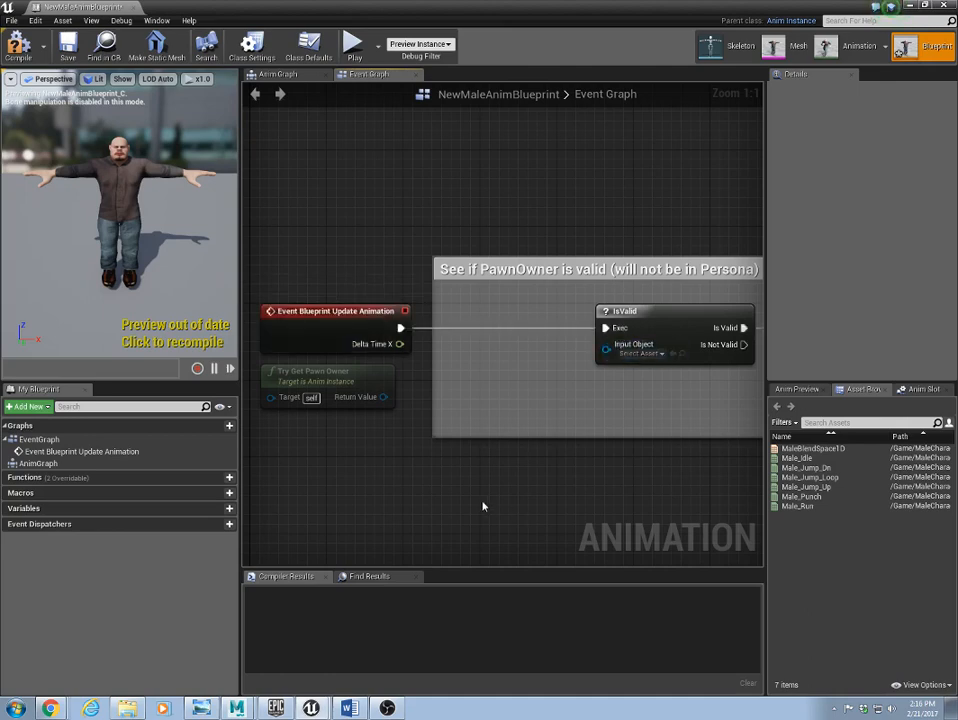
left_click_drag(383, 397, 609, 362)
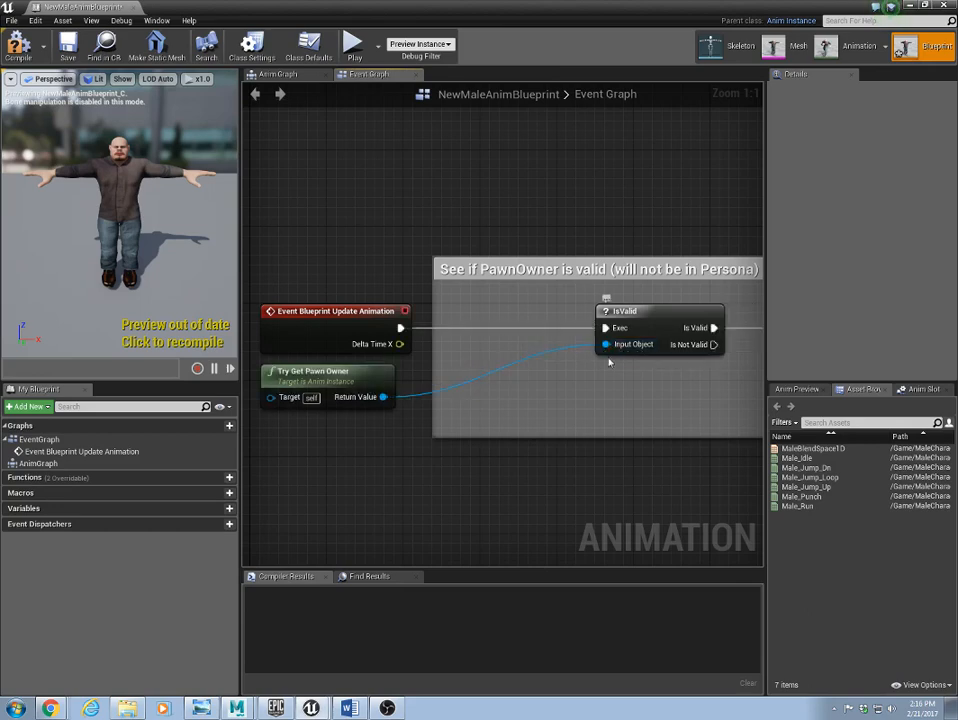
Step: Connect Try Get Pawn Owner's Return Value to the Target inputs of Get Movement Component and the first node in the Speed group
scroll(630, 490, "down", 2)
right_click_drag(641, 492, 606, 451)
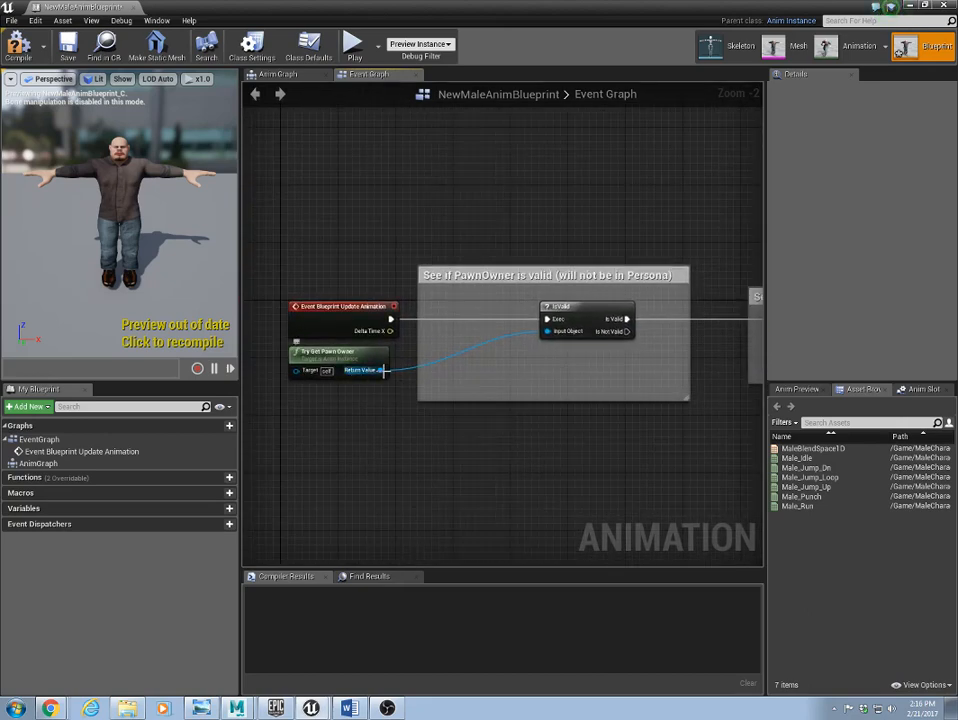
right_click_drag(383, 370, 118, 372)
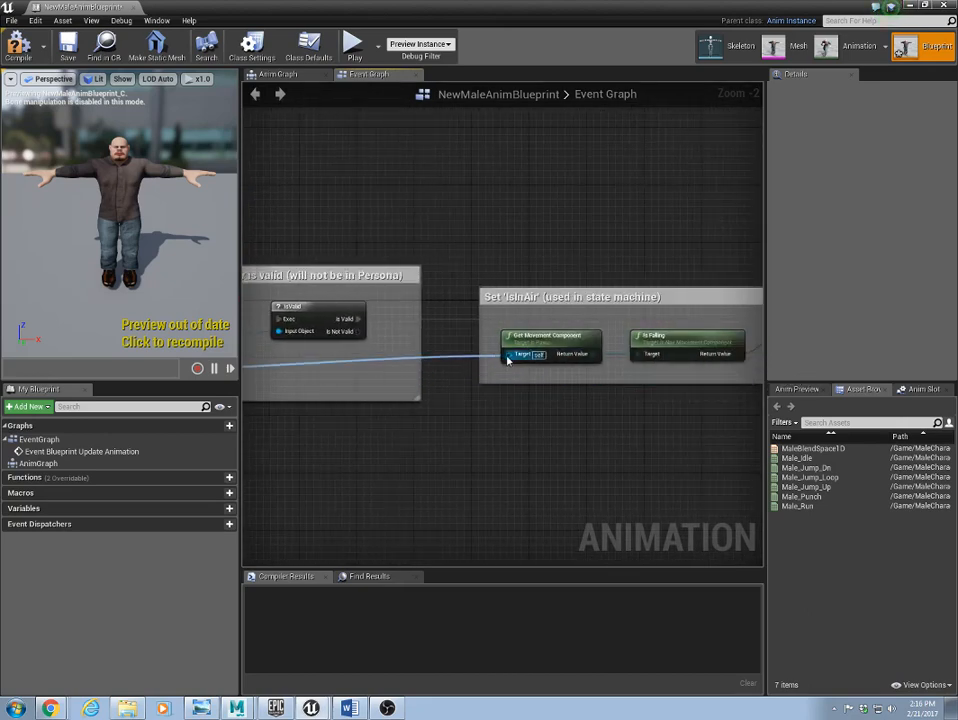
scroll(508, 362, "down", 3)
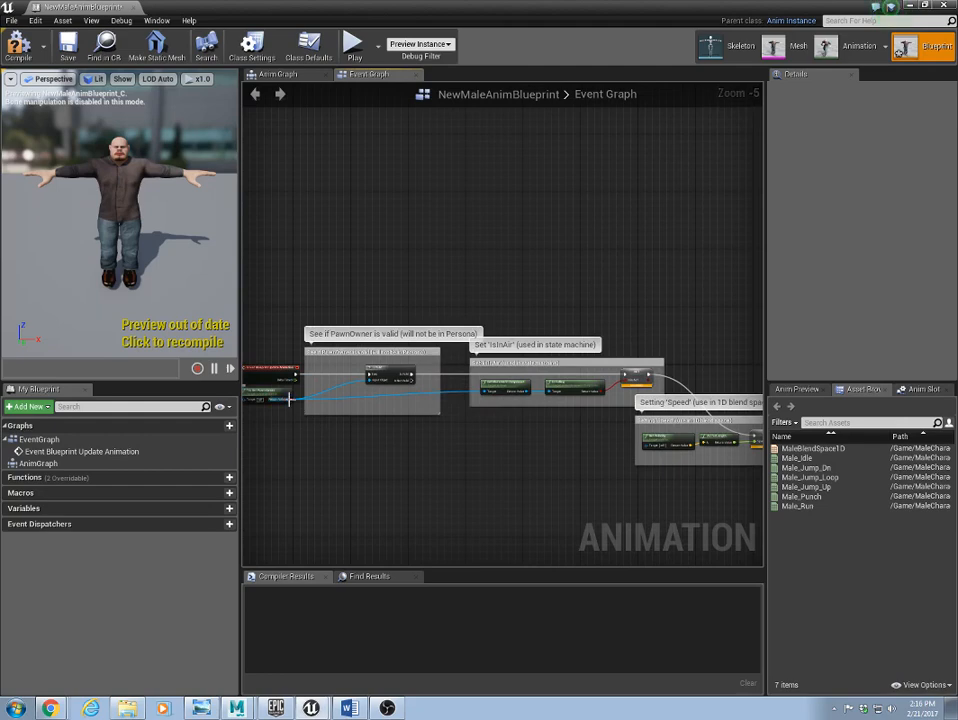
left_click_drag(296, 400, 646, 452)
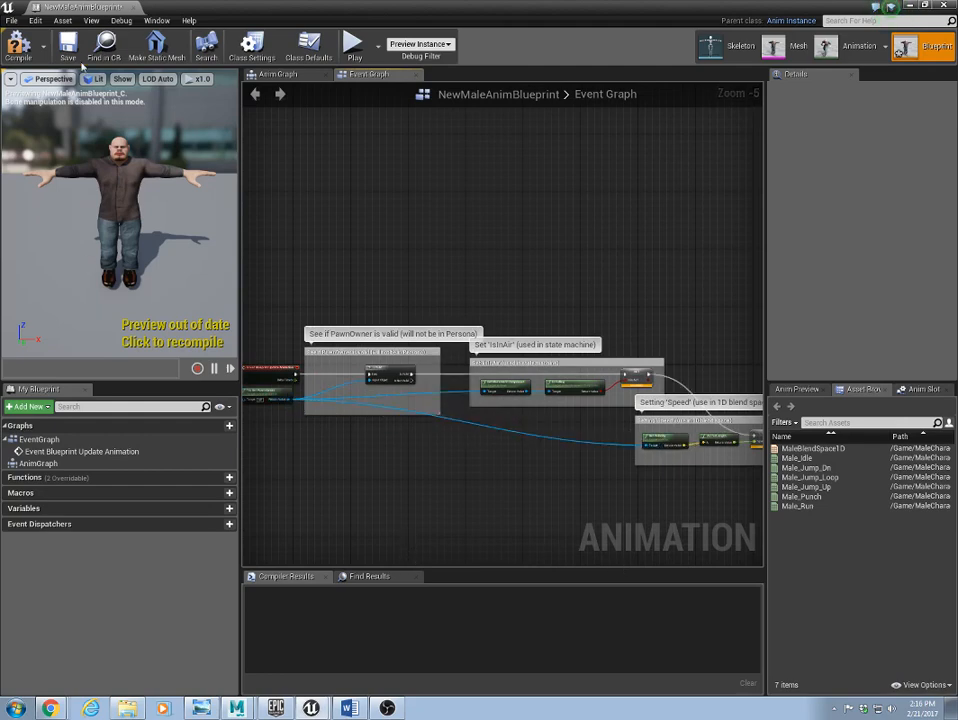
Step: Compile and save NewMaleAnimBlueprint, and close its editor
left_click(20, 44)
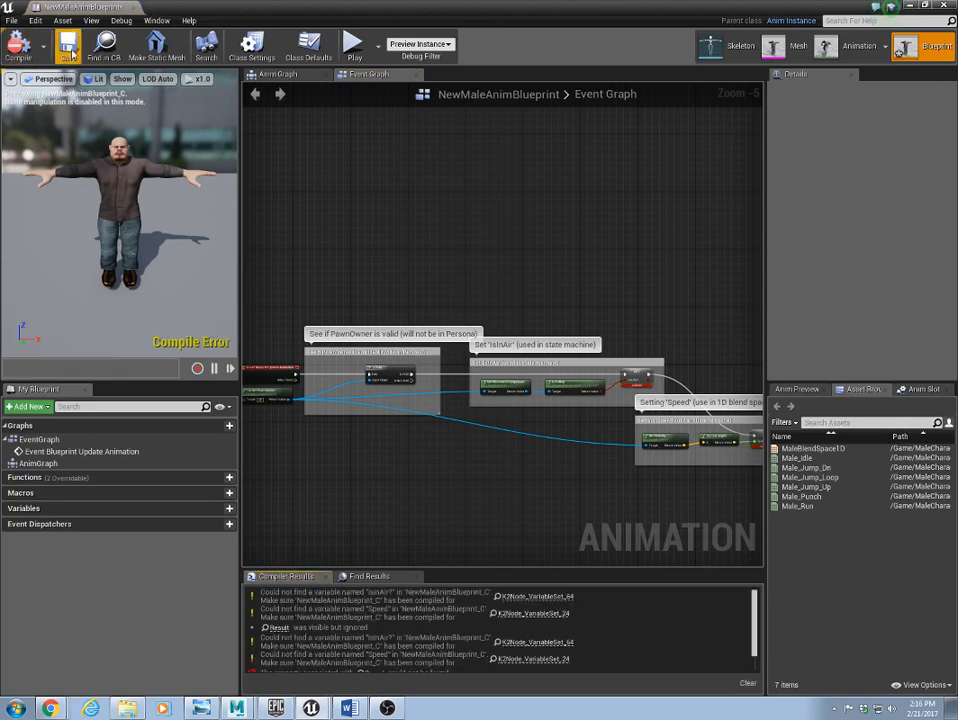
left_click(71, 52)
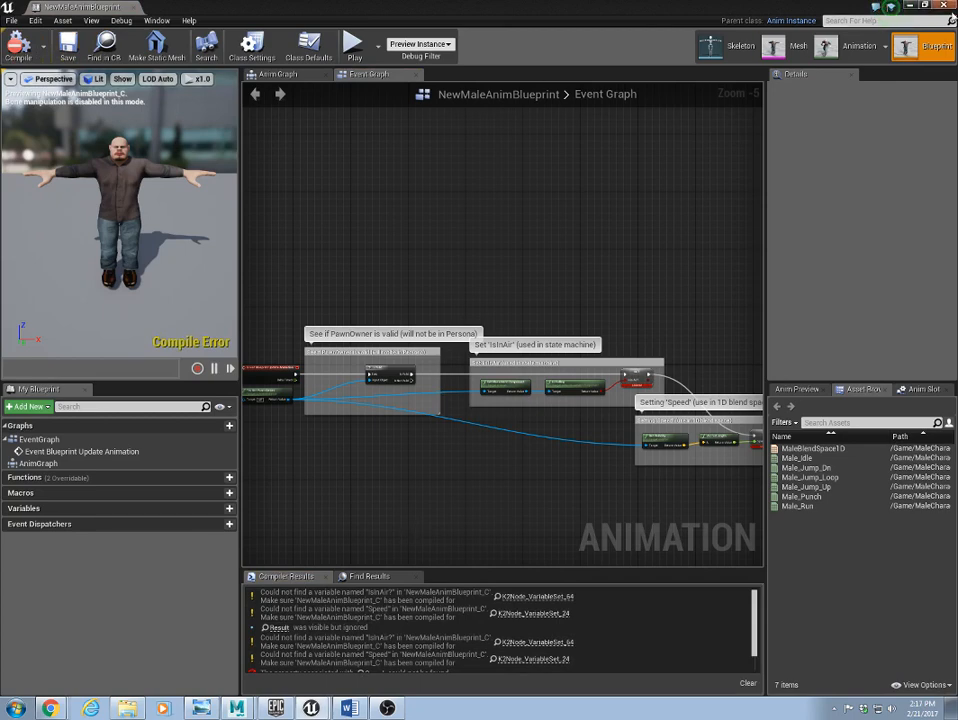
left_click(946, 6)
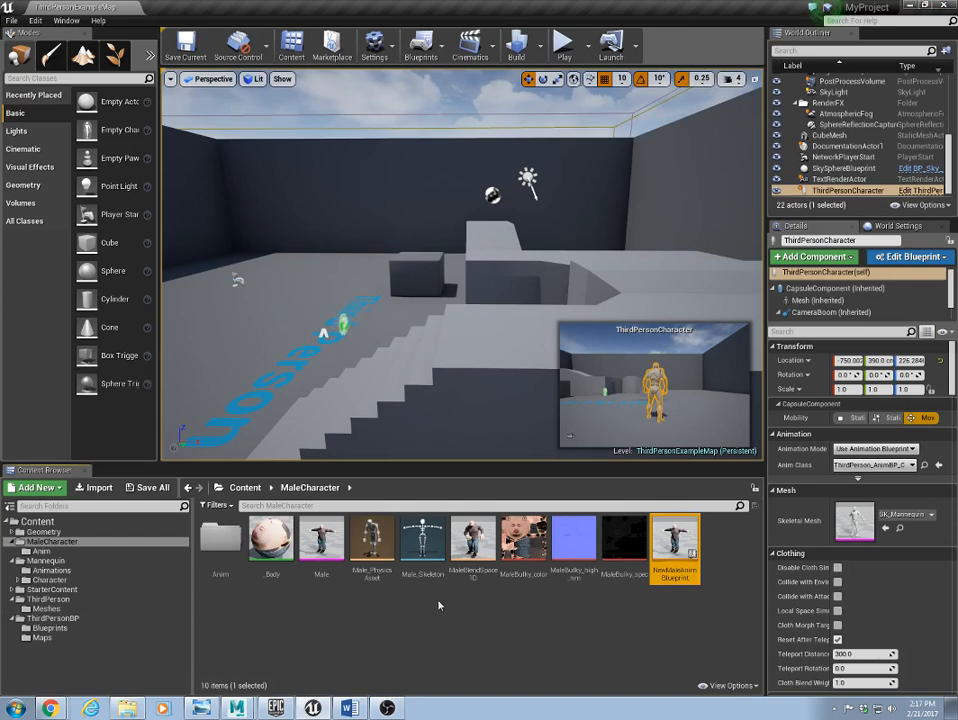
Step: Open ThirdPerson_AnimBP from the Animations folder of Mannequin and show its Anim Graph
double_click(44, 561)
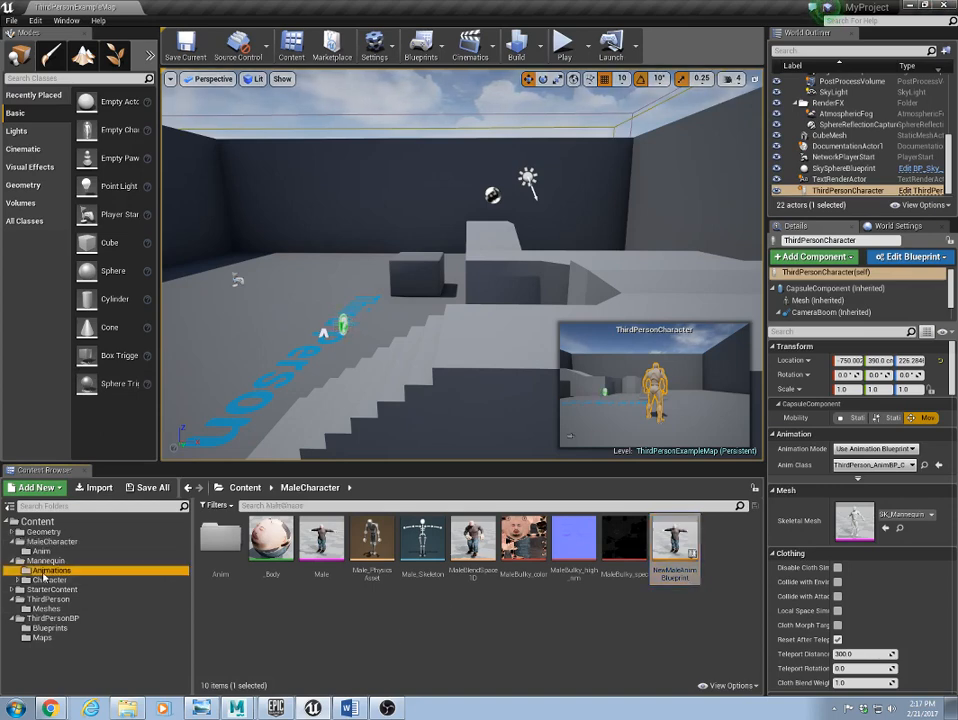
left_click(51, 570)
double_click(222, 545)
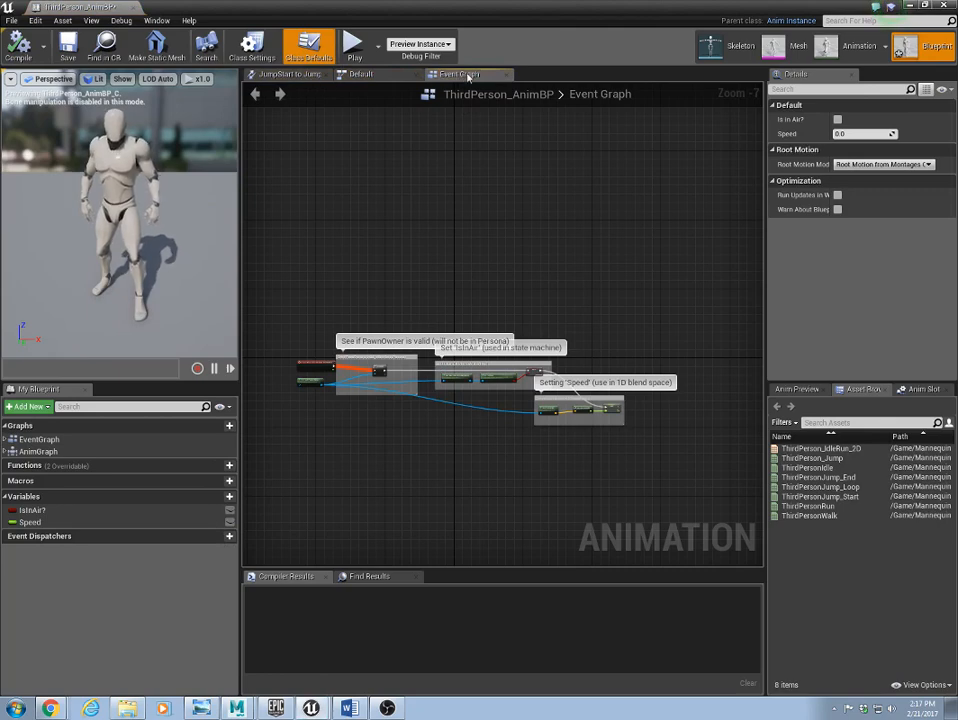
left_click(366, 78)
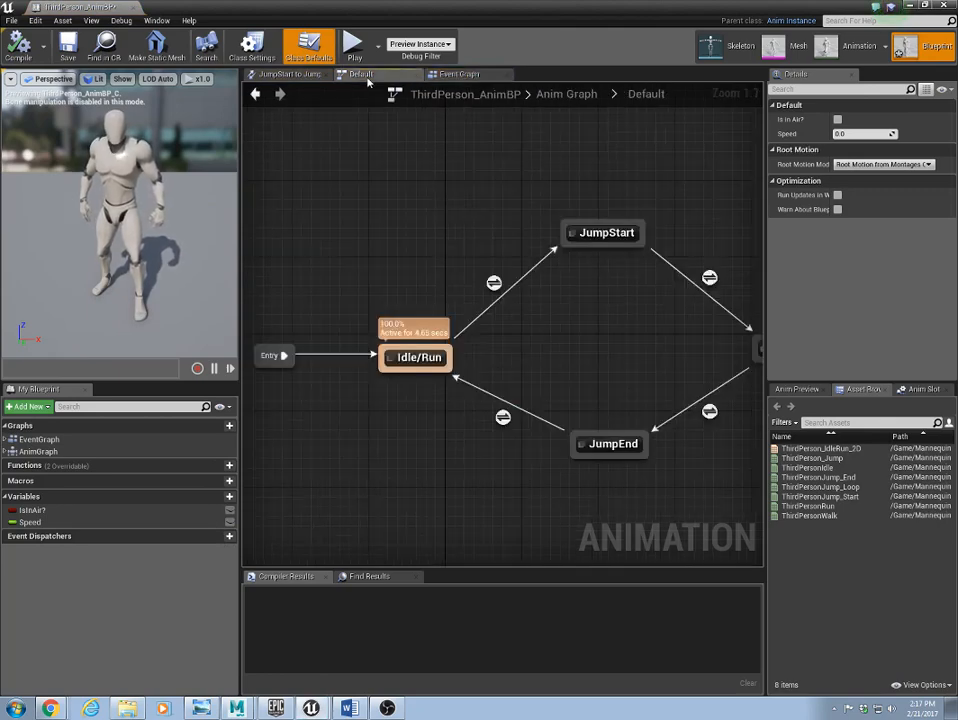
left_click(553, 98)
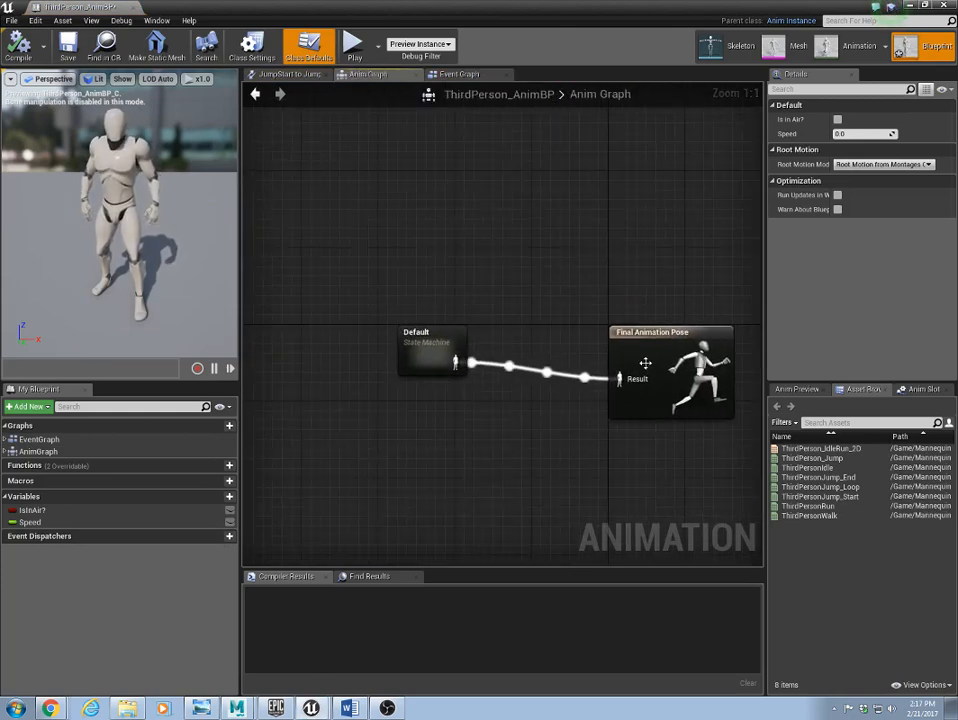
Step: Examine the Default state machine's states and copy its node from the Anim Graph of ThirdPerson_AnimBP
left_click_drag(645, 363, 614, 333)
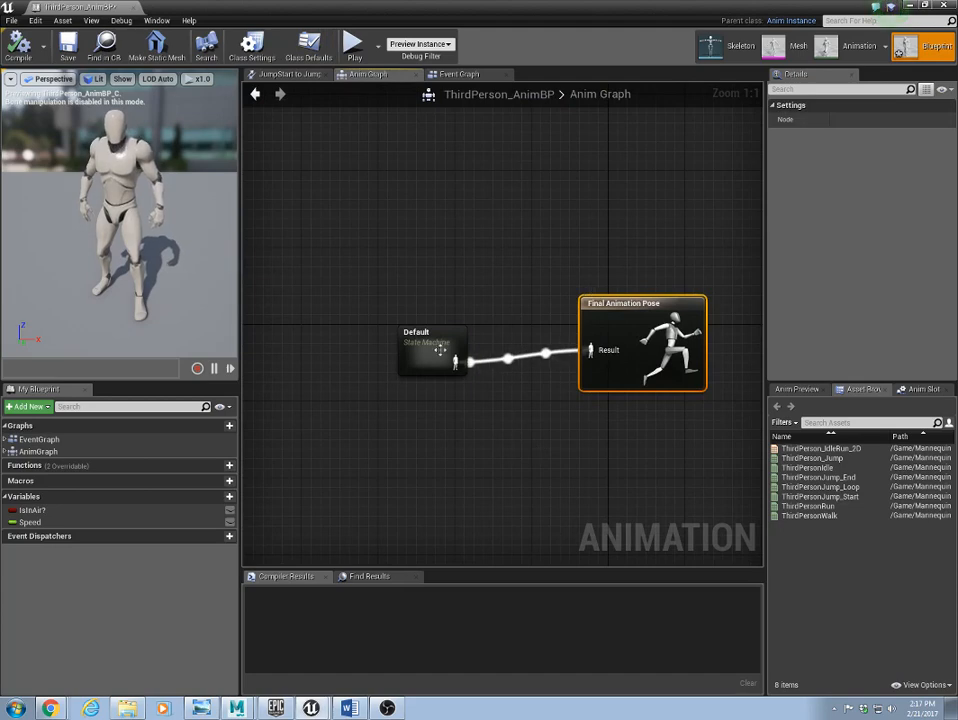
left_click_drag(435, 343, 406, 294)
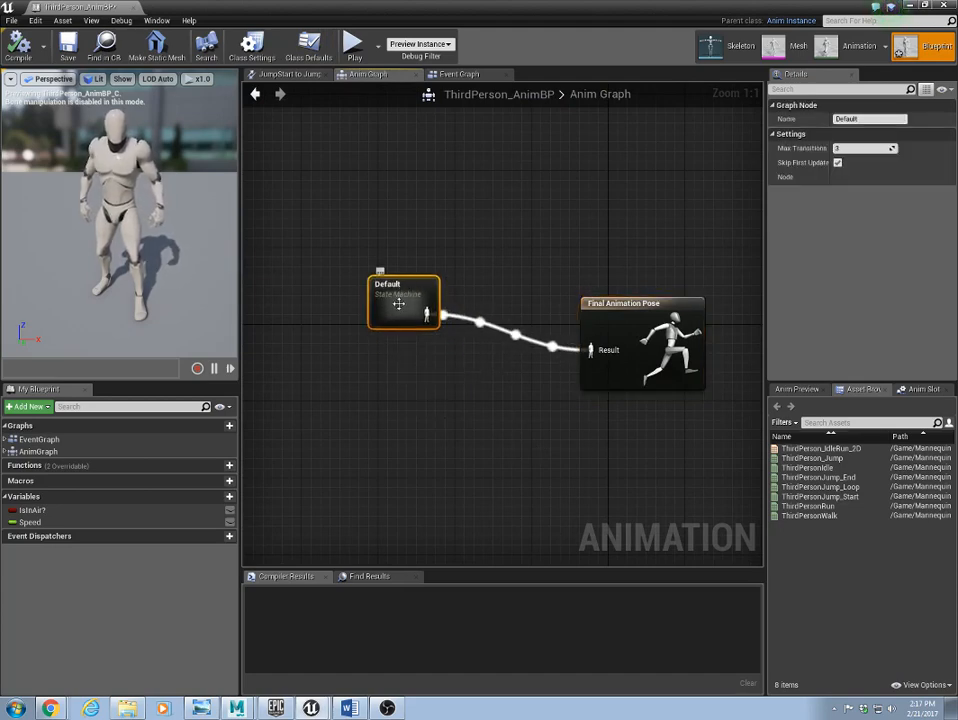
double_click(398, 303)
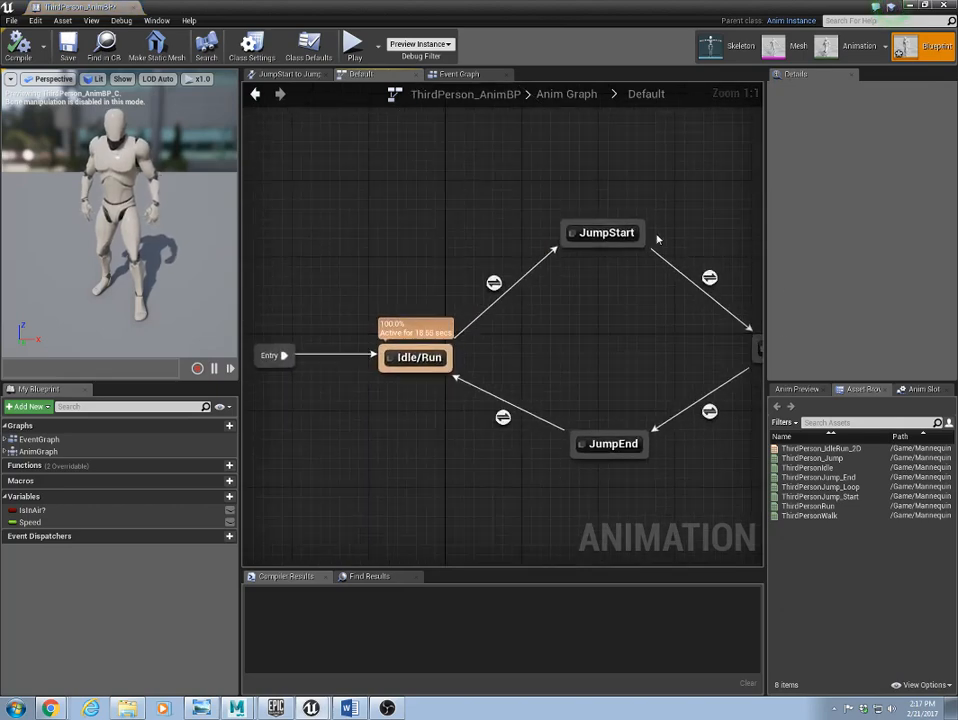
left_click(567, 94)
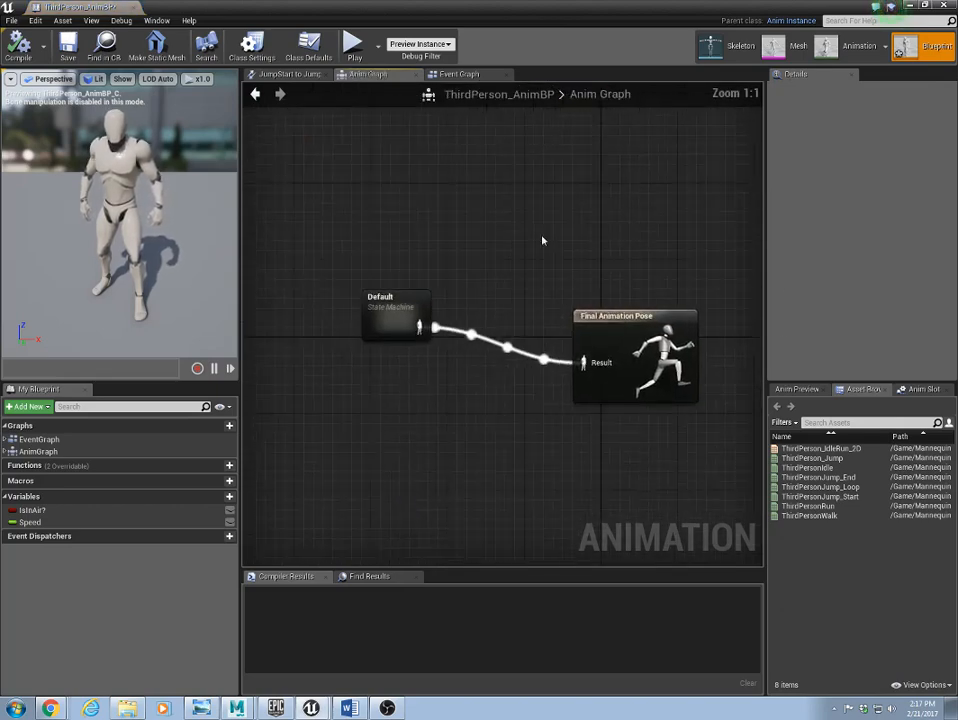
left_click(444, 331)
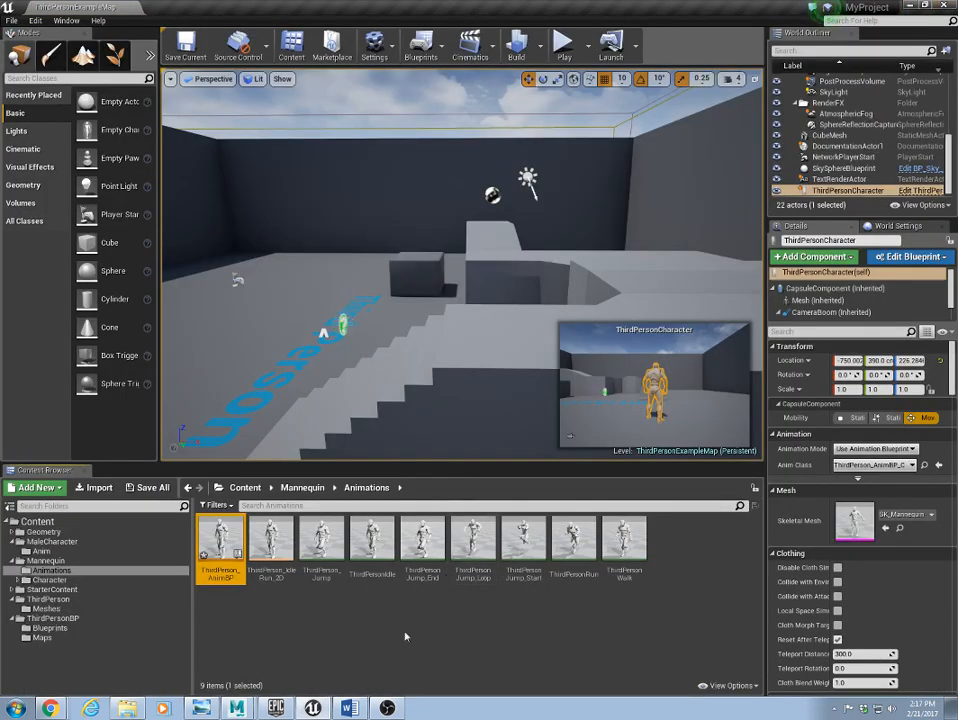
Step: Reopen NewMaleAnimBlueprint from the MaleCharacter folder and paste the Default state machine into its Anim Graph
left_click(52, 541)
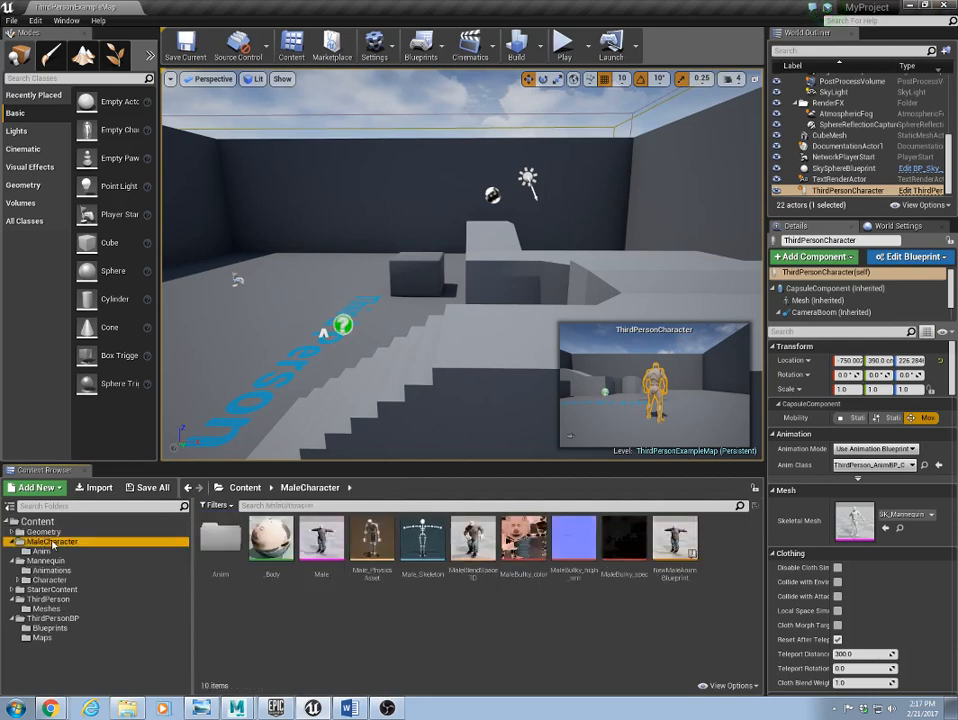
double_click(676, 545)
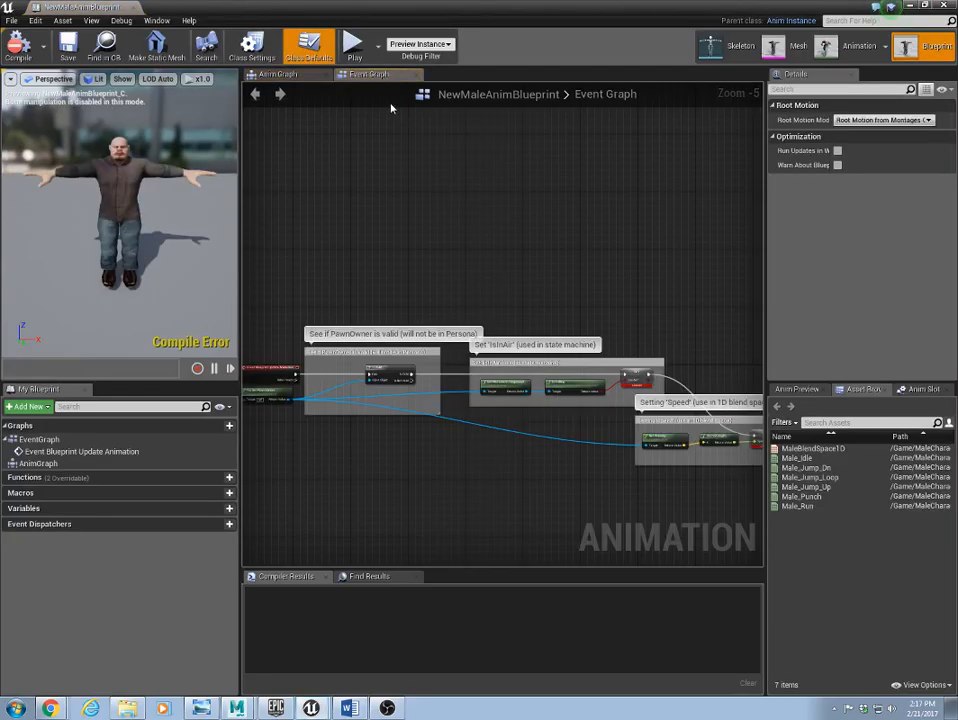
left_click(280, 75)
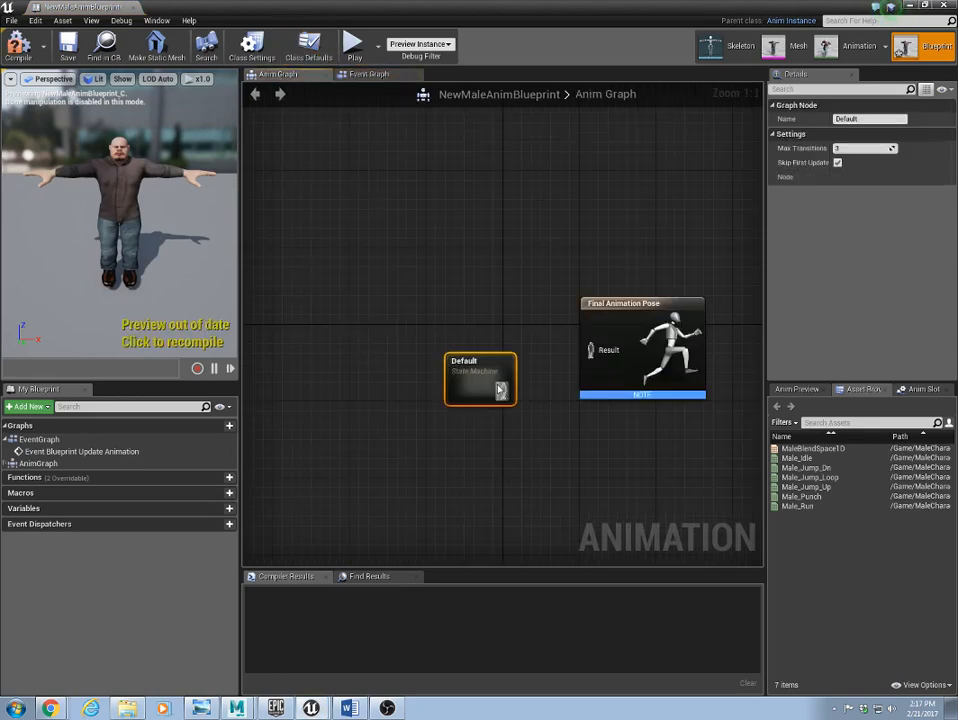
Step: Connect the Default state machine to the Final Animation Pose Result input, and compile and save the blueprint
left_click_drag(503, 390, 605, 349)
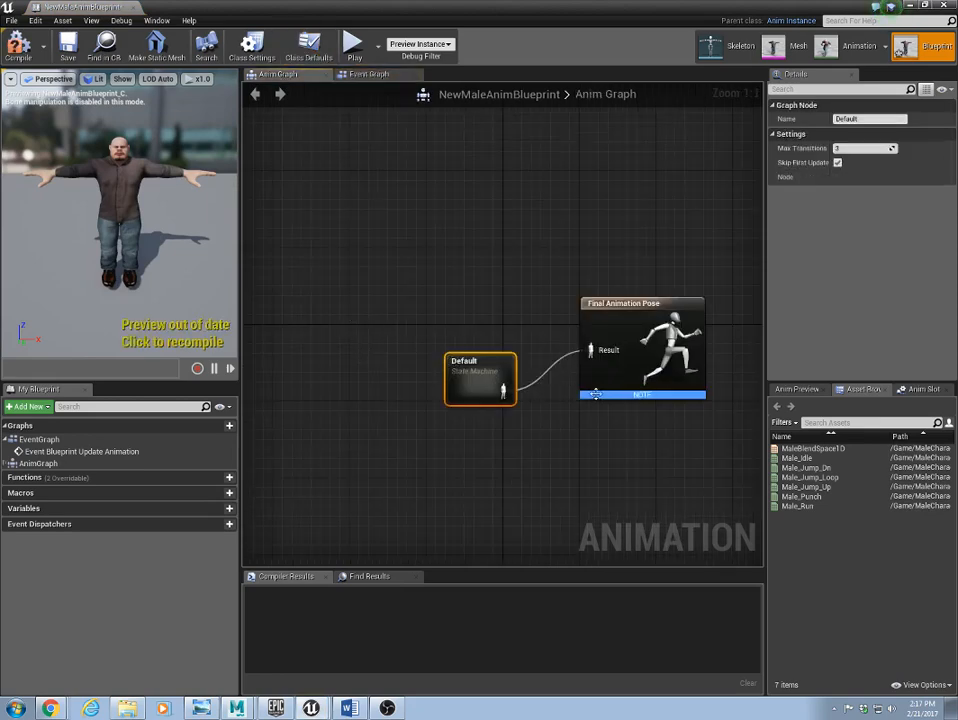
left_click(17, 42)
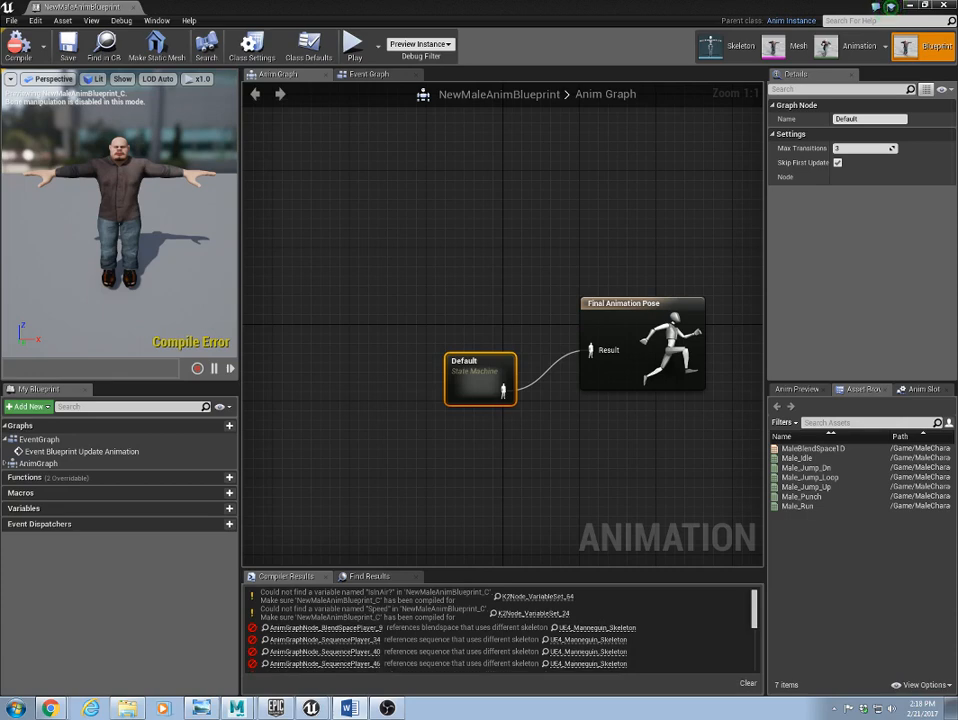
Step: Return to the Event Graph and add a Boolean variable named IsInAir? to the blueprint
left_click(368, 75)
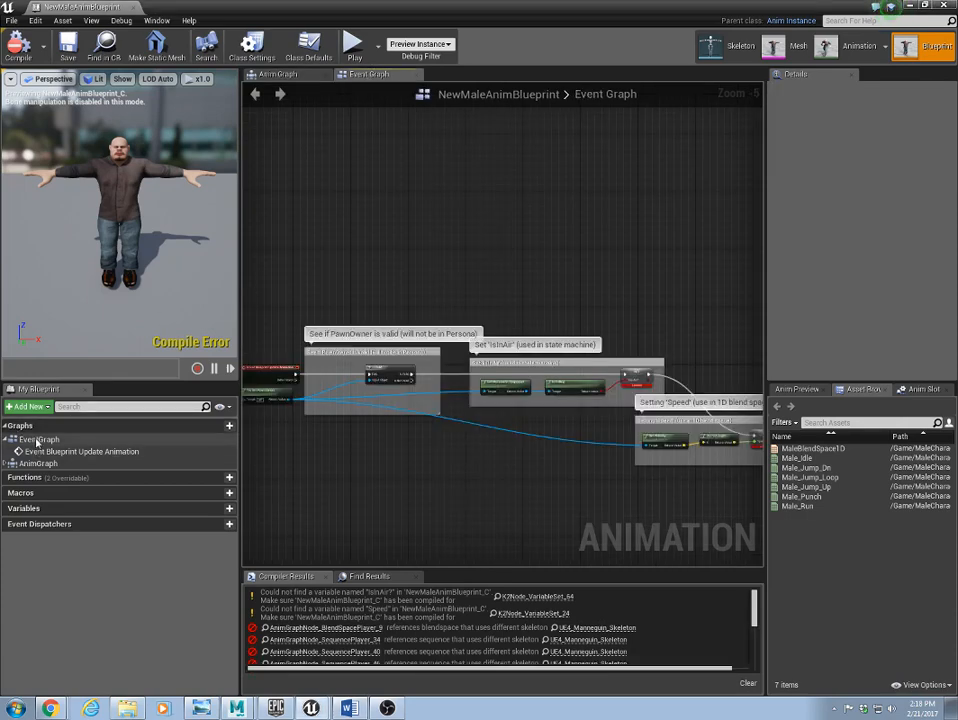
mouse_move(142, 507)
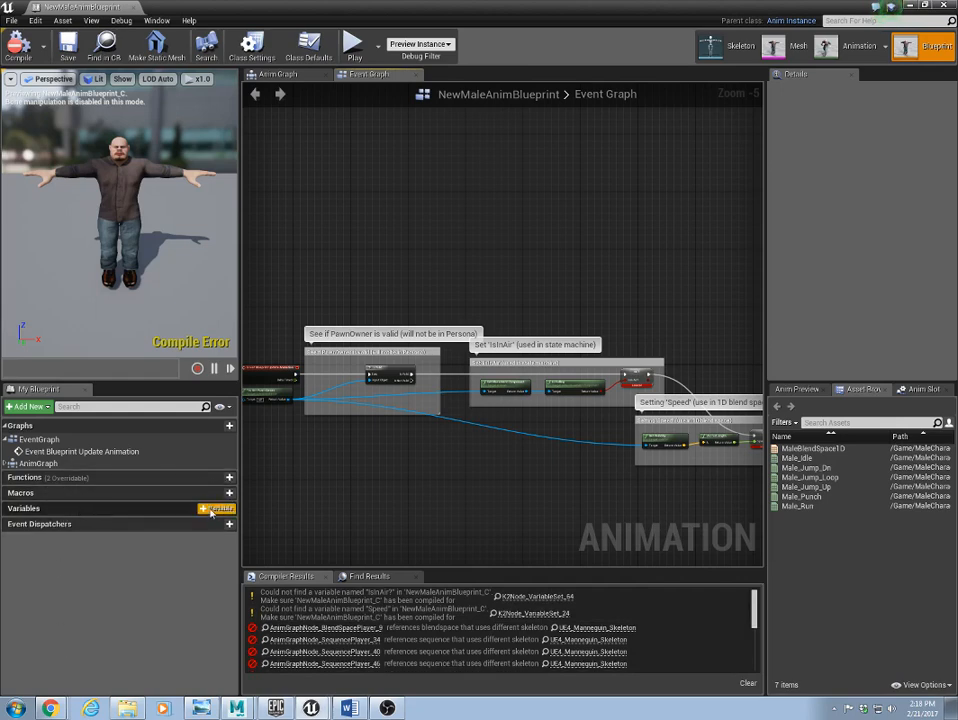
left_click(217, 508)
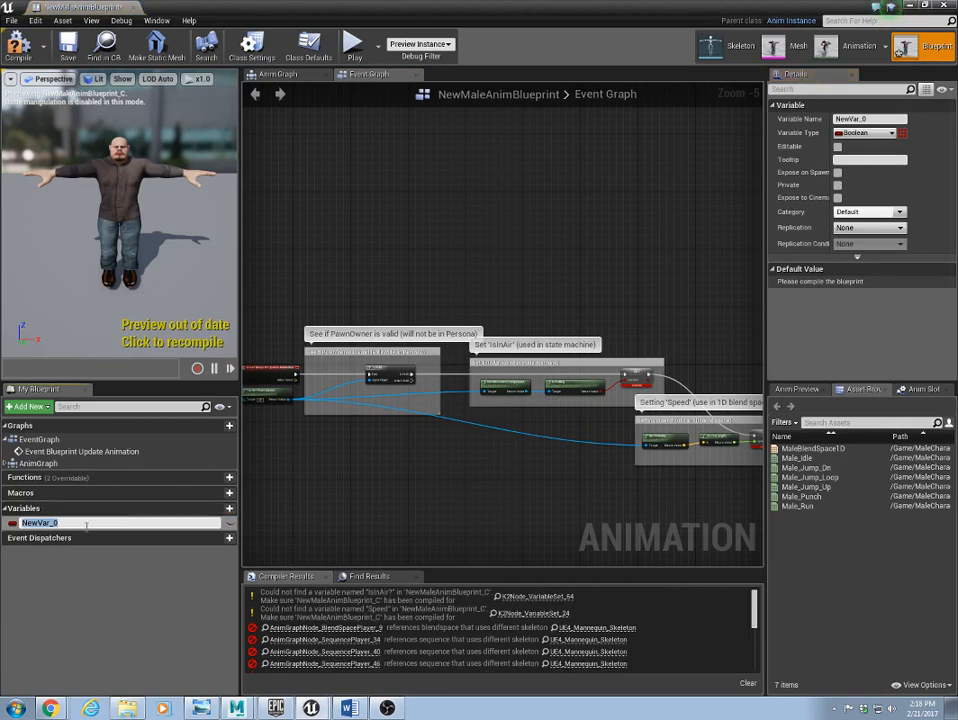
type("IsInAir")
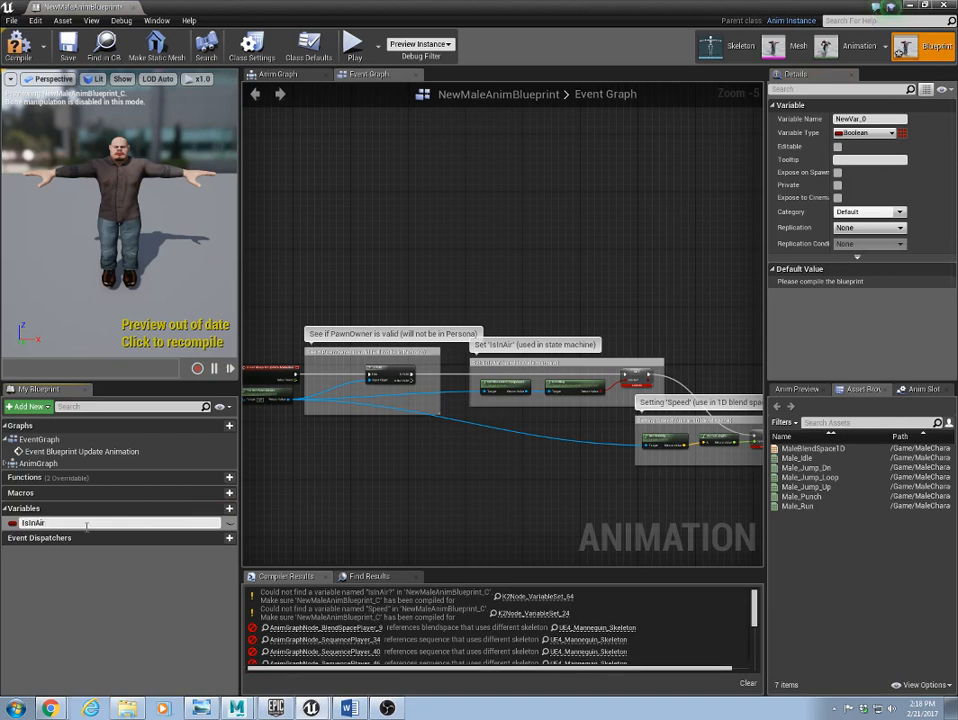
type("?")
key("Return")
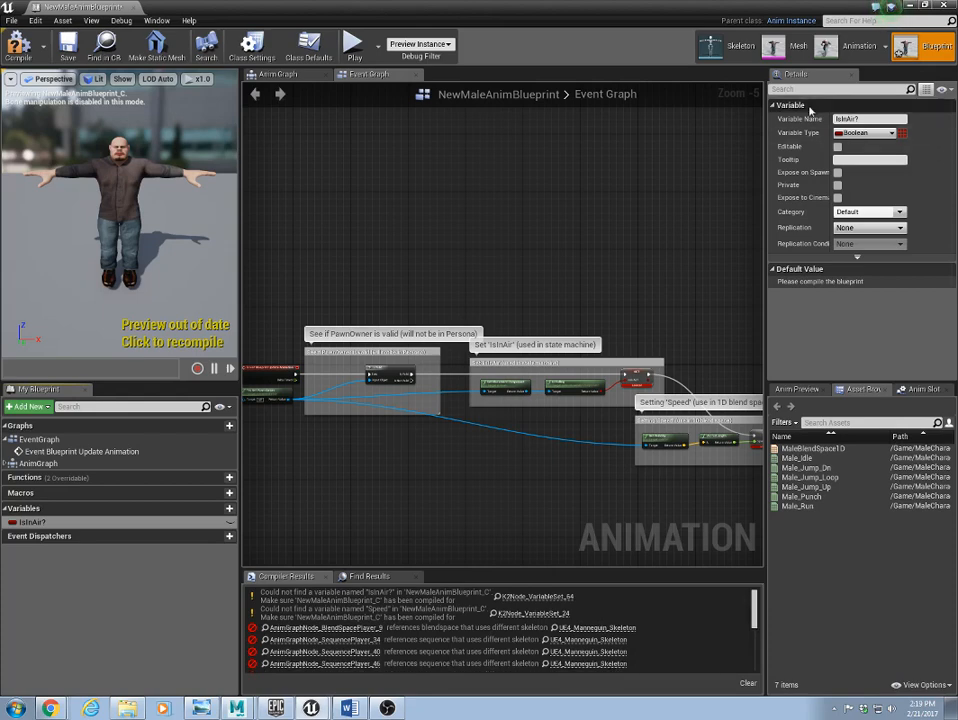
Step: Add a second variable named Speed to the blueprint
left_click(218, 509)
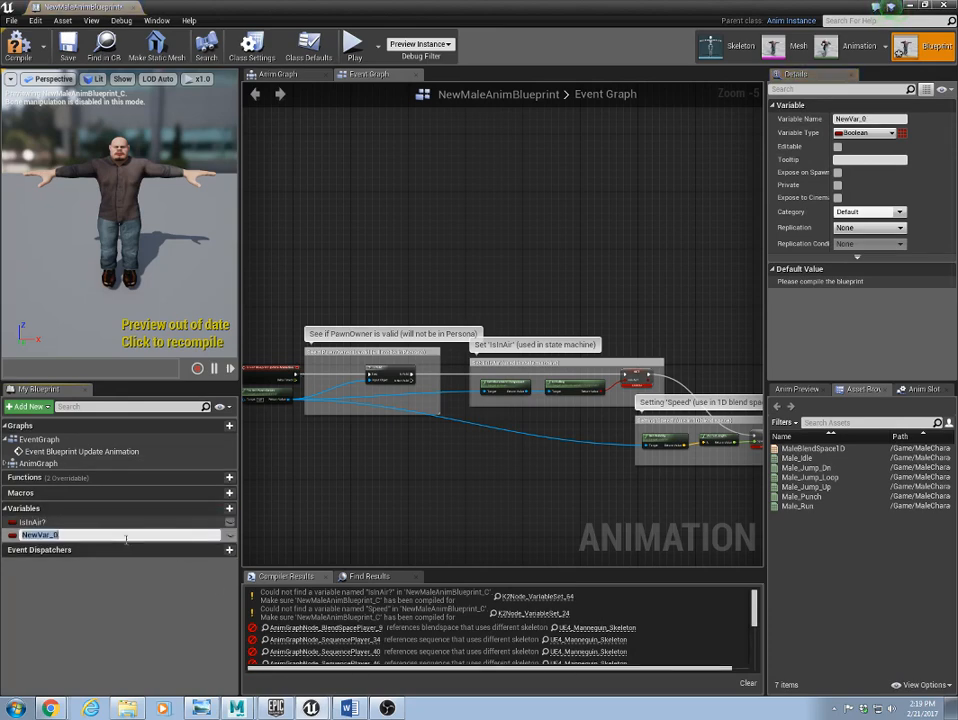
type("S")
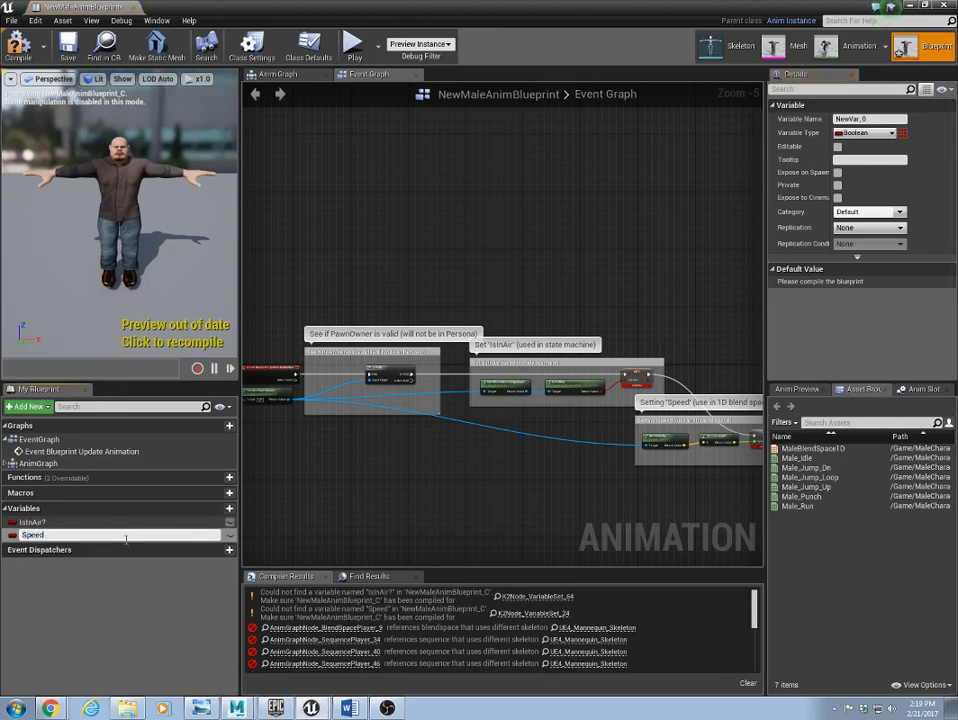
type("peed")
key("Return")
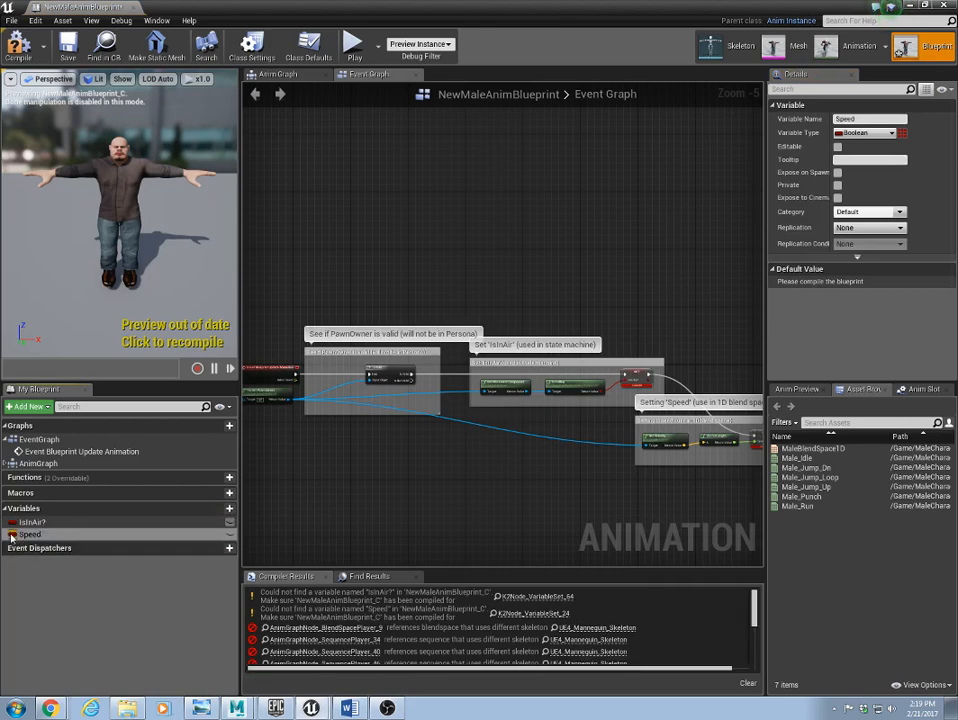
Step: Change the Speed variable's type to Float, accepting the type change, and compile the blueprint
left_click(12, 535)
left_click(69, 606)
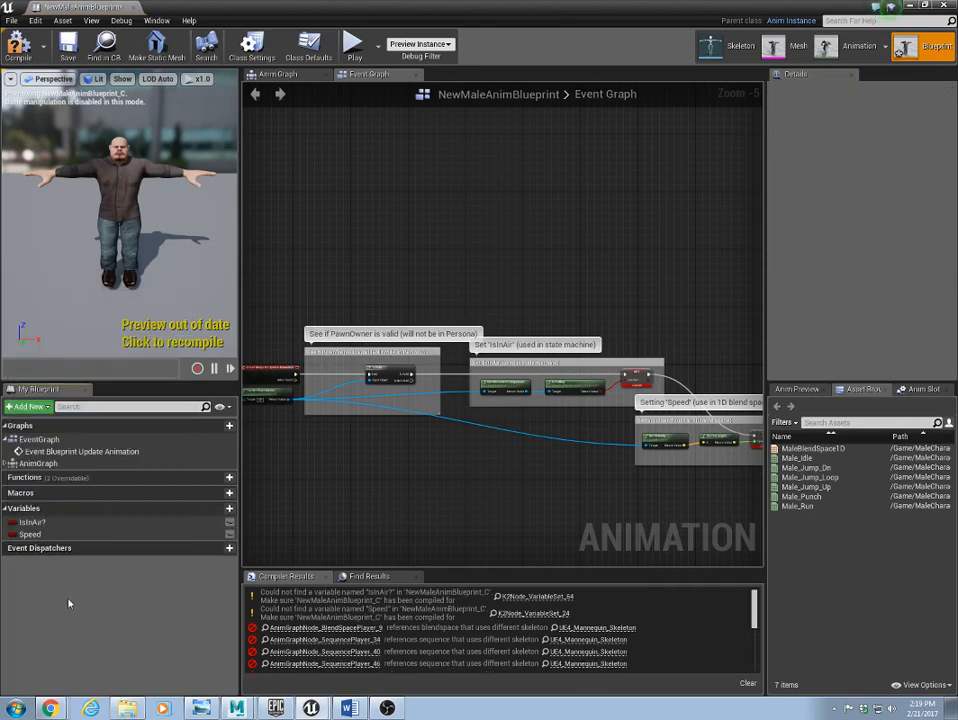
left_click(94, 535)
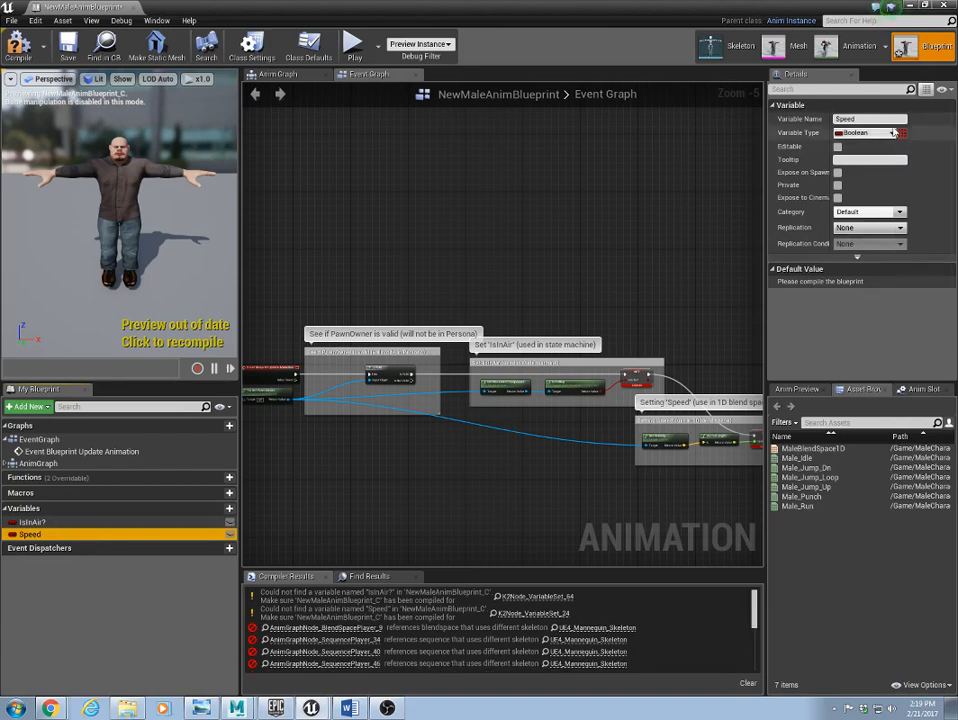
left_click(891, 134)
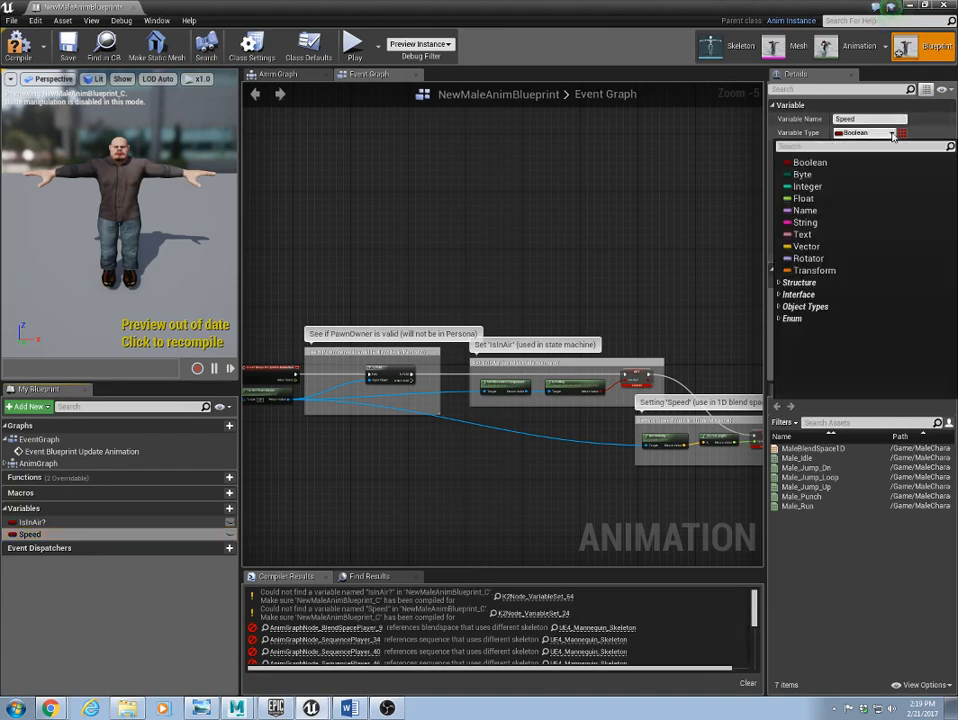
left_click(802, 199)
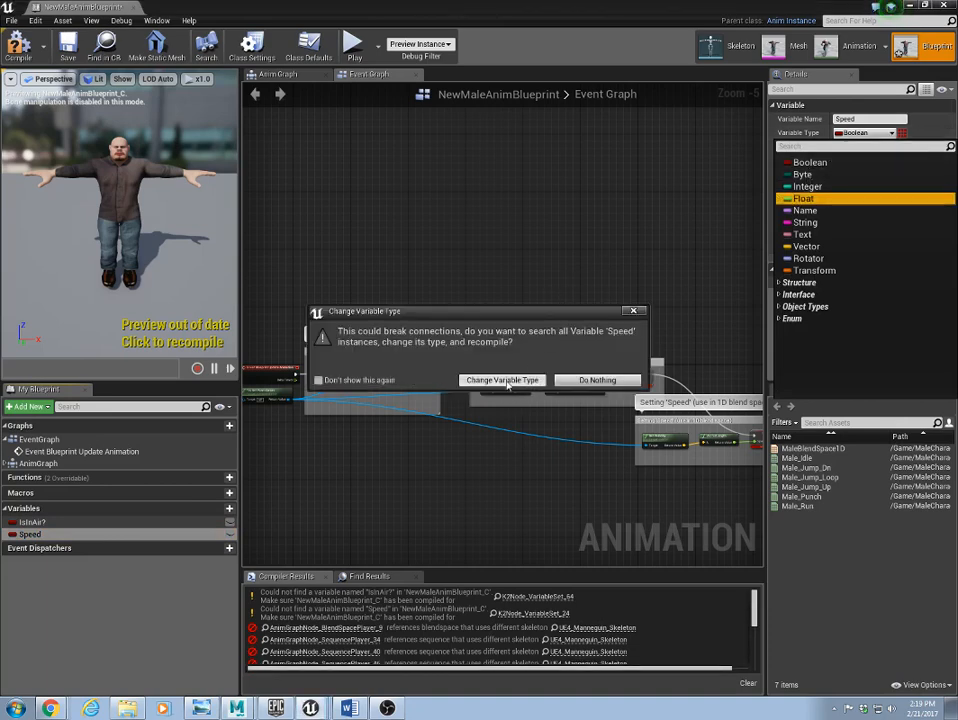
left_click(503, 380)
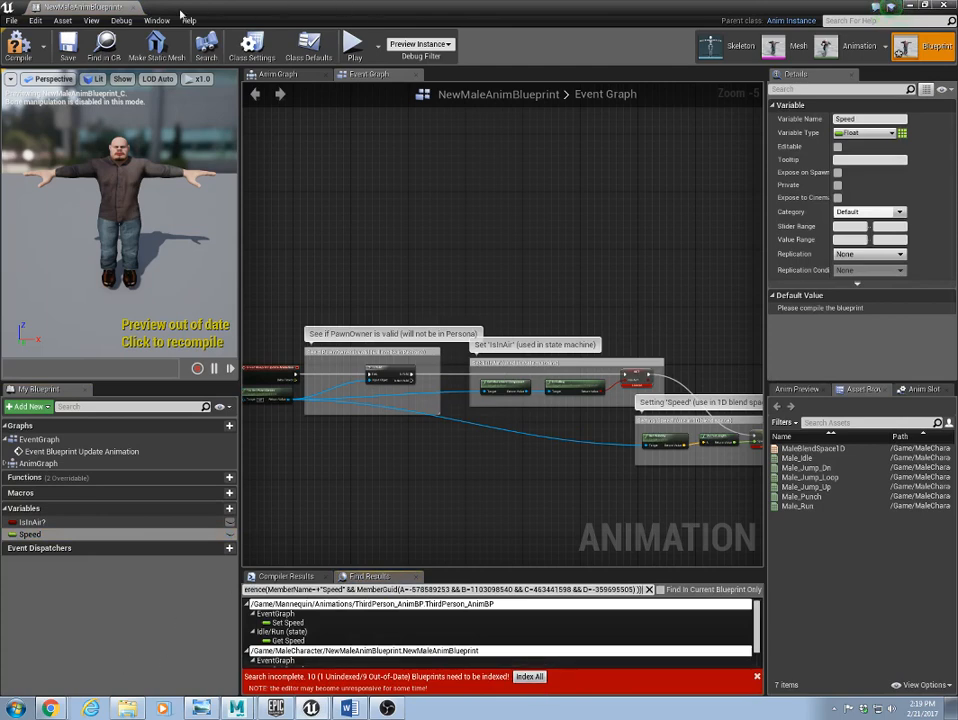
left_click(17, 44)
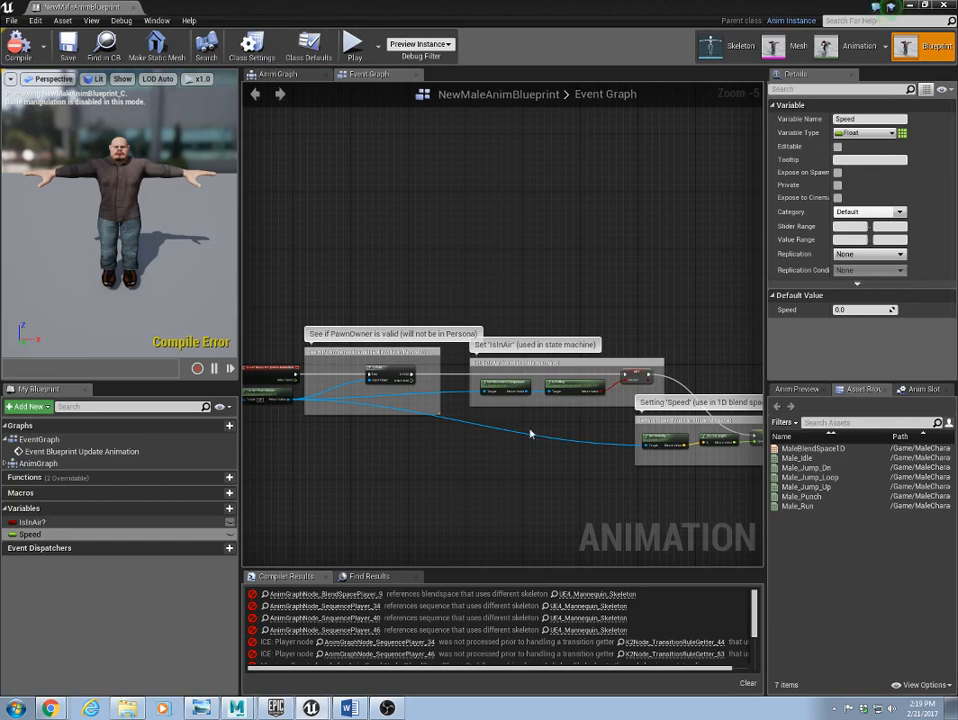
Step: Return to the Anim Graph and move the Default state machine node farther away from the Final Animation Pose node
scroll(505, 435, "down", 2)
scroll(502, 460, "up", 2)
scroll(502, 463, "down", 1)
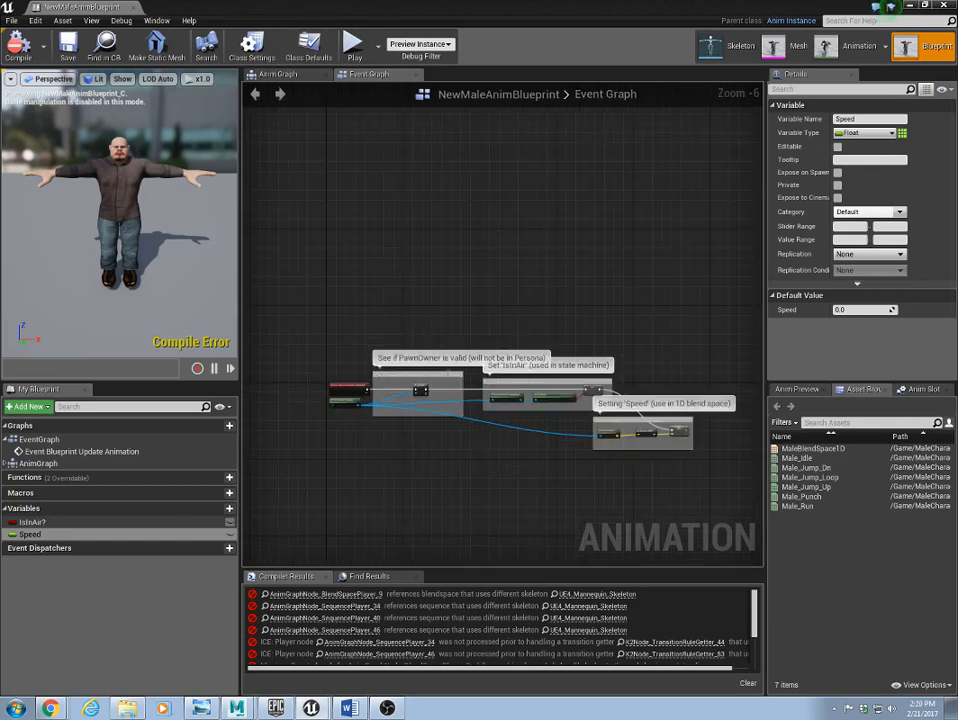
left_click(289, 76)
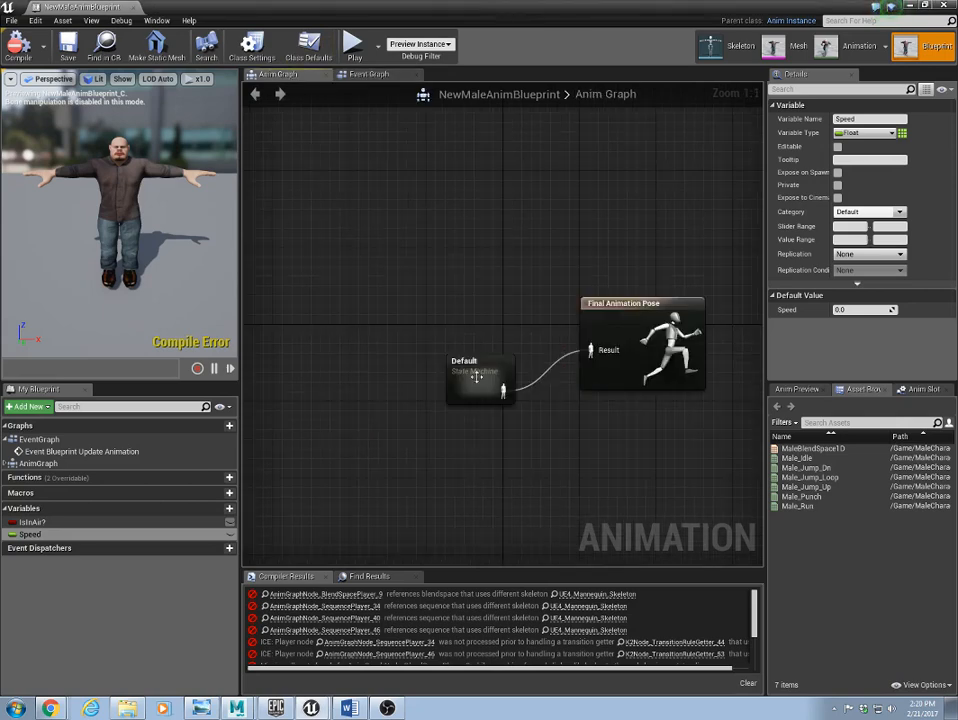
left_click_drag(474, 364, 367, 257)
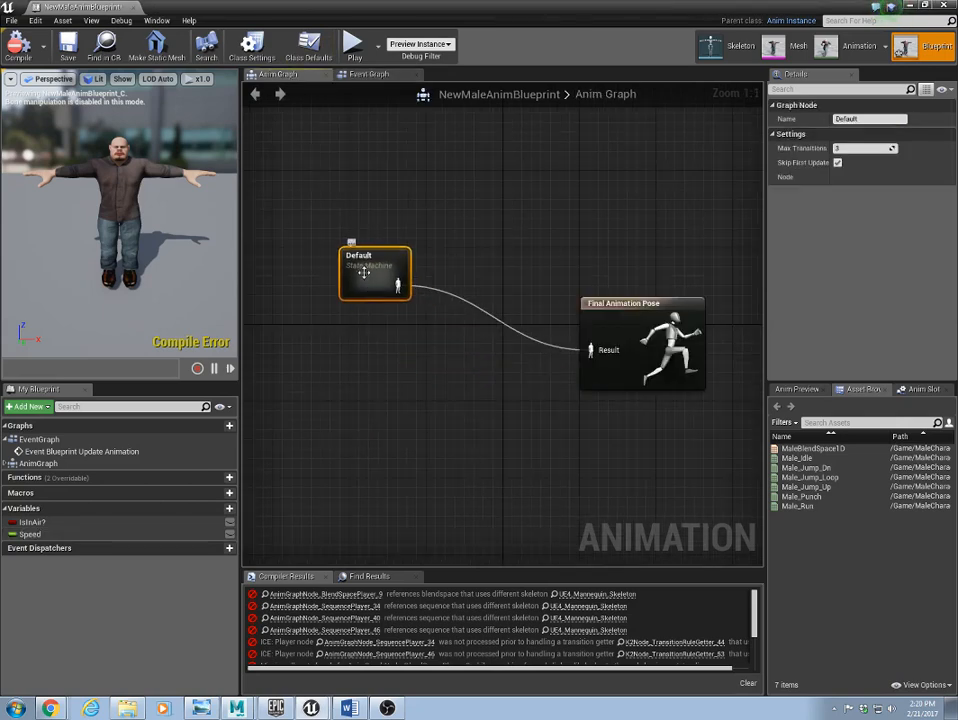
left_click(405, 458)
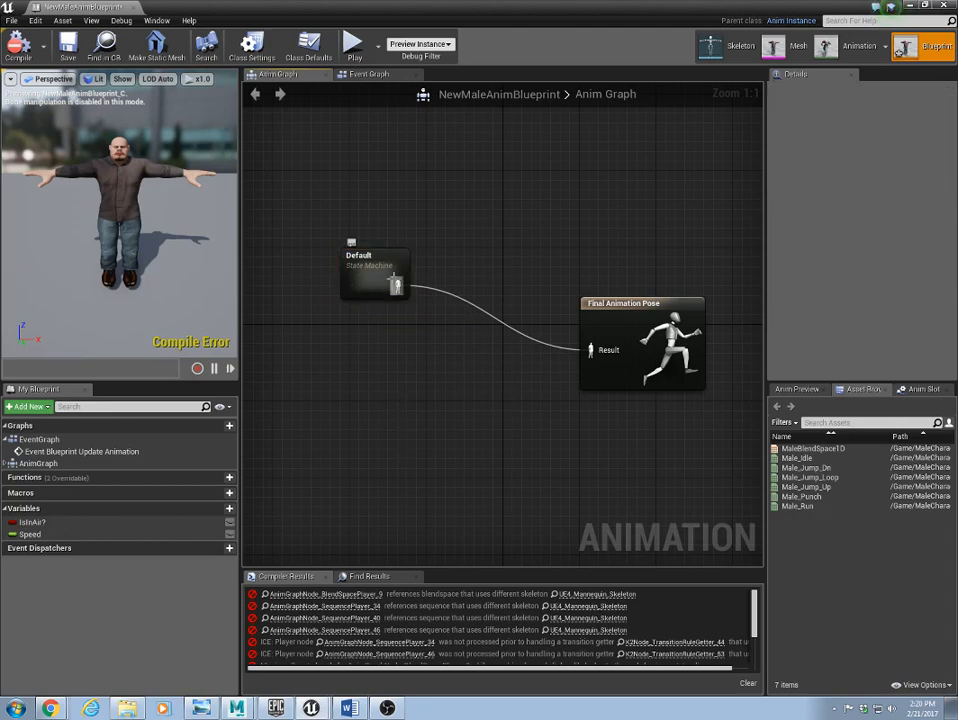
Step: Open the Default state machine and move the JumpLoop state closer to the JumpStart and JumpEnd states
double_click(372, 276)
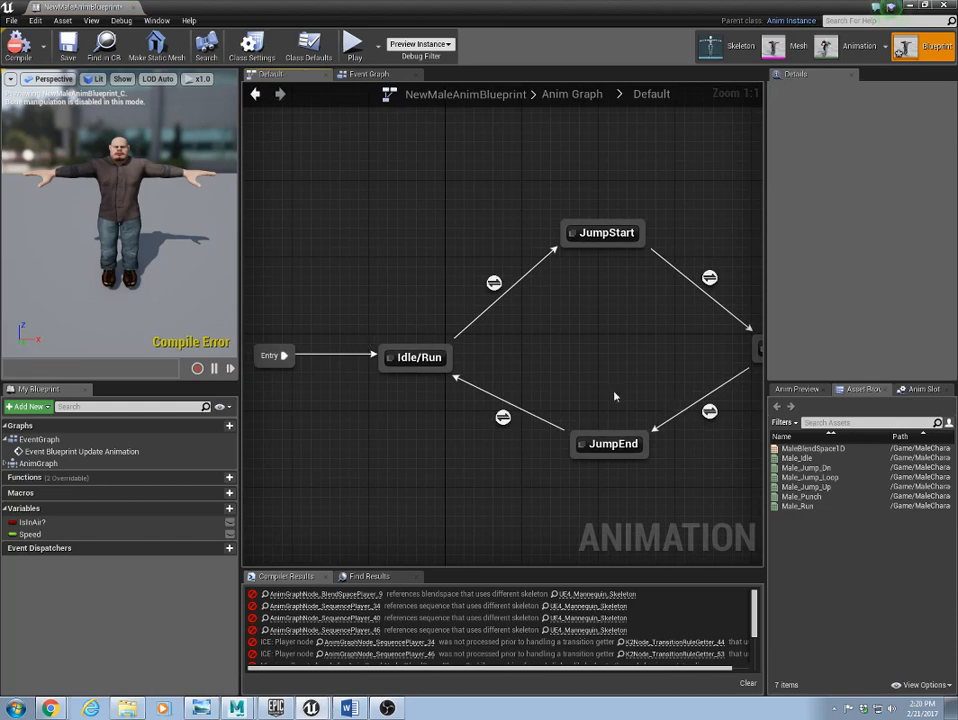
scroll(475, 440, "down", 1)
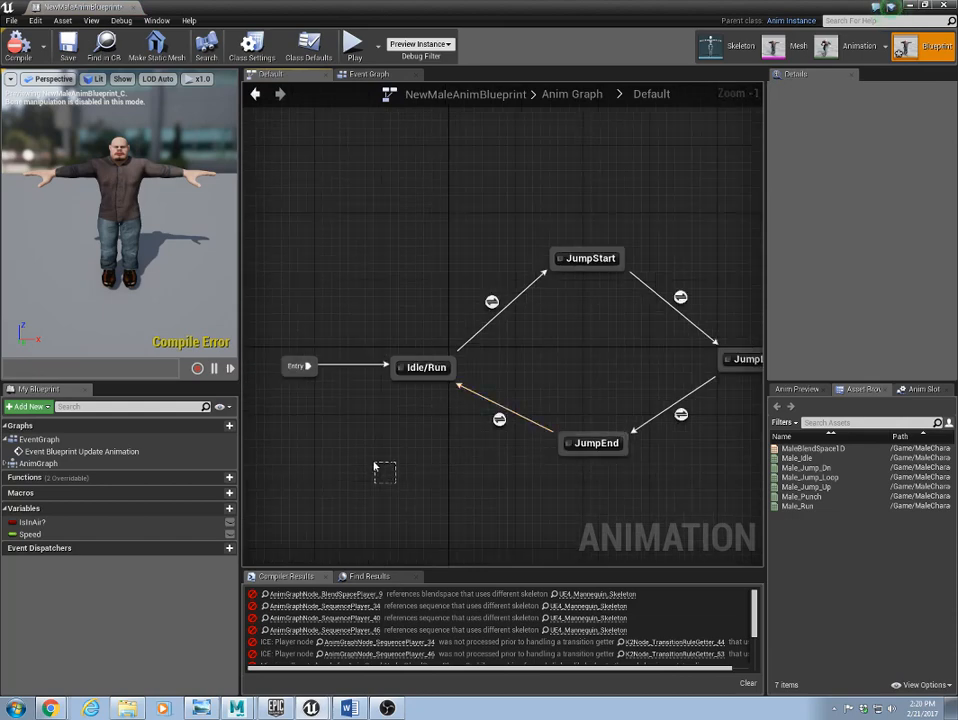
right_click_drag(452, 480, 429, 447)
left_click(390, 337)
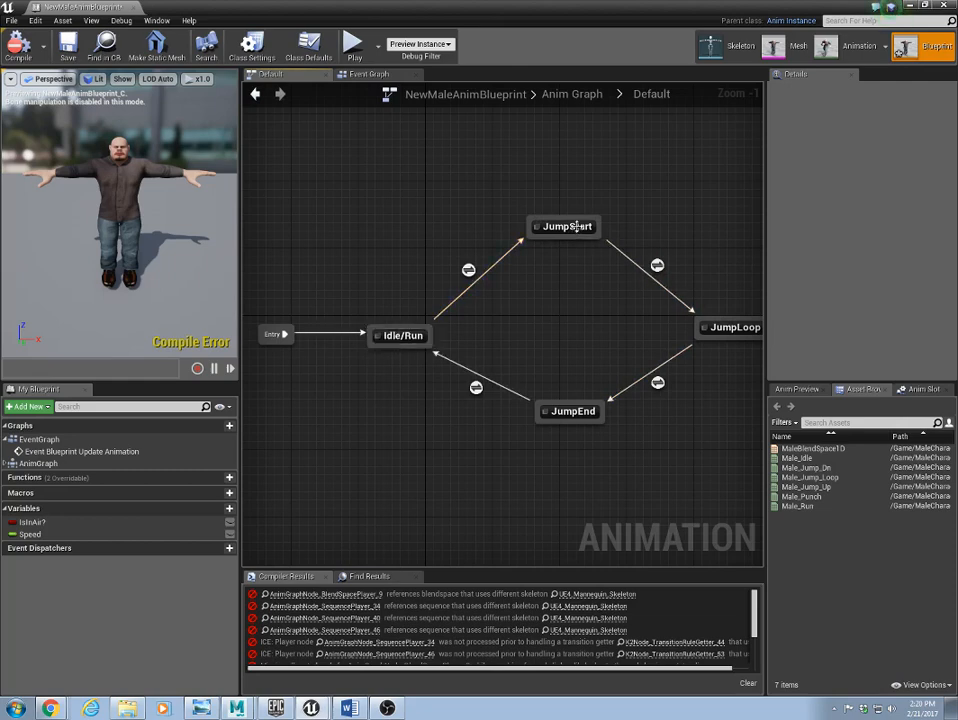
left_click_drag(733, 330, 703, 323)
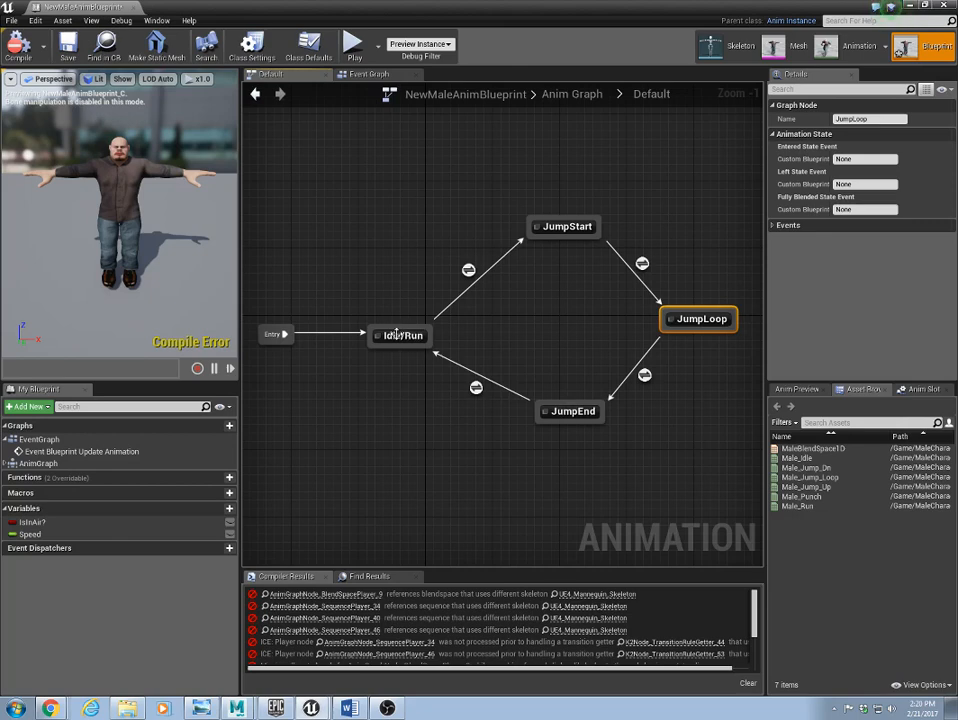
left_click(391, 391)
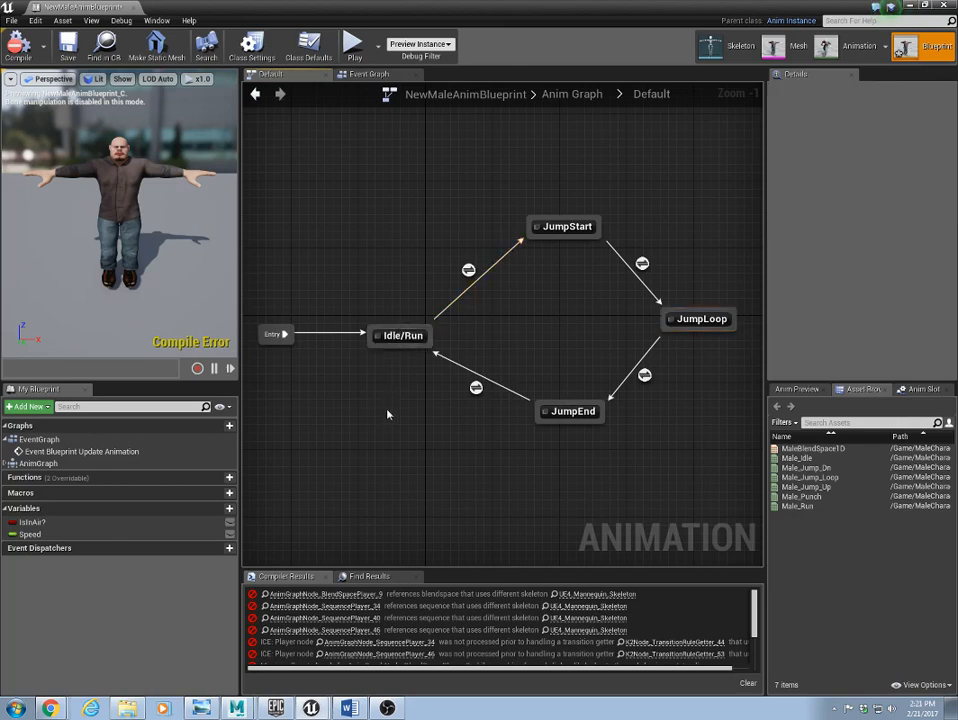
Step: Open the Idle/Run state of the Default state machine
left_click(404, 336)
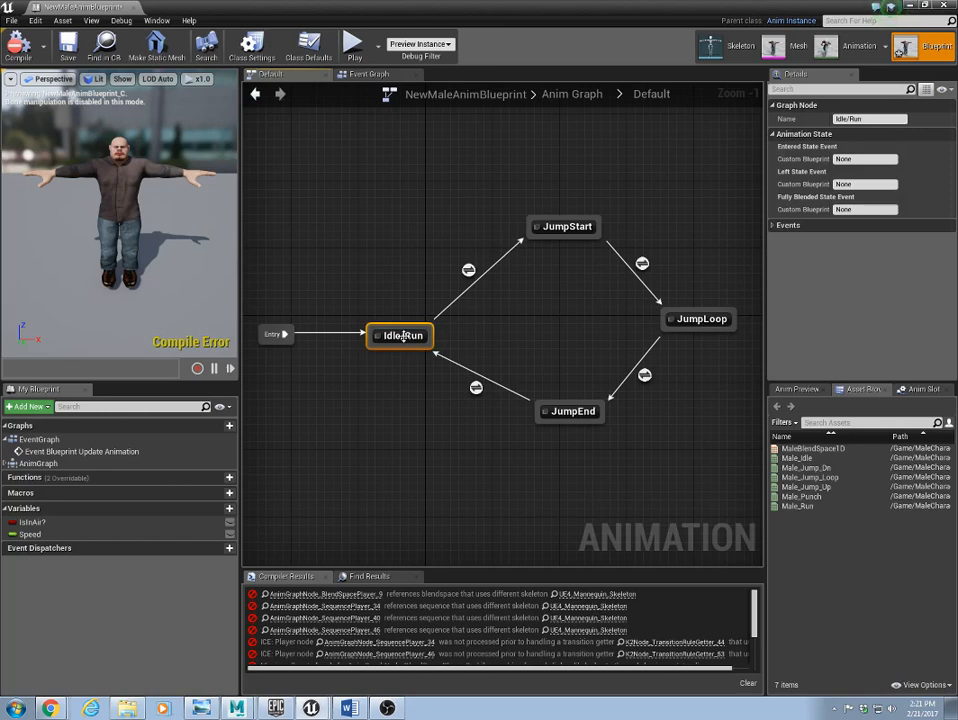
double_click(404, 336)
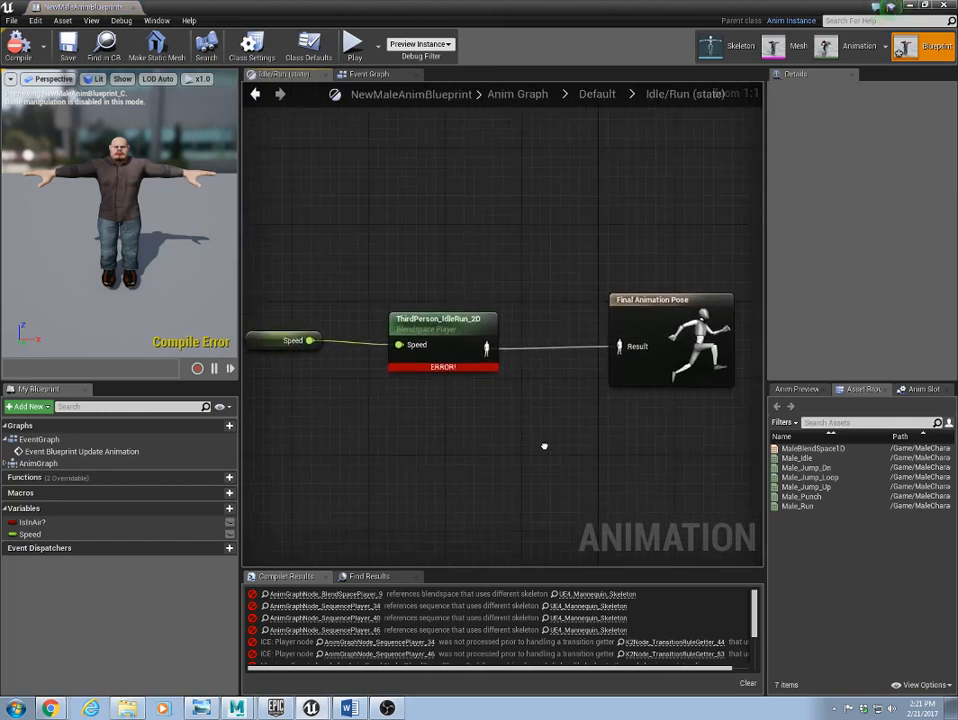
scroll(550, 442, "down", 1)
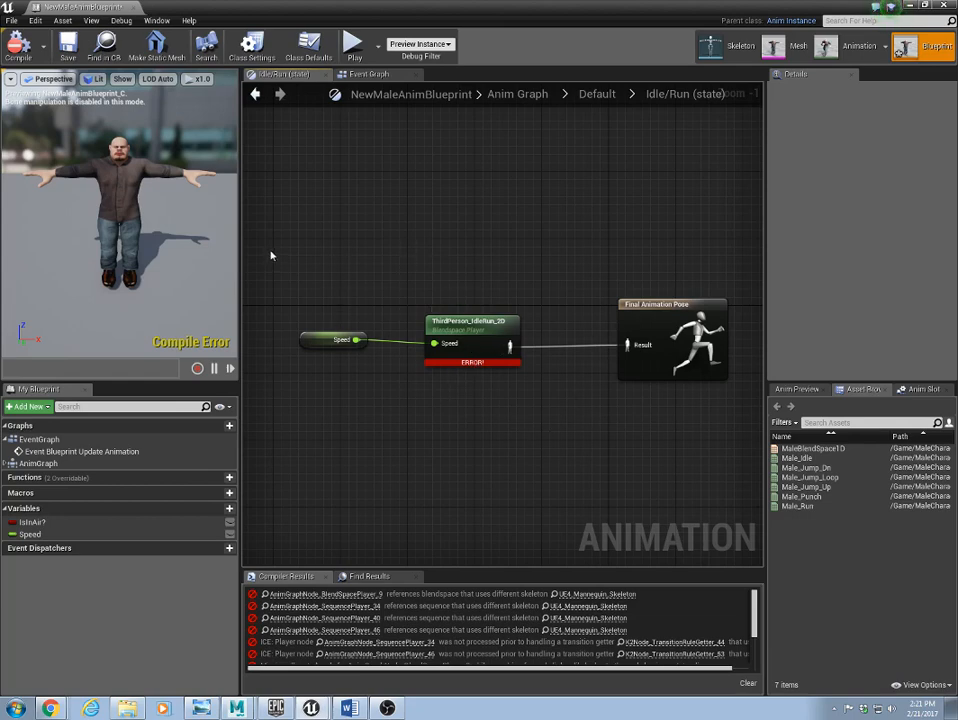
left_click_drag(289, 264, 478, 397)
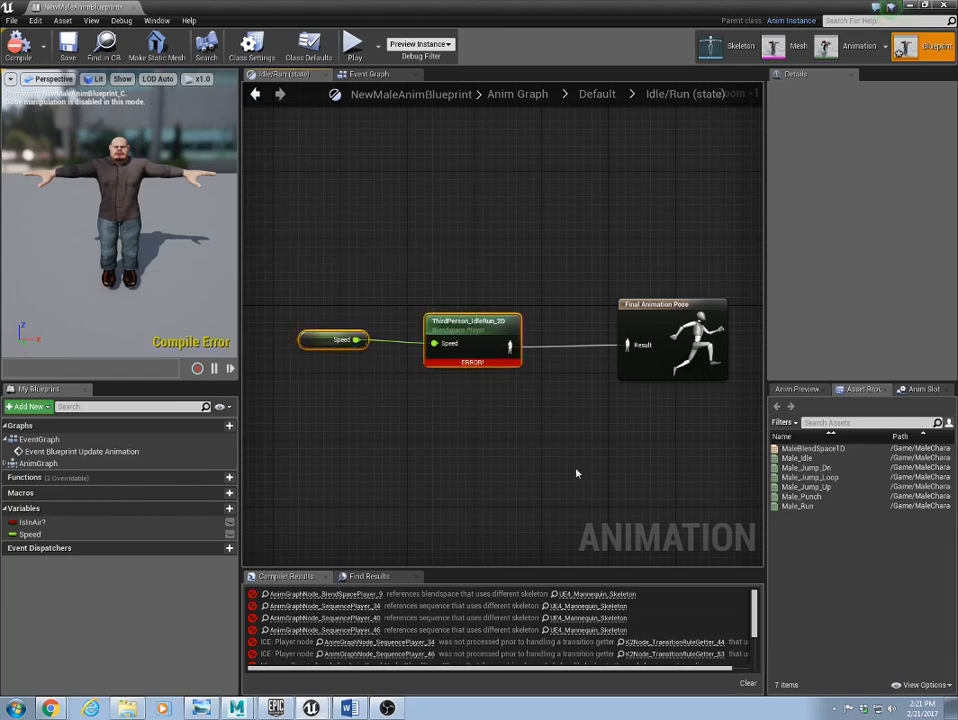
left_click(498, 475)
left_click_drag(312, 269, 514, 407)
key("Delete")
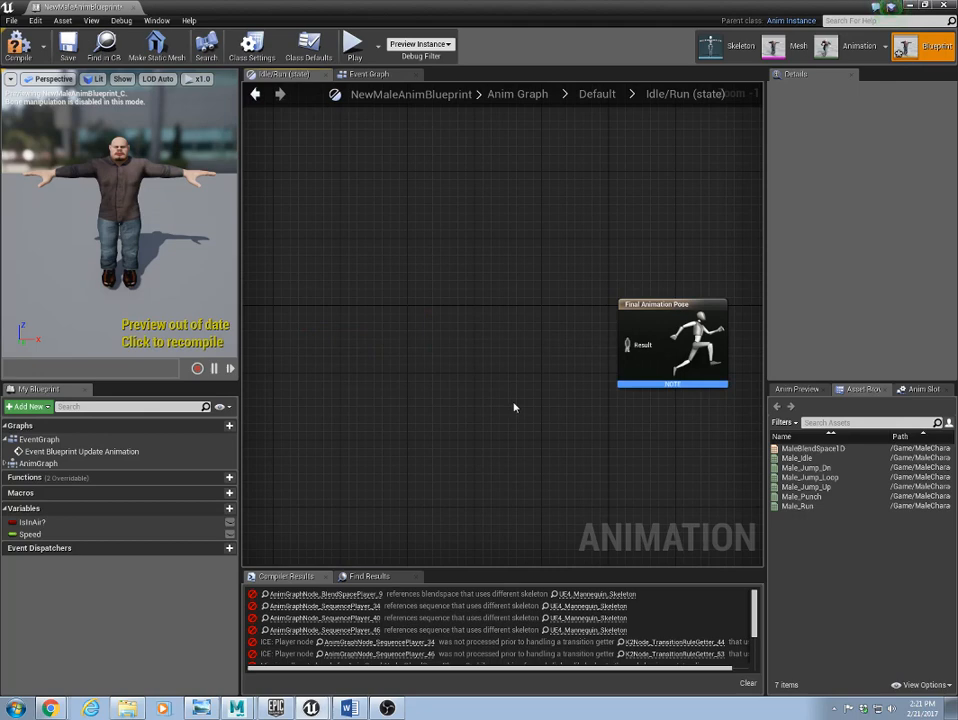
left_click(12, 534)
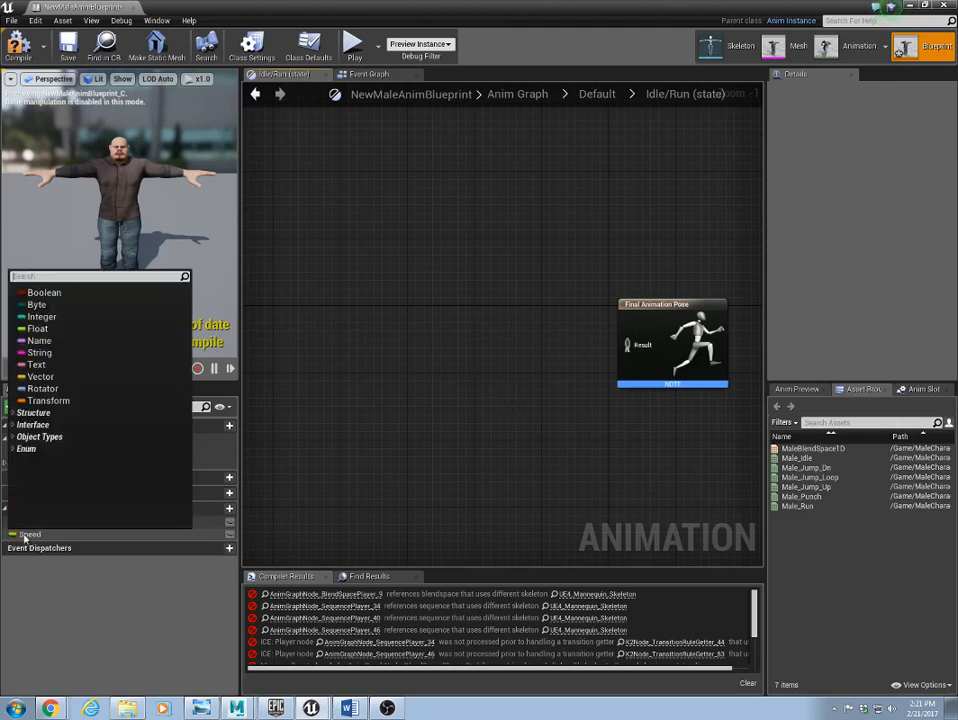
left_click(427, 417)
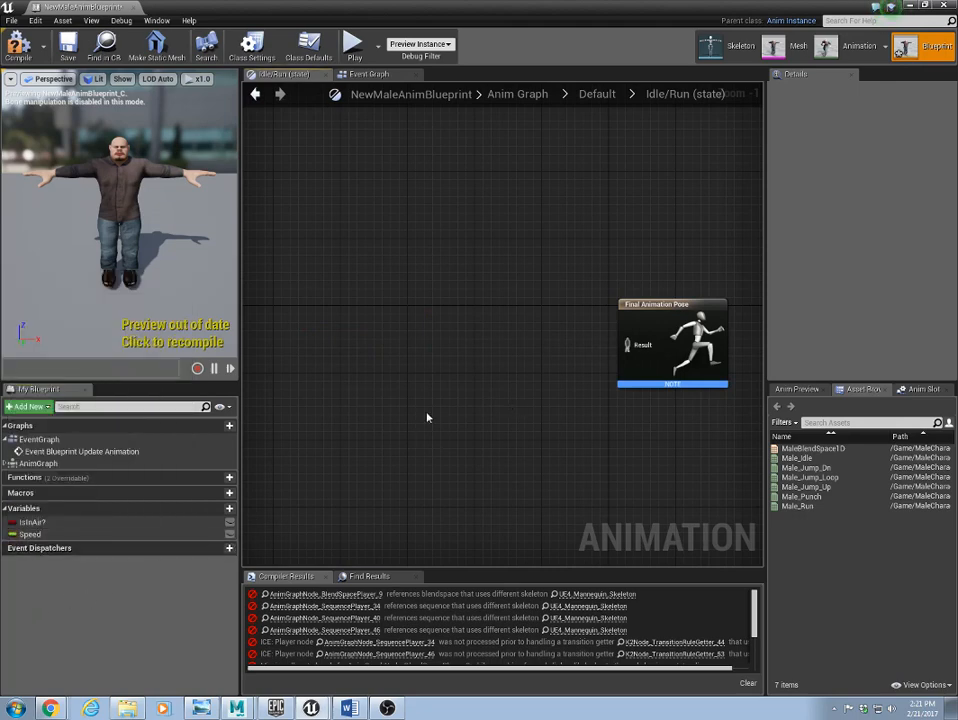
key("ctrl+v")
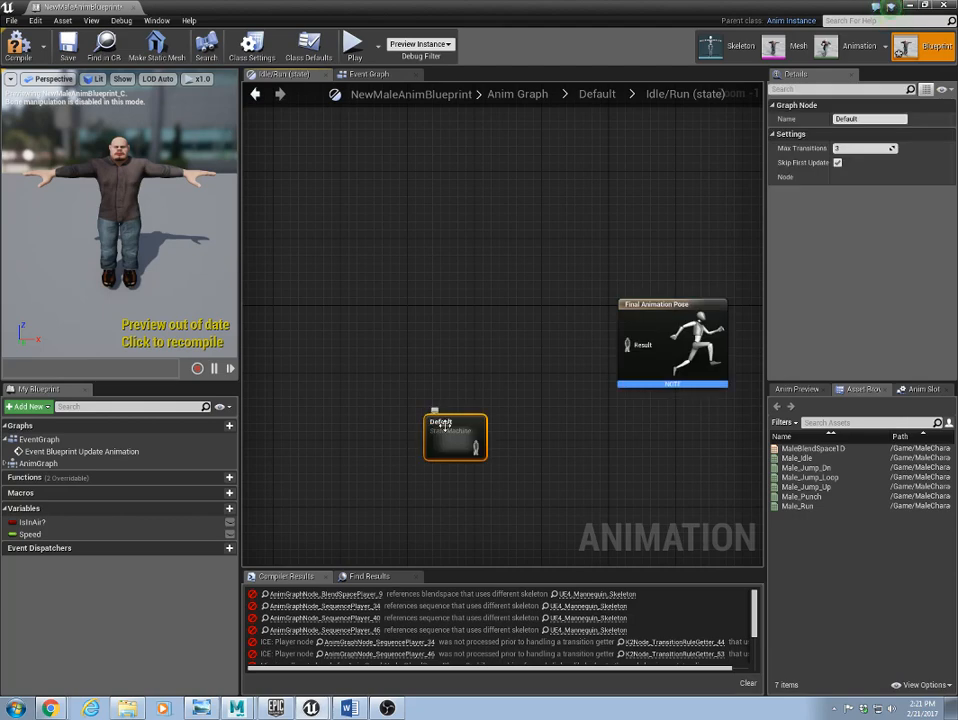
key("ctrl+z")
key("ctrl+z")
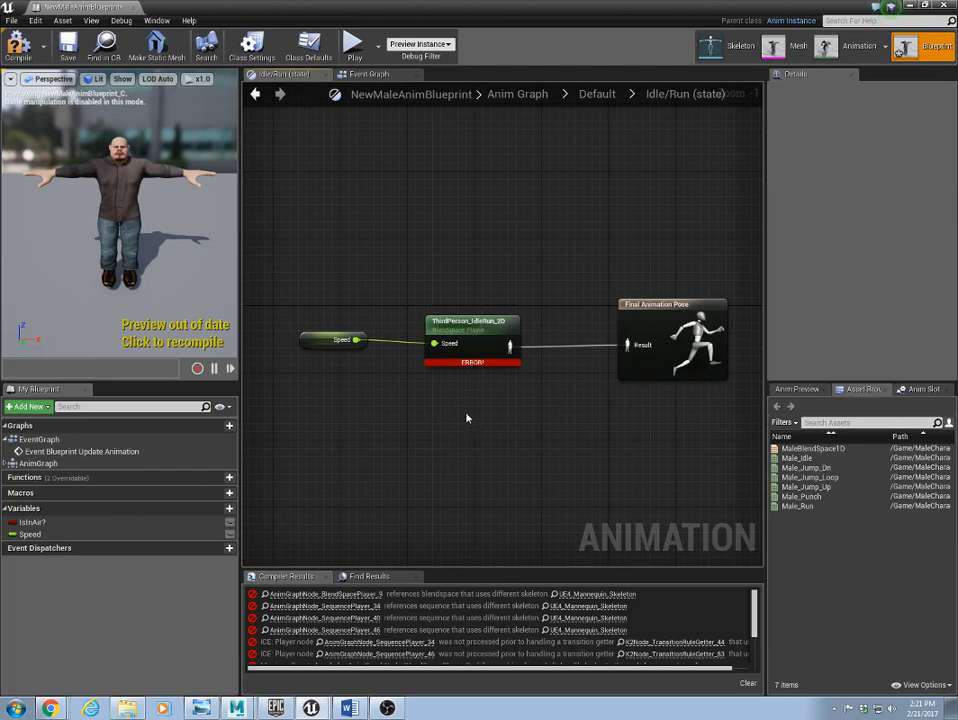
Step: Move the ThirdPerson_IdleRun_2D blendspace player and its Speed node upward to free space in the Idle/Run graph
left_click_drag(302, 250, 530, 395)
left_click(441, 332)
left_click_drag(441, 332, 458, 265)
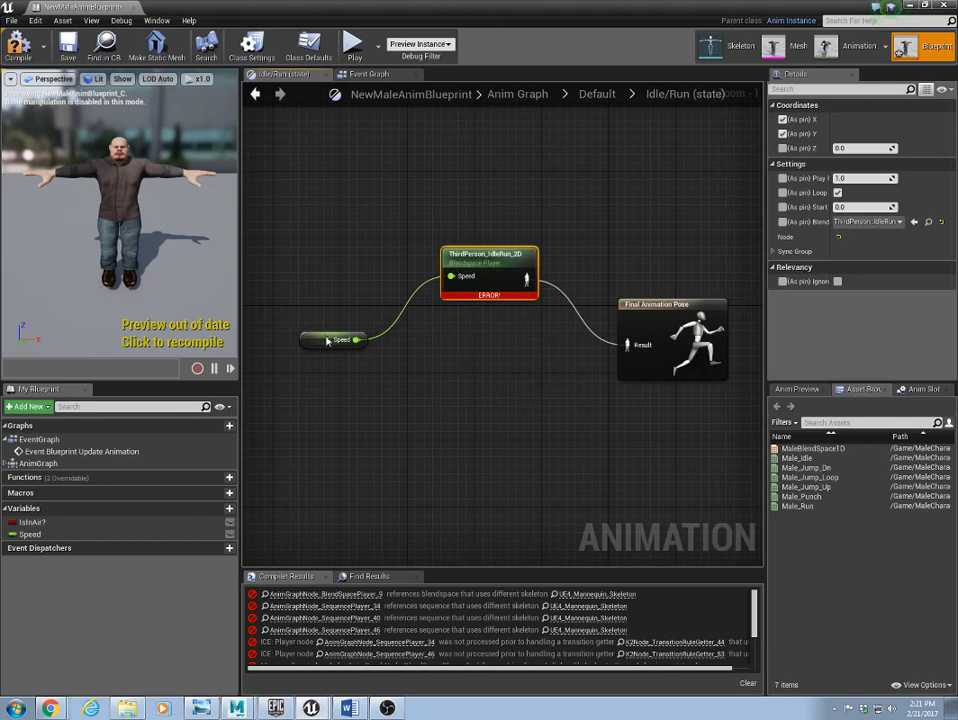
left_click_drag(340, 340, 348, 256)
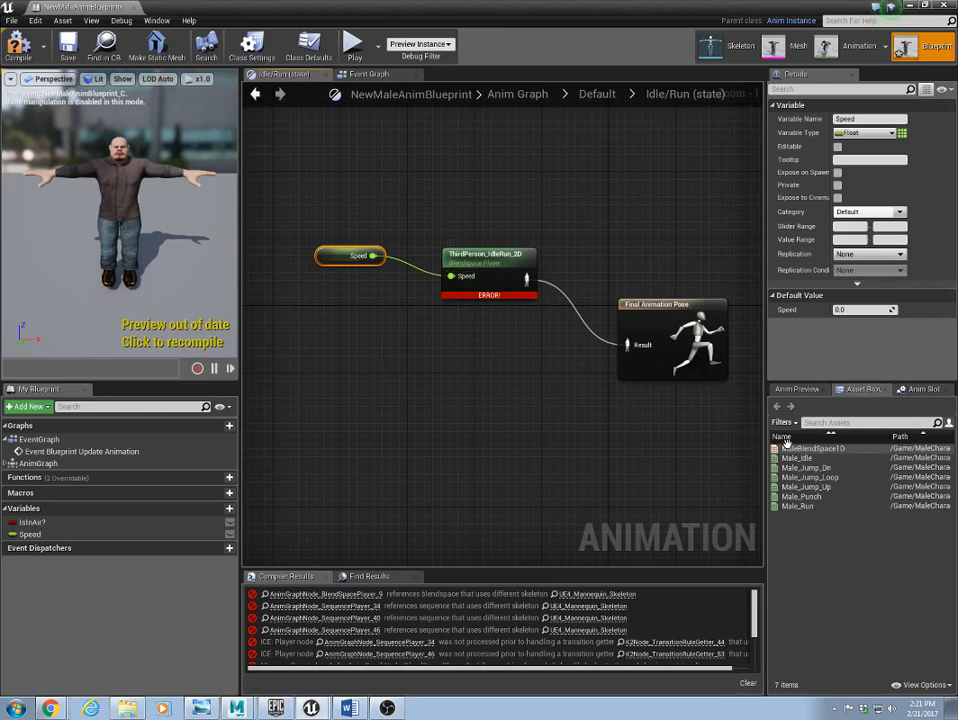
Step: Add a MaleBlendSpace1D player connected to the Final Animation Pose Result and feed its input from a new Get Speed node
left_click_drag(786, 446, 483, 382)
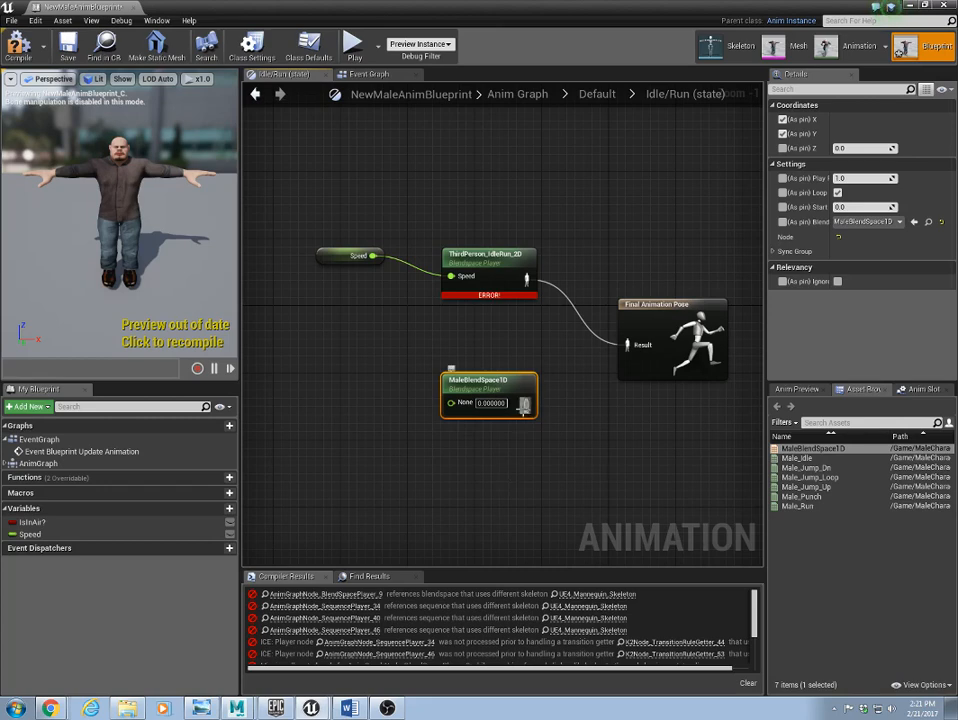
left_click_drag(524, 404, 628, 345)
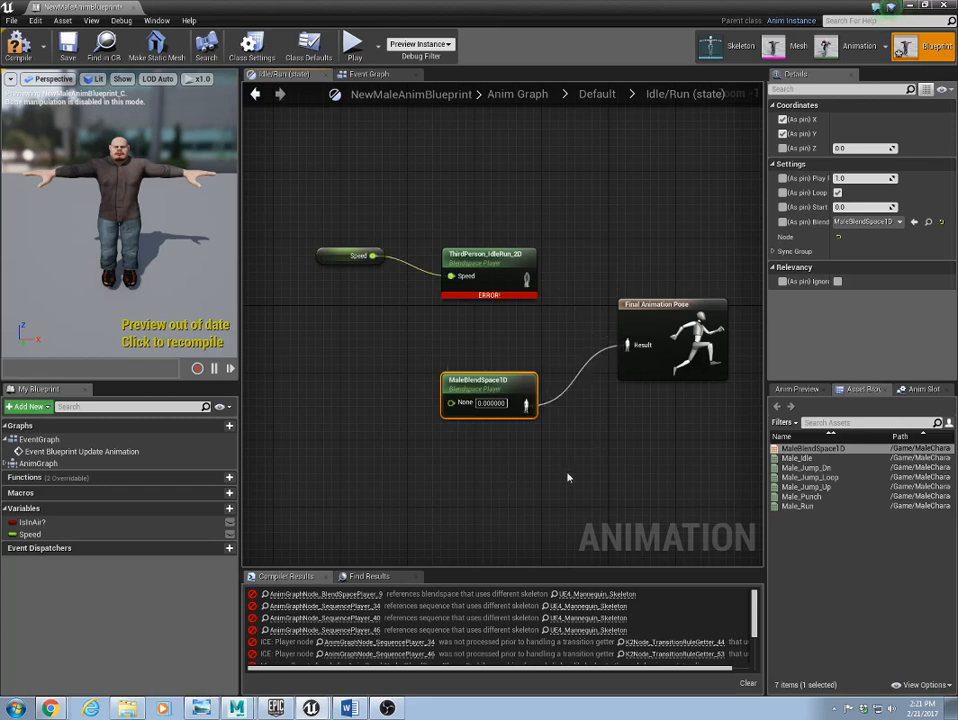
left_click(351, 252)
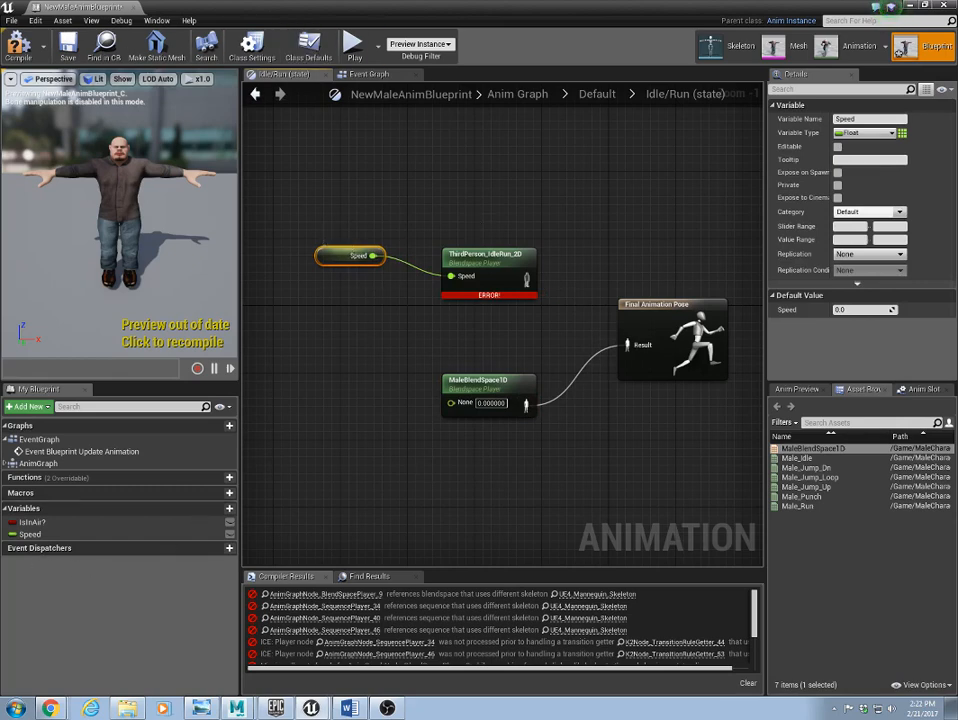
left_click(30, 536)
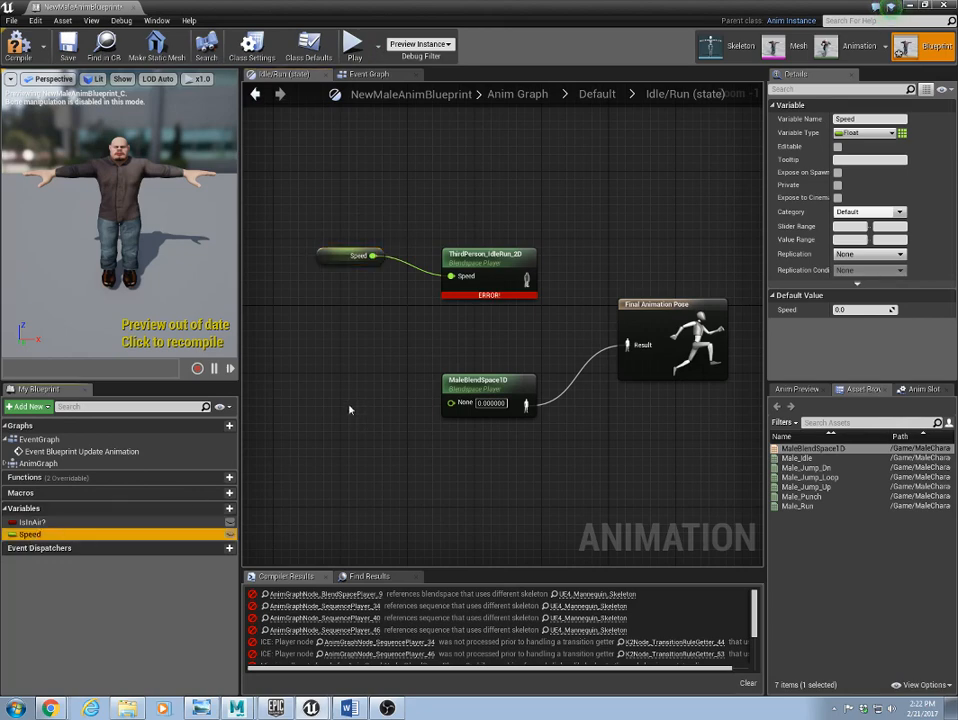
left_click_drag(349, 409, 345, 397)
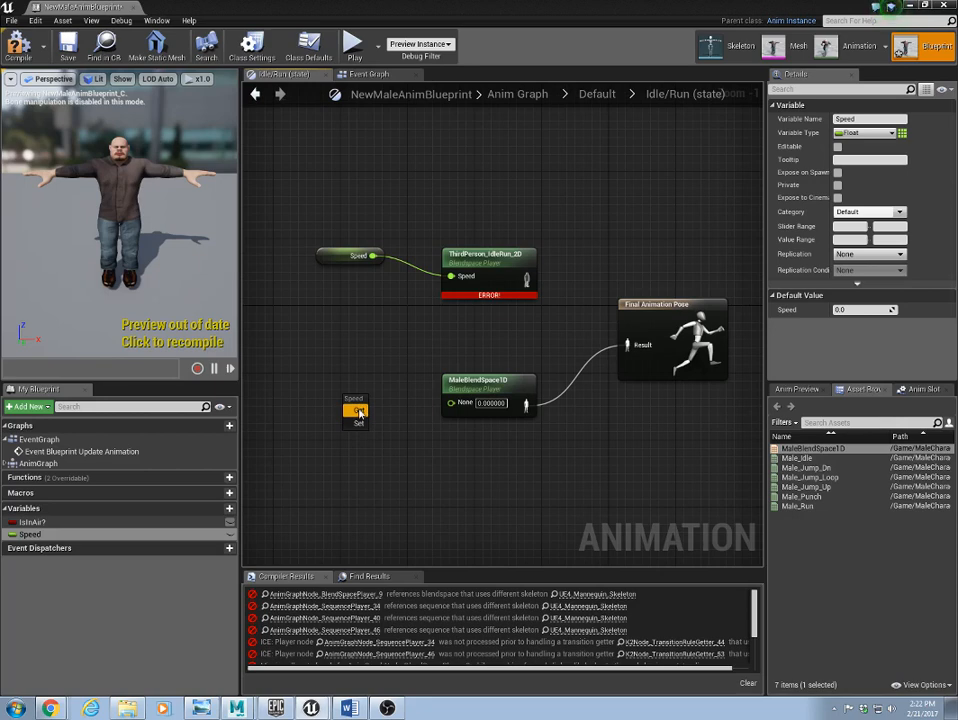
left_click(357, 410)
left_click_drag(371, 399, 451, 402)
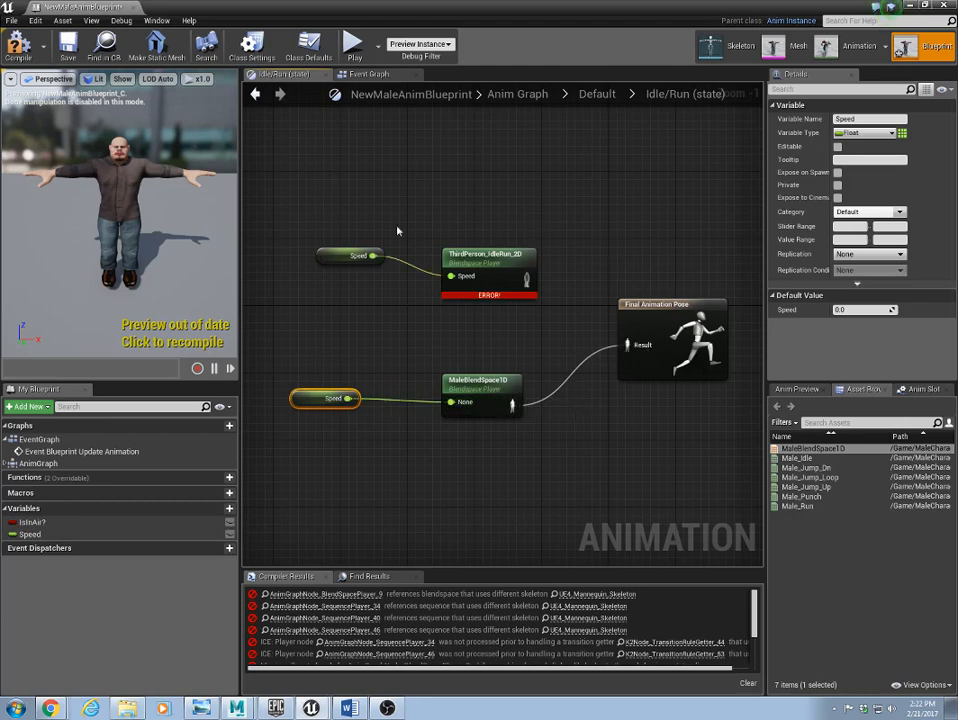
Step: Delete the ThirdPerson_IdleRun_2D player with its Speed node from the Idle/Run graph and compile the blueprint
left_click_drag(397, 231, 511, 279)
key("Delete")
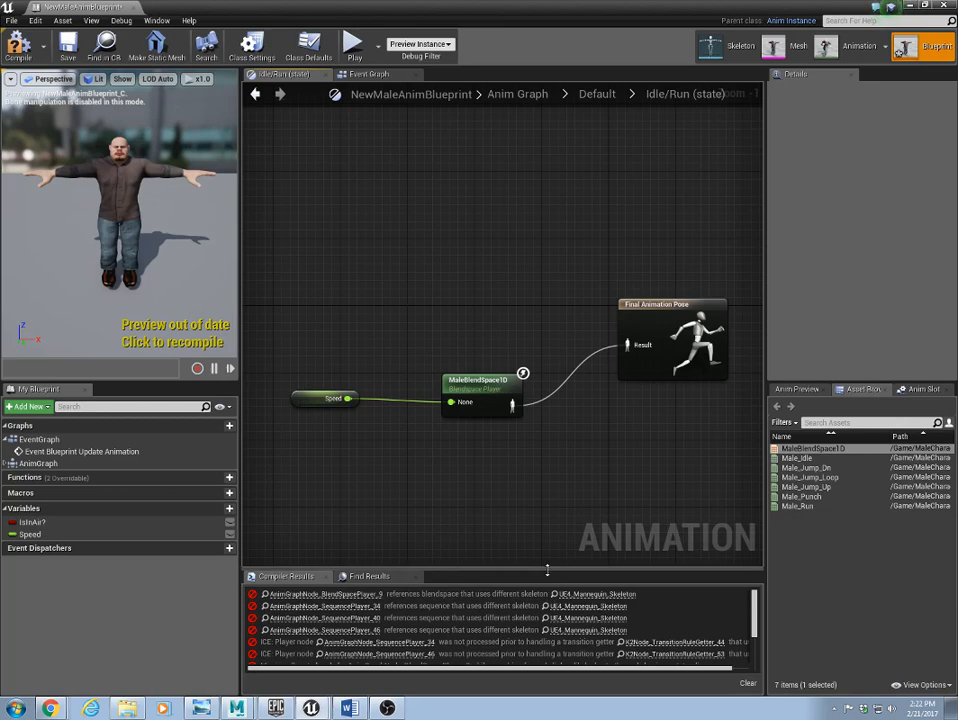
left_click_drag(547, 569, 541, 456)
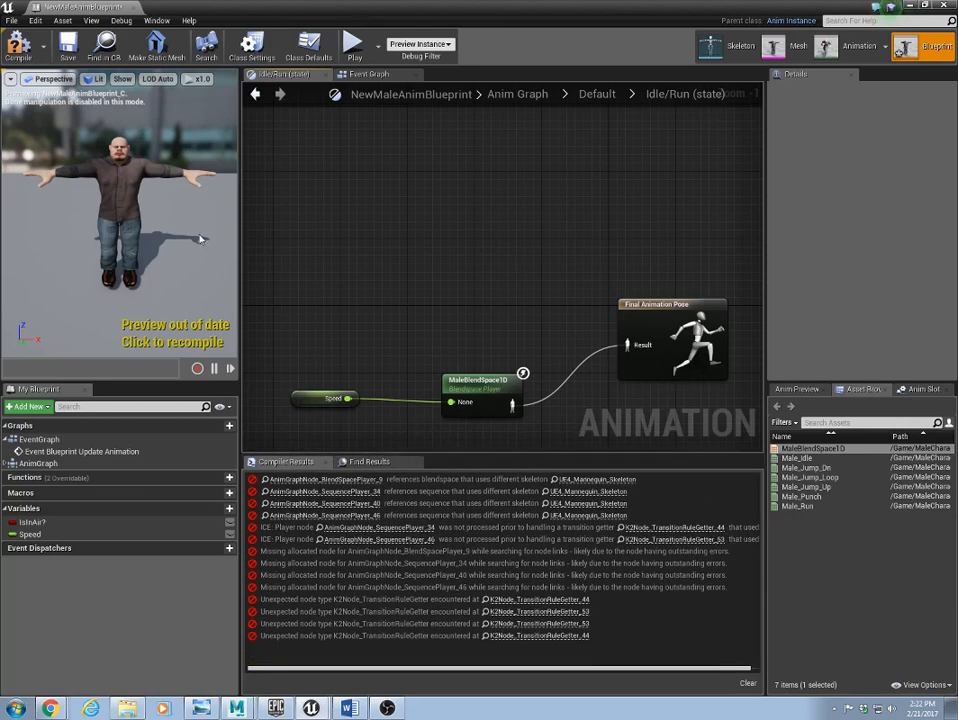
left_click(16, 46)
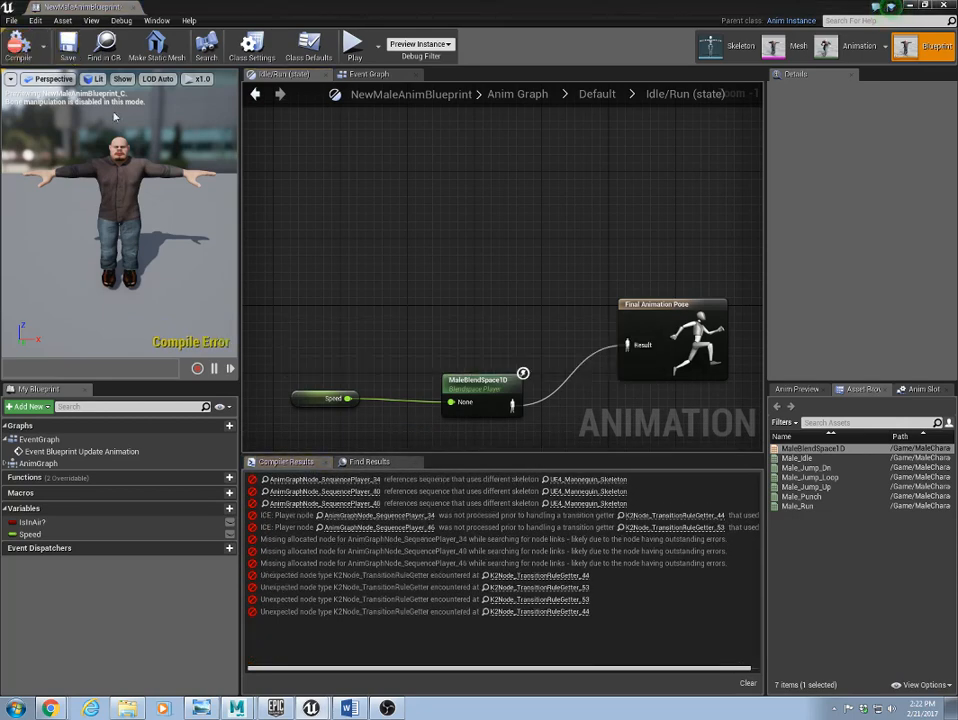
left_click_drag(497, 452, 492, 490)
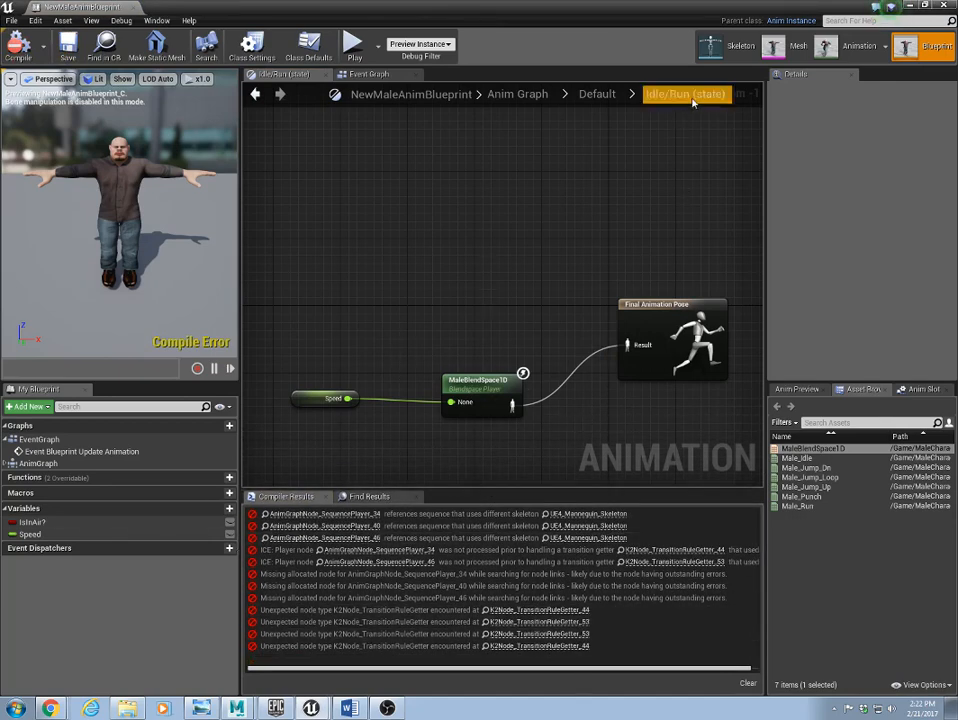
Step: Return to the Default state machine and examine the transition from Idle/Run to JumpStart and the nodes in its rule
left_click(597, 93)
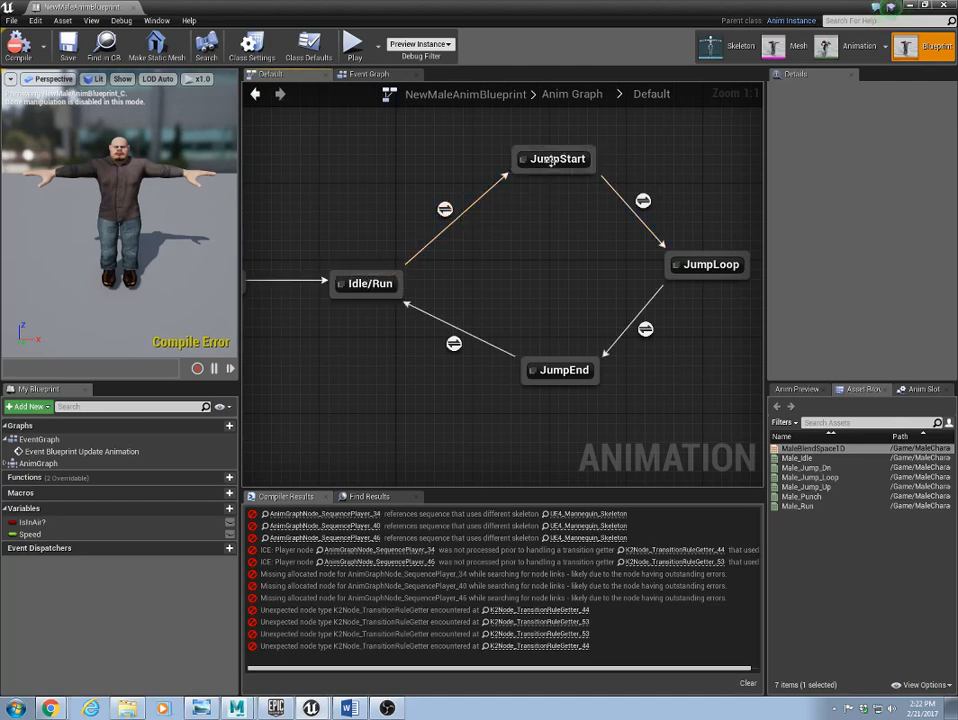
double_click(445, 210)
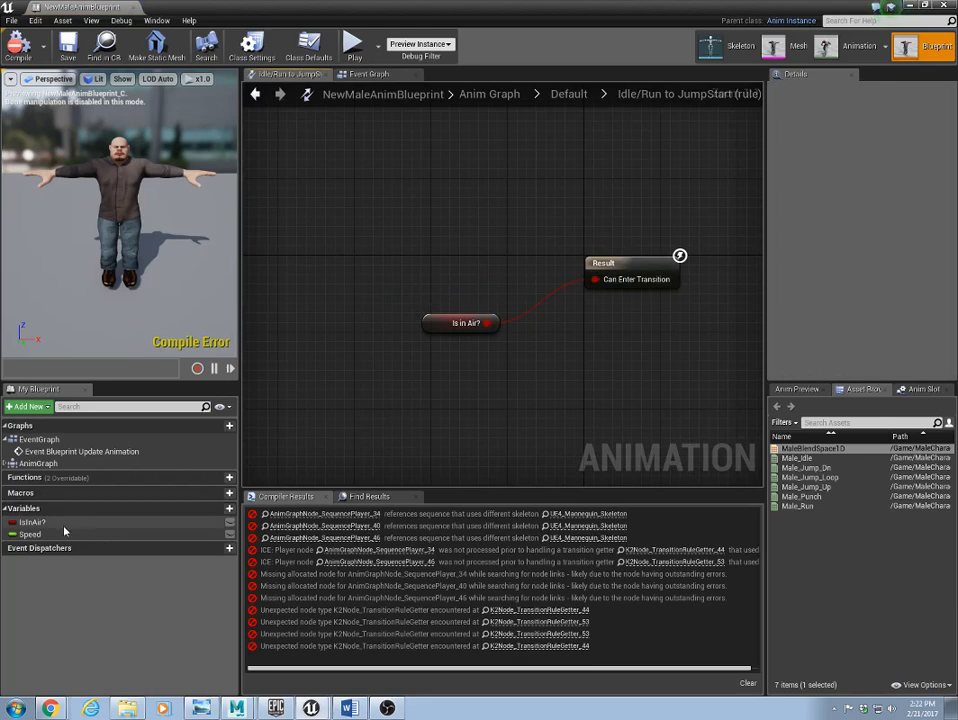
left_click(633, 267)
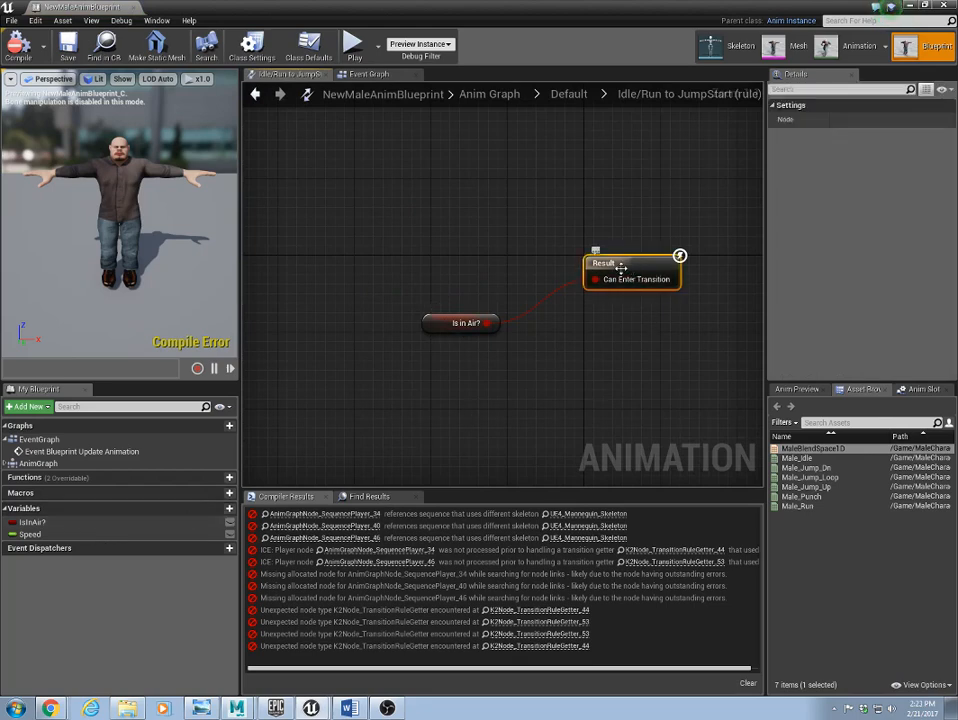
left_click(580, 97)
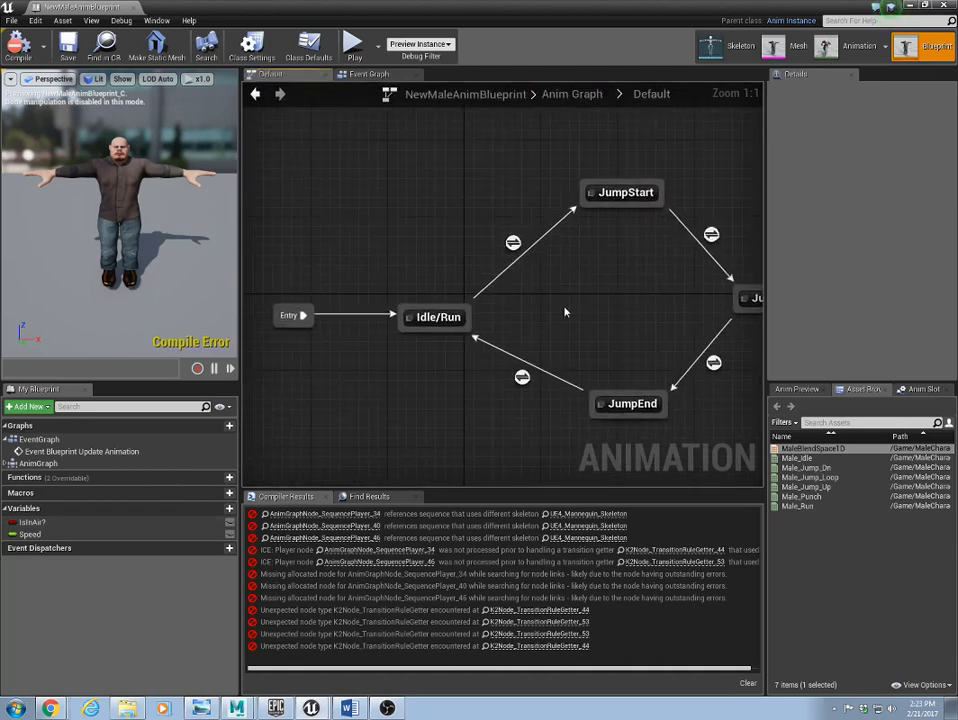
left_click(516, 244)
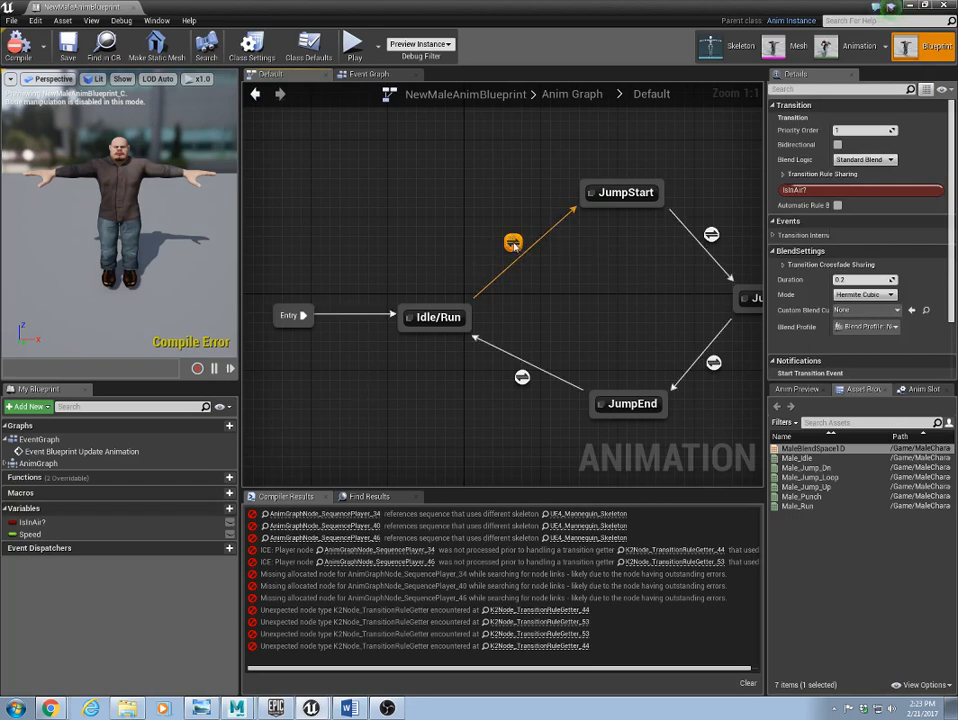
double_click(512, 243)
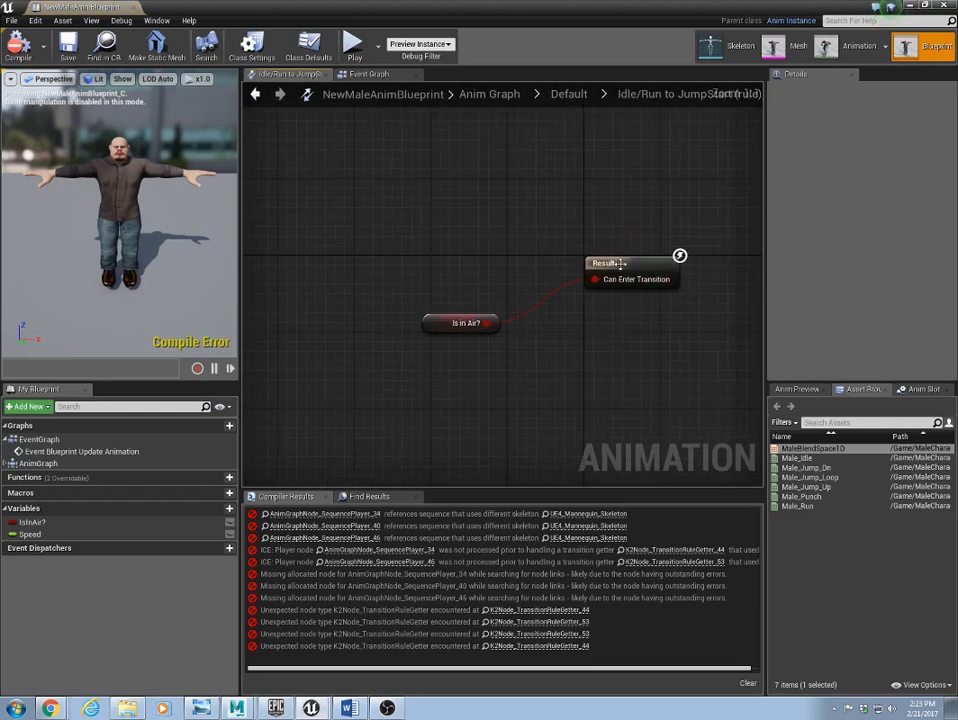
left_click(568, 93)
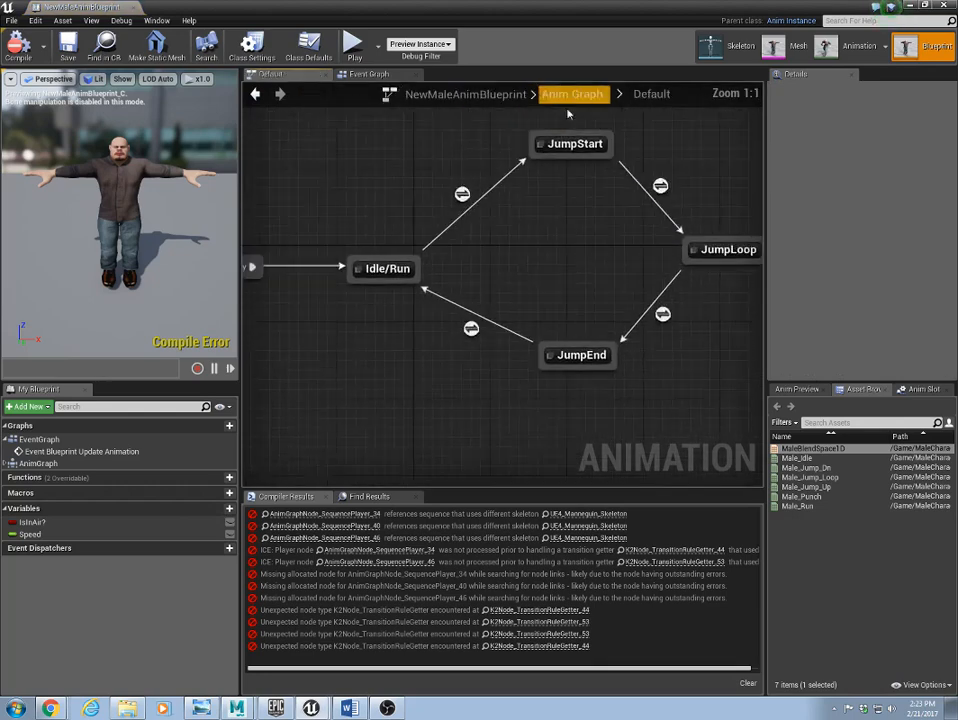
Step: Delete the transition from Idle/Run to JumpStart and create a new one between the same two states
left_click(511, 244)
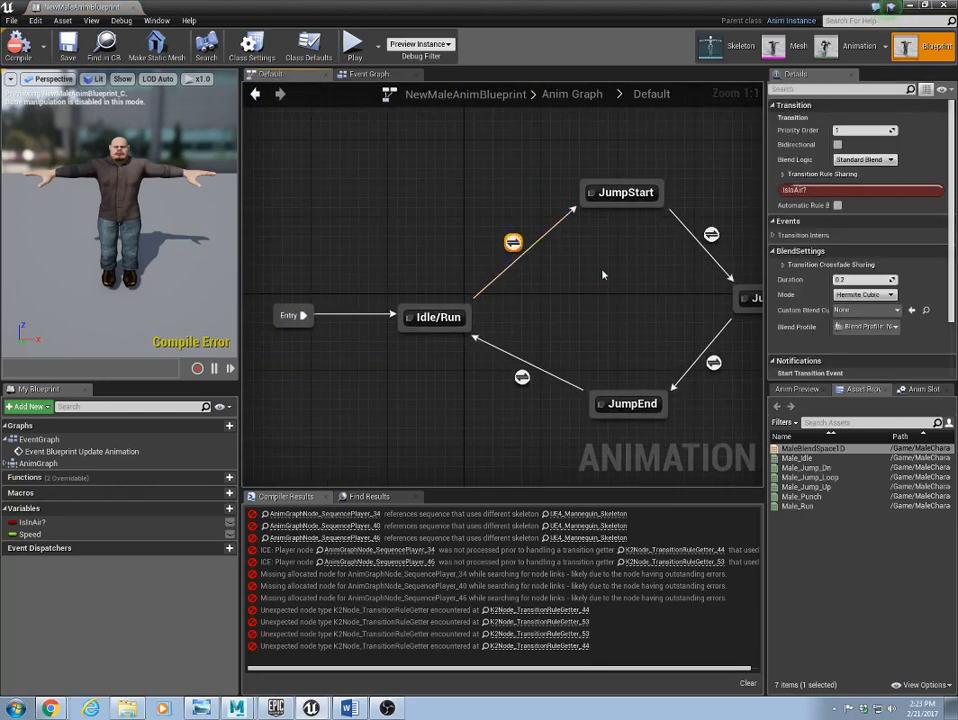
key("Delete")
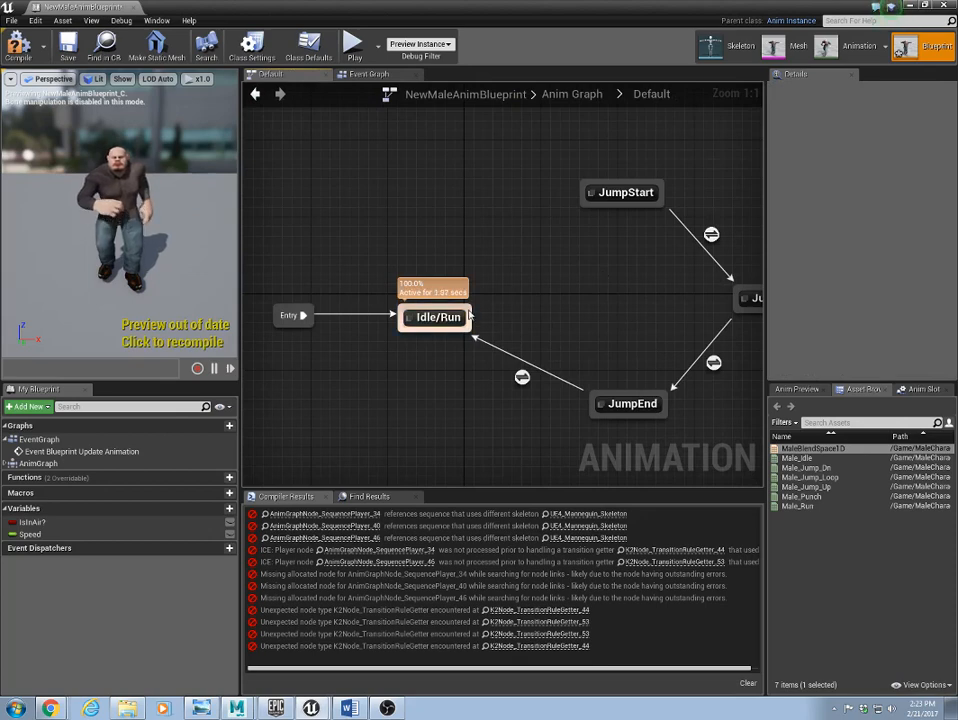
left_click_drag(468, 314, 592, 207)
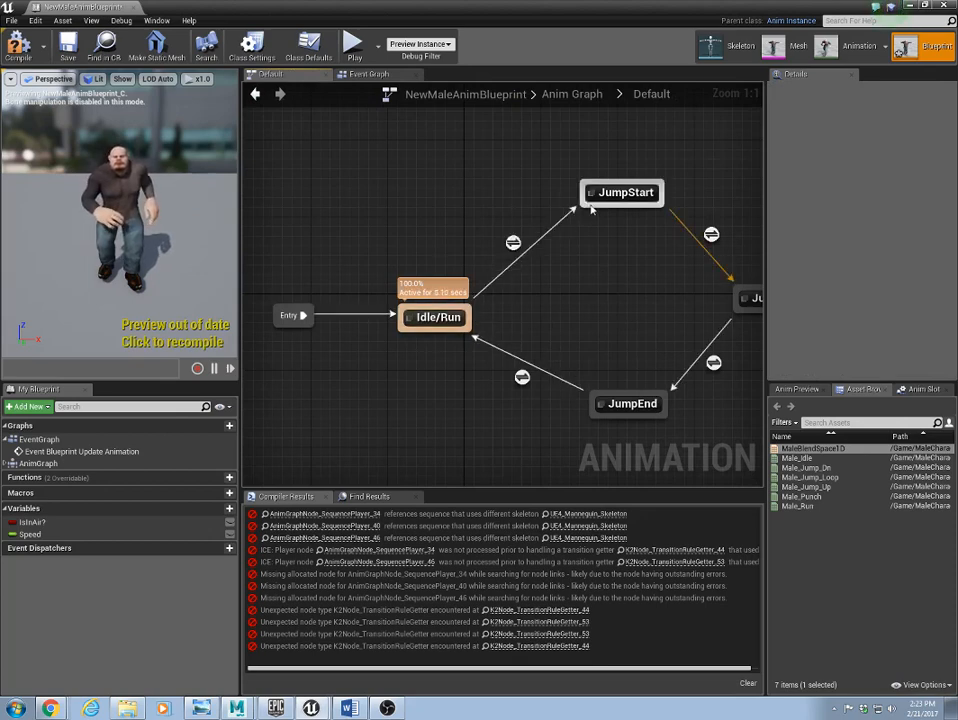
Step: In the new Idle/Run to JumpStart rule, connect a Get IsInAir? node to Can Enter Transition and compile the blueprint
double_click(514, 244)
left_click_drag(535, 290, 573, 281)
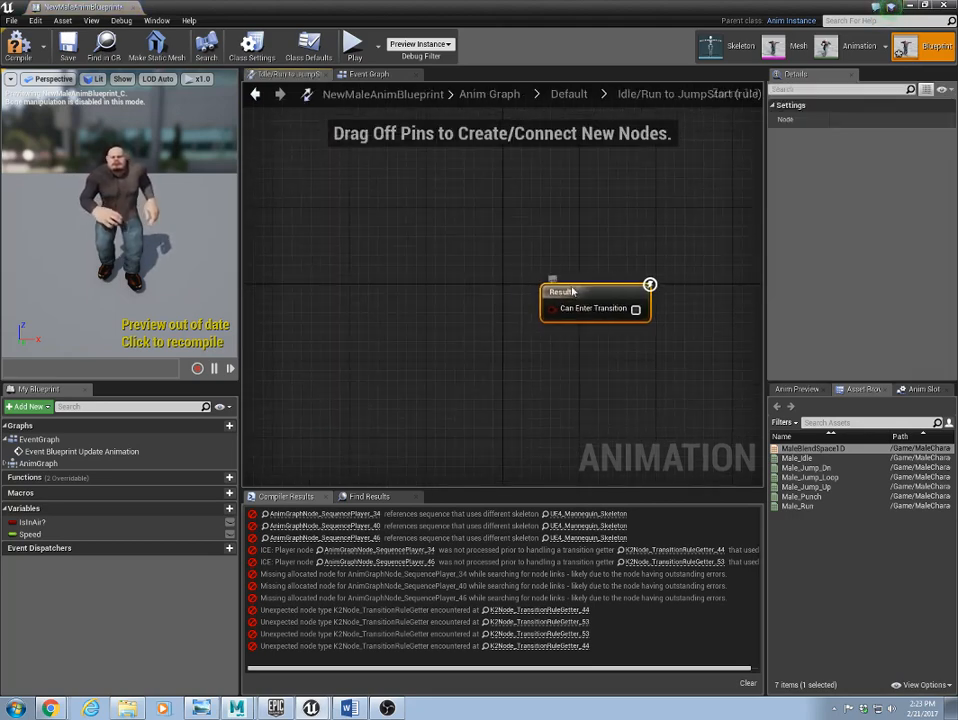
left_click(33, 523)
left_click_drag(391, 313, 396, 311)
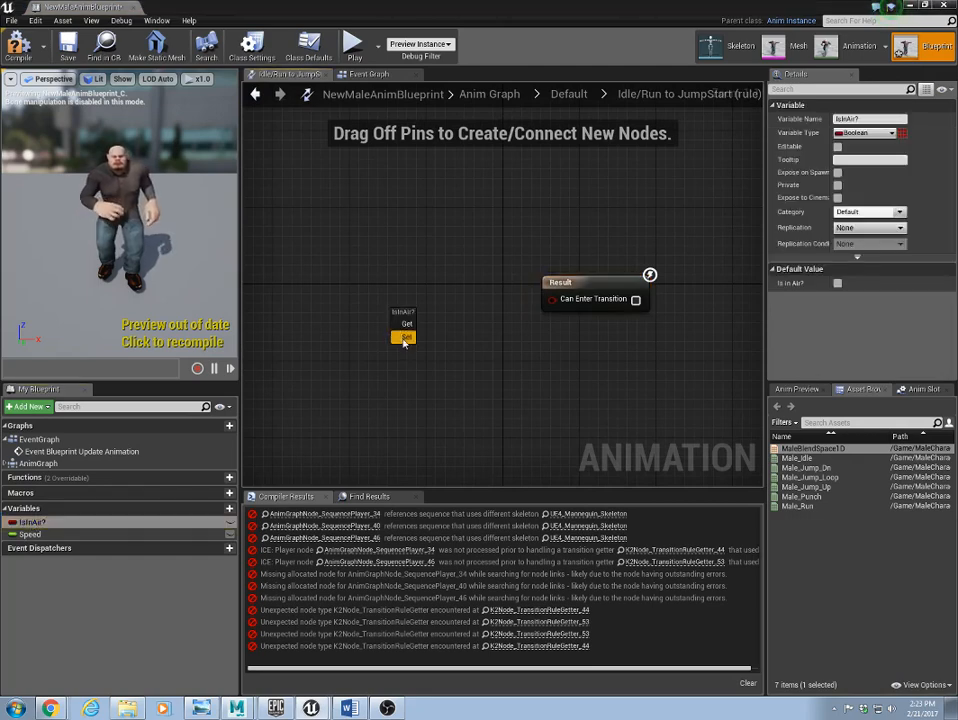
left_click(406, 325)
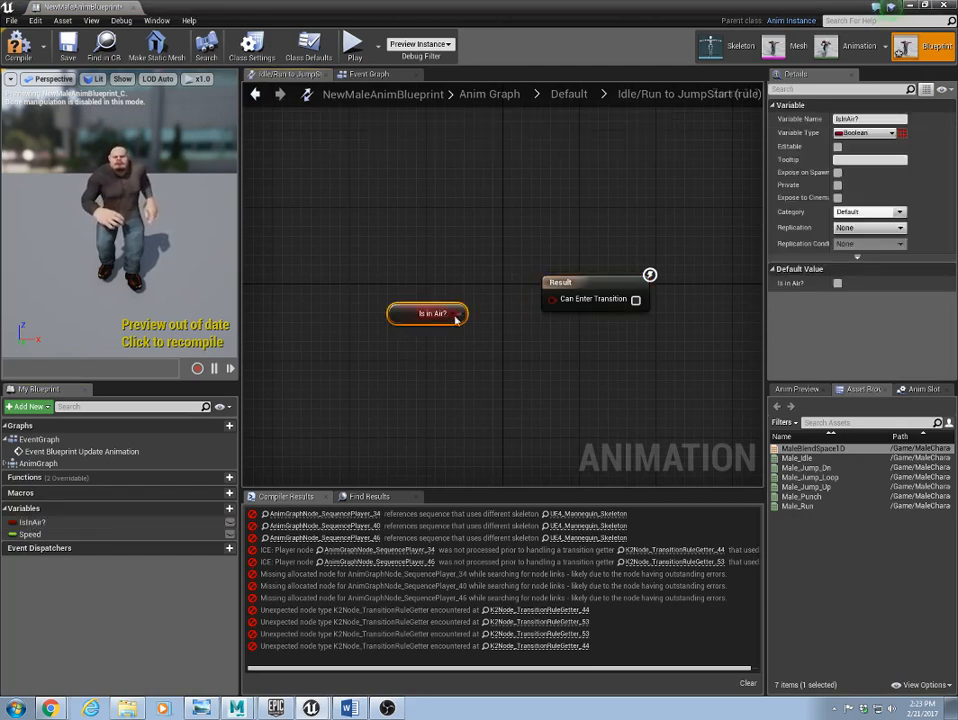
left_click_drag(456, 313, 552, 300)
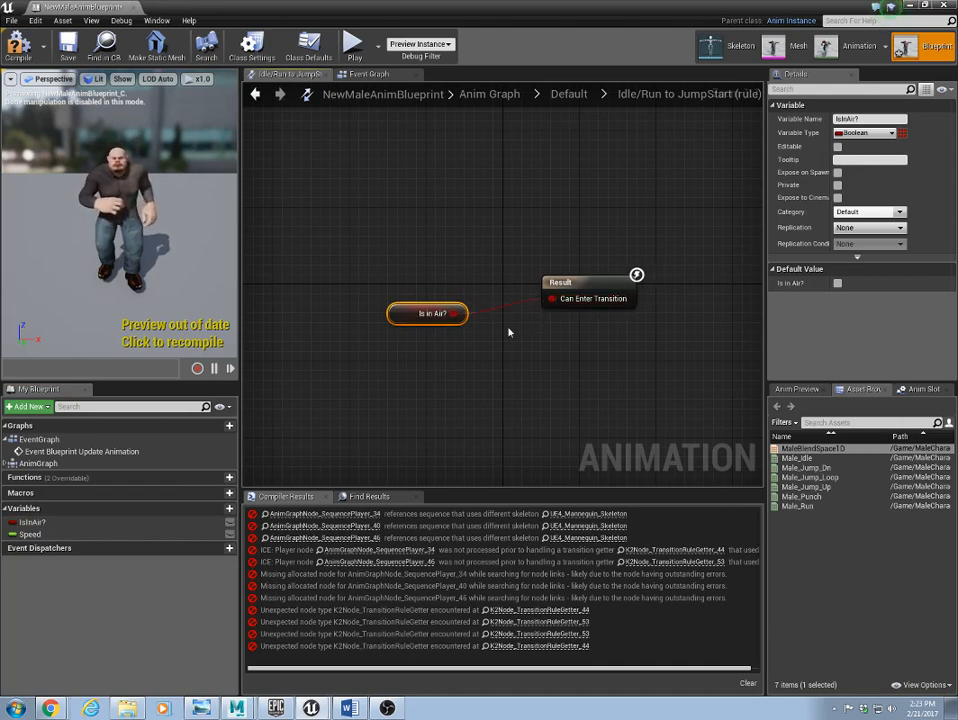
left_click(20, 44)
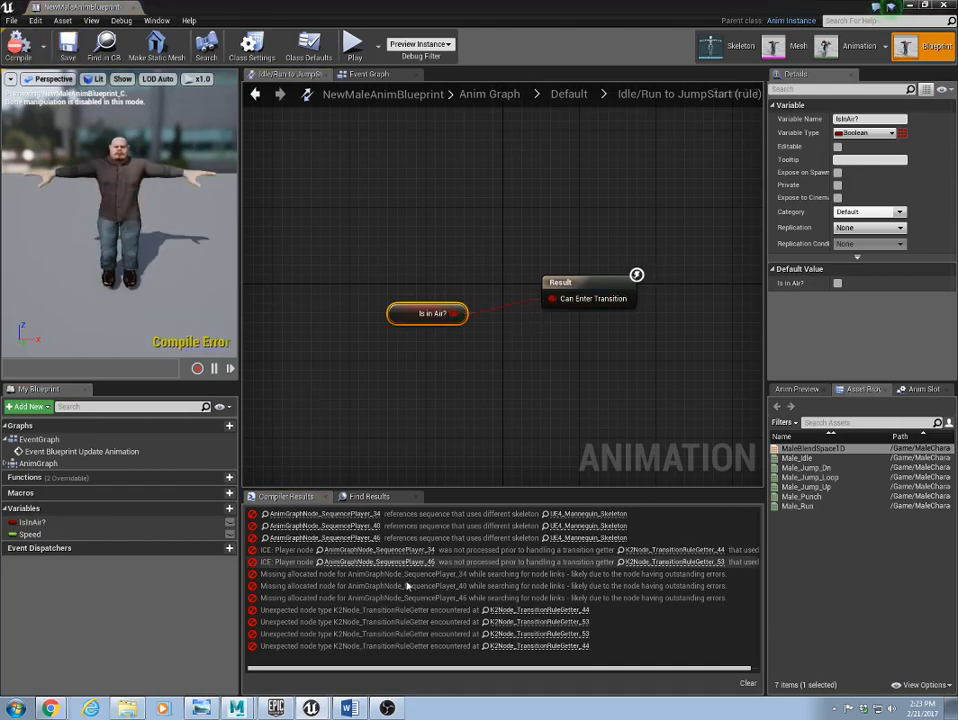
Step: Open the JumpStart state of the Default state machine and move the Play ThirdPersonJump_Start node upward
left_click(568, 93)
right_click_drag(612, 290, 500, 280)
left_click(514, 186)
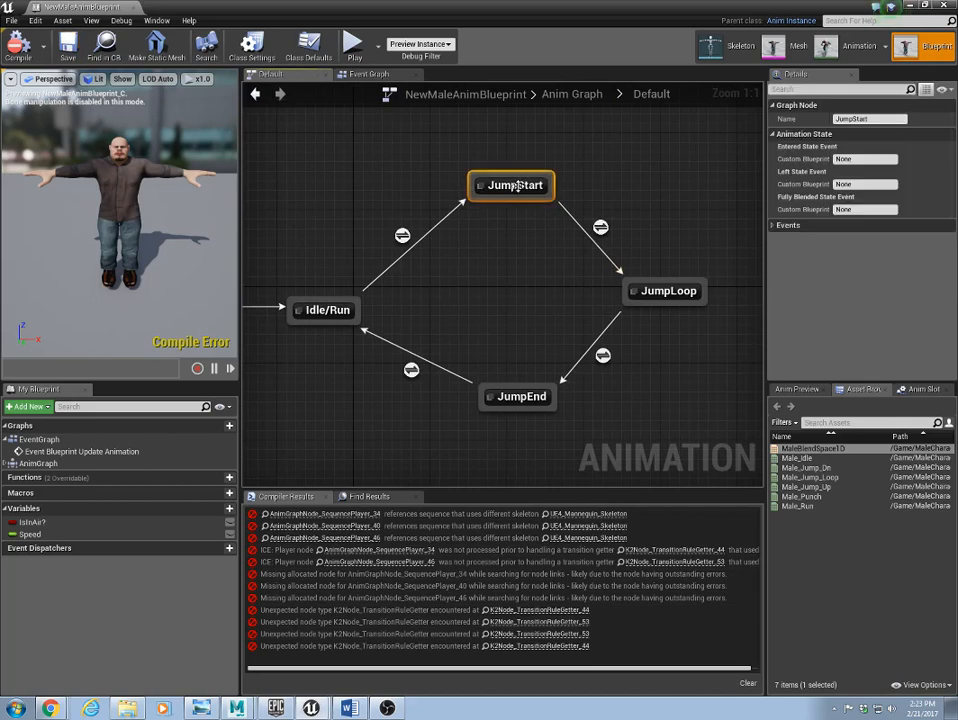
double_click(511, 188)
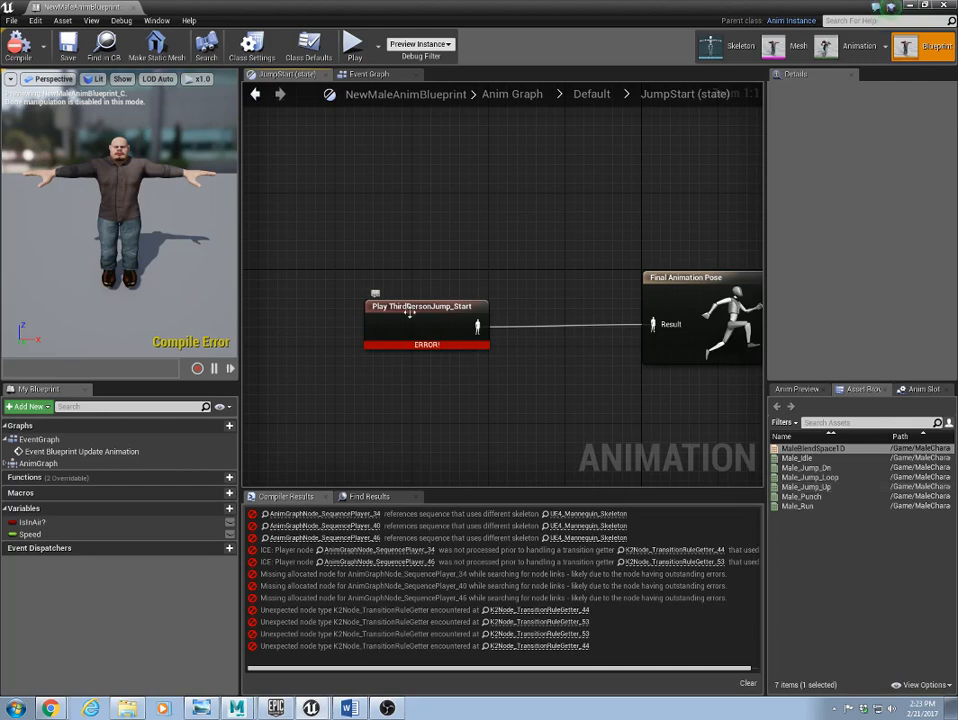
left_click_drag(415, 306, 420, 218)
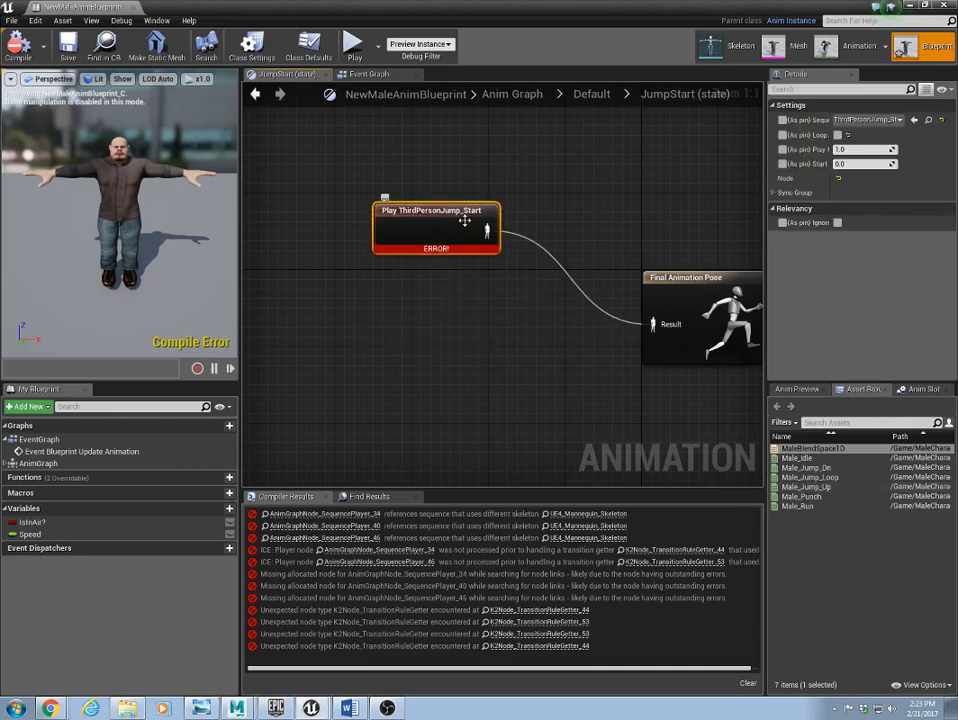
Step: Add a Play Male_Jump_Up node connected to the Final Animation Pose Result and delete the Play ThirdPersonJump_Start node
right_click(418, 374)
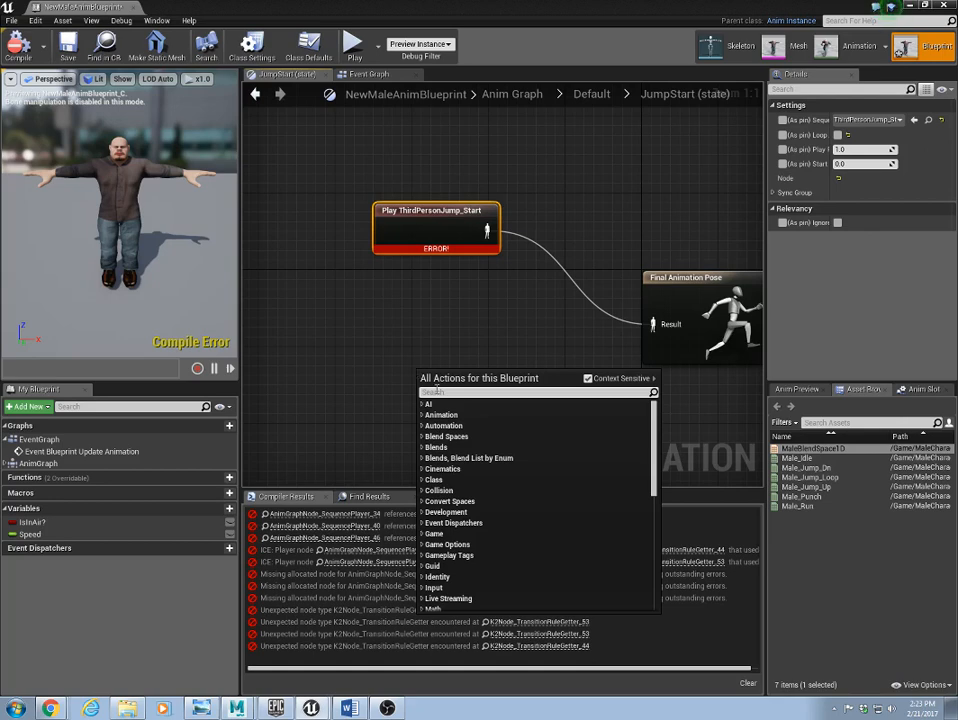
type("play")
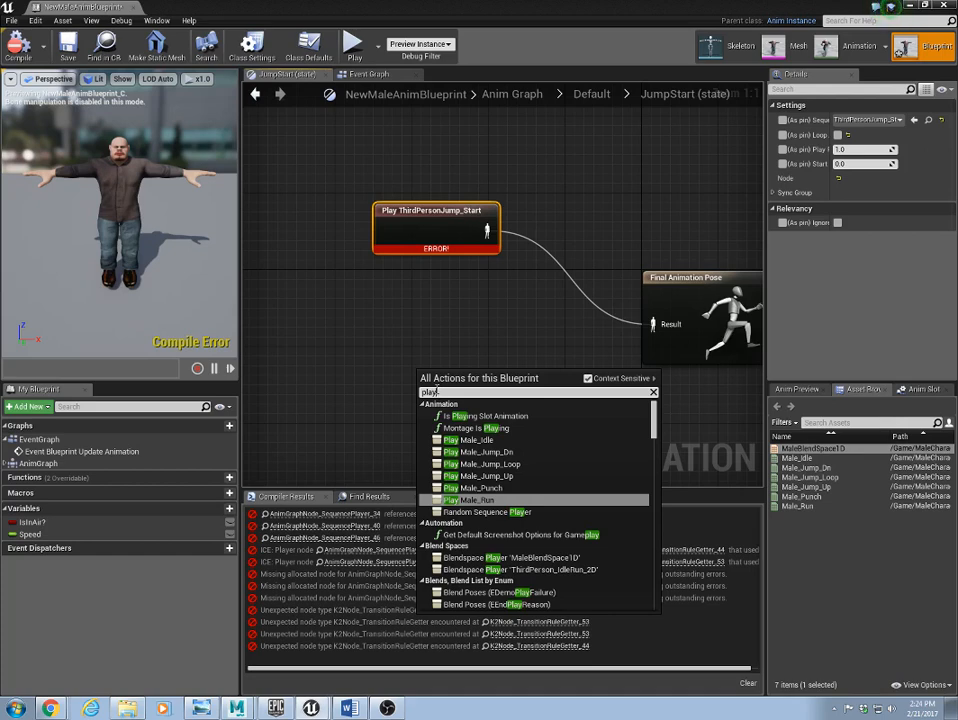
type("e male")
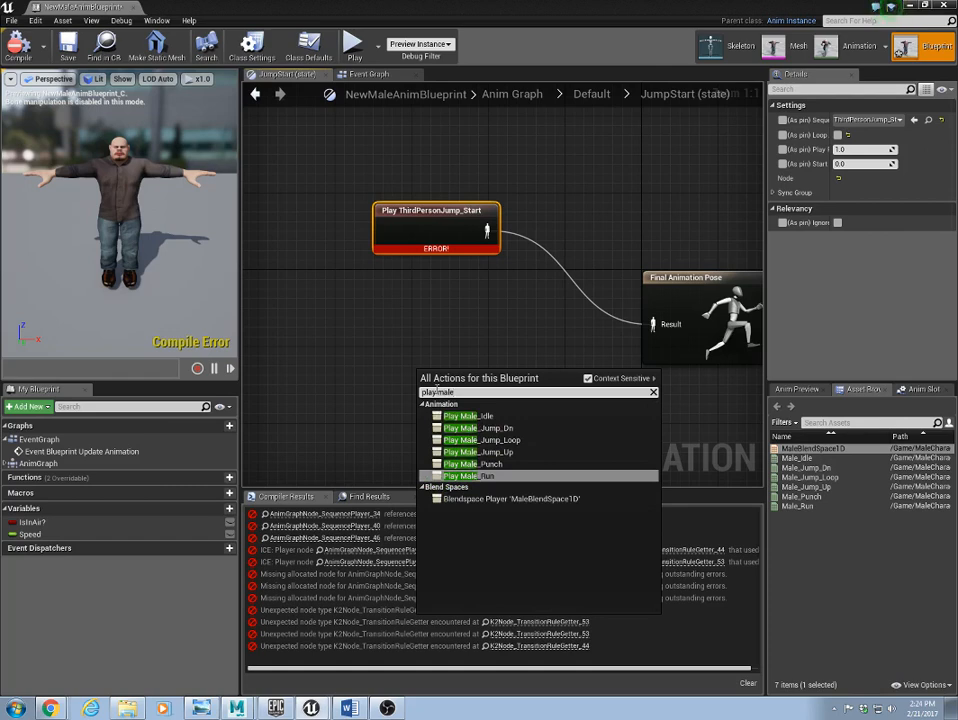
left_click(470, 452)
left_click_drag(468, 378, 657, 325)
left_click(431, 213)
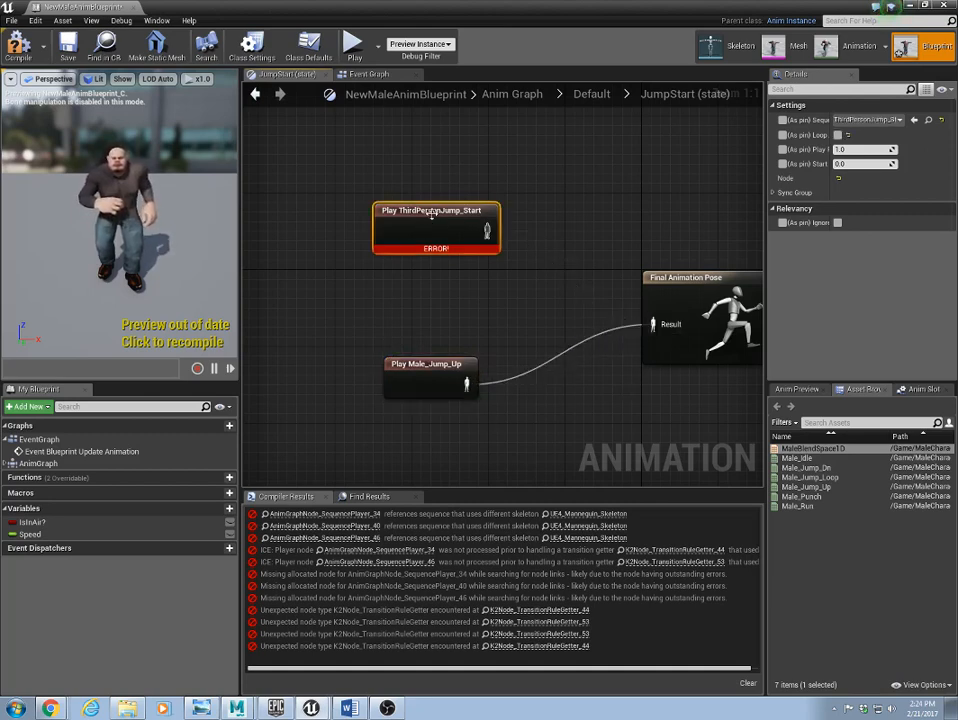
key("Delete")
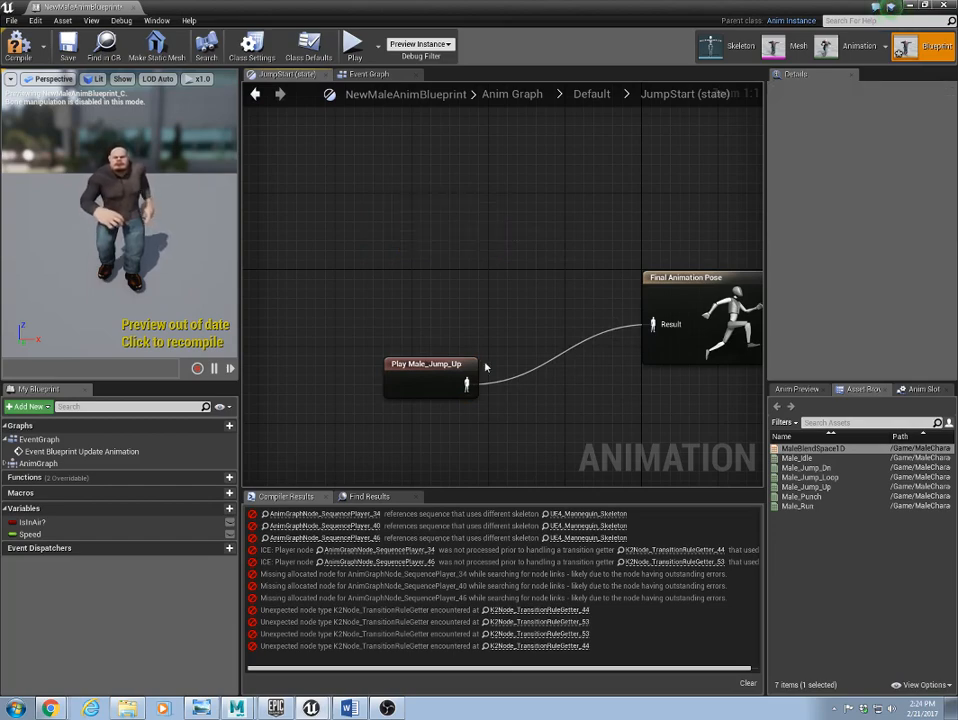
Step: Reopen NewMaleAnimBlueprint from the MaleCharacter content folder to get back to the JumpStart graph
left_click(428, 364)
double_click(428, 364)
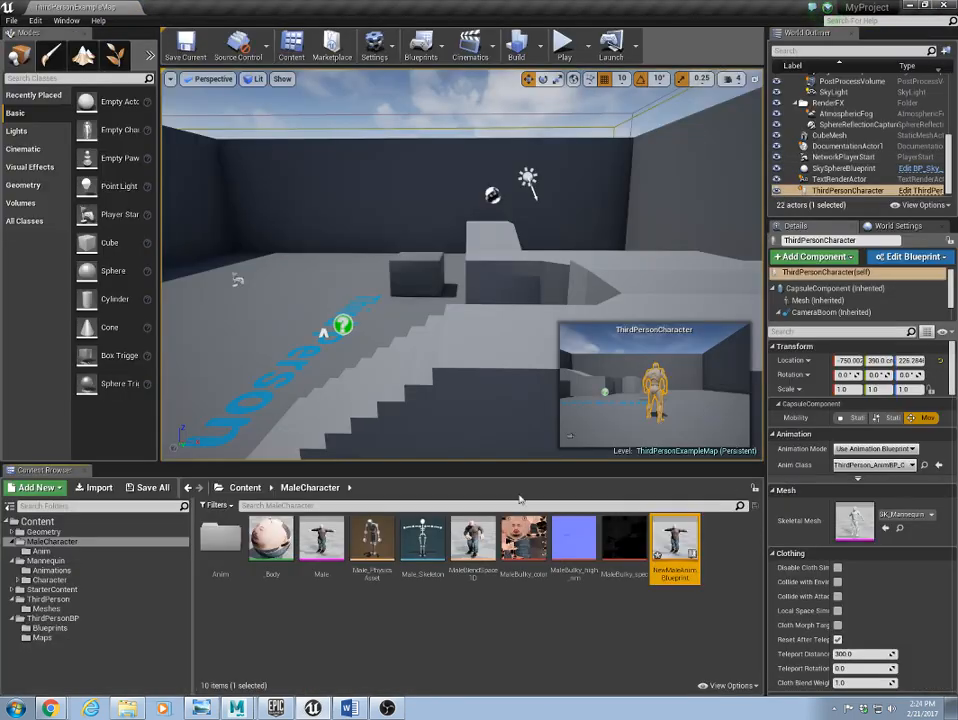
left_click(631, 652)
double_click(662, 531)
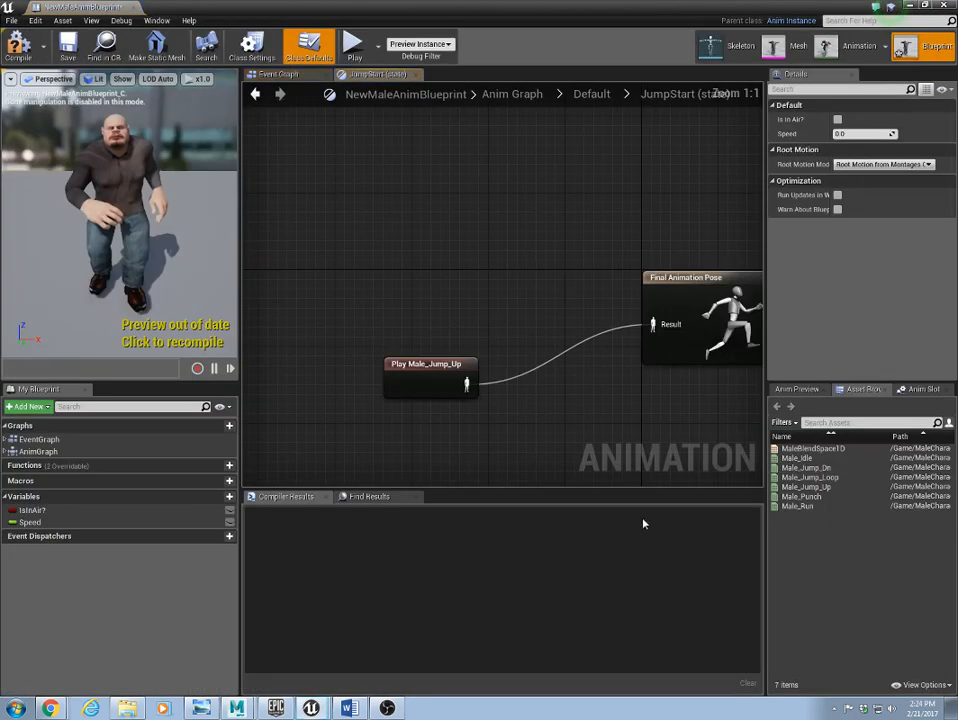
Step: Turn off looping for the Play Male_Jump_Up node and compile the blueprint
left_click(421, 384)
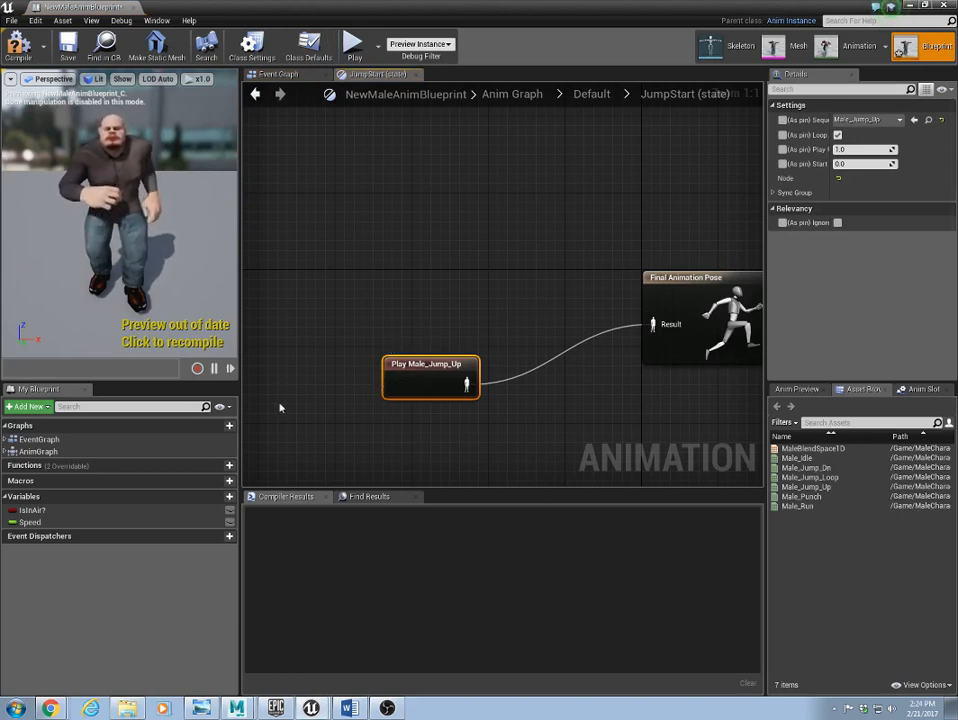
left_click(840, 163)
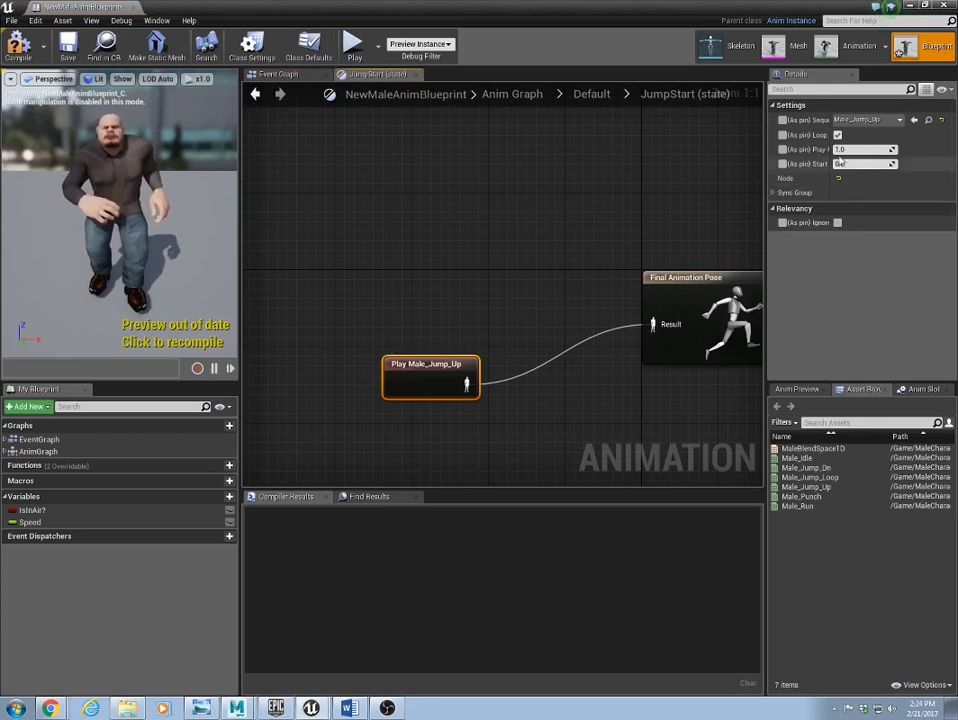
left_click(838, 135)
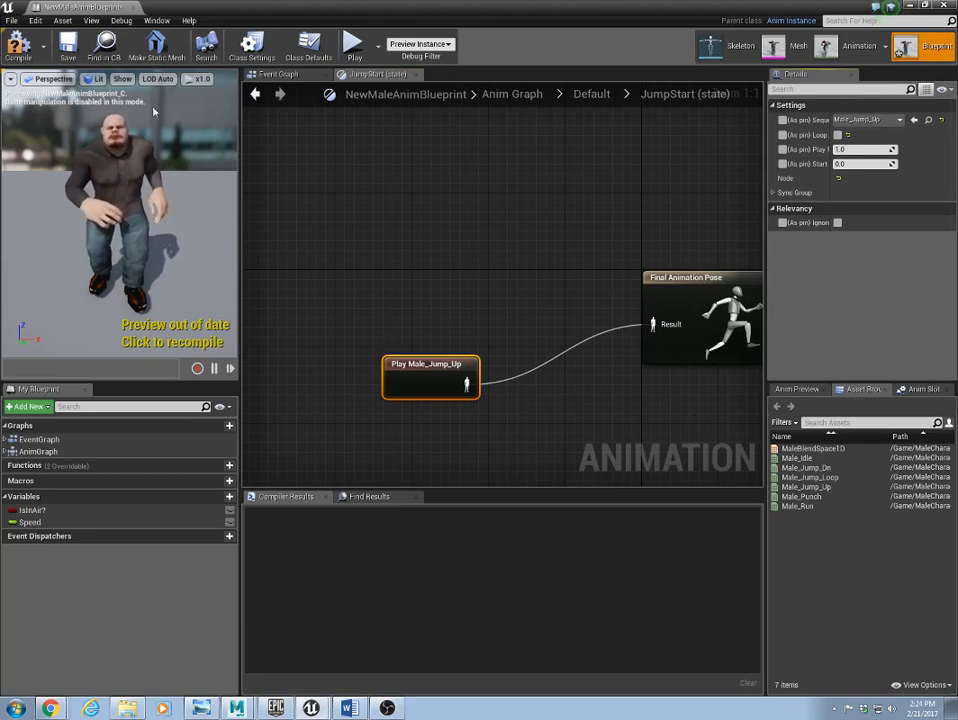
left_click(20, 60)
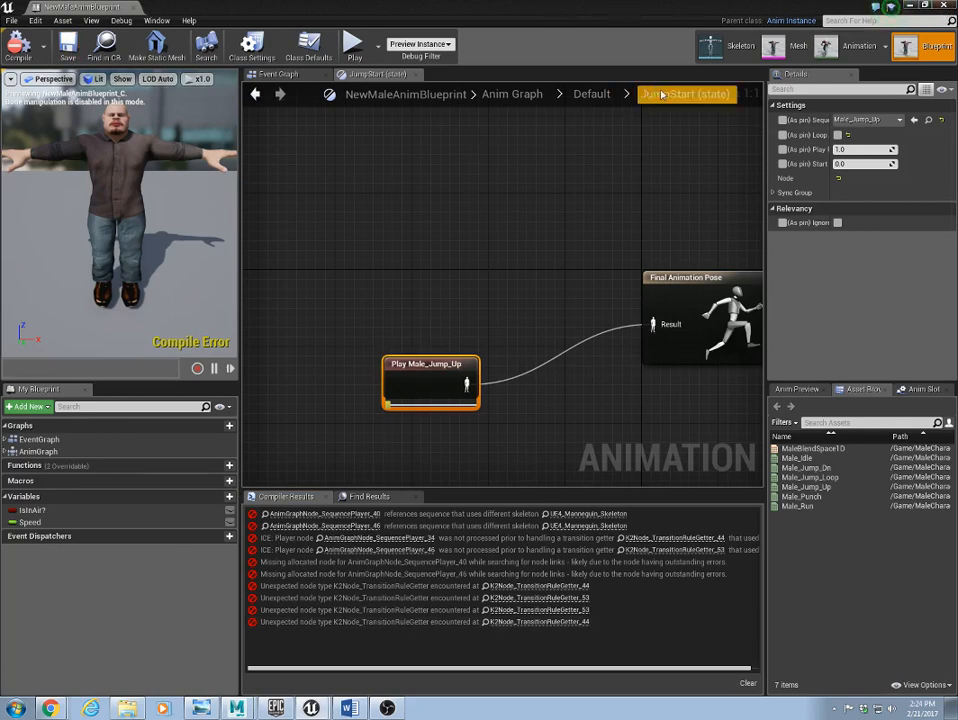
Step: Return to the Default state machine and open the JumpStart to JumpLoop transition rule
left_click(590, 95)
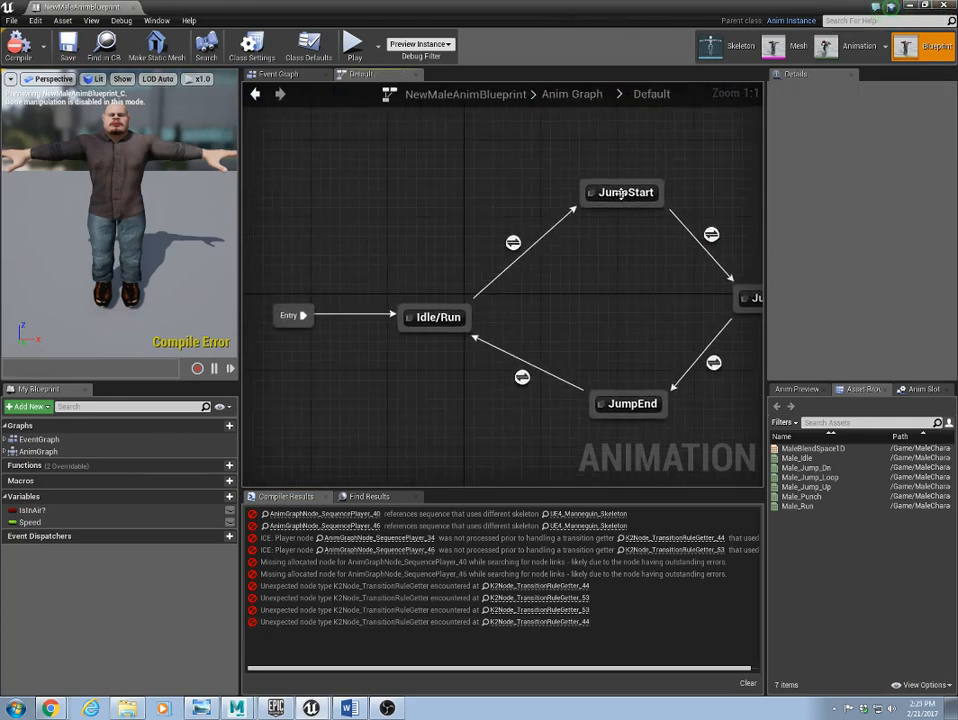
left_click(620, 192)
right_click_drag(614, 284, 488, 265)
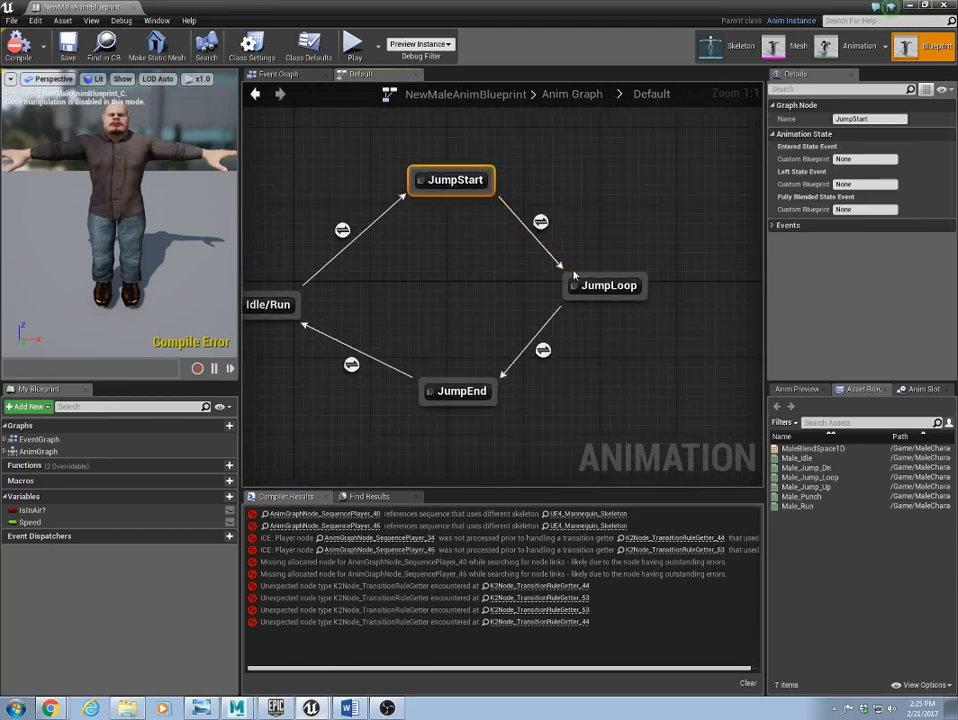
double_click(540, 221)
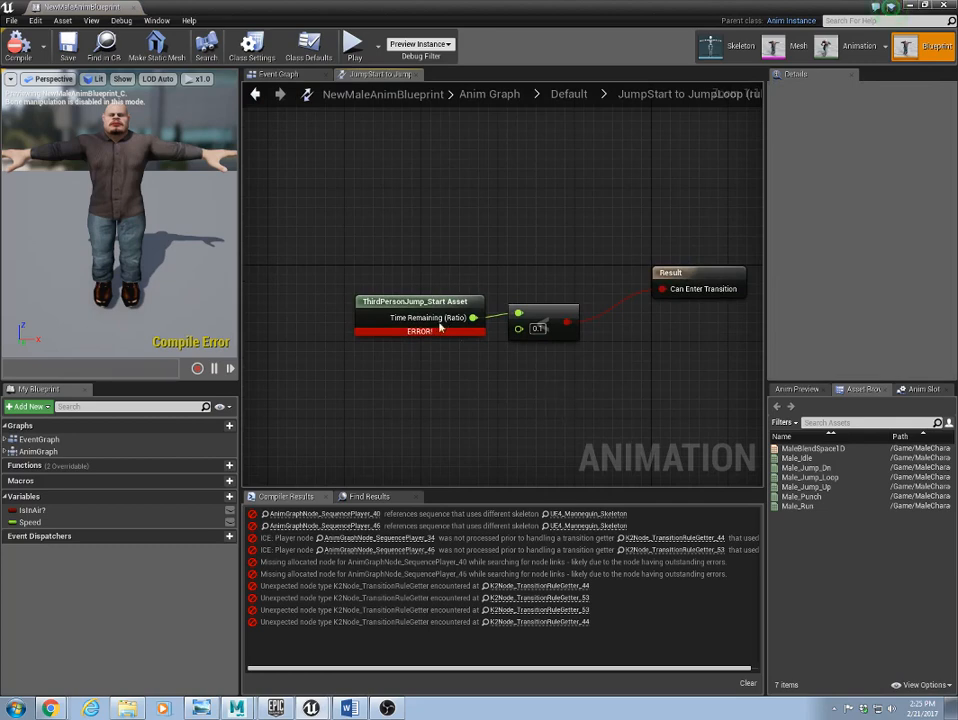
Step: Spread the rule's nodes apart and copy the less-than comparison node with the 0.1 threshold
left_click_drag(439, 326, 371, 307)
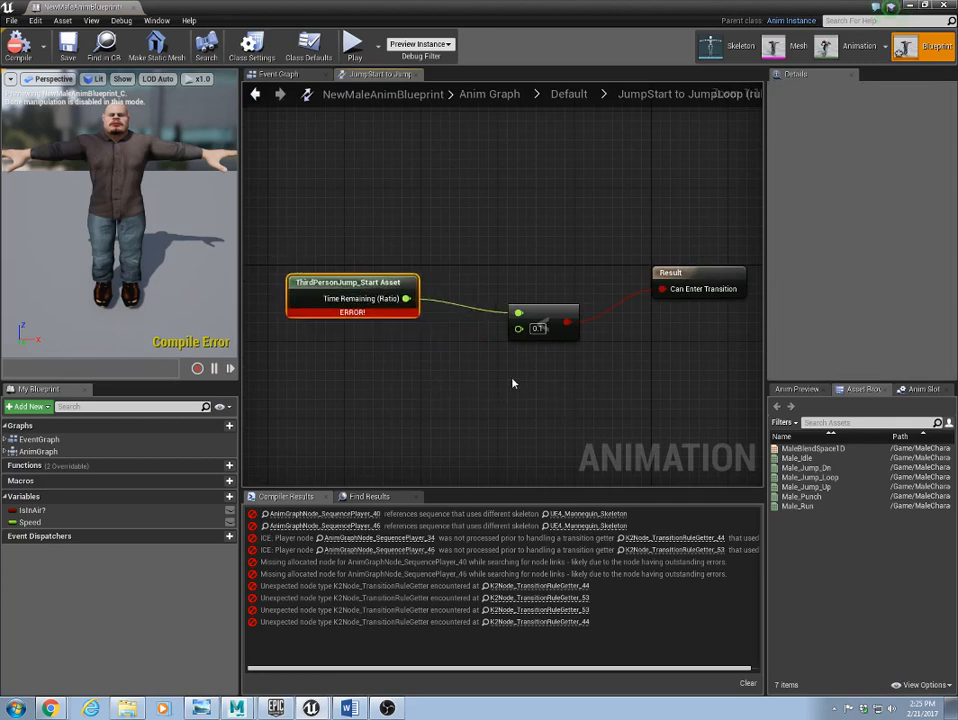
left_click_drag(545, 321, 545, 262)
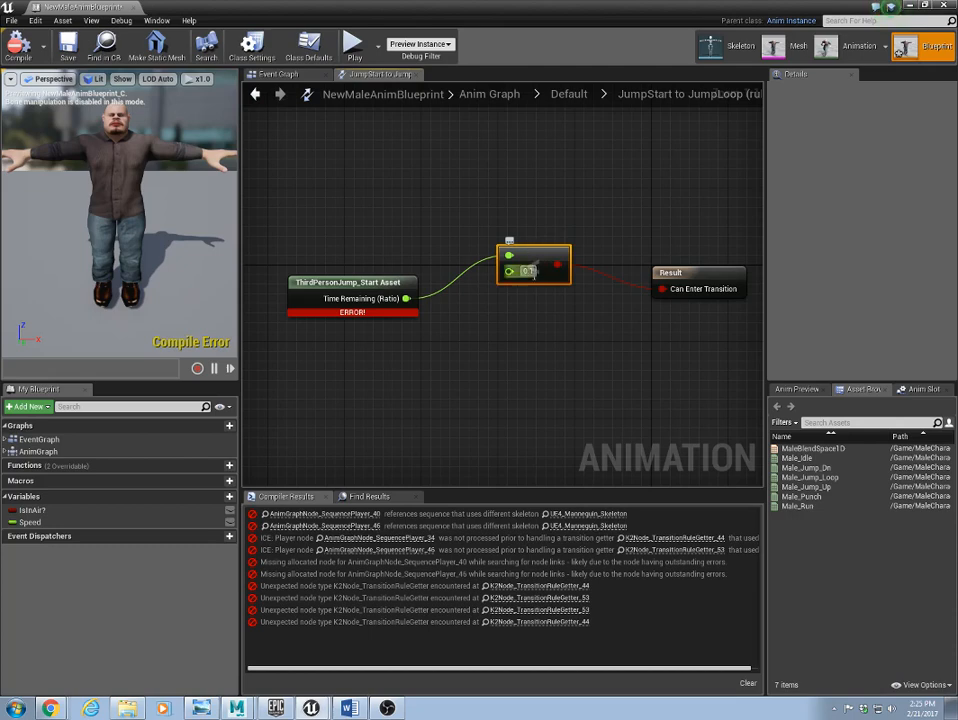
left_click(563, 339)
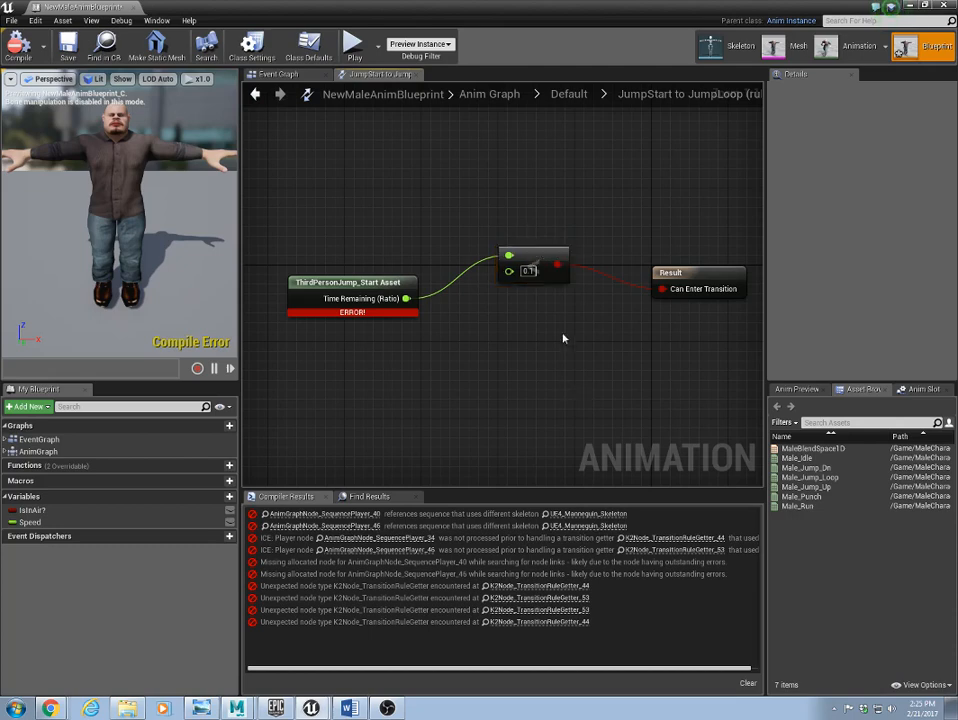
left_click(532, 258)
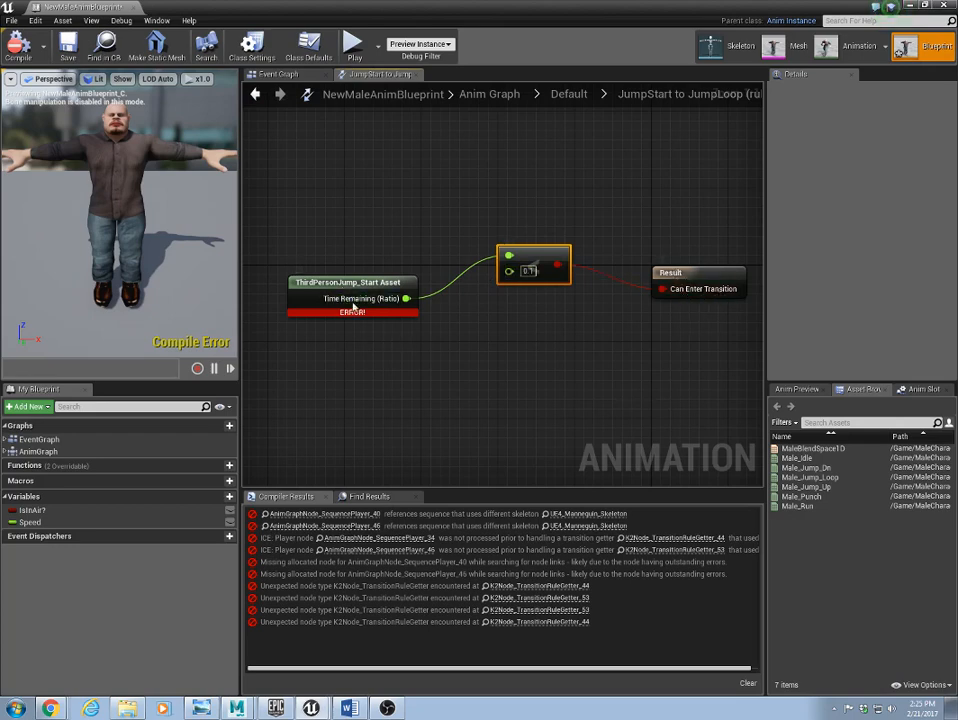
left_click_drag(354, 308, 342, 238)
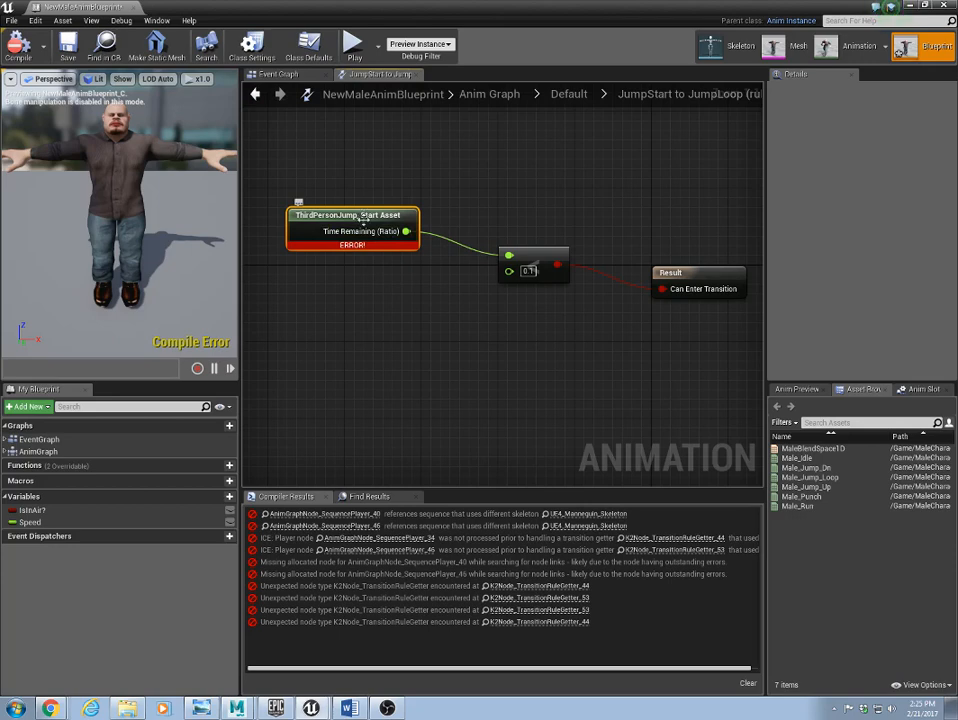
left_click(403, 325)
left_click(544, 258)
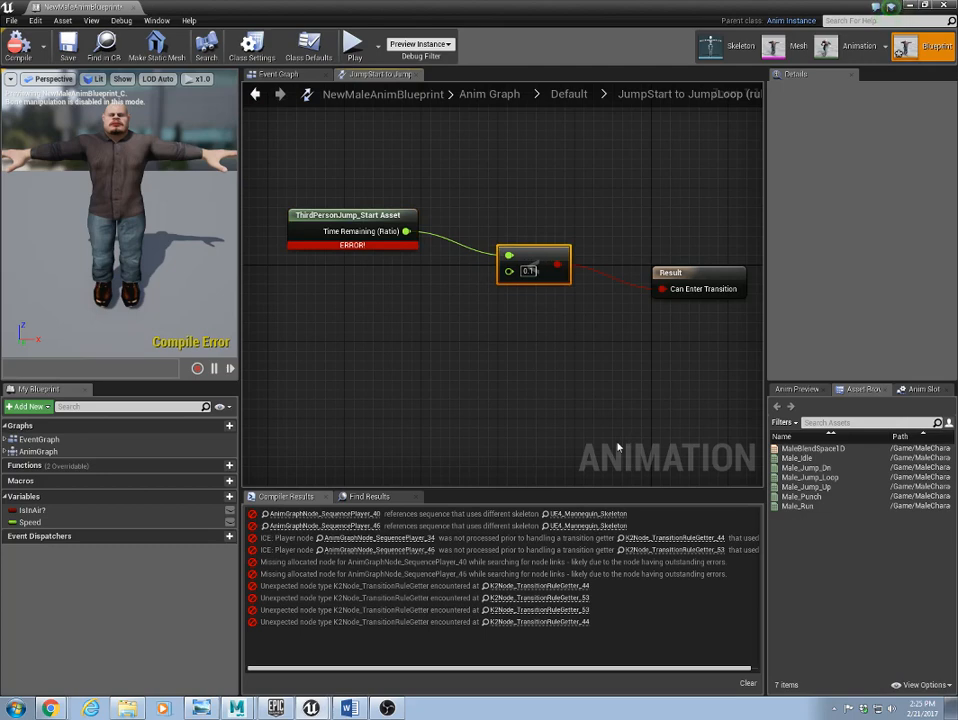
Step: In the Default state machine, delete the JumpStart to JumpLoop transition and draw a new one between the same two states
left_click(570, 94)
left_click(711, 233)
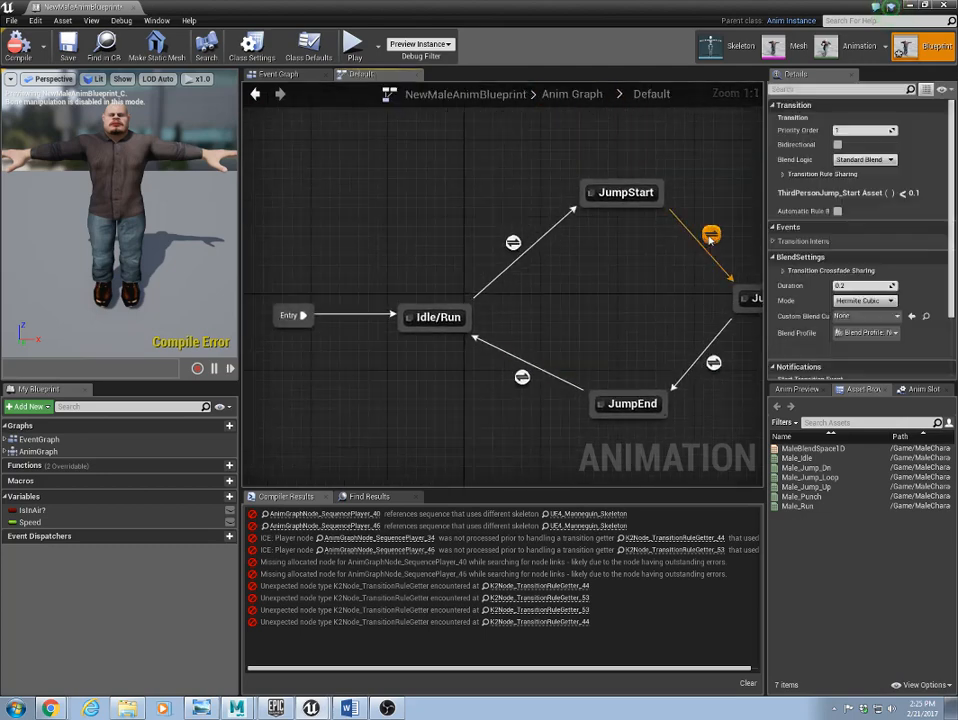
key("Delete")
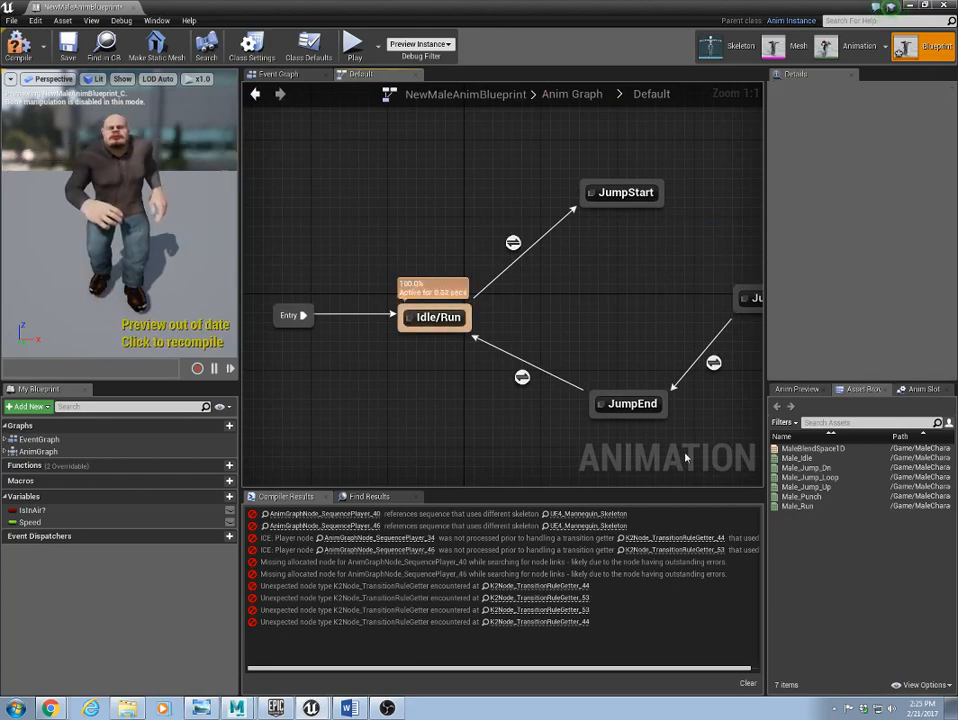
right_click_drag(627, 295, 434, 280)
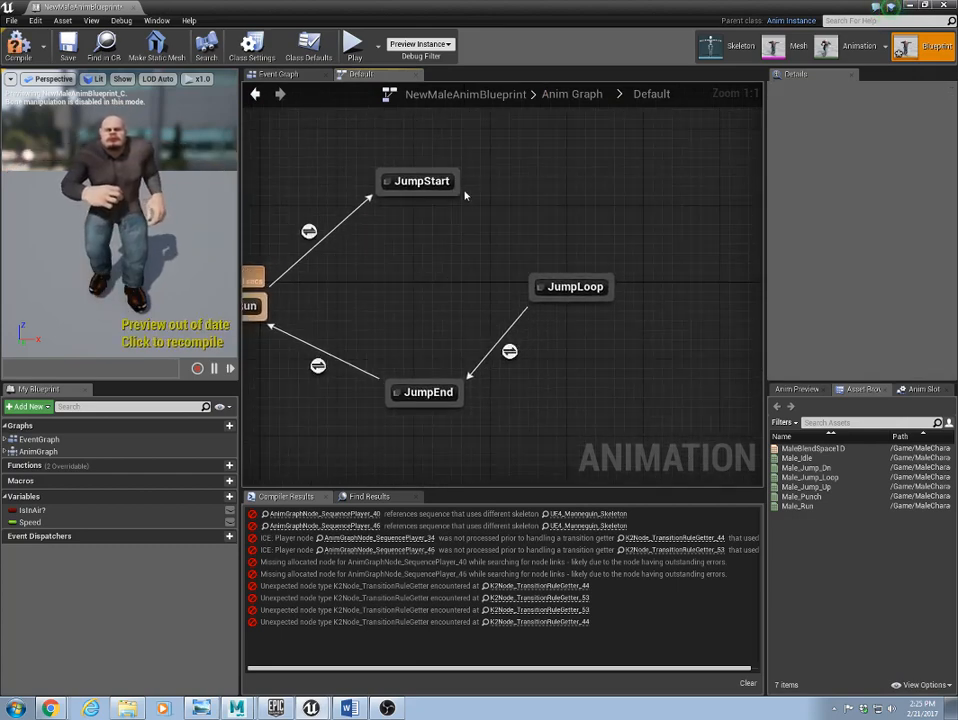
left_click_drag(465, 195, 550, 287)
Step: Open the new JumpStart to JumpLoop rule and paste the less-than comparison node beside the repositioned Result node
double_click(507, 225)
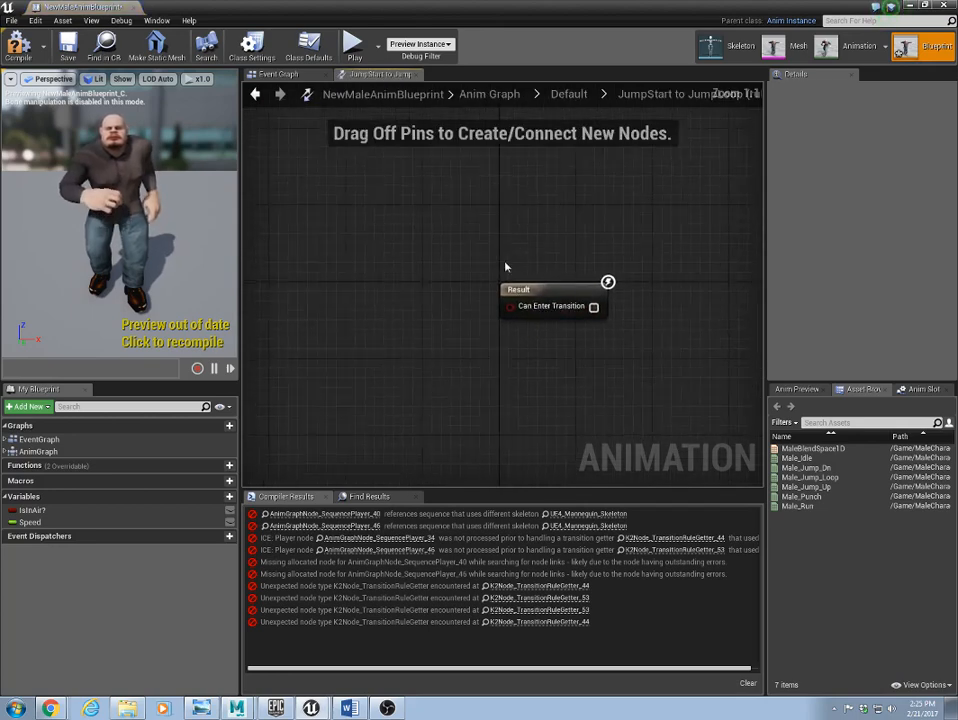
left_click_drag(561, 297, 638, 288)
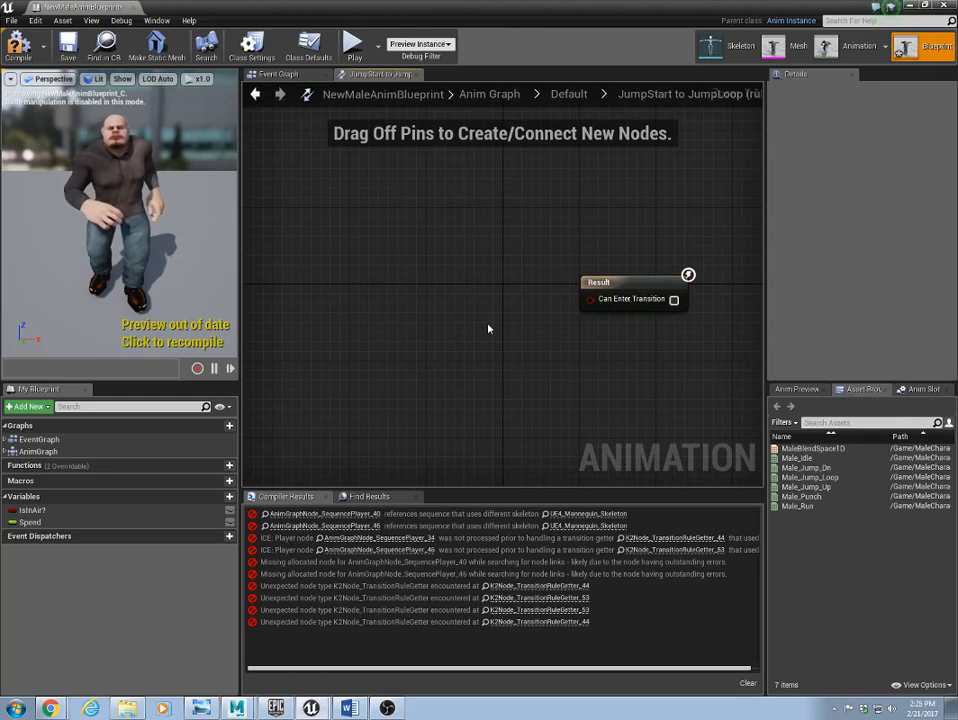
key("ctrl+v")
left_click_drag(541, 326, 533, 280)
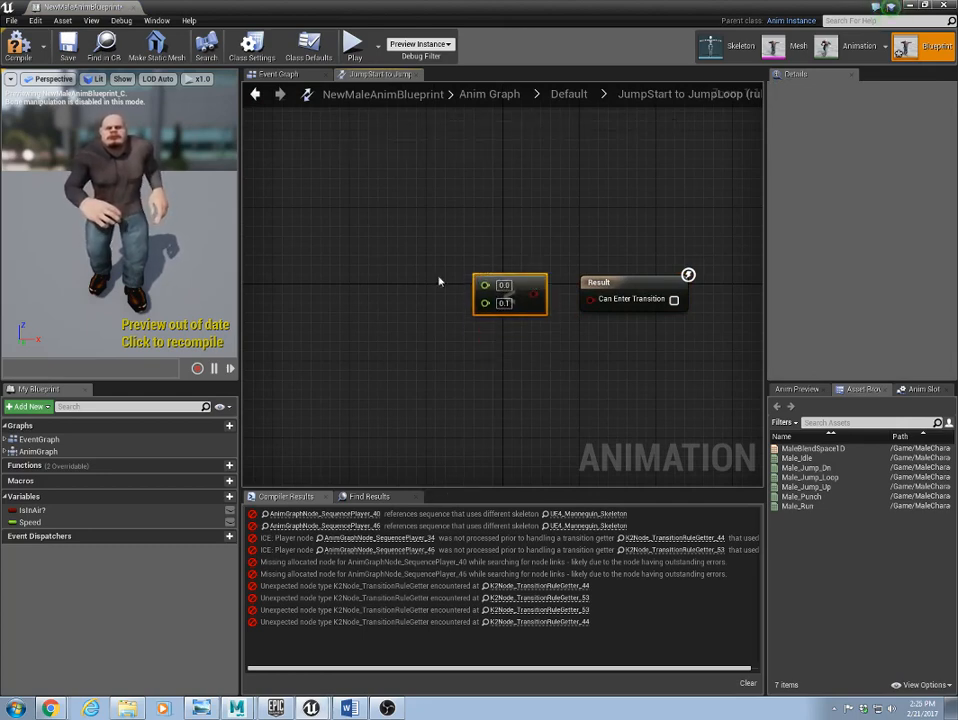
Step: Add a Time Remaining (ratio) (Male_Jump_Up) node and place it in front of the comparison node
right_click(335, 303)
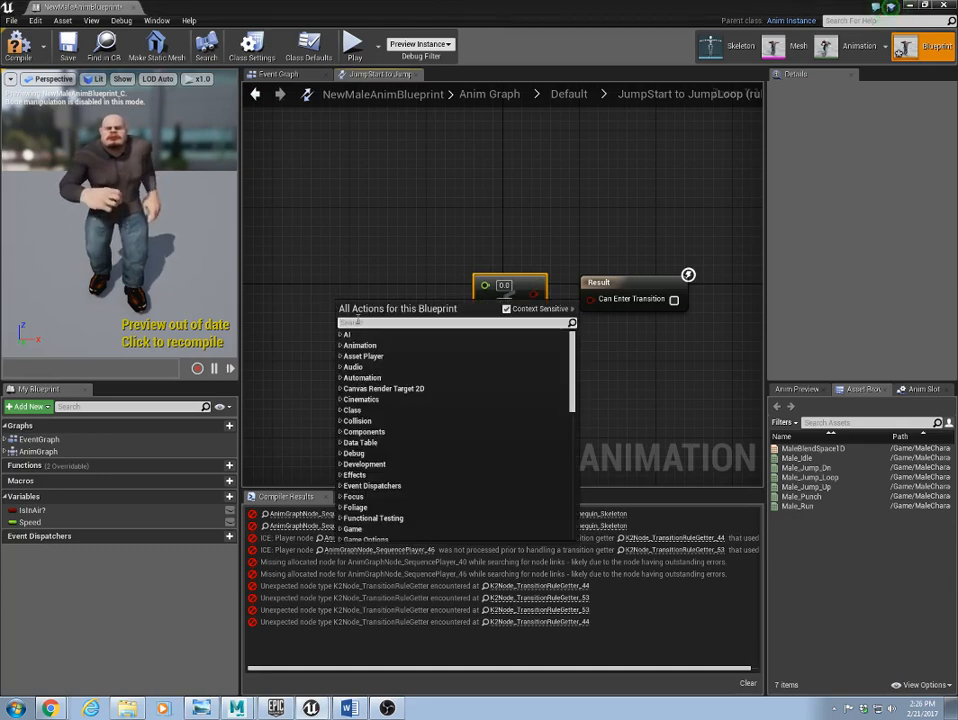
type("time re")
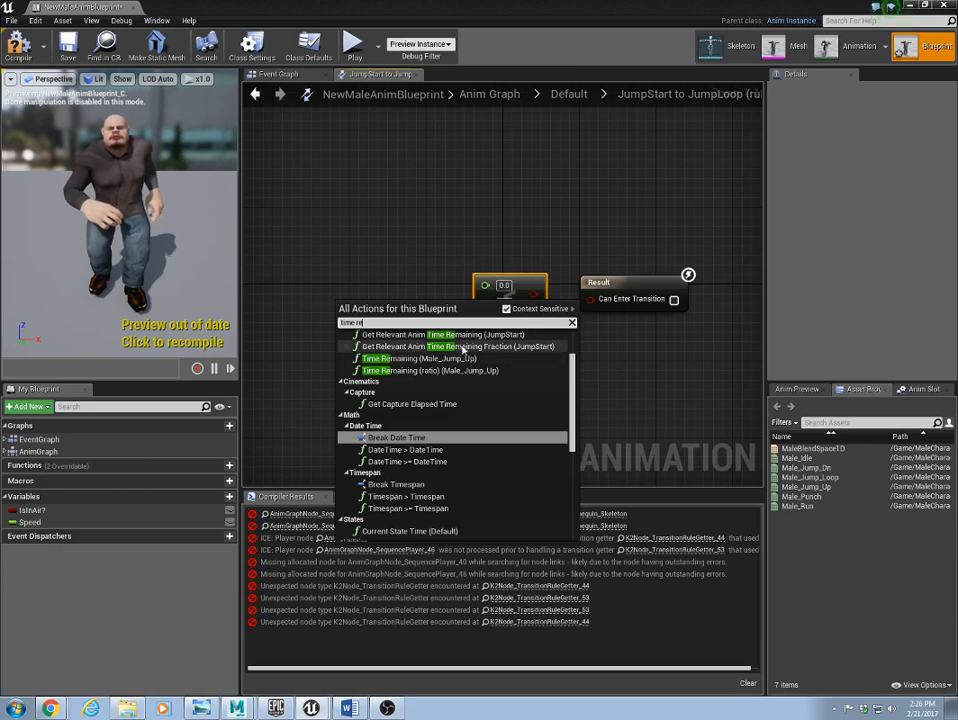
left_click(397, 371)
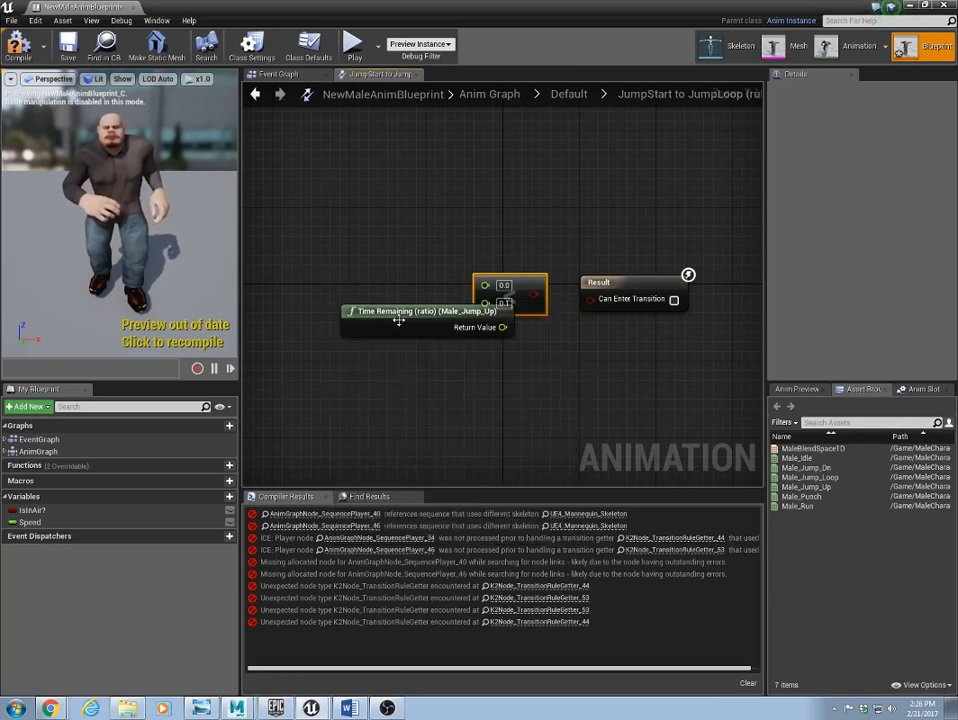
left_click_drag(407, 323, 351, 294)
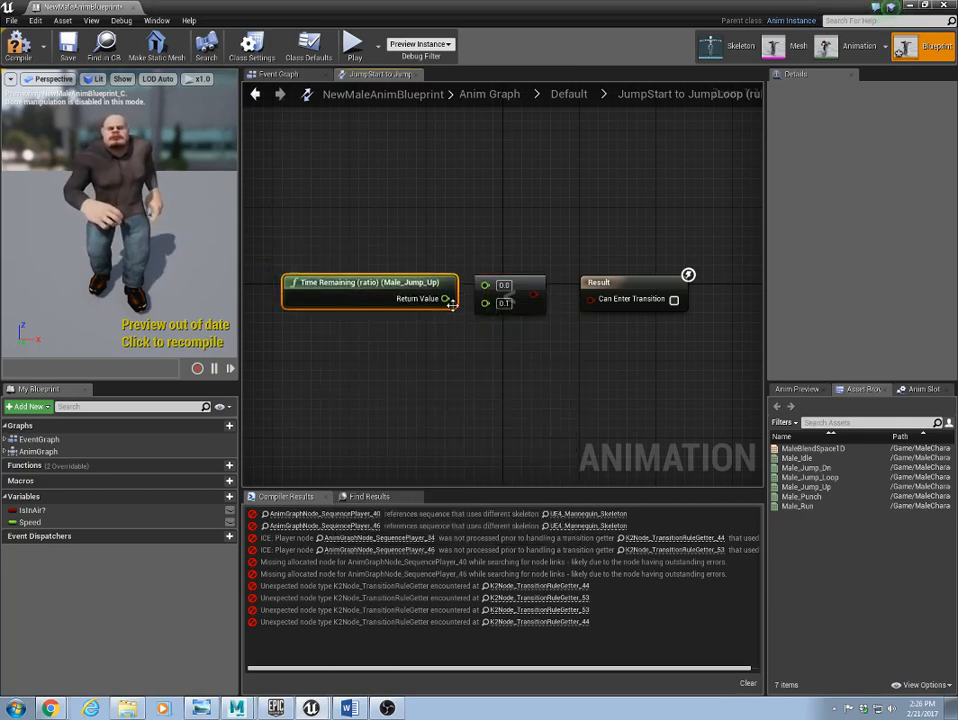
Step: Connect the Time Remaining return value to the comparison's first input and the comparison's output to Can Enter Transition
left_click_drag(445, 298, 592, 300)
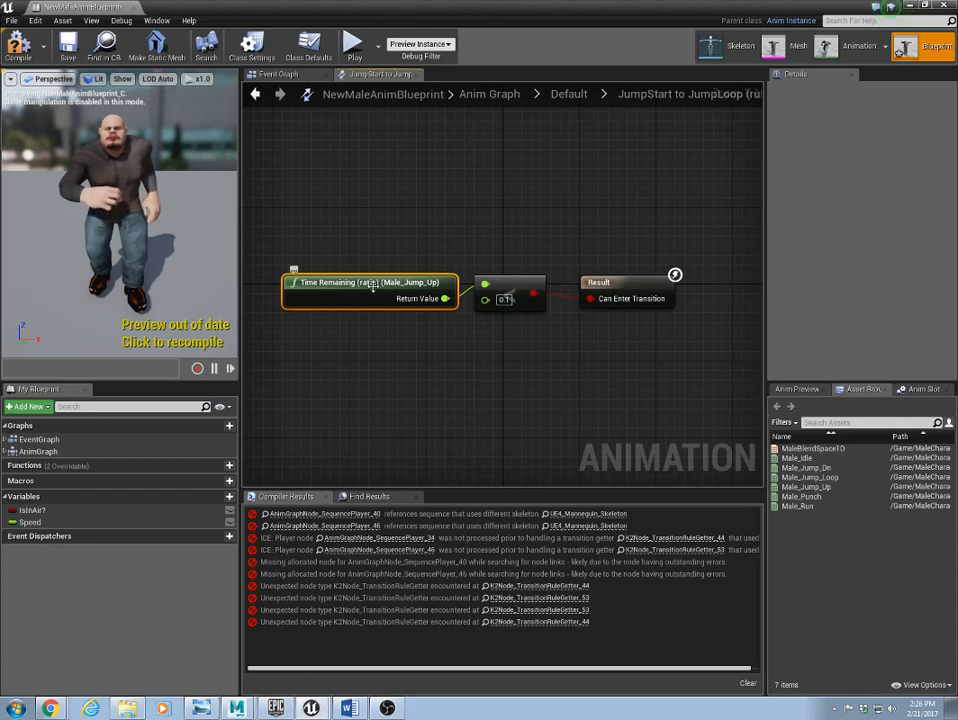
left_click_drag(372, 287, 353, 268)
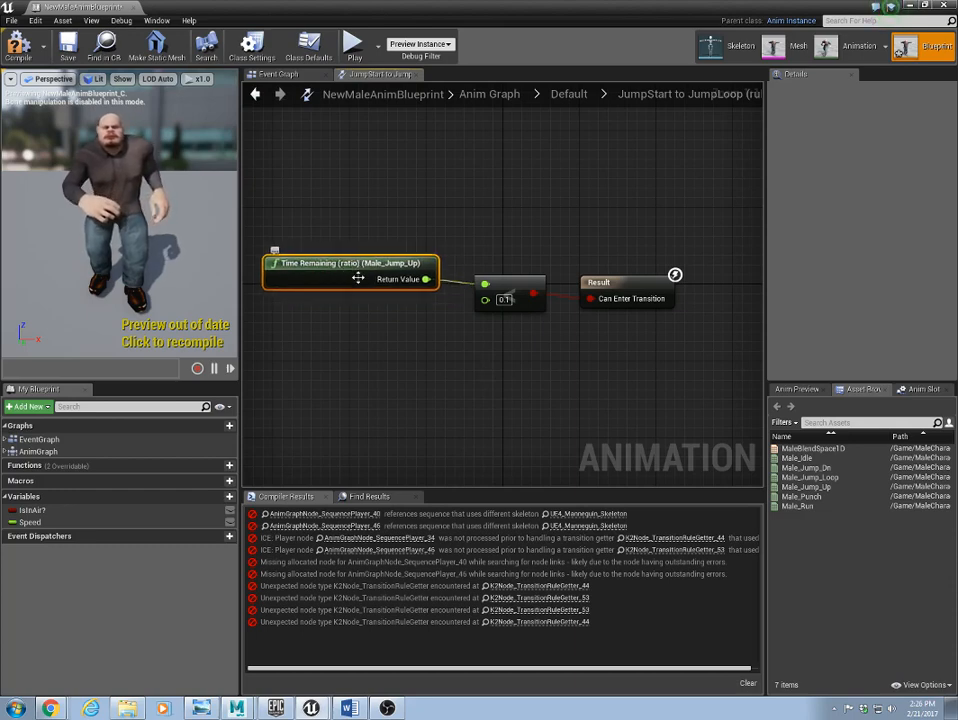
left_click(520, 284)
left_click(504, 299)
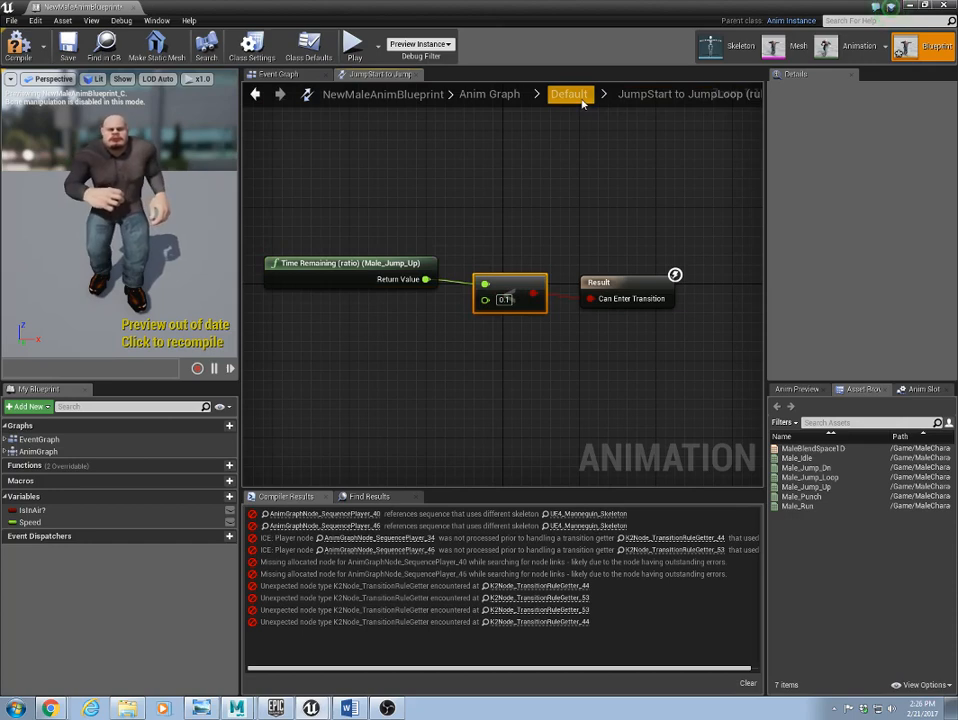
Step: Open the JumpLoop state of the Default state machine and move the Play ThirdPersonJump_Loop node away from the Final Animation Pose
left_click(580, 99)
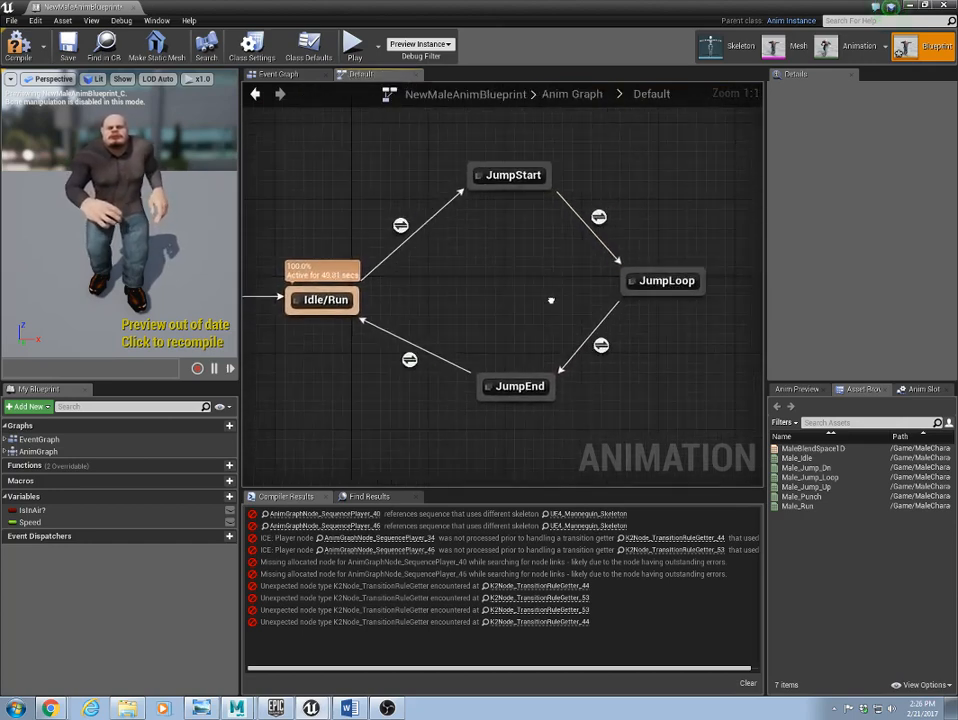
right_click_drag(551, 300, 385, 305)
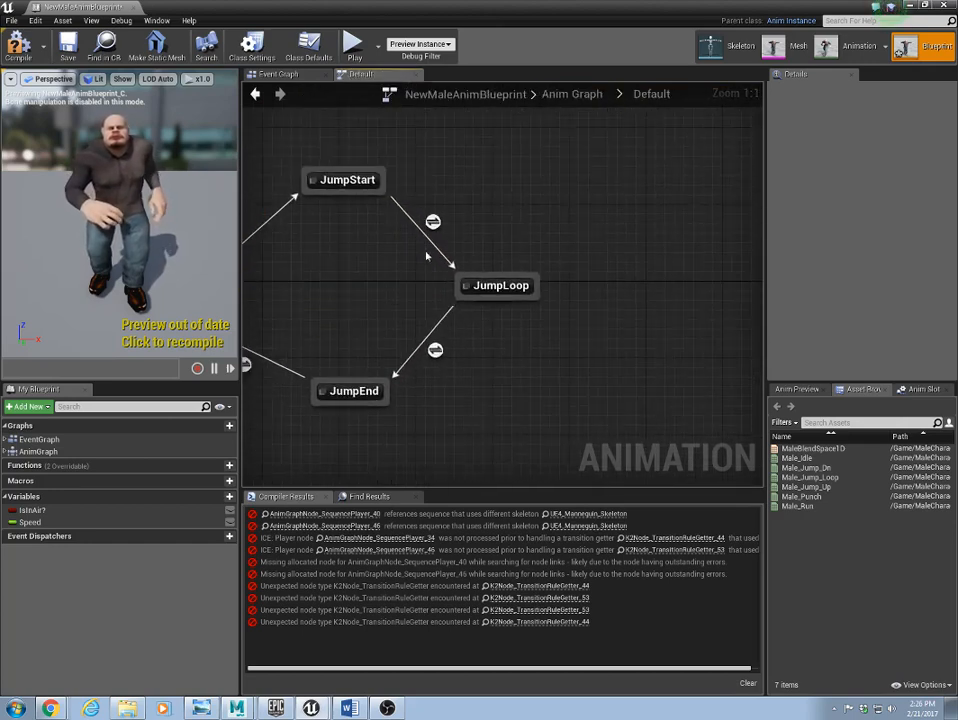
double_click(502, 288)
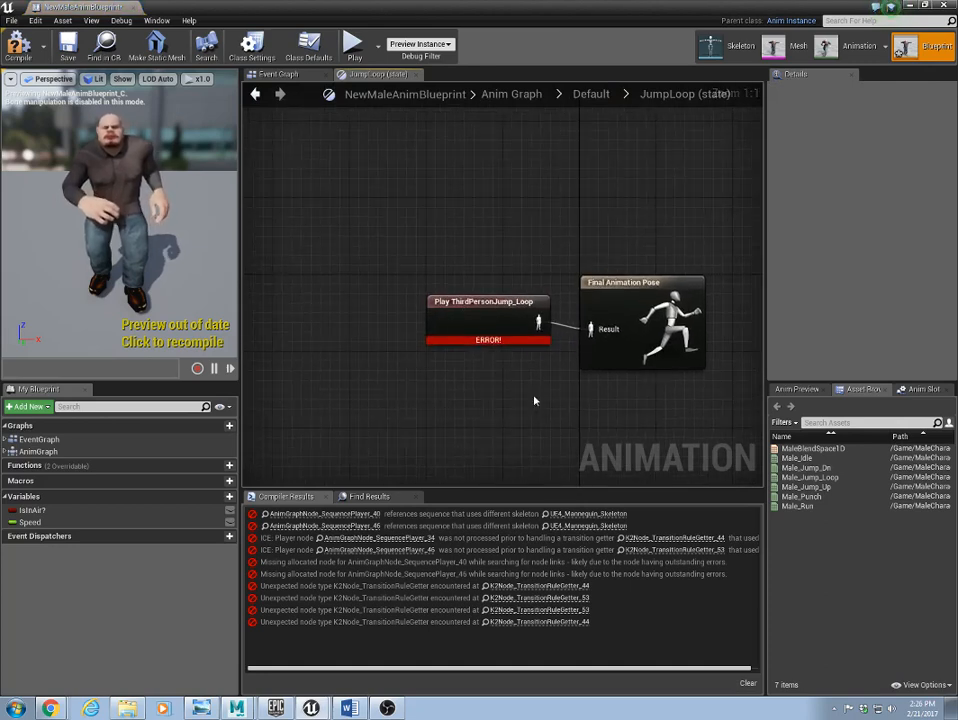
left_click_drag(432, 305, 306, 267)
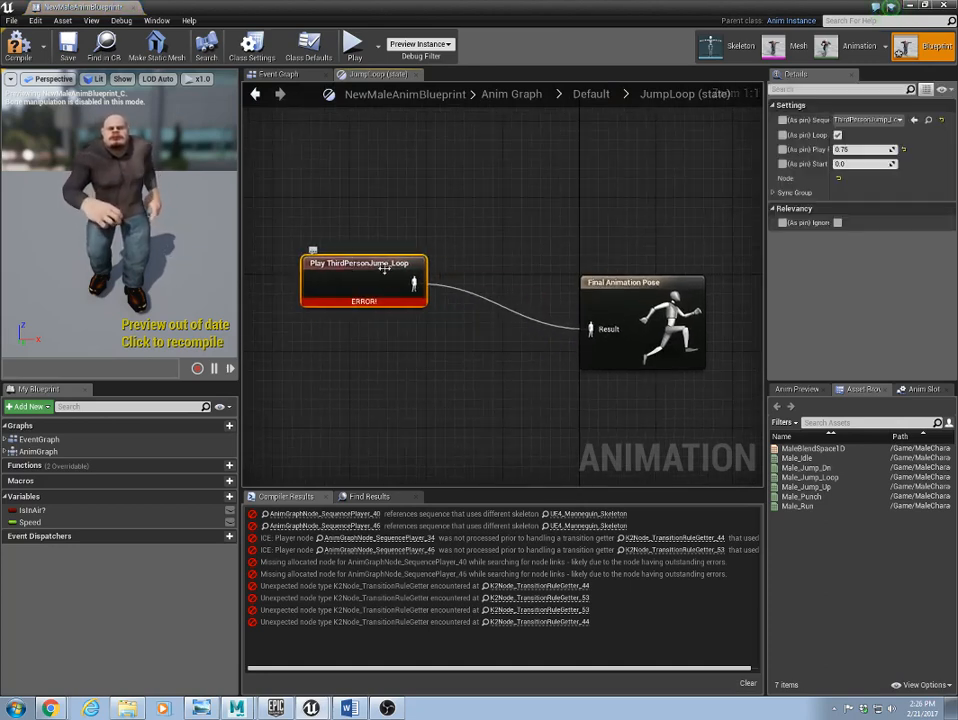
Step: Replace the Play ThirdPersonJump_Loop node with a Play Male_Jump_Loop node feeding the Final Animation Pose Result, and compile the blueprint
right_click(352, 369)
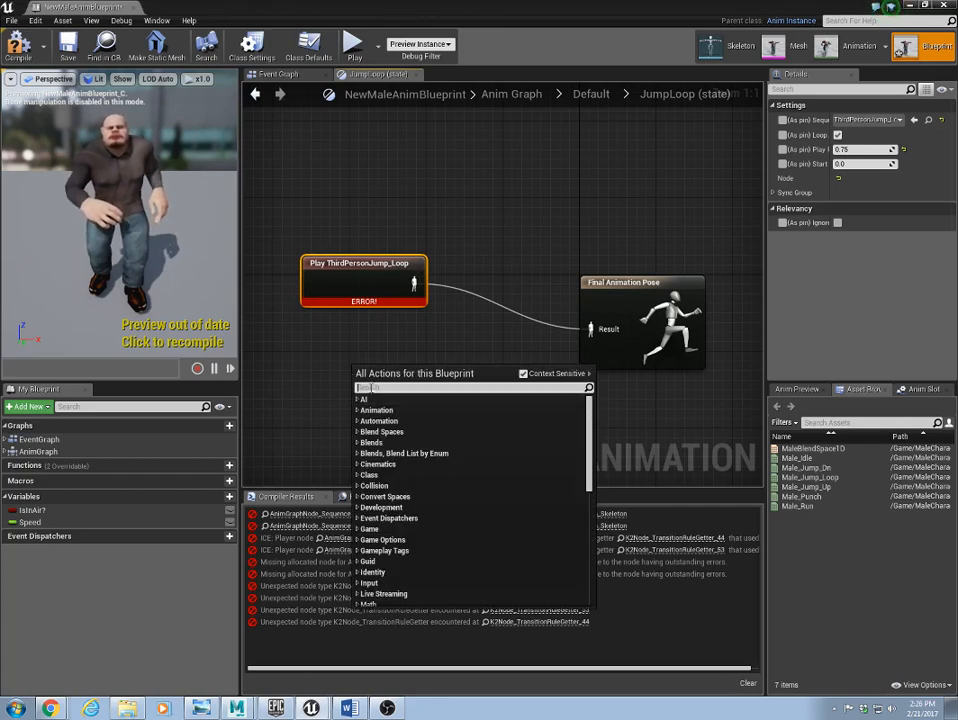
type("play_a")
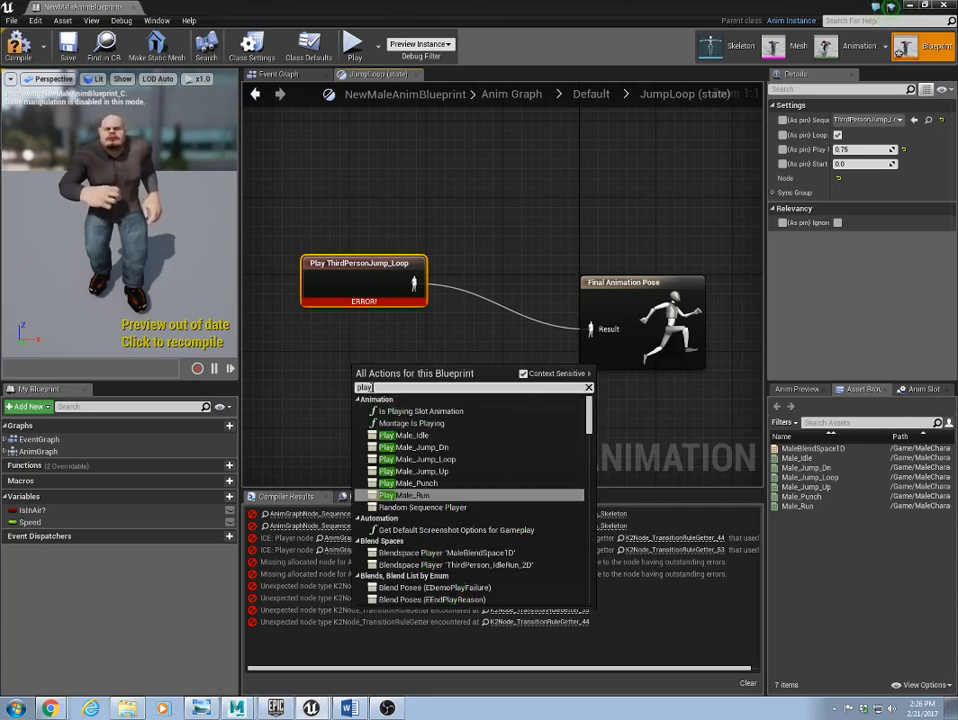
key("BackSpace")
key("BackSpace")
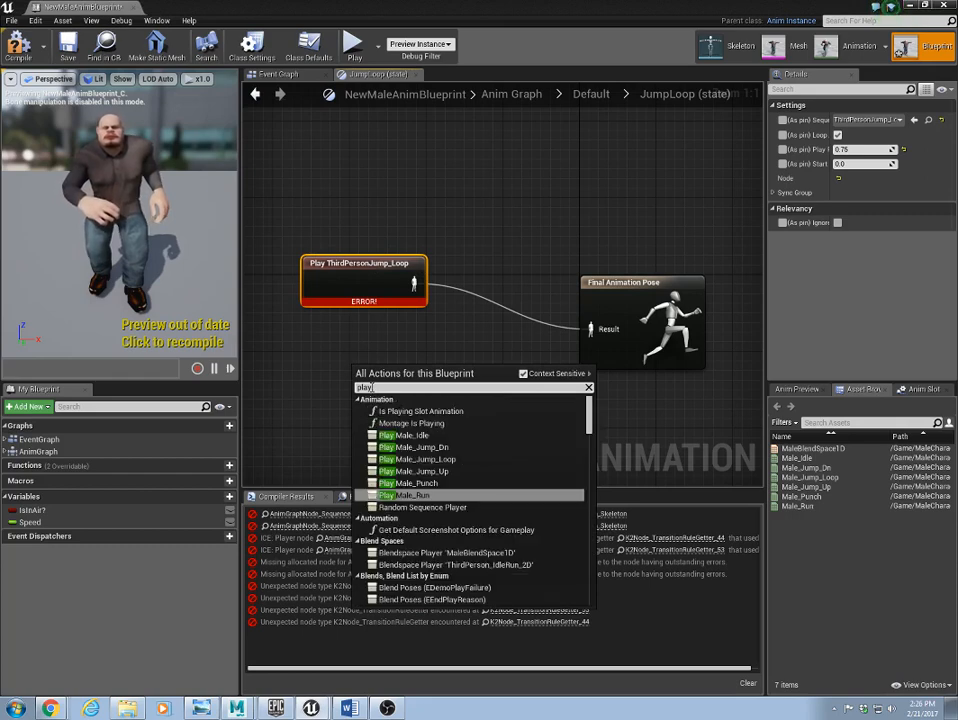
left_click(420, 459)
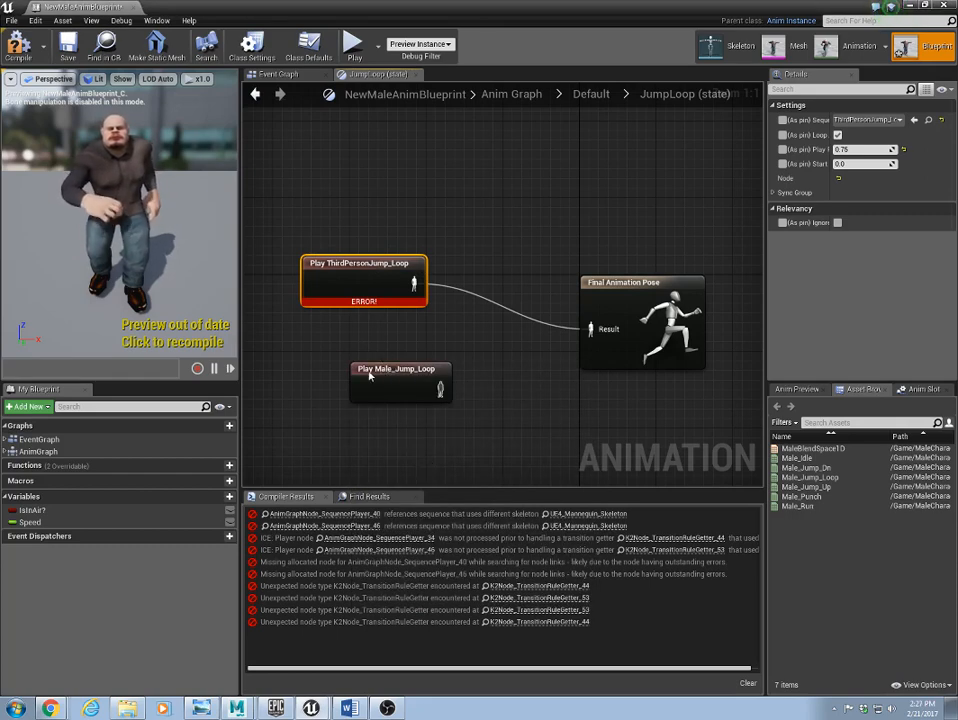
left_click_drag(418, 385, 604, 329)
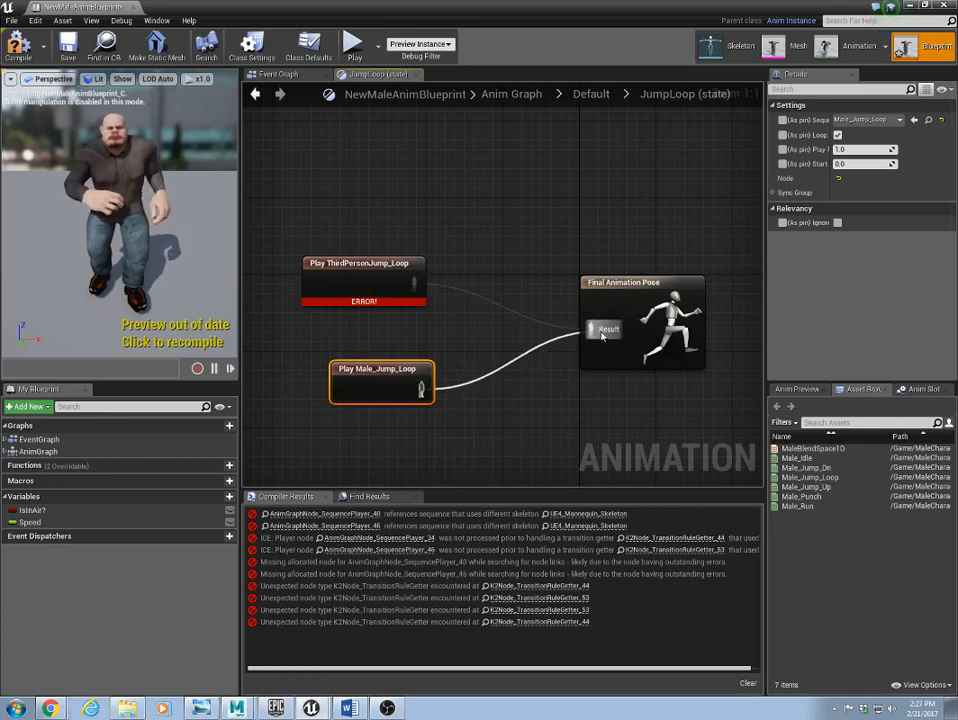
key("Delete")
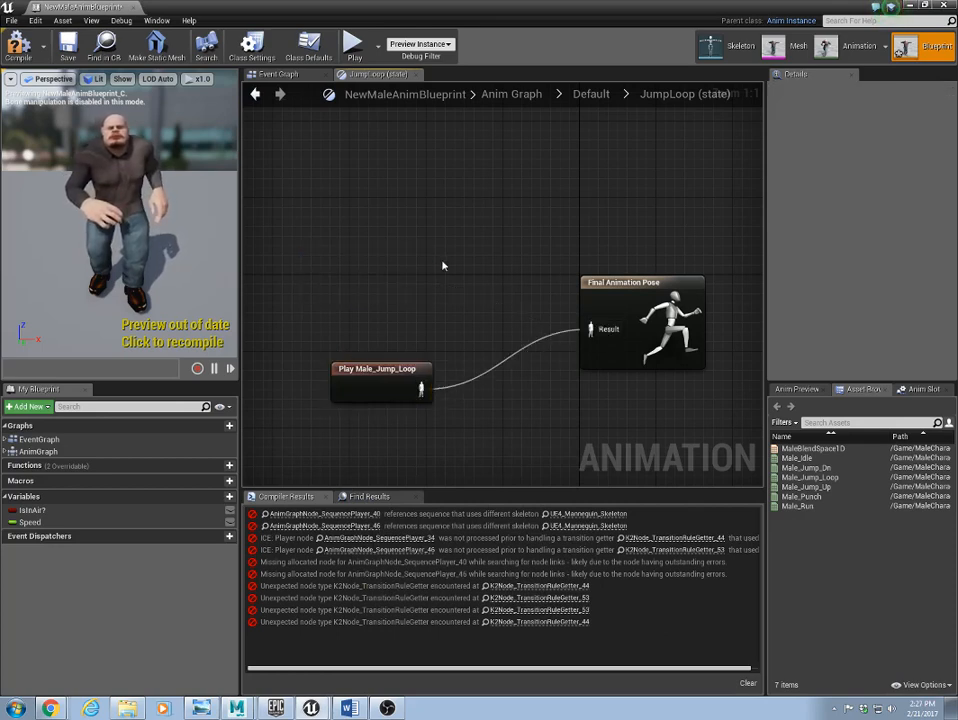
left_click(40, 50)
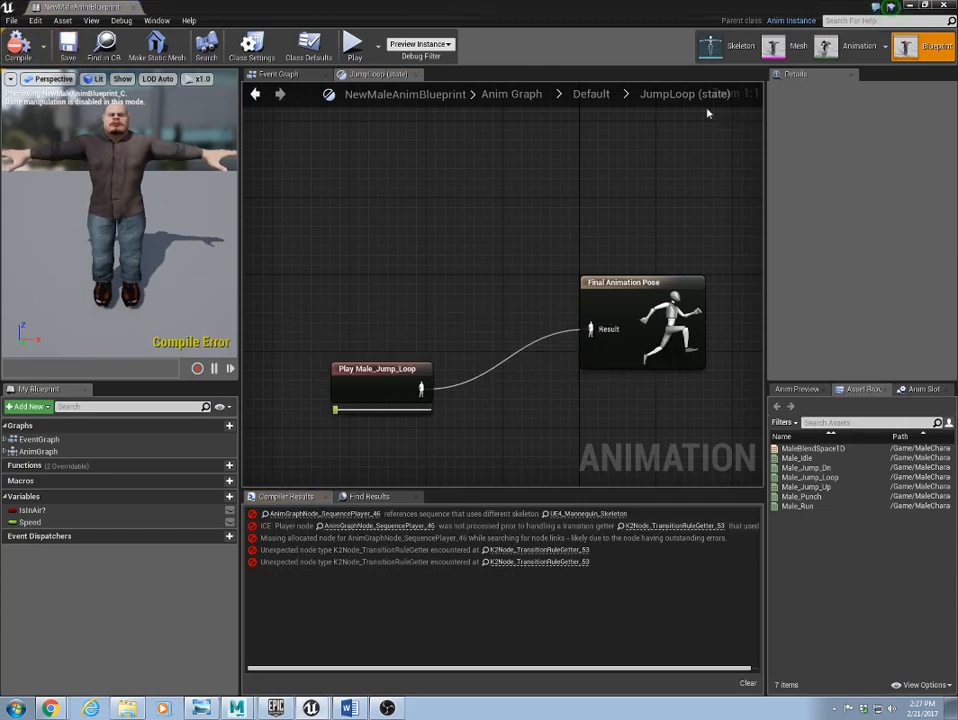
Step: Open the Male_Run animation in its editor, and go back to the blueprint's Default state machine
left_click(846, 52)
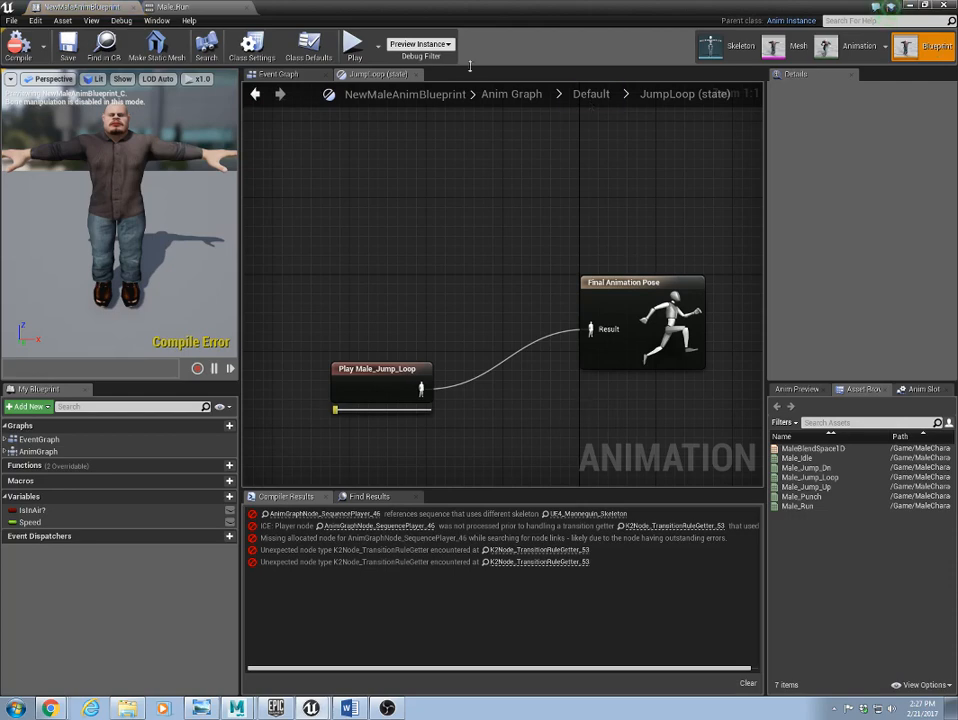
left_click(591, 94)
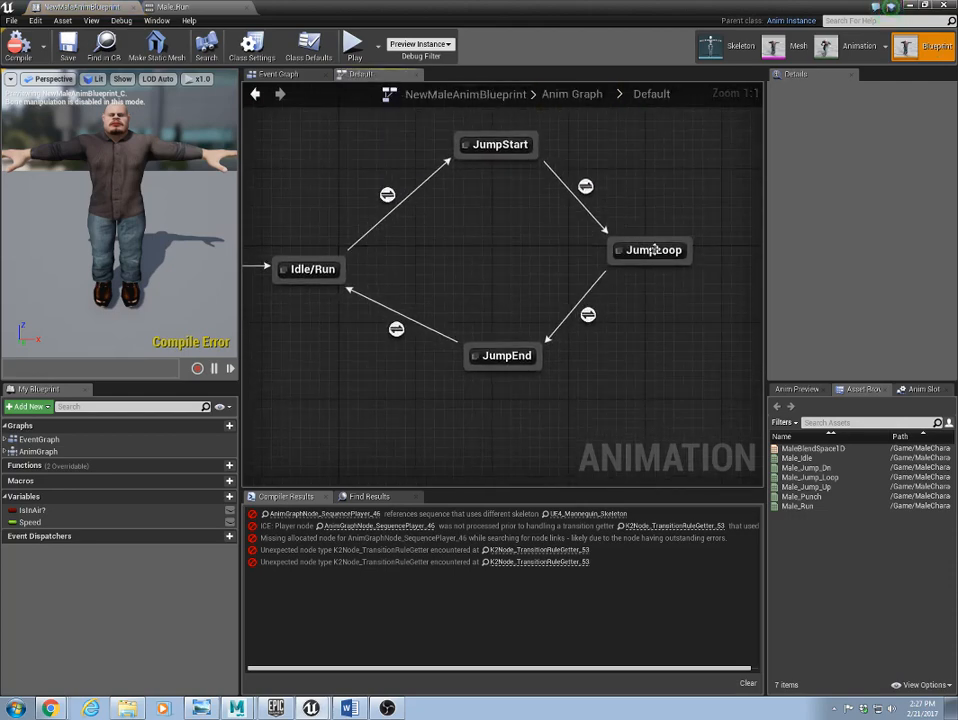
Step: Check the loop setting of the Play Male_Jump_Loop node in the JumpLoop state, and return to the Default state machine
double_click(653, 250)
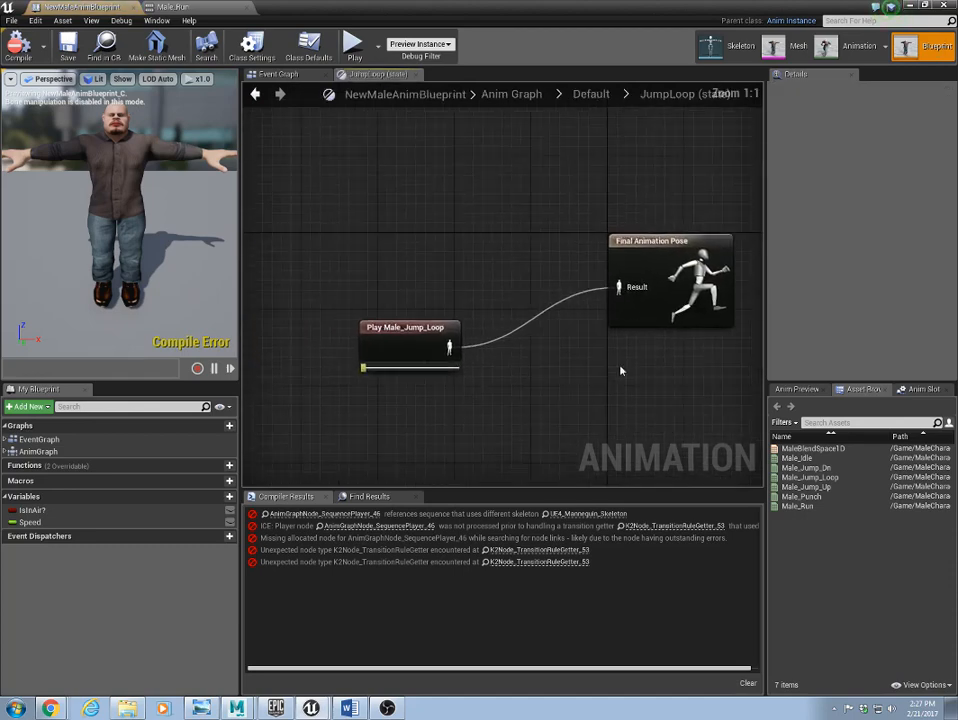
left_click(428, 338)
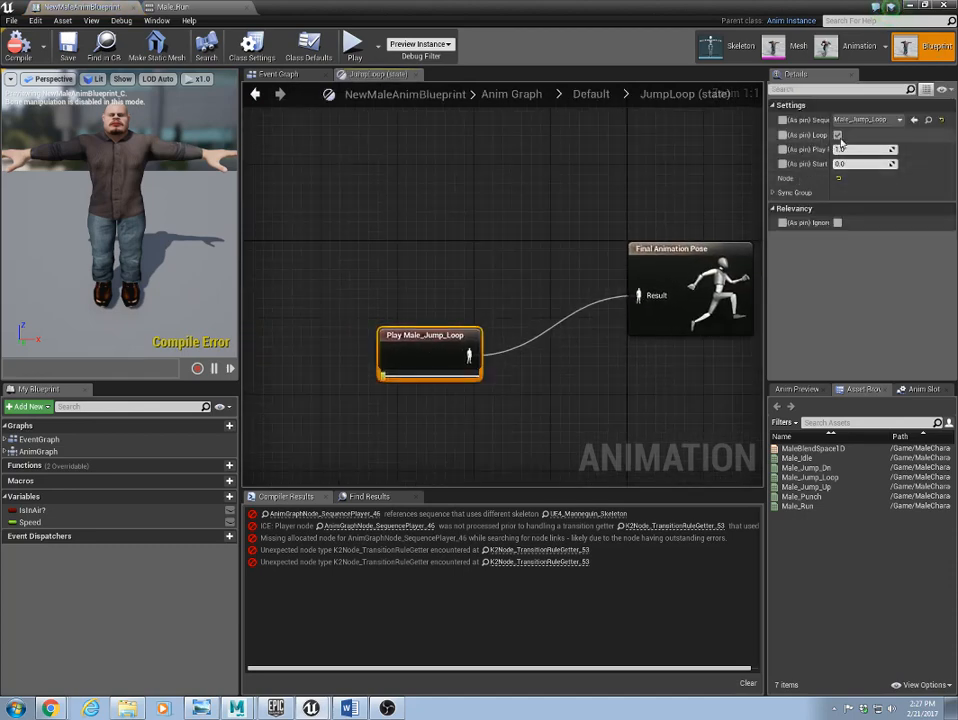
left_click(590, 94)
right_click_drag(675, 385, 519, 319)
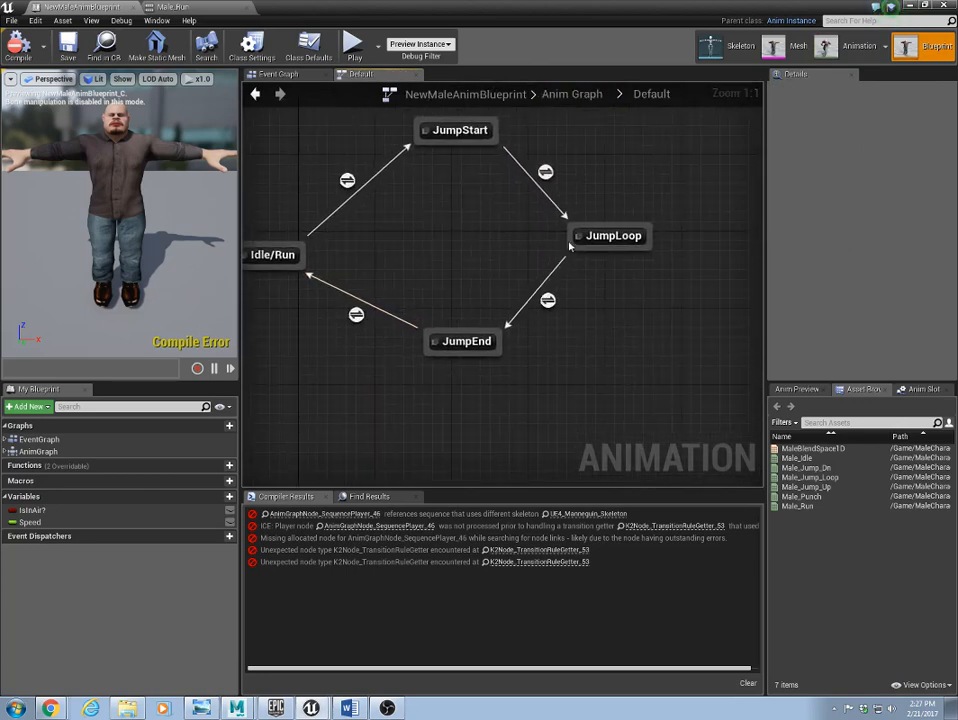
Step: Open the JumpLoop to JumpEnd transition rule, copy its NOT node, and return to the Default state machine
left_click(548, 301)
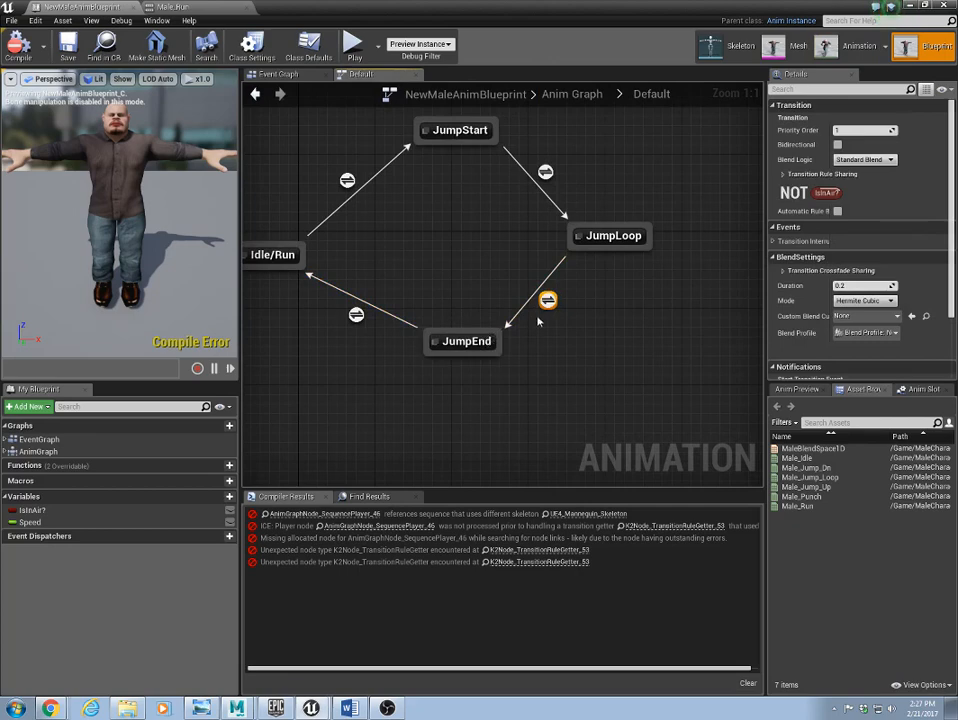
double_click(549, 302)
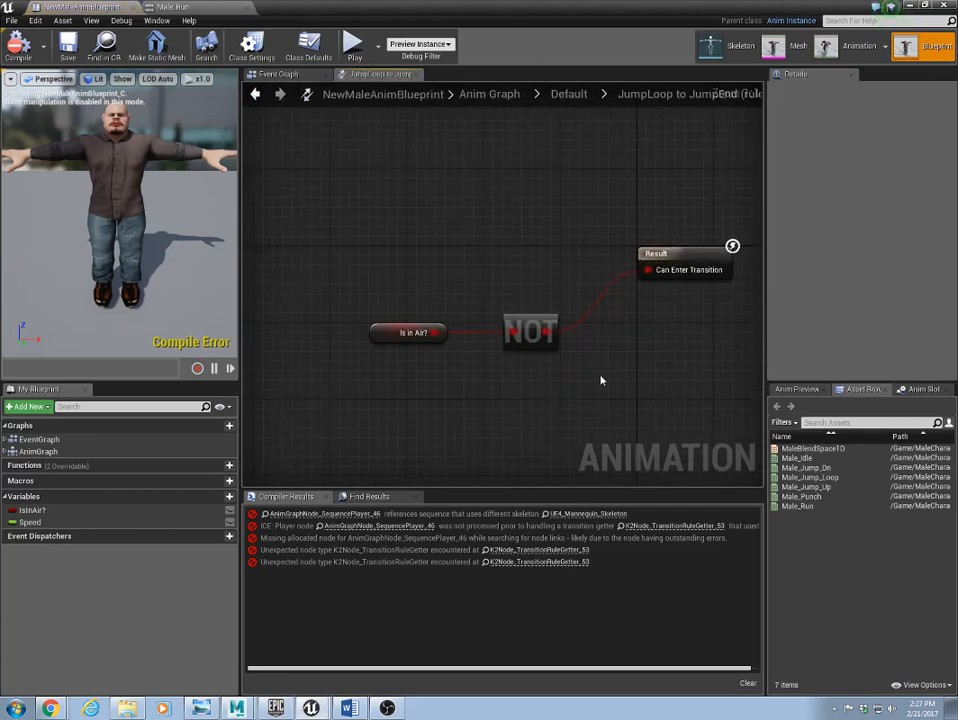
left_click_drag(543, 338, 553, 290)
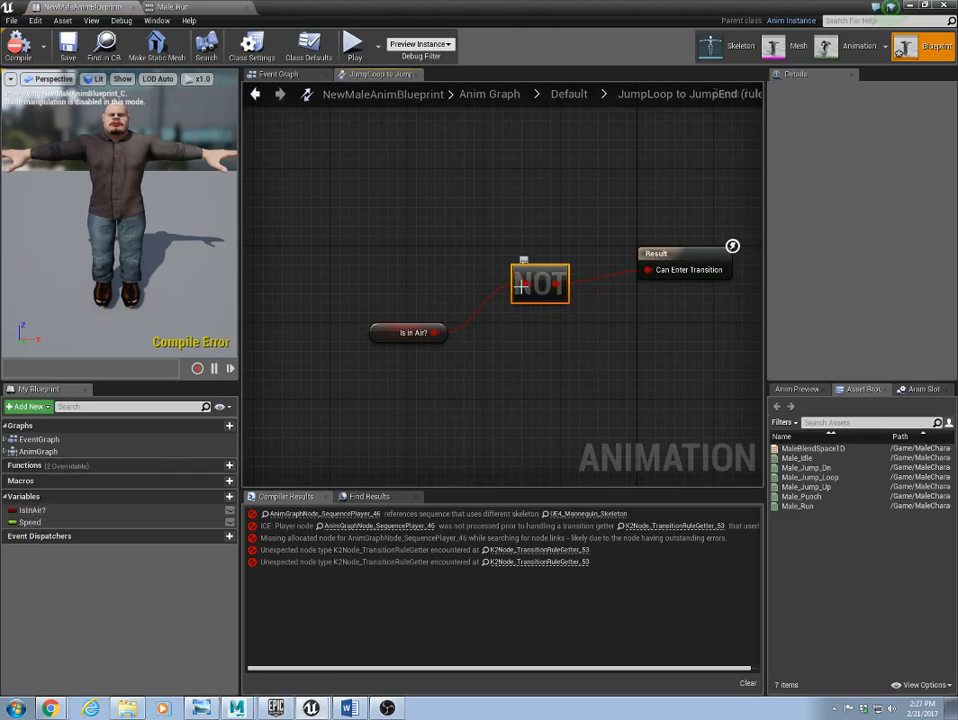
left_click(389, 306)
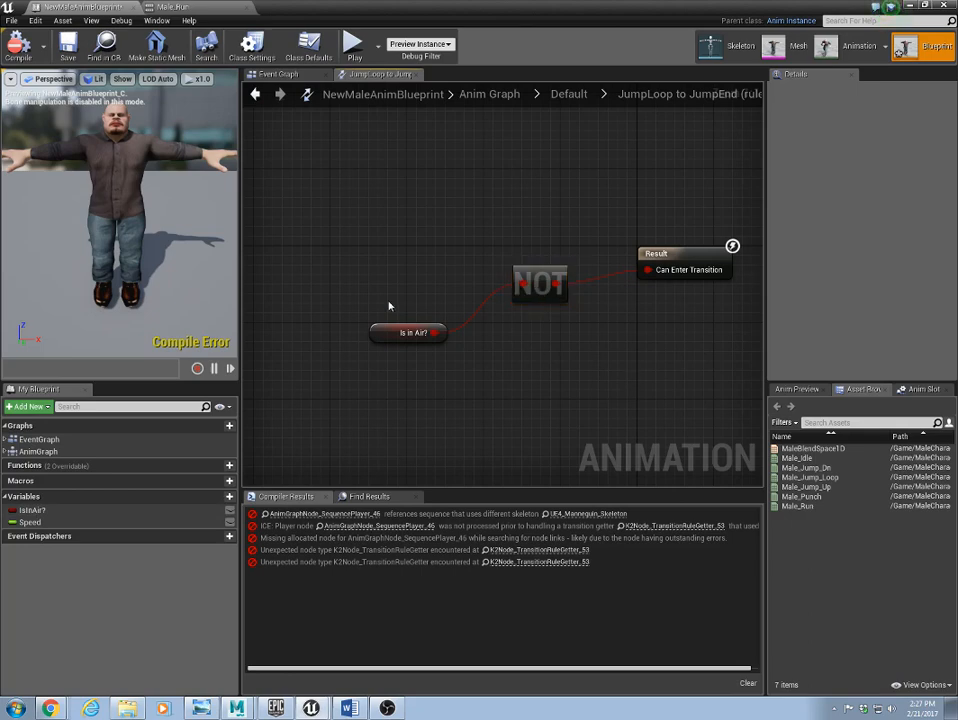
left_click_drag(345, 254, 446, 358)
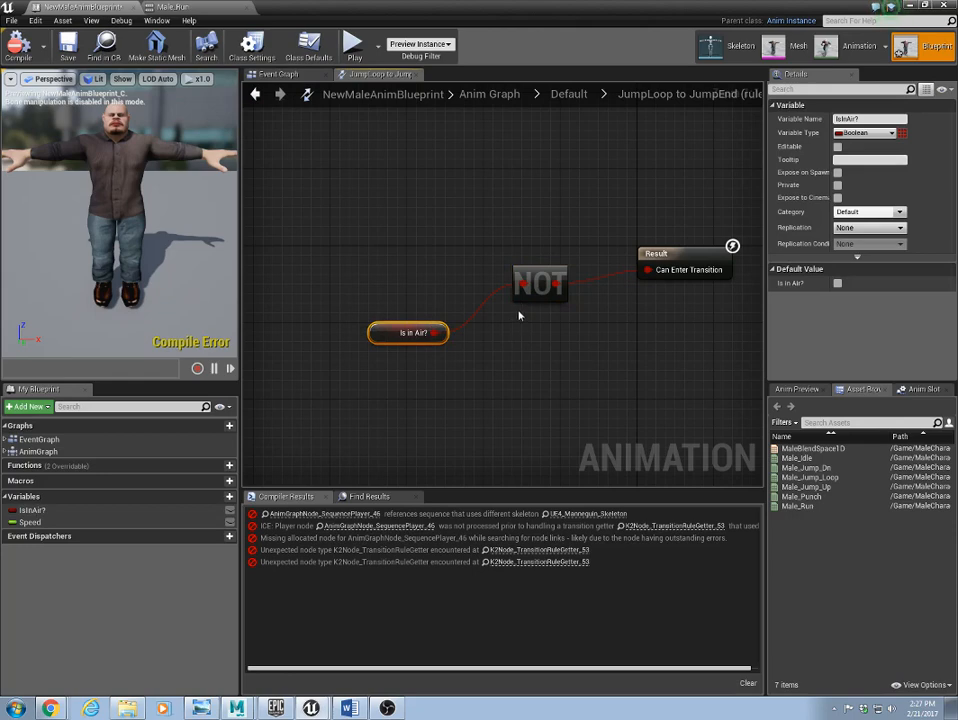
left_click(543, 282)
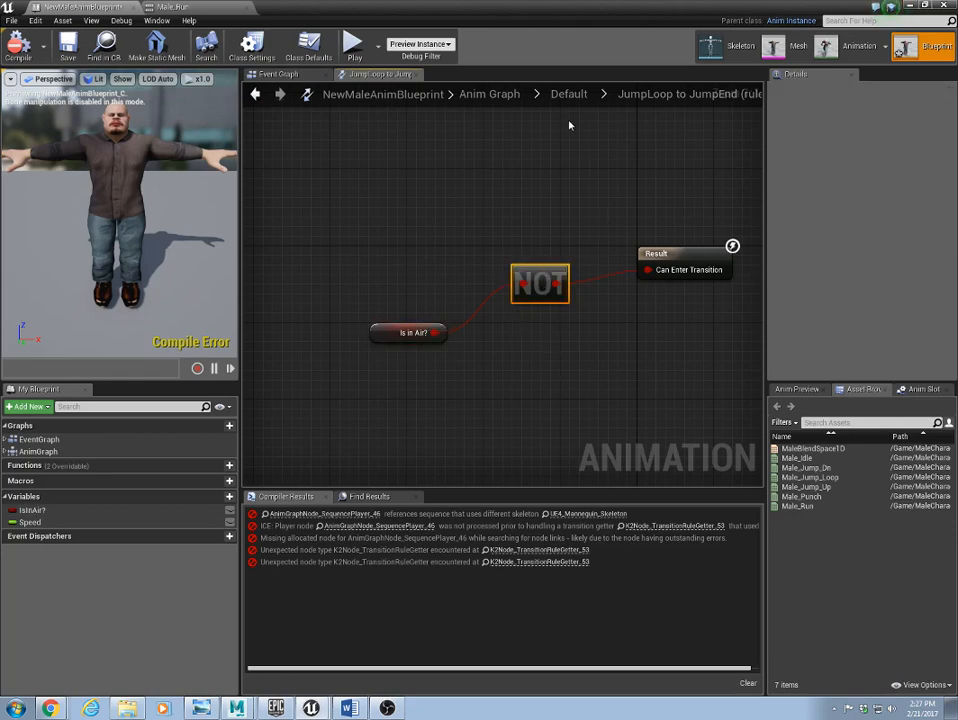
left_click(568, 93)
Step: Delete the transition from JumpLoop to JumpEnd and draw a new one between the same states
left_click(713, 362)
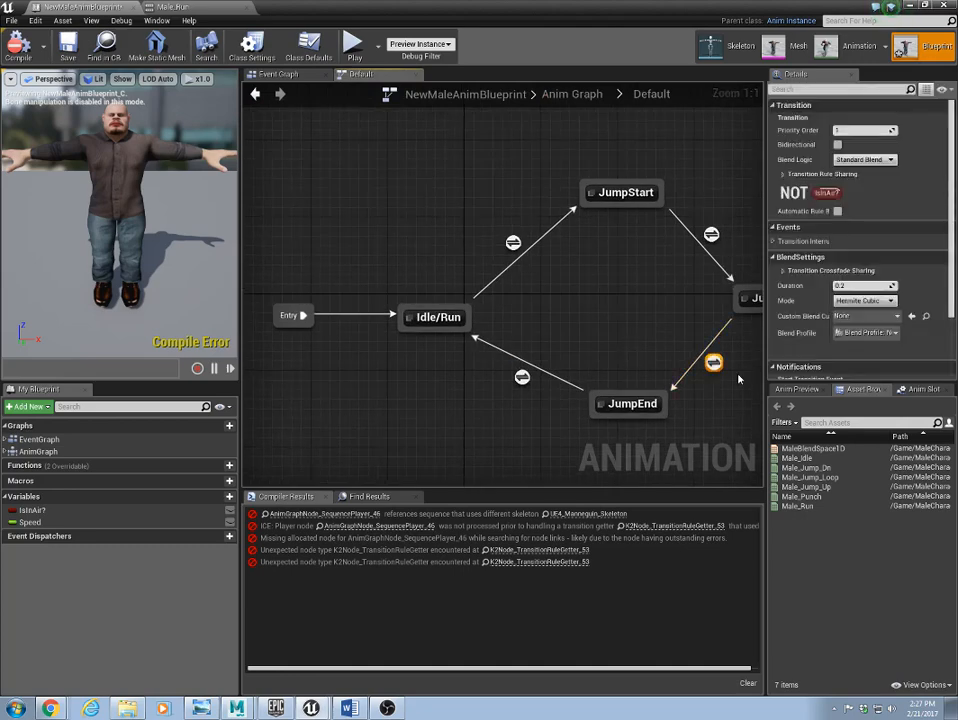
key("Delete")
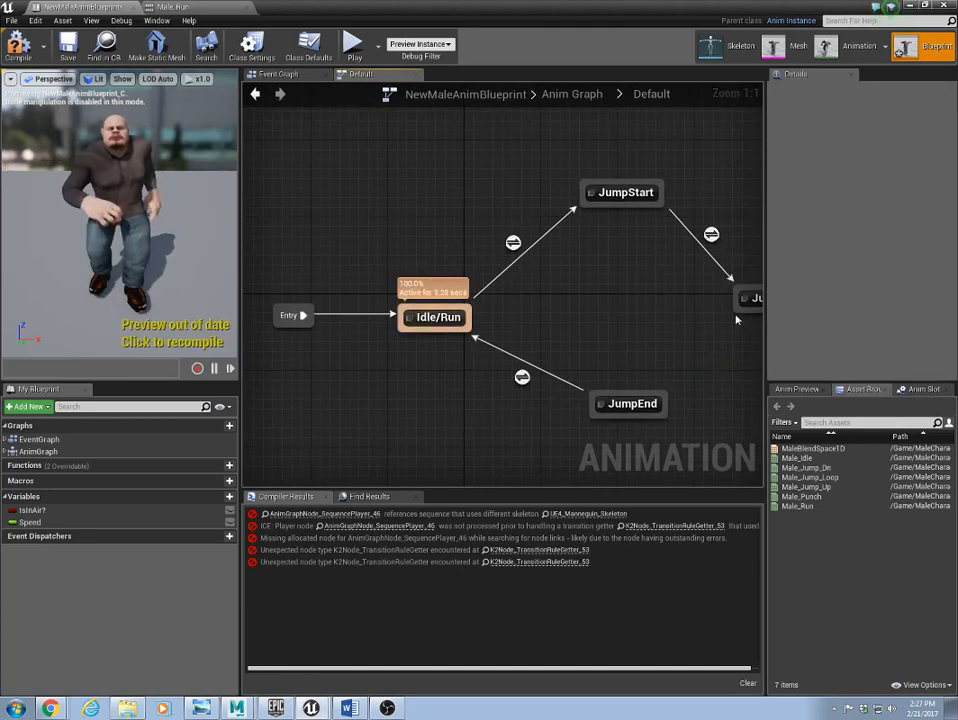
left_click_drag(740, 312, 667, 398)
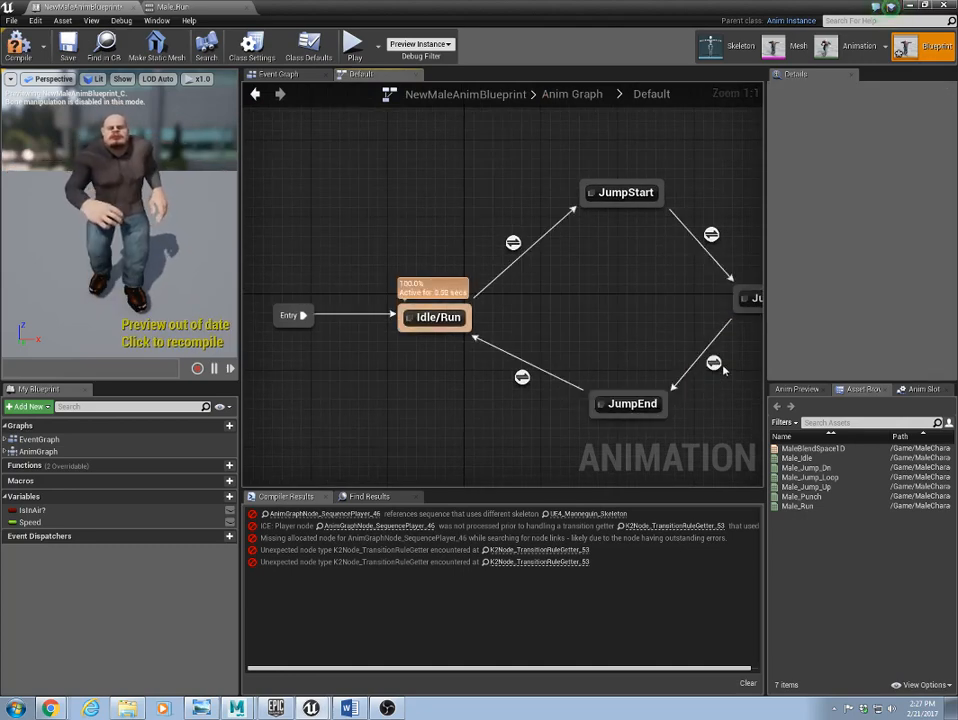
Step: Open the new JumpLoop to JumpEnd transition rule and paste the NOT node in front of the Result node
double_click(718, 367)
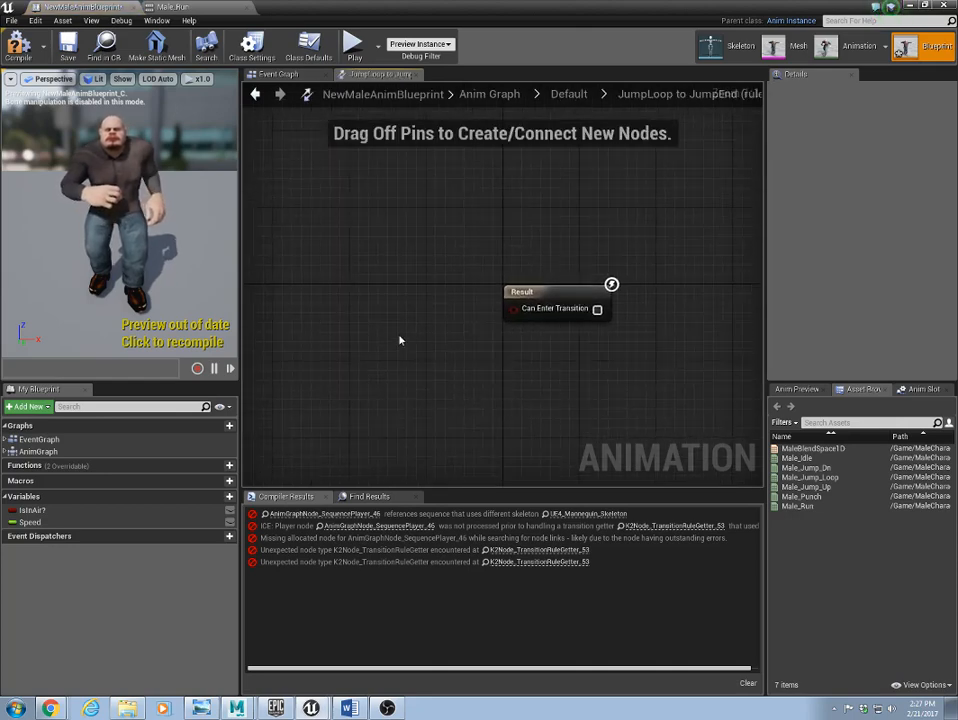
left_click_drag(554, 296, 669, 305)
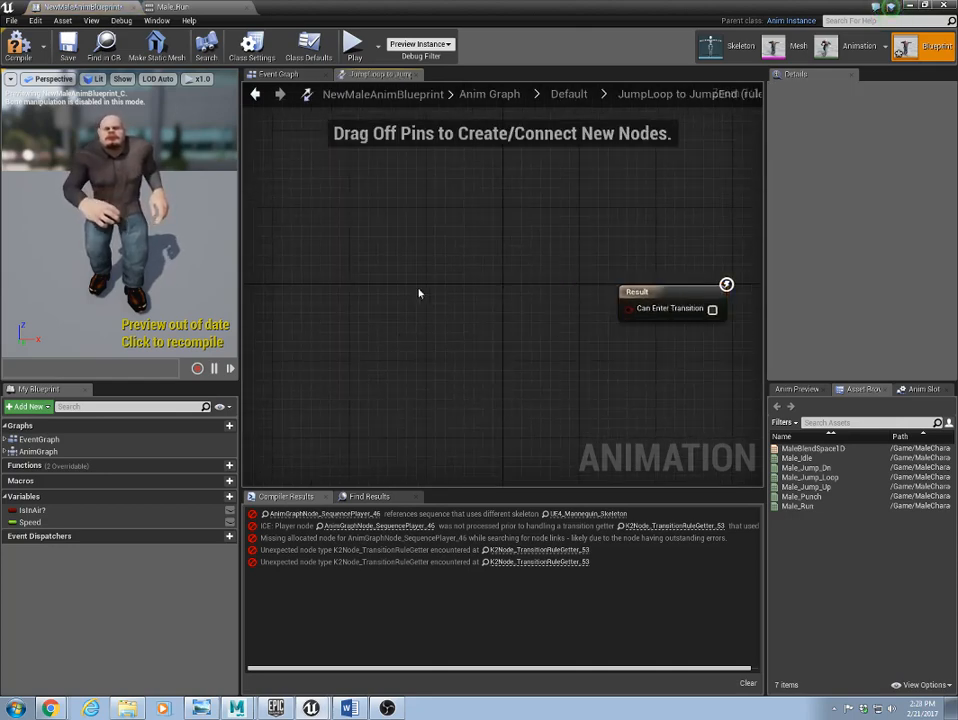
key("ctrl+v")
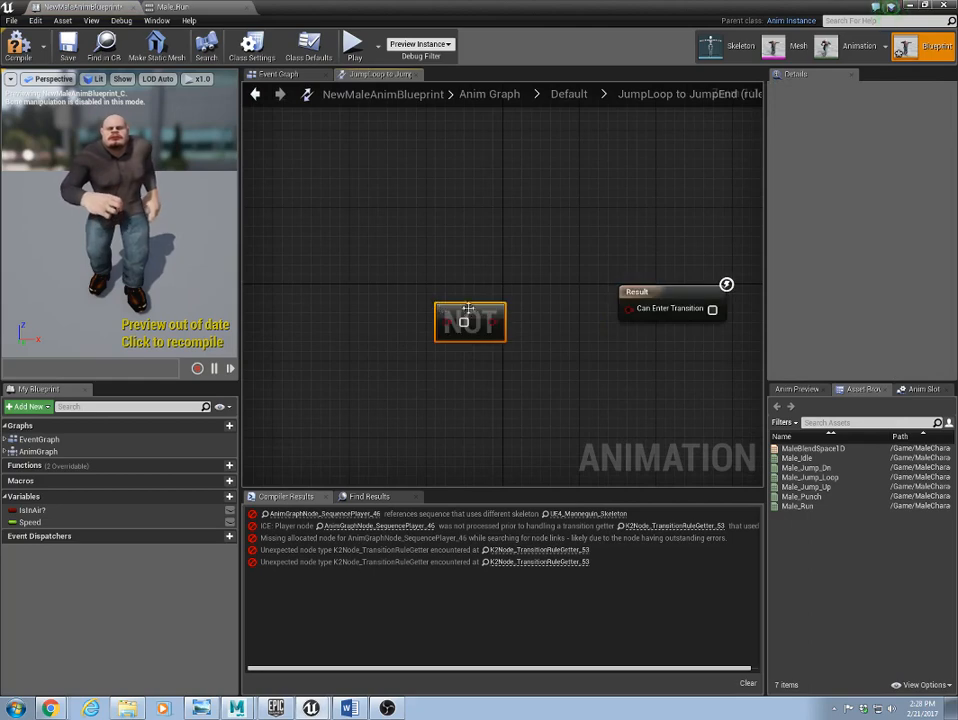
left_click_drag(470, 314, 560, 305)
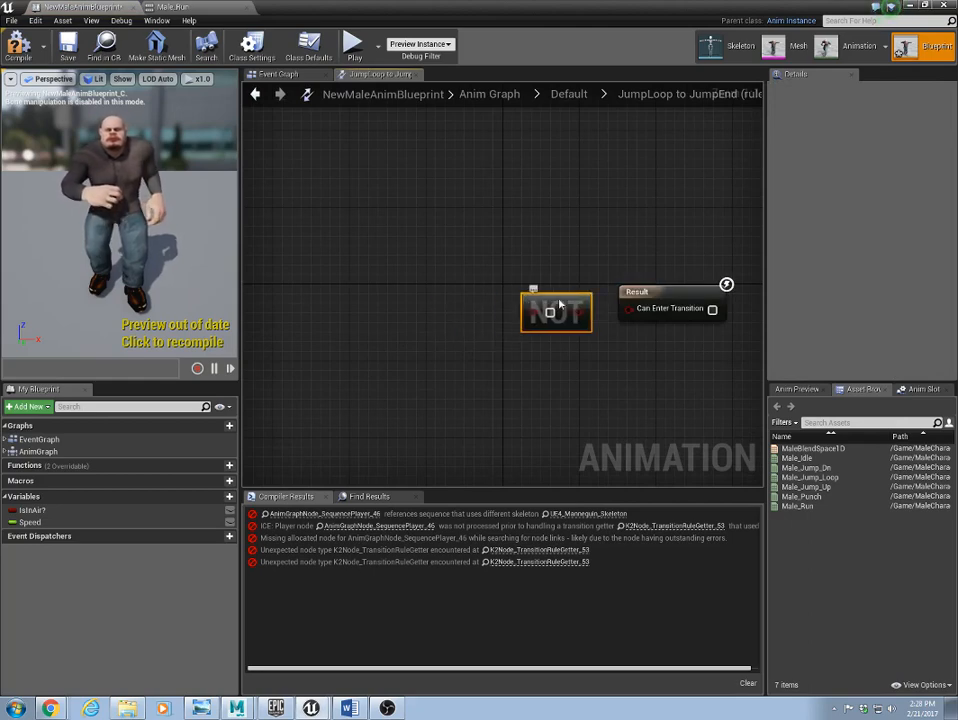
Step: Add a Get node for the IsInAir? variable in front of the NOT node, spacing NOT away from Result
left_click(32, 510)
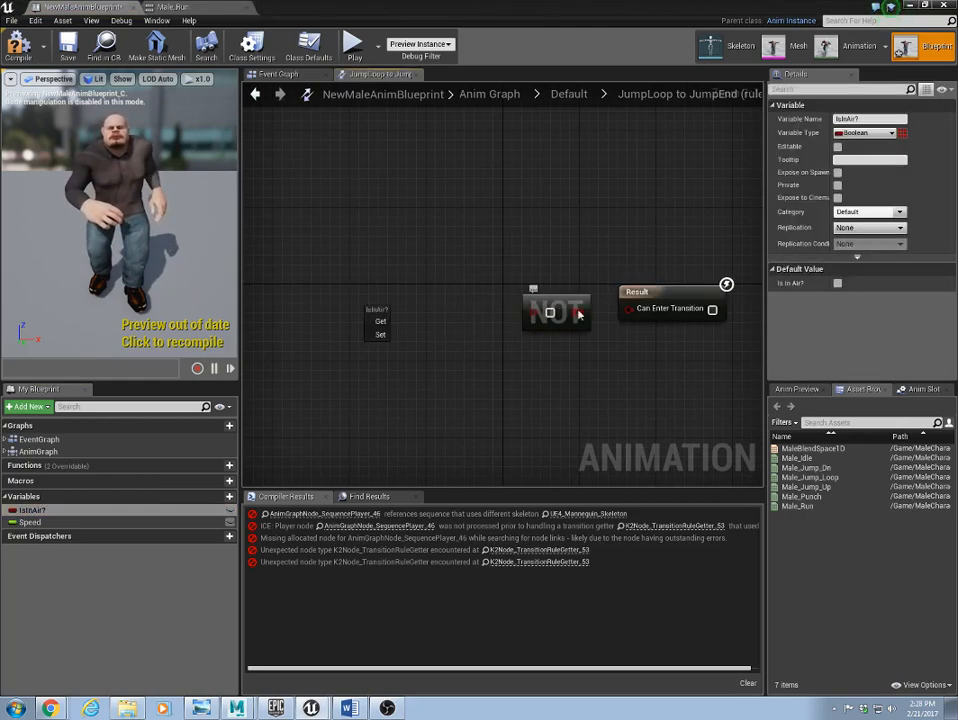
left_click_drag(568, 304, 490, 304)
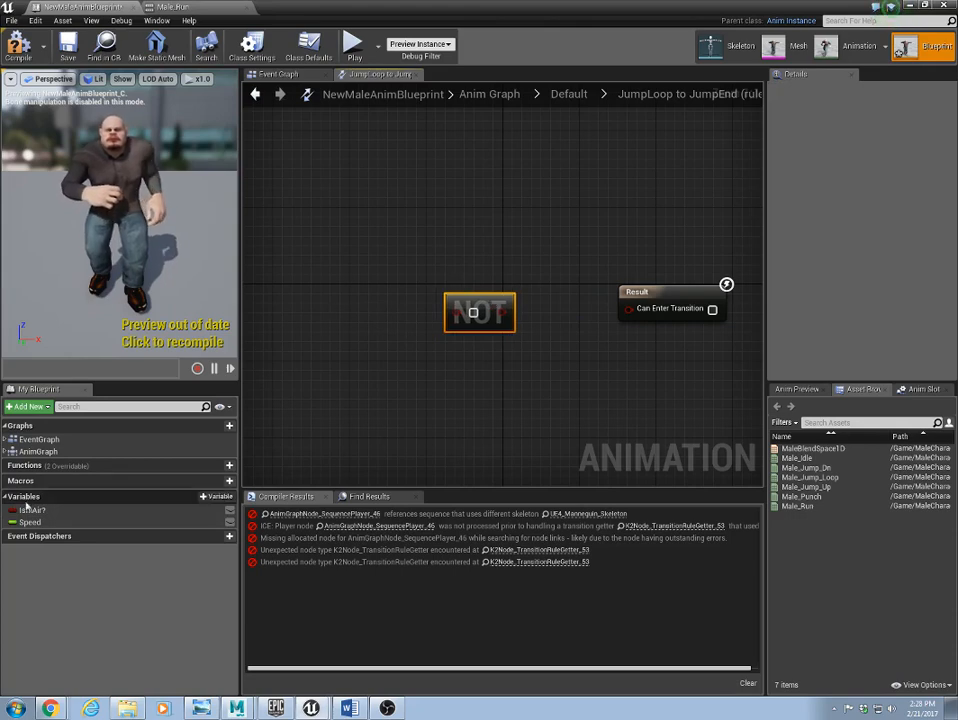
left_click_drag(32, 510, 318, 302)
left_click(330, 317)
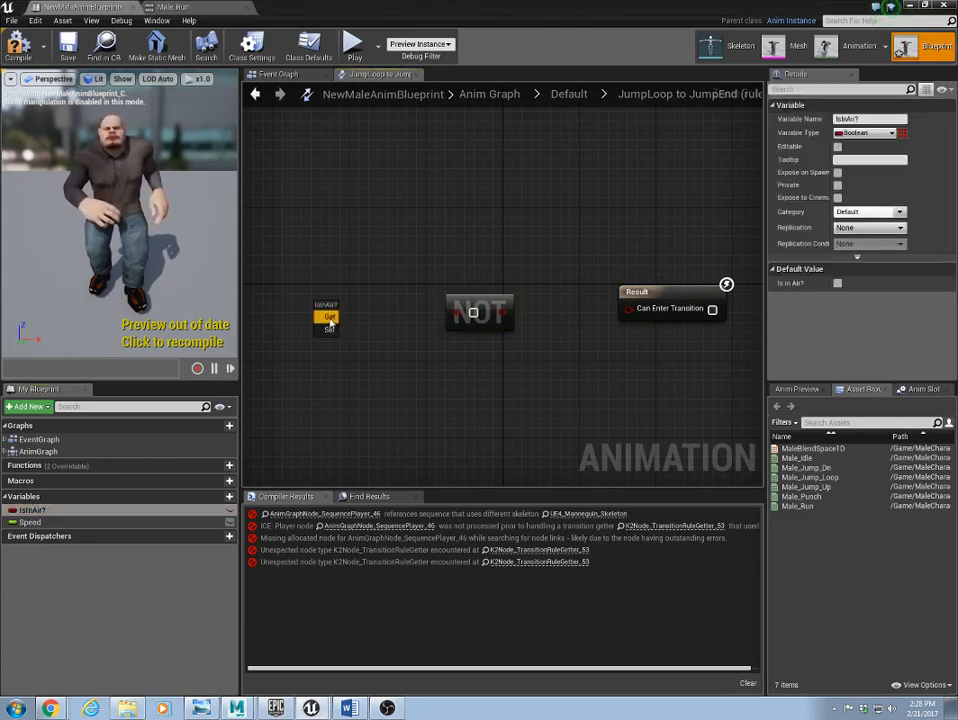
Step: Connect Is in Air? to the NOT input and the NOT output to Can Enter Transition, and compile the blueprint
left_click_drag(389, 314, 462, 313)
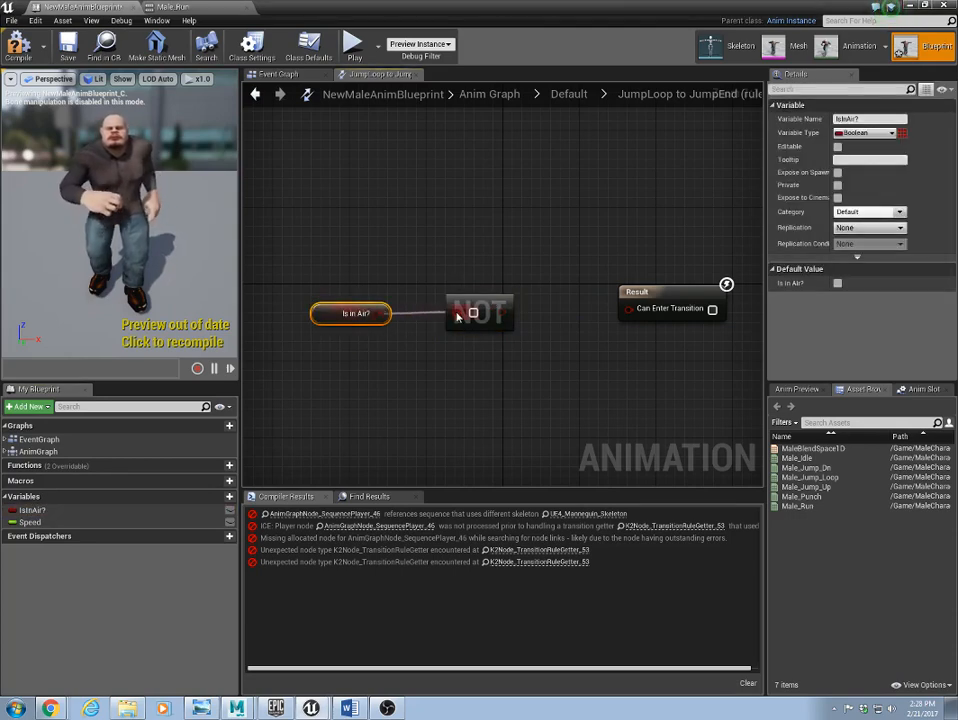
left_click_drag(620, 307, 628, 308)
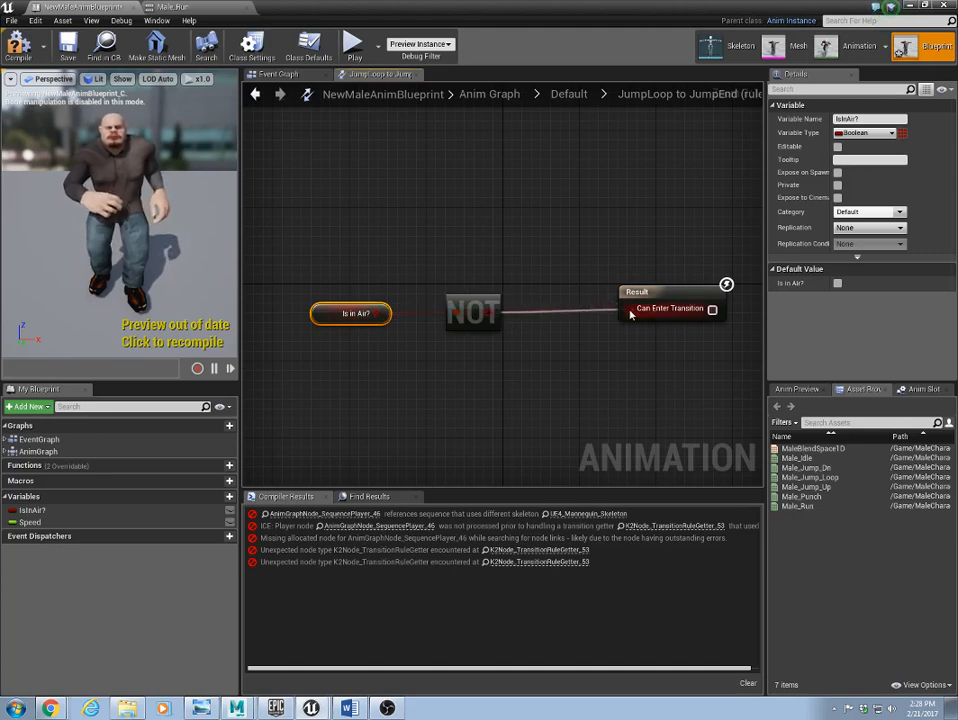
left_click(466, 302)
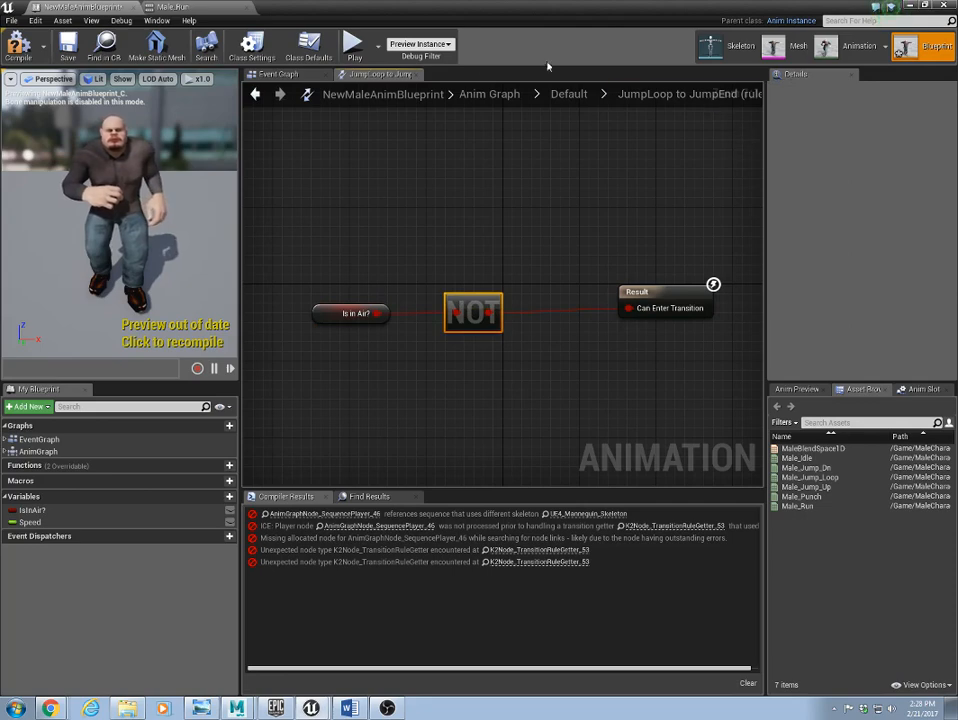
left_click(568, 93)
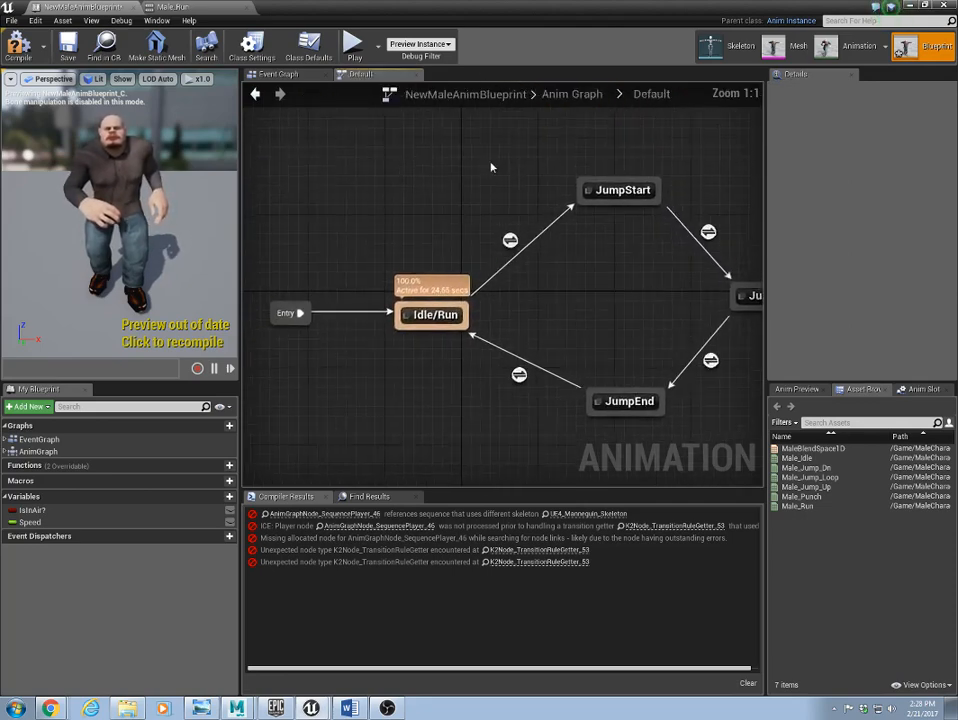
left_click(17, 45)
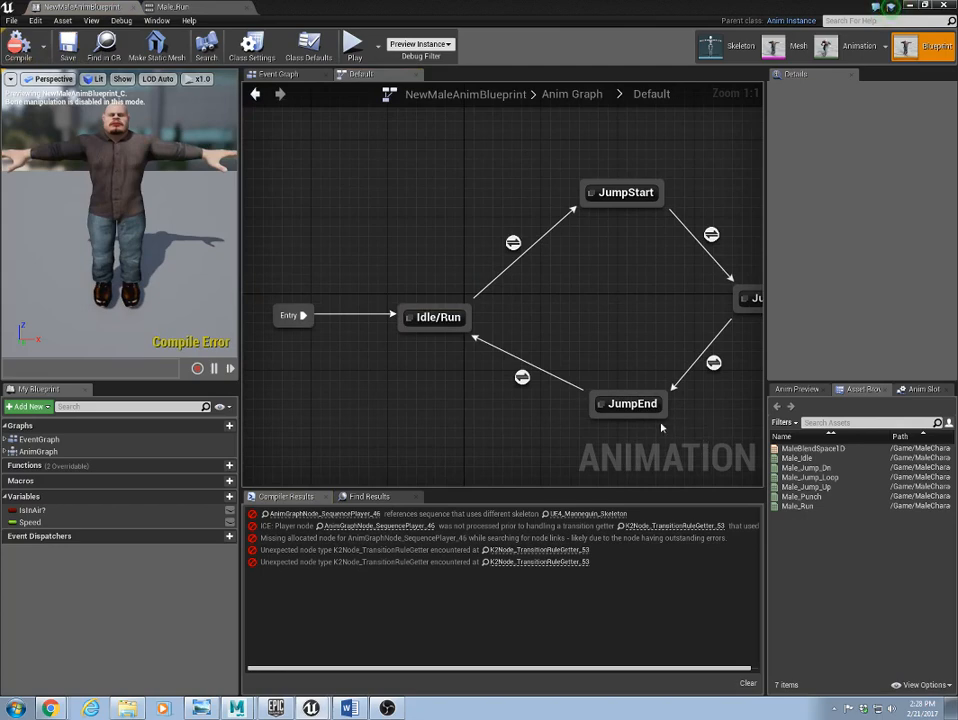
Step: Open the JumpEnd state of the Default state machine and move the Play ThirdPerson_Jump node away from the Final Animation Pose
left_click(636, 405)
right_click_drag(617, 340, 532, 284)
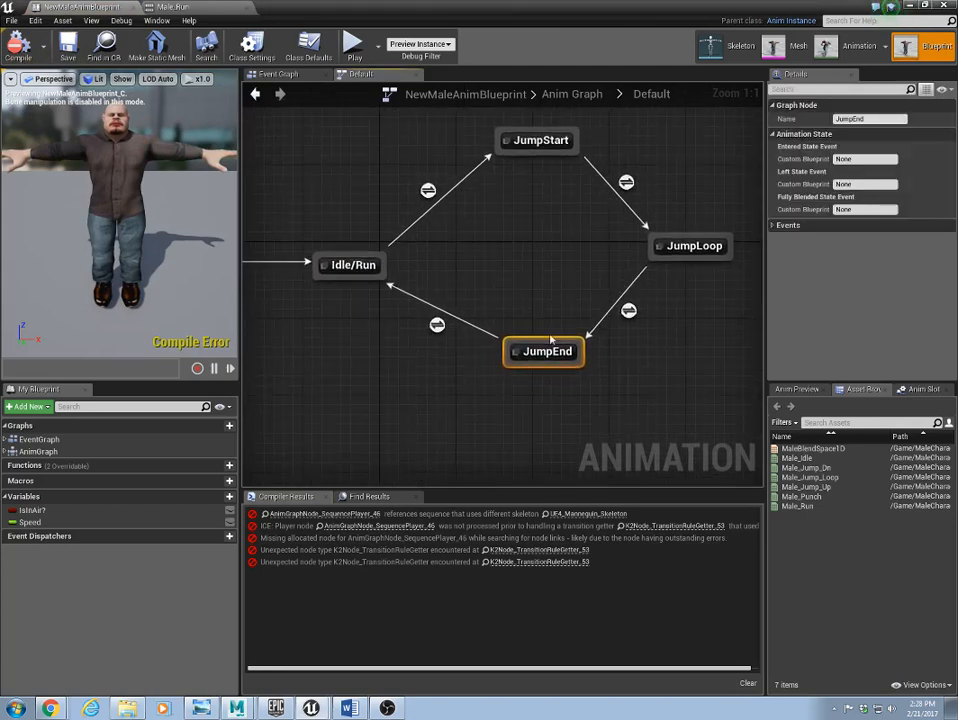
double_click(547, 352)
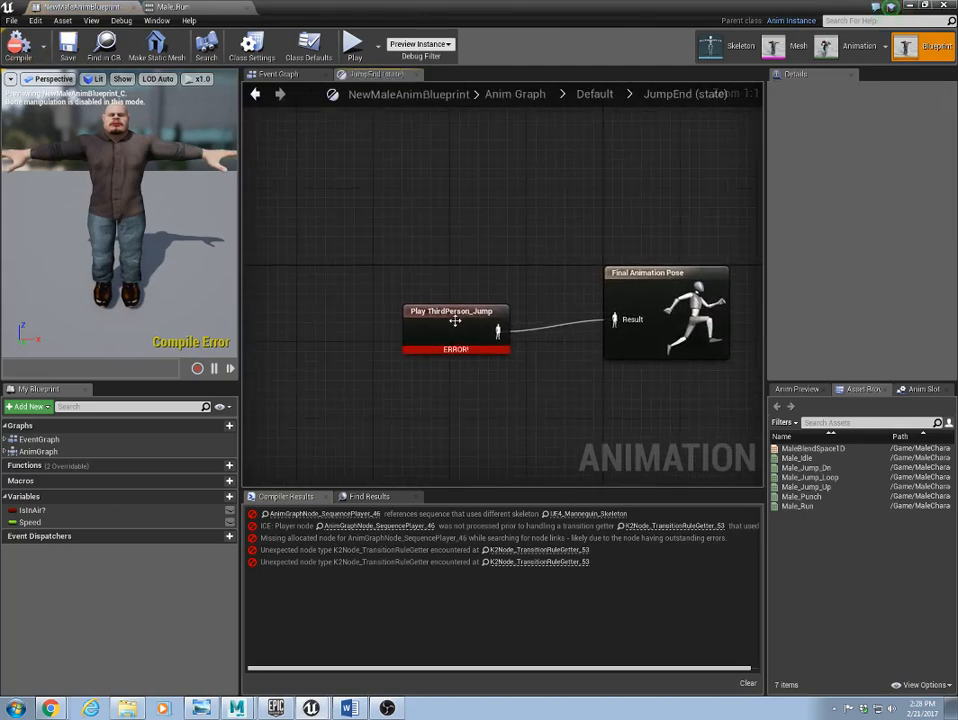
left_click_drag(452, 308, 399, 201)
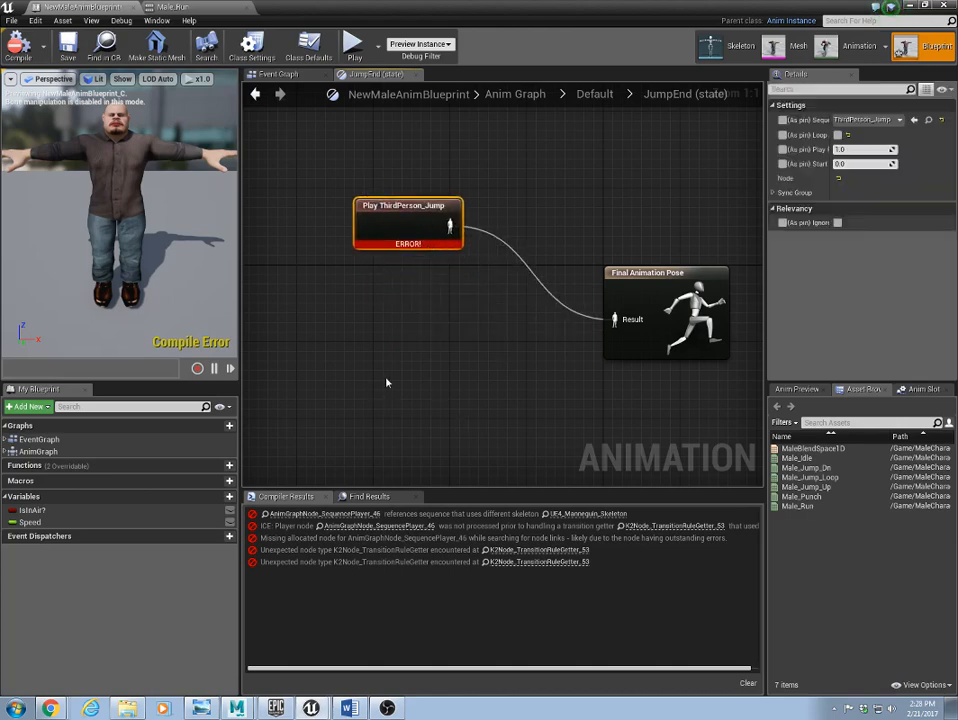
right_click(410, 374)
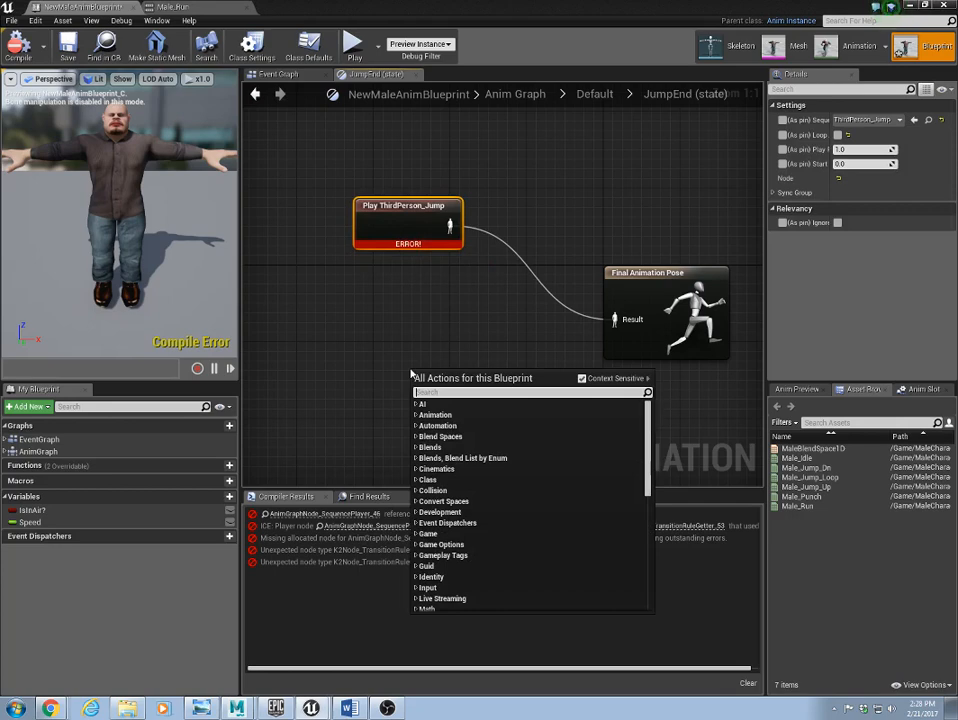
type("pla")
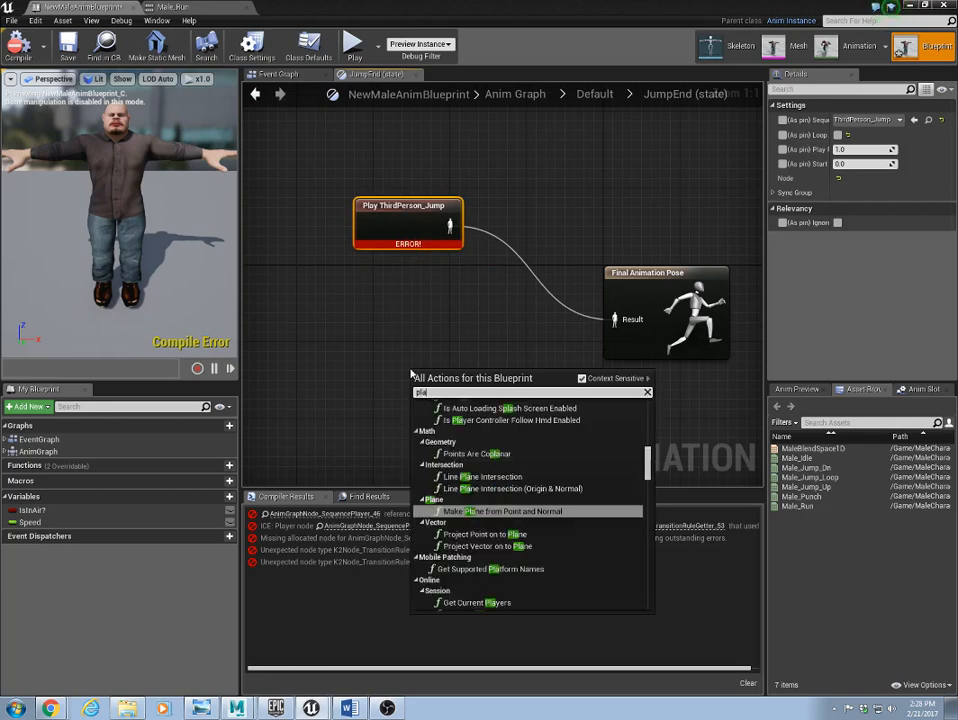
left_click(494, 336)
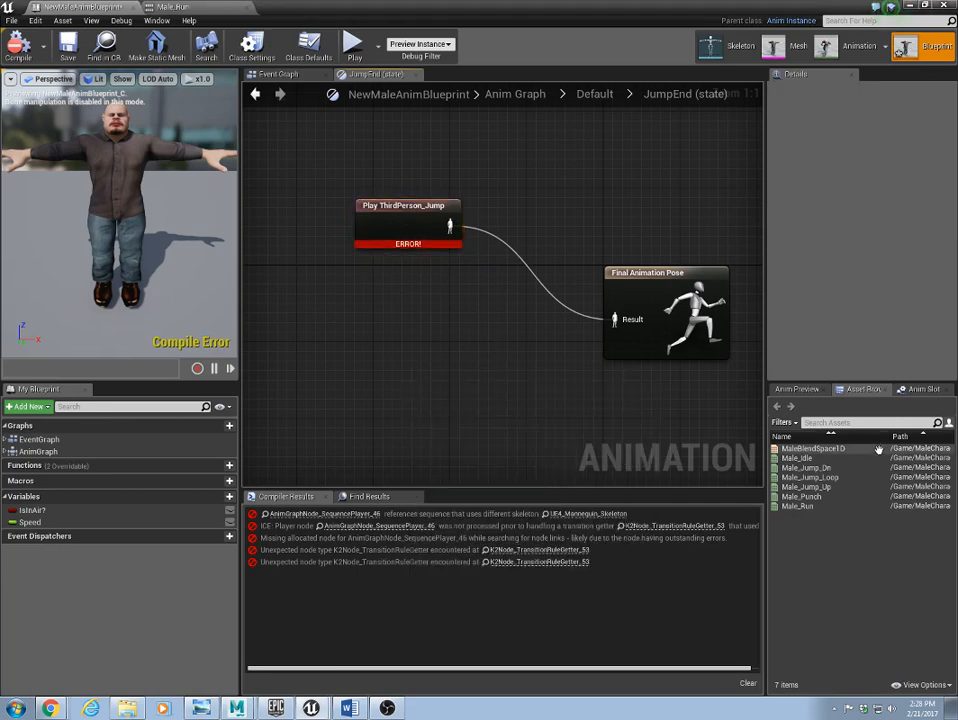
Step: Replace the Play ThirdPerson_Jump node with a Play Male_Jump_Dn node feeding the Final Animation Pose Result, and compile the blueprint
left_click(807, 474)
left_click(807, 467)
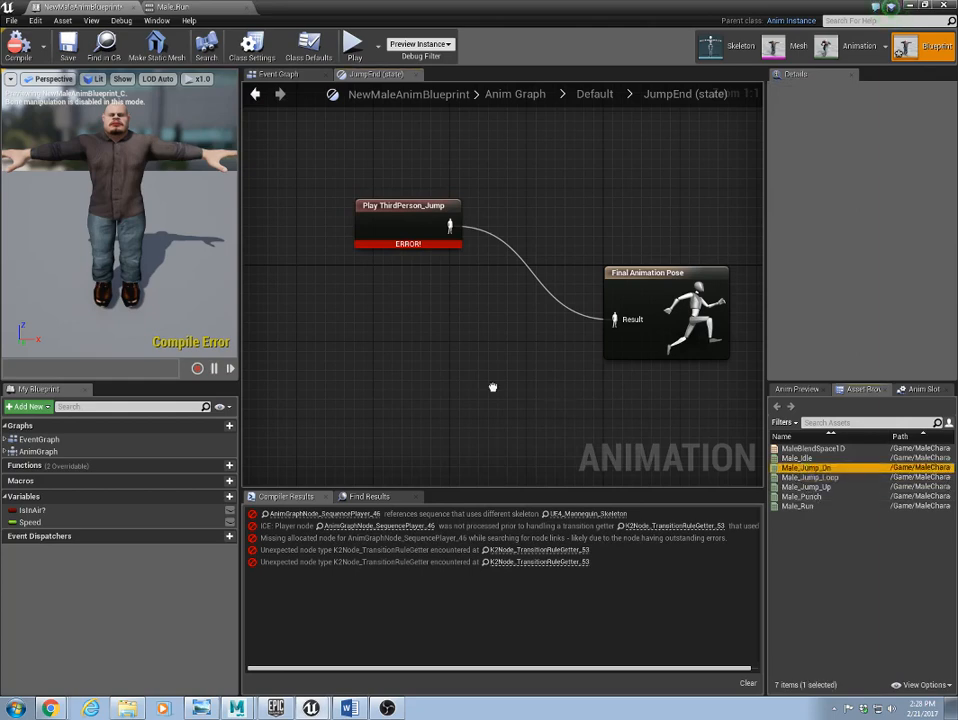
left_click_drag(492, 387, 370, 368)
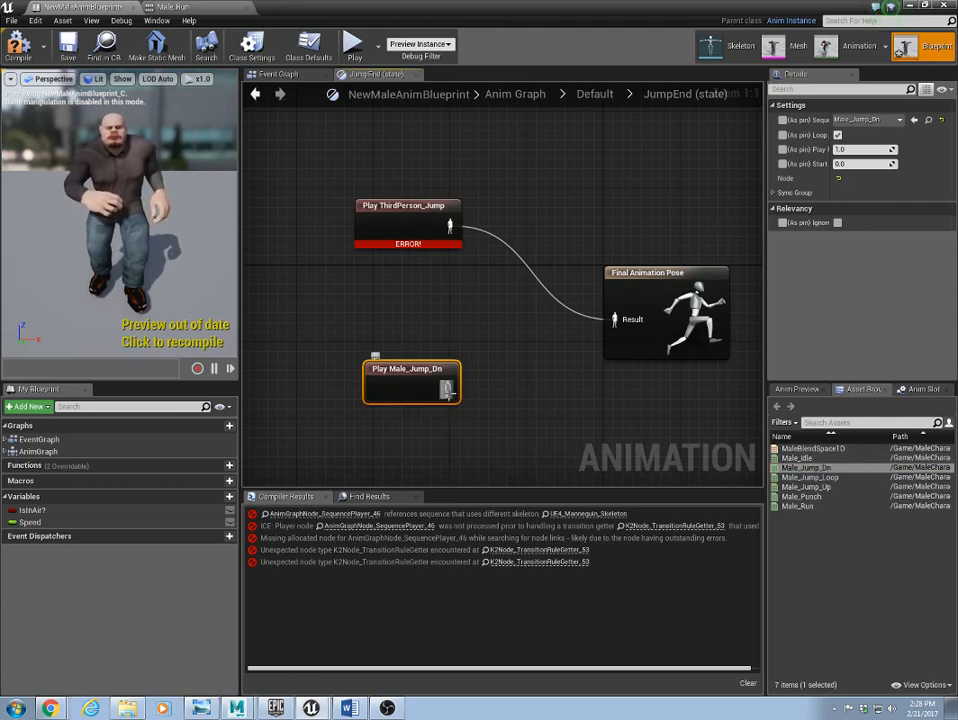
left_click_drag(447, 390, 614, 319)
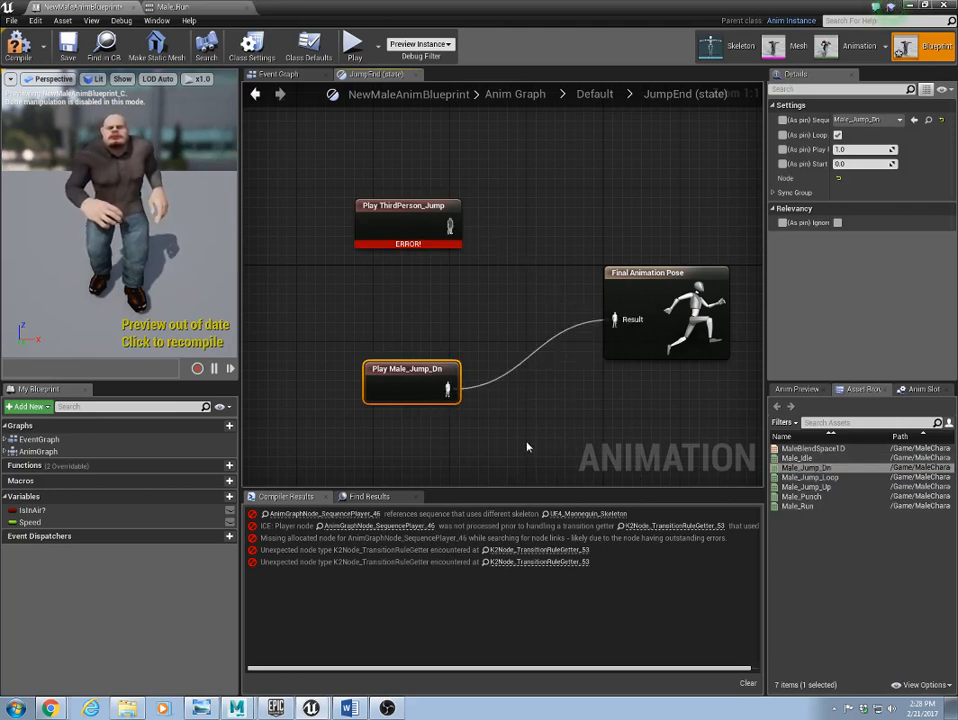
left_click(383, 237)
key("Delete")
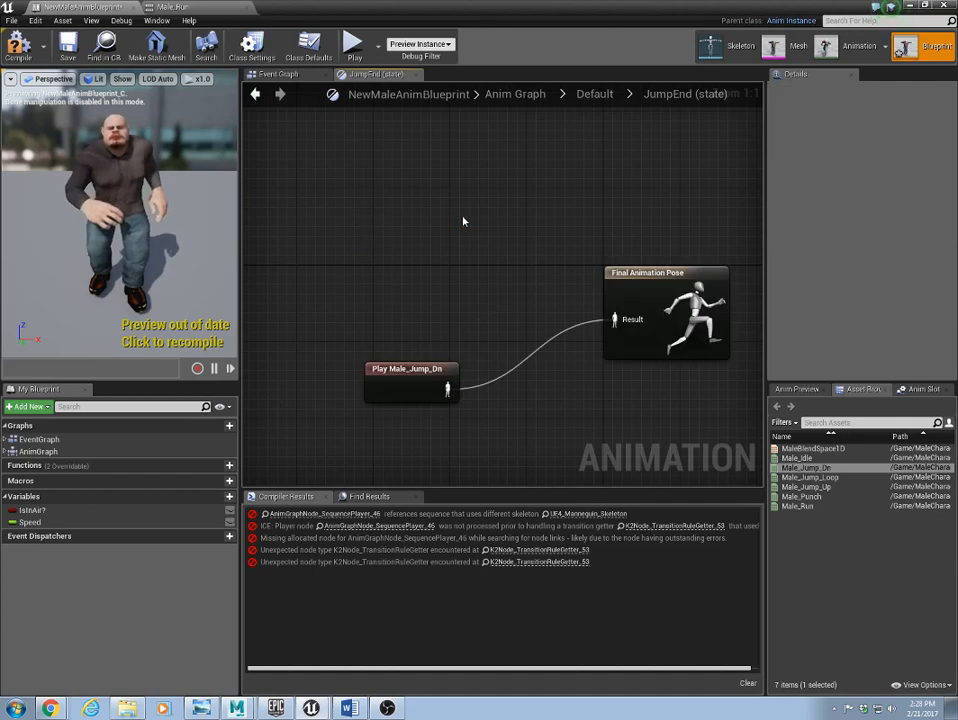
left_click(20, 50)
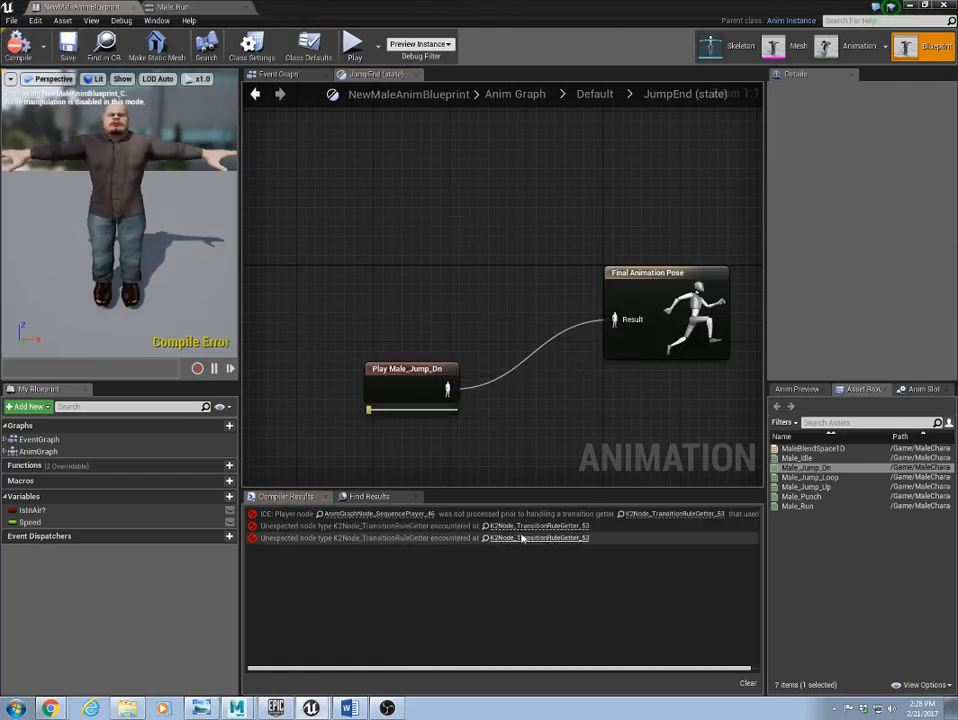
Step: Open the JumpEnd to Idle/Run transition rule of the Default state machine and copy its less-than node with the 0.1 threshold
left_click(595, 95)
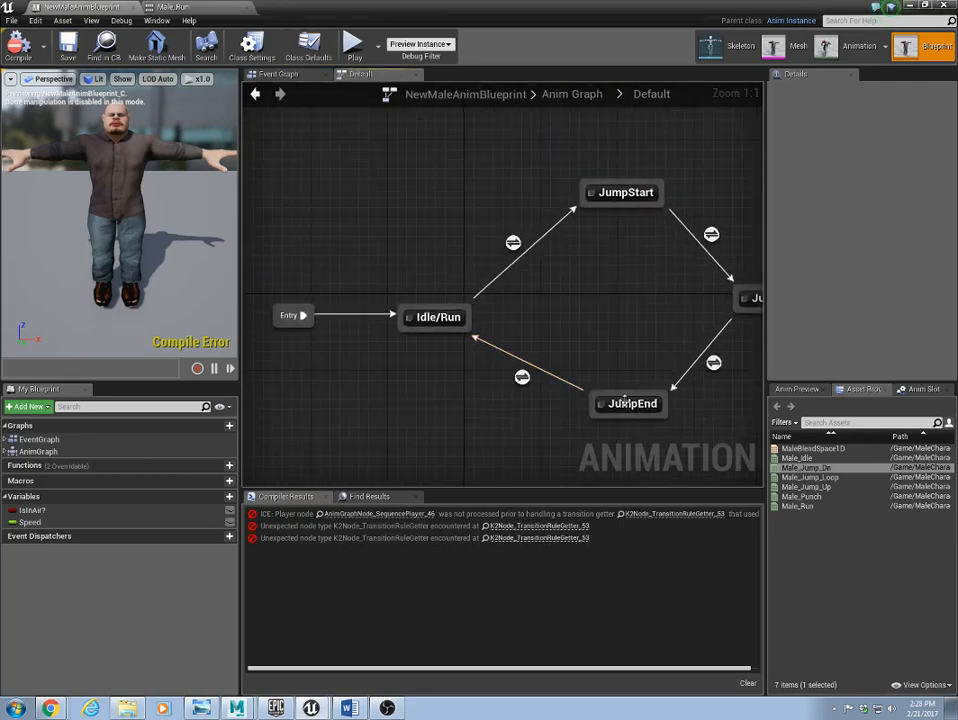
left_click(521, 377)
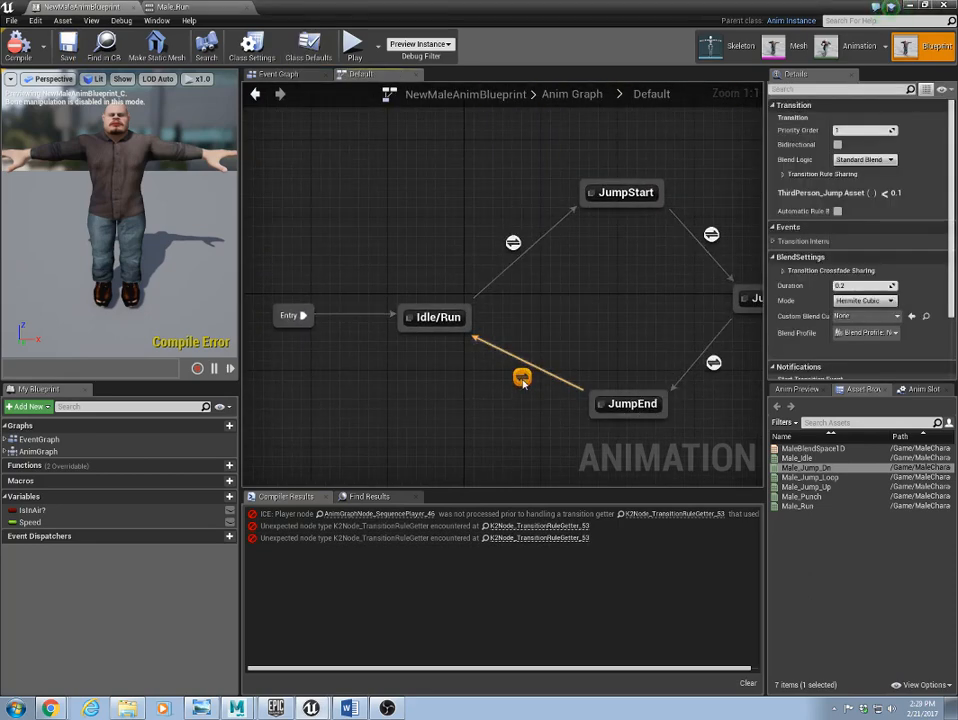
double_click(521, 378)
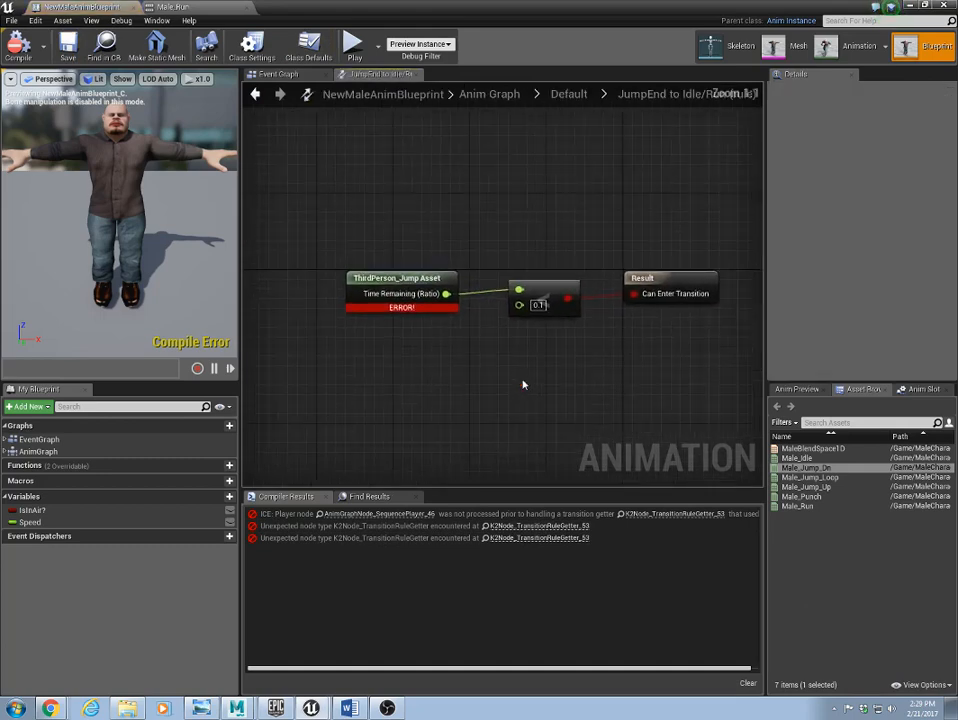
left_click(569, 297)
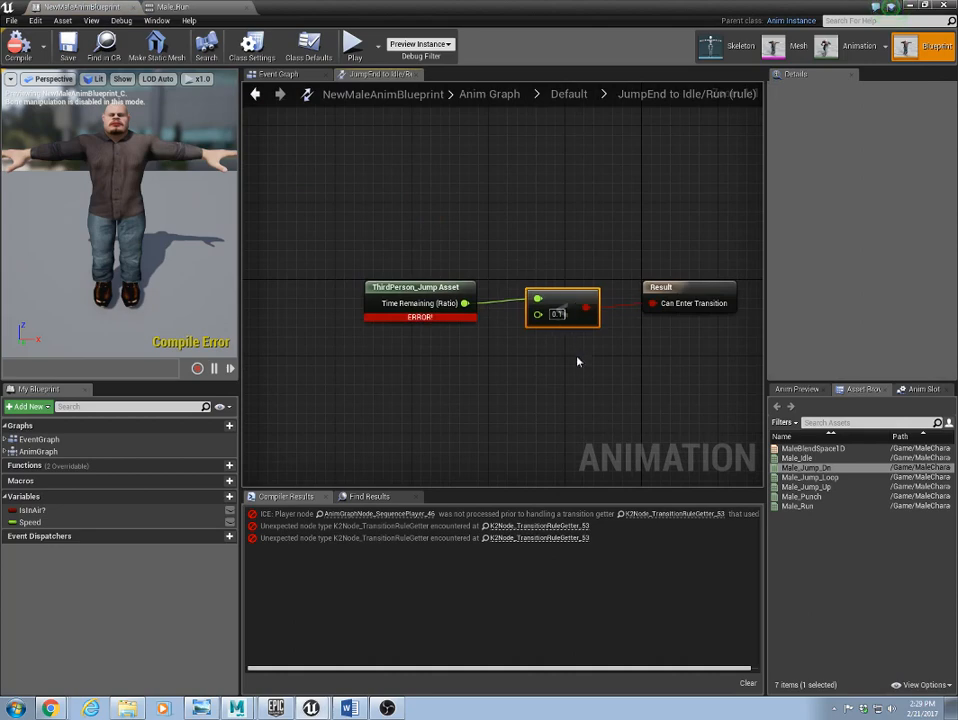
left_click(586, 391)
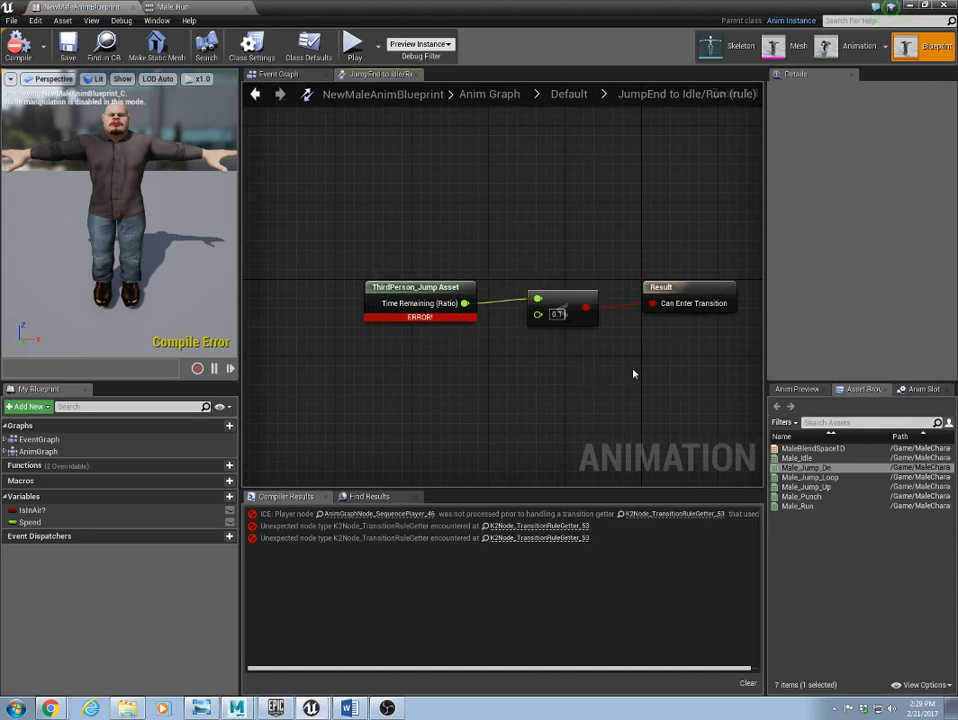
Step: Delete the transition from JumpEnd to Idle/Run in the Default state machine and draw a new one between the same states
left_click(569, 95)
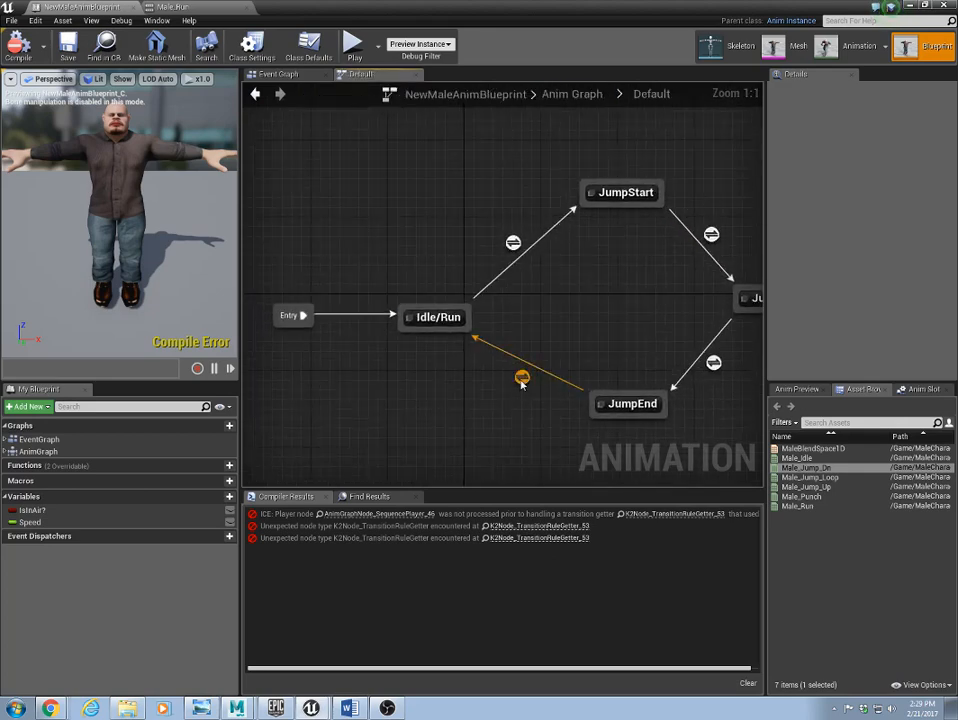
left_click(522, 377)
key("Delete")
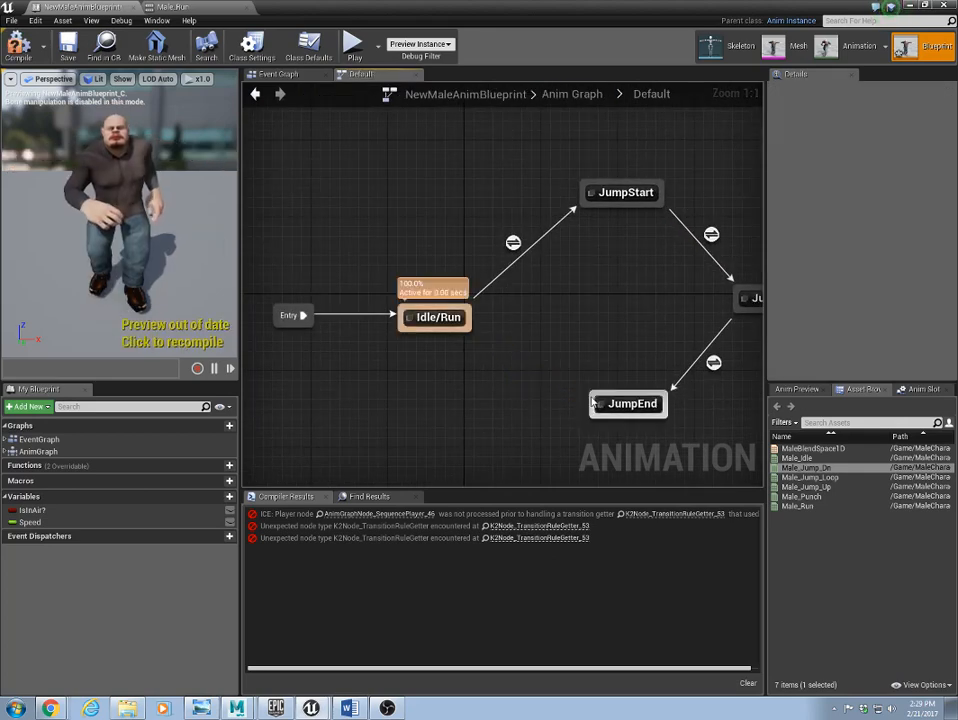
left_click_drag(590, 396, 464, 332)
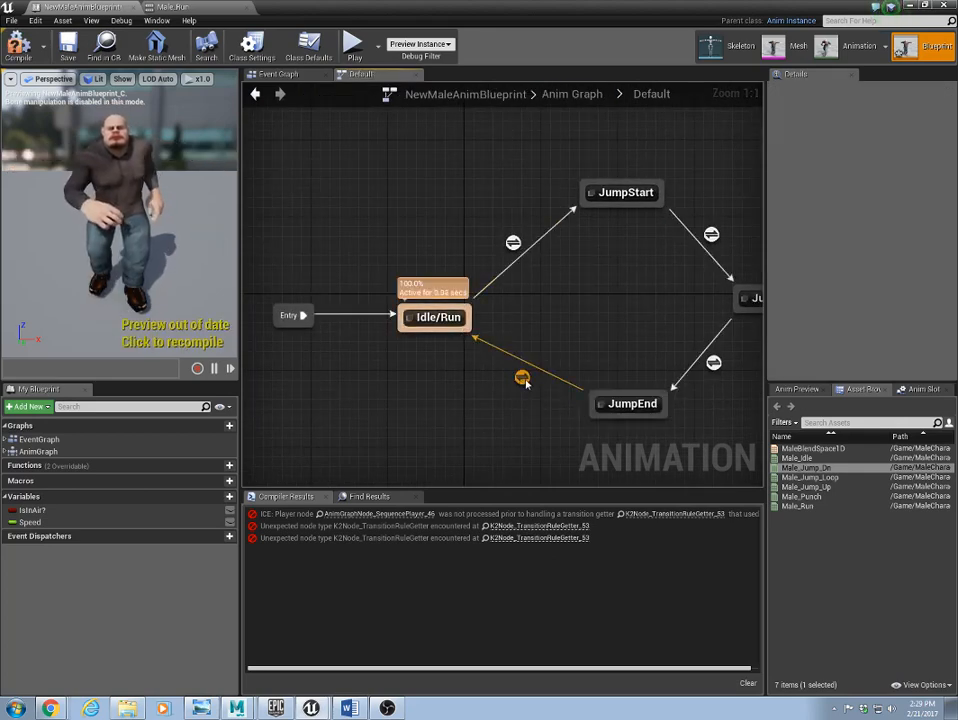
Step: Open the new JumpEnd to Idle/Run rule and paste the copied less-than node, placing it in front of Result
double_click(520, 377)
key("ctrl+v")
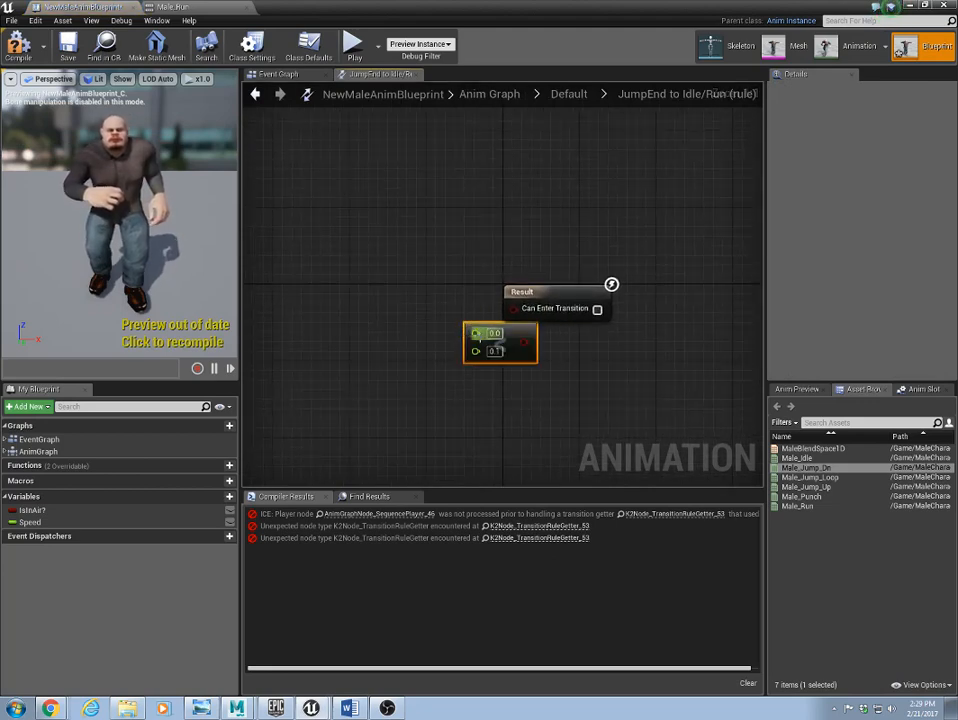
left_click_drag(520, 329, 455, 288)
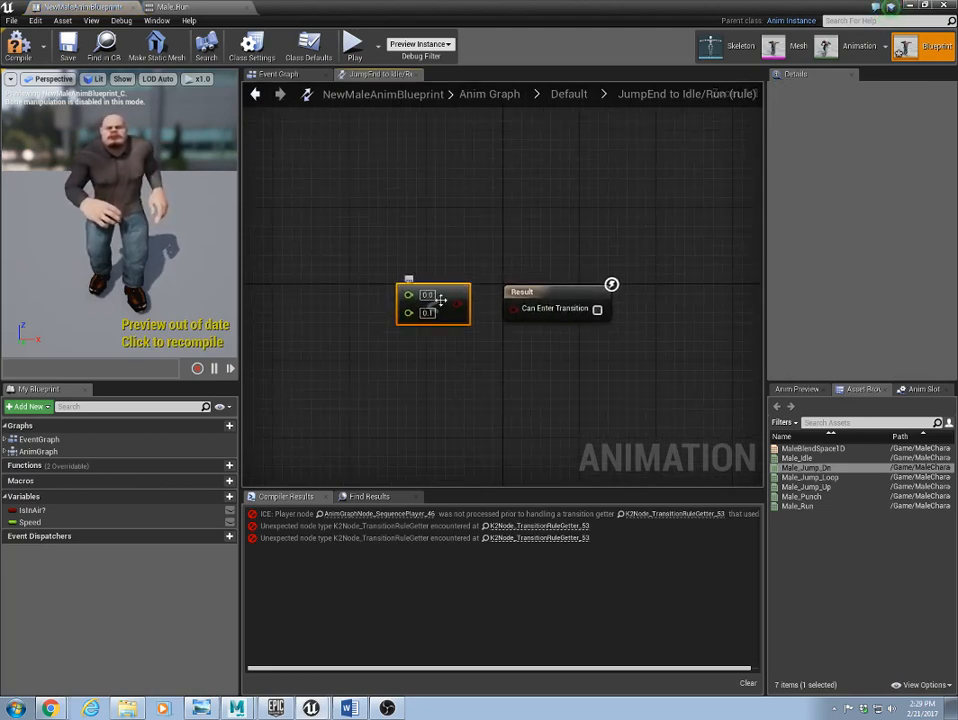
Step: Add a Time Remaining (ratio) (Male_Jump_Dn) node ahead of the less-than node in the rule graph
right_click(326, 295)
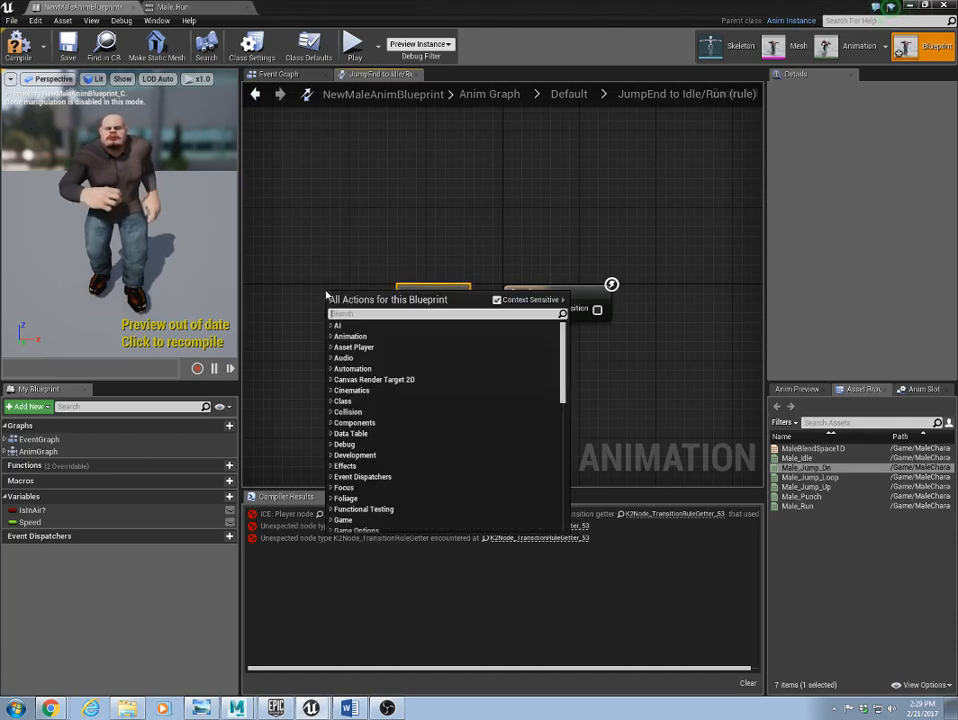
type("time re")
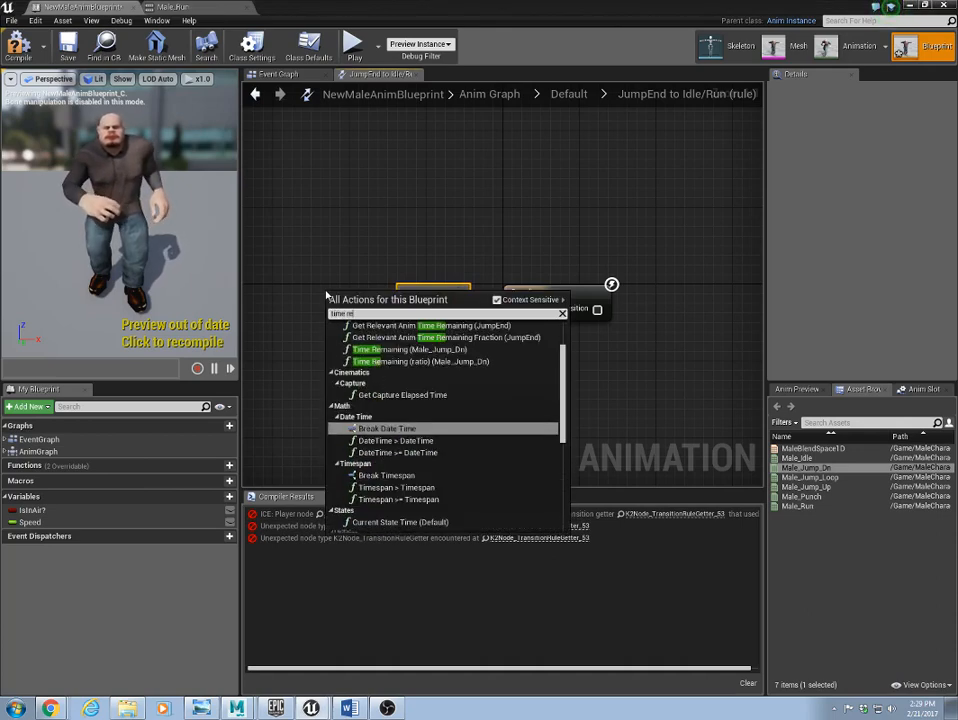
left_click(465, 361)
left_click_drag(456, 303, 366, 207)
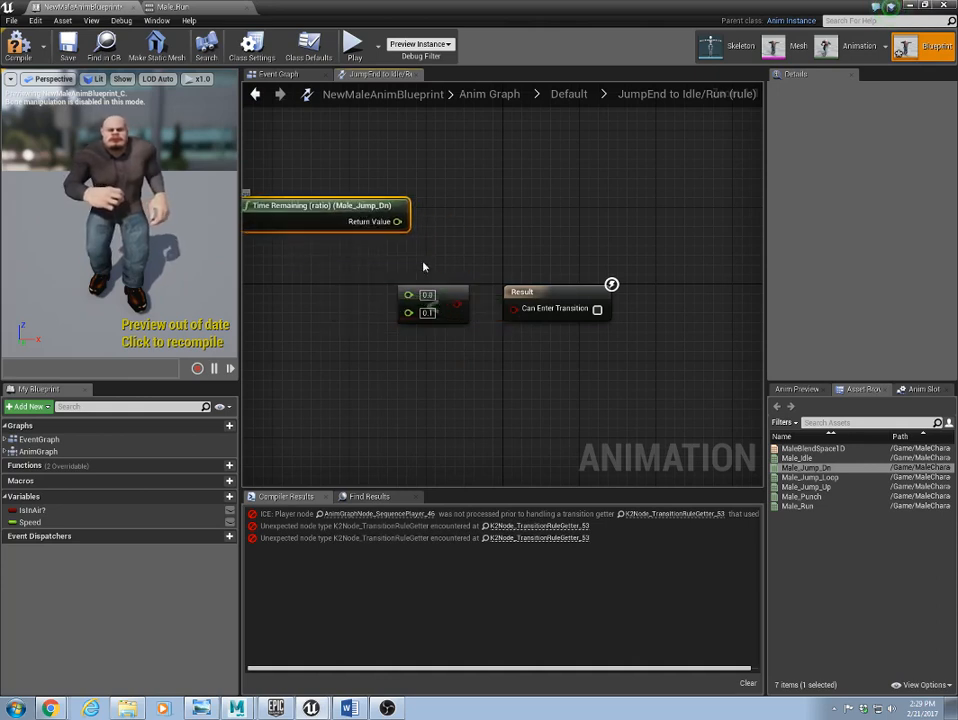
Step: Space out the nodes, wire Time Remaining's Return Value through the less-than node to Can Enter Transition, and compile the blueprint
left_click_drag(527, 292, 622, 262)
left_click_drag(455, 295, 520, 245)
left_click_drag(397, 221, 604, 287)
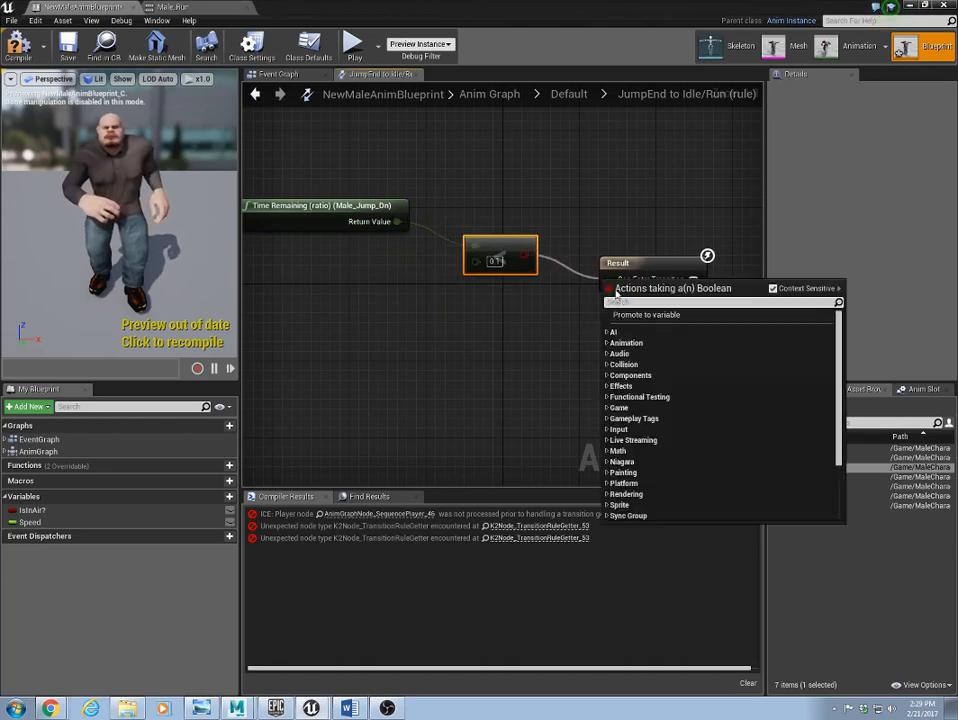
left_click(582, 234)
left_click_drag(524, 257, 612, 280)
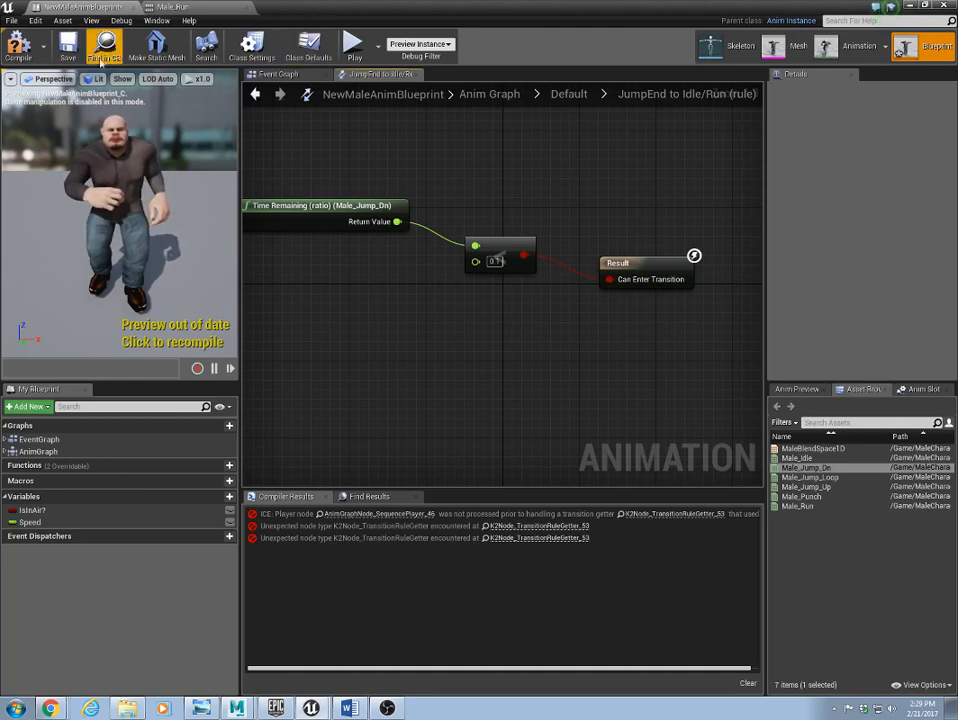
left_click(18, 44)
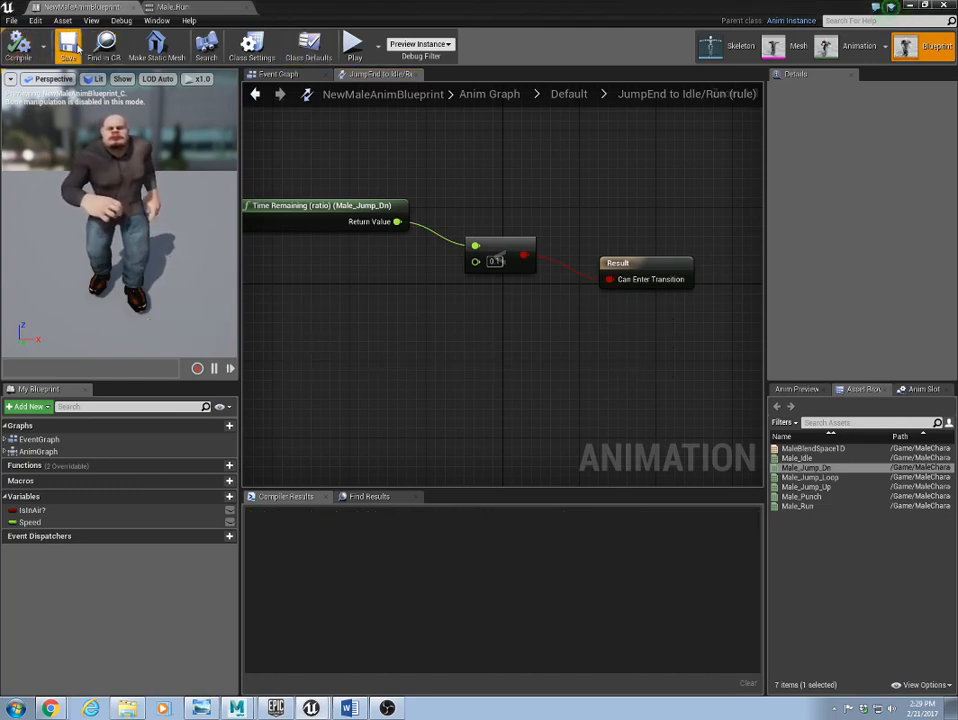
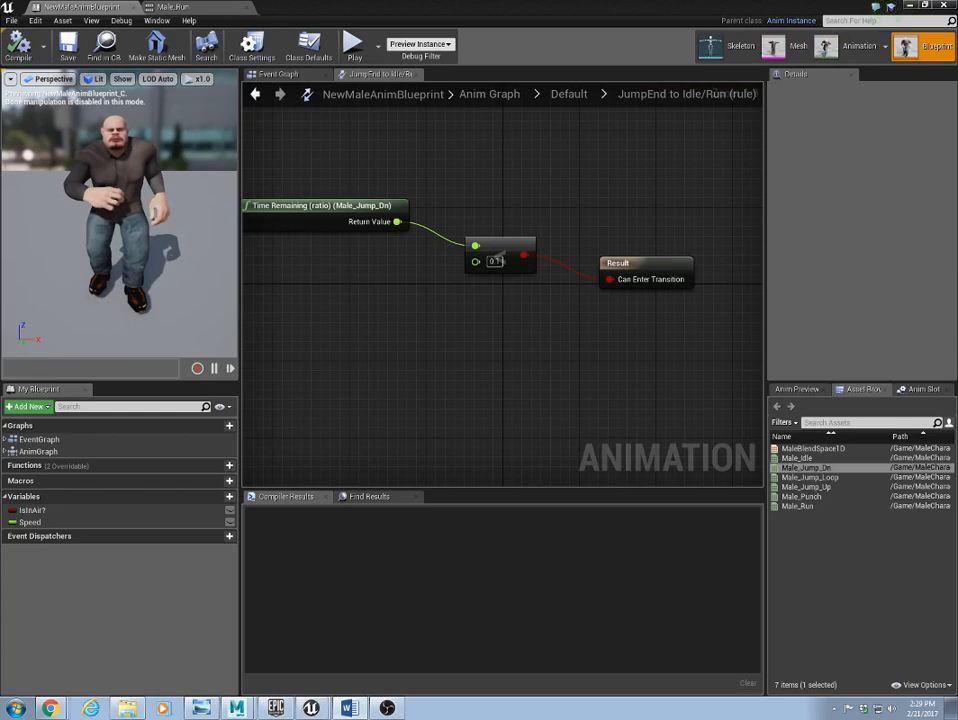
Step: Turn off looping for the Play Male_Jump_Dn node in the JumpEnd state and compile the blueprint
left_click(568, 93)
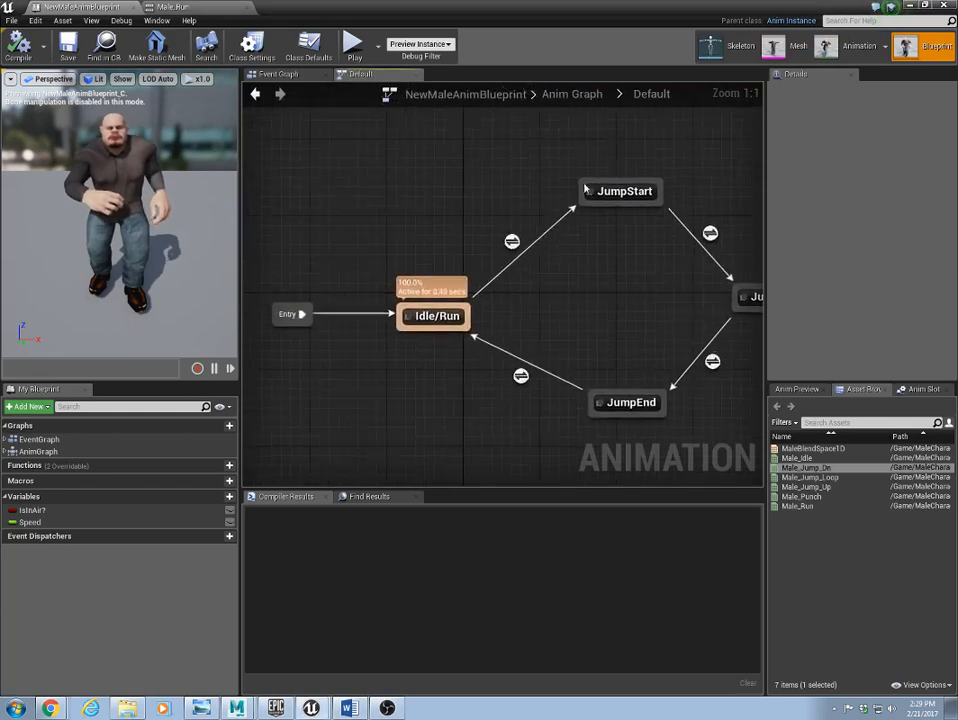
double_click(624, 403)
left_click(433, 345)
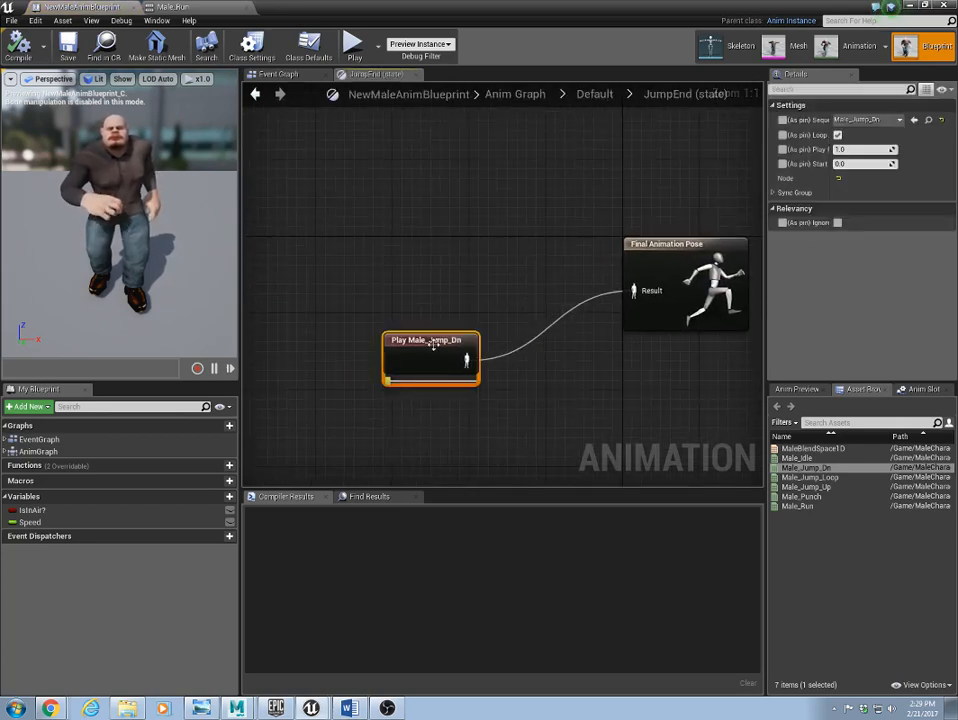
left_click(838, 136)
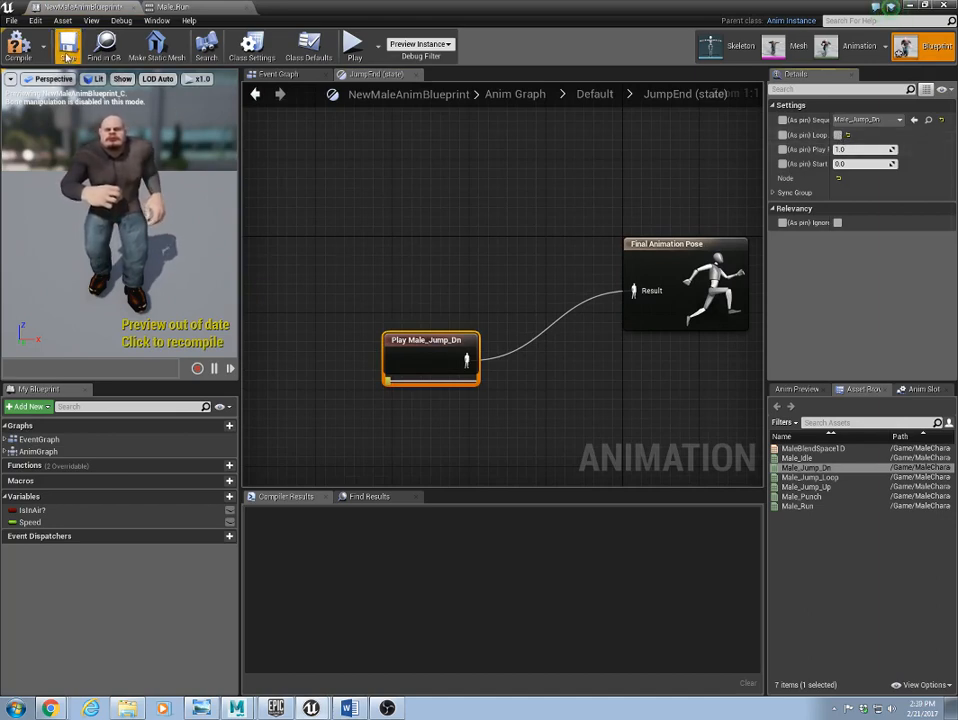
left_click(17, 48)
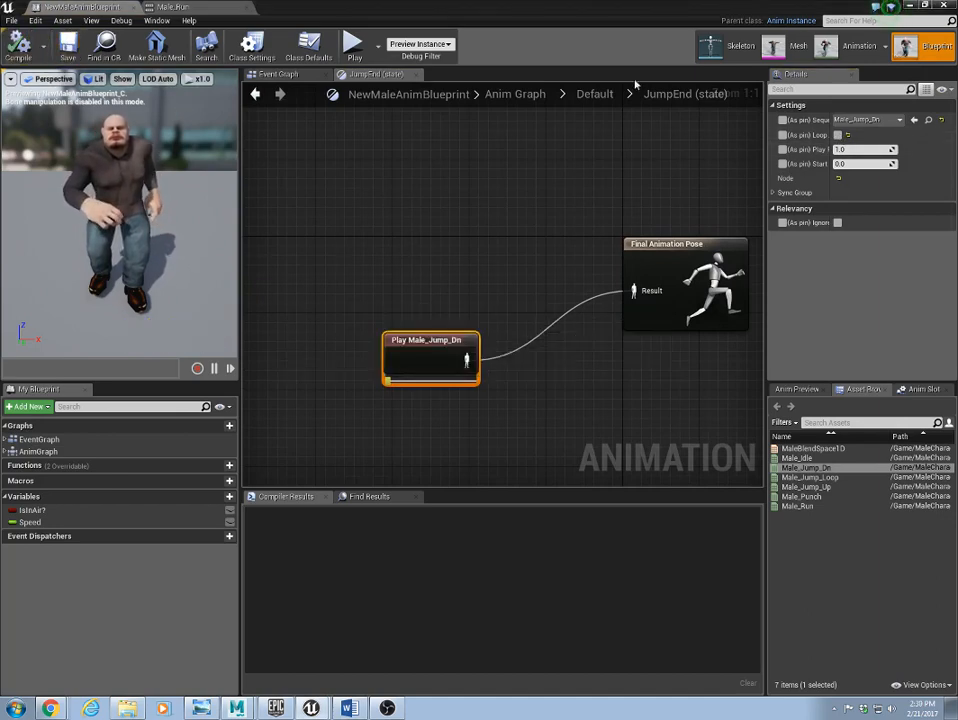
Step: Close the animation blueprint editor, play-test the level with the current character, and stop the session
left_click(947, 5)
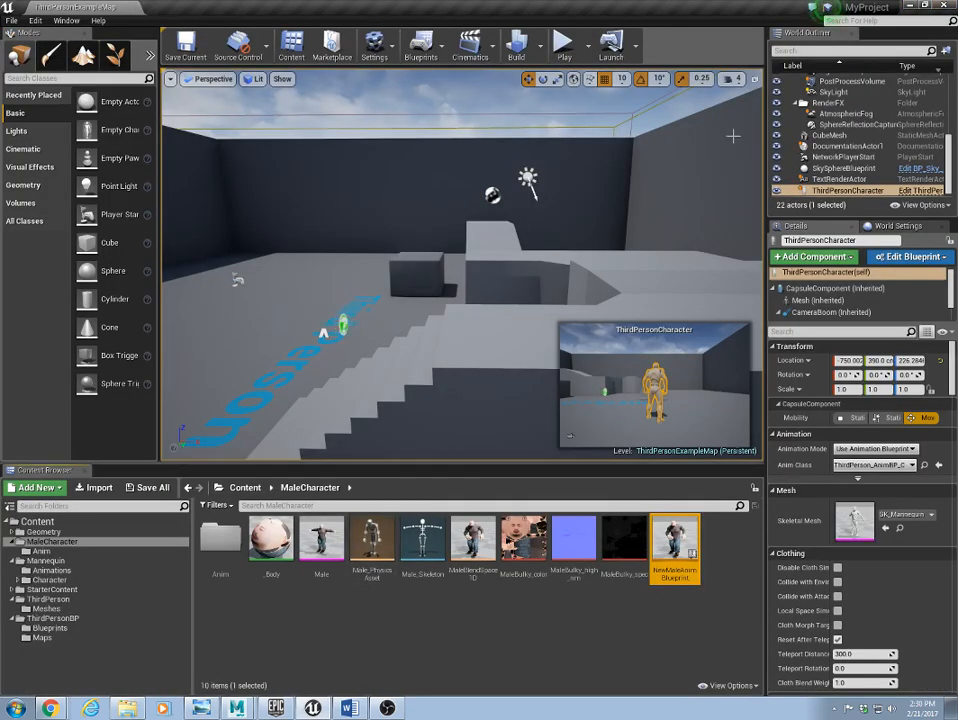
left_click(555, 58)
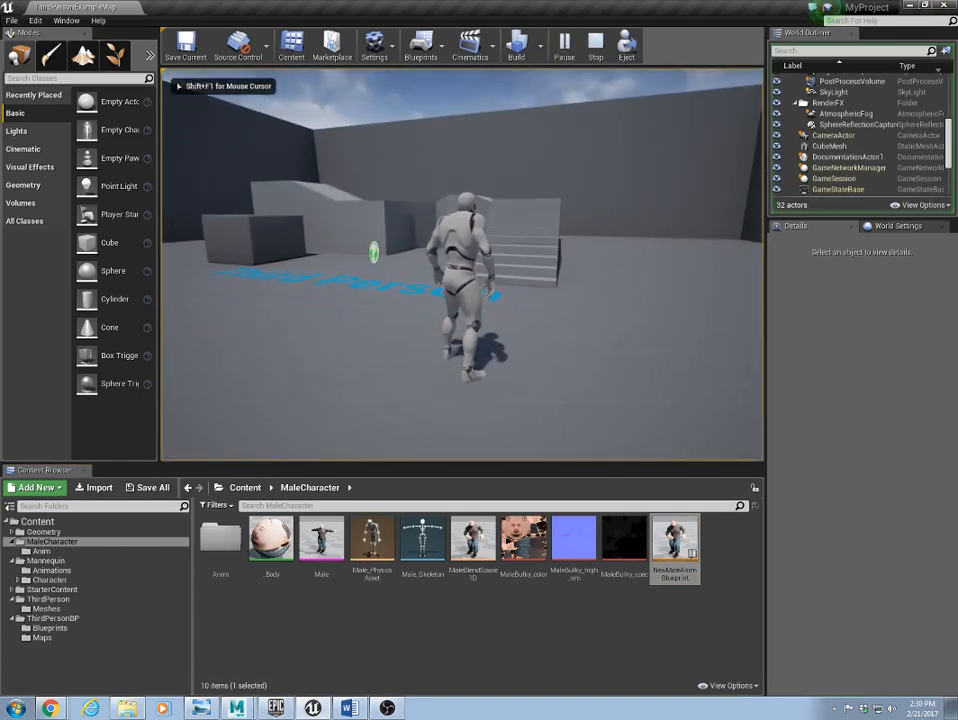
key("Escape")
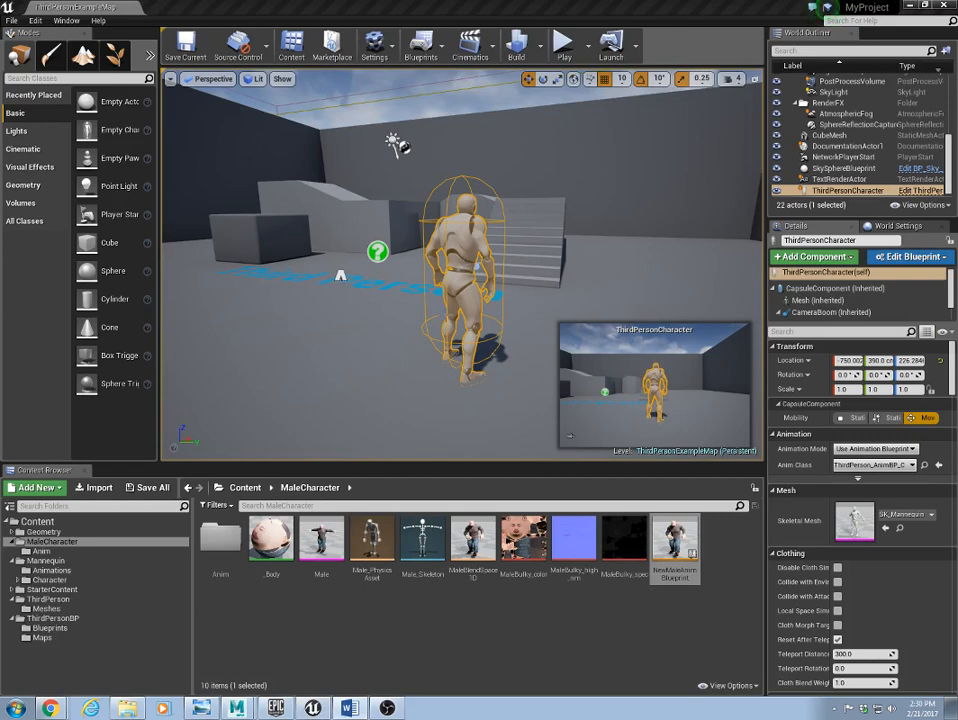
Step: Delete the ThirdPersonCharacter actor from the ThirdPersonExampleMap level
right_click(371, 277)
scroll(324, 290, "up", 2)
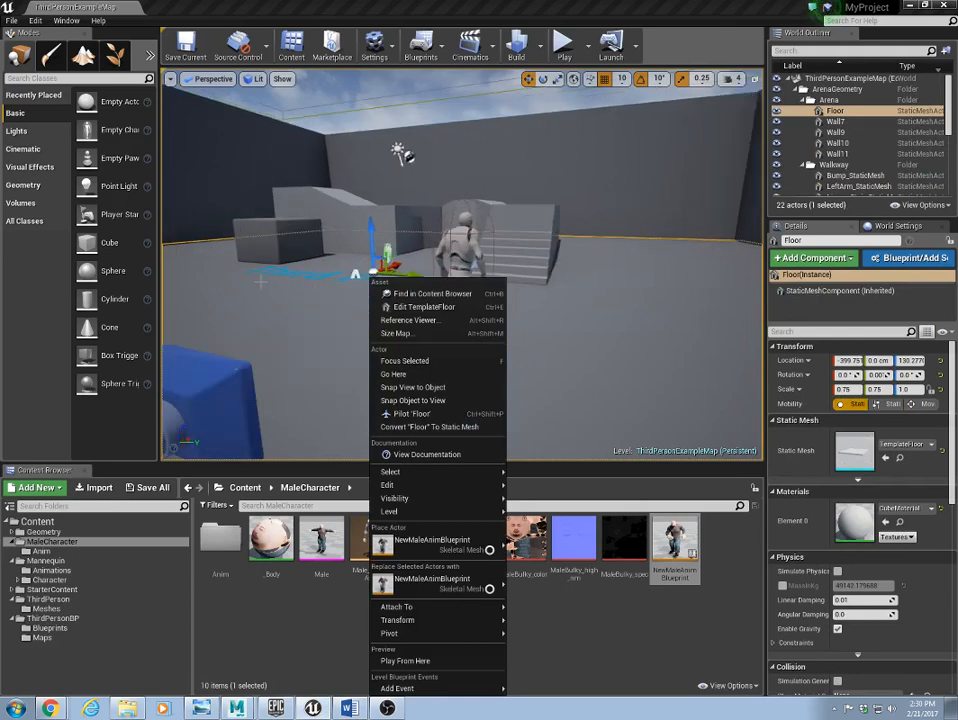
mouse_move(324, 290)
right_mouse_down()
mouse_move(424, 298)
mouse_move(336, 292)
mouse_move(490, 334)
mouse_move(314, 282)
right_mouse_up()
key("s")
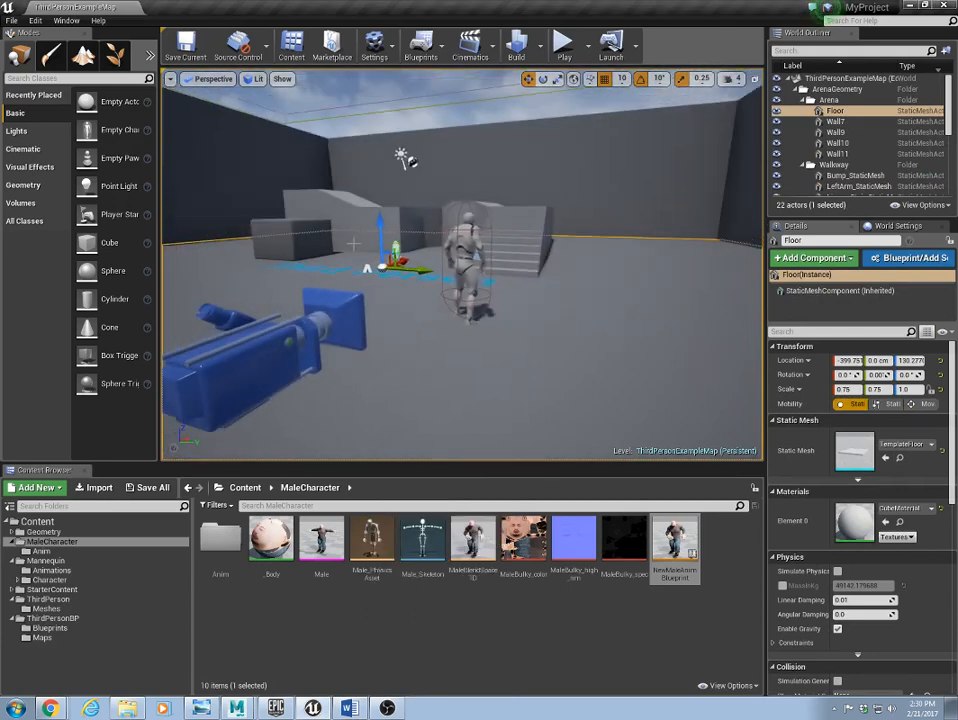
right_click_drag(353, 244, 440, 282)
key("s")
key("a")
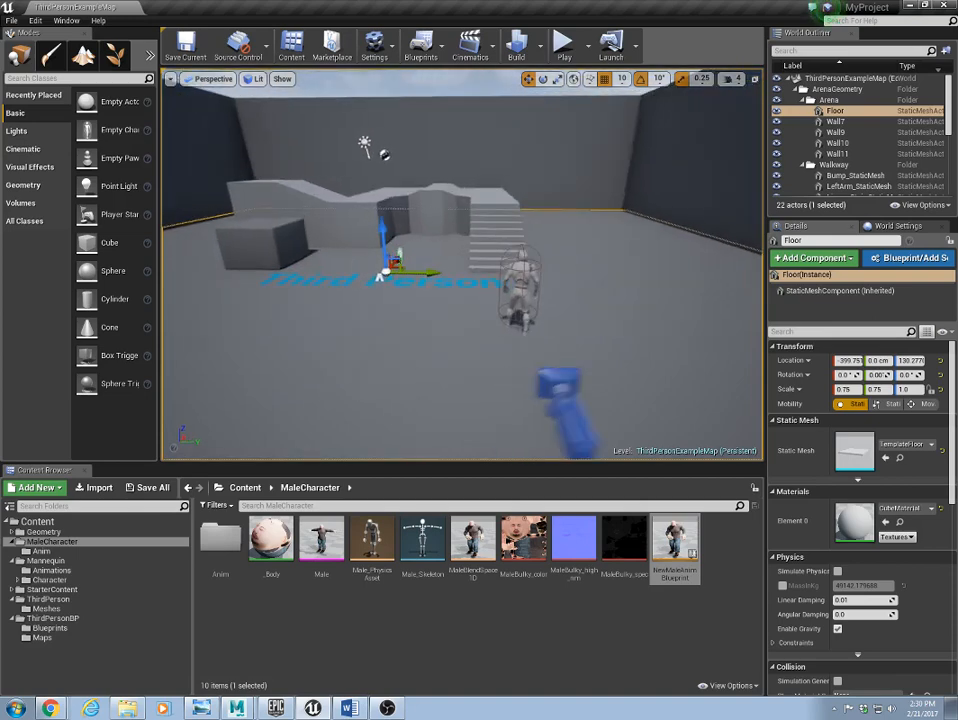
left_click_drag(440, 282, 375, 273, "alt")
left_click(534, 279)
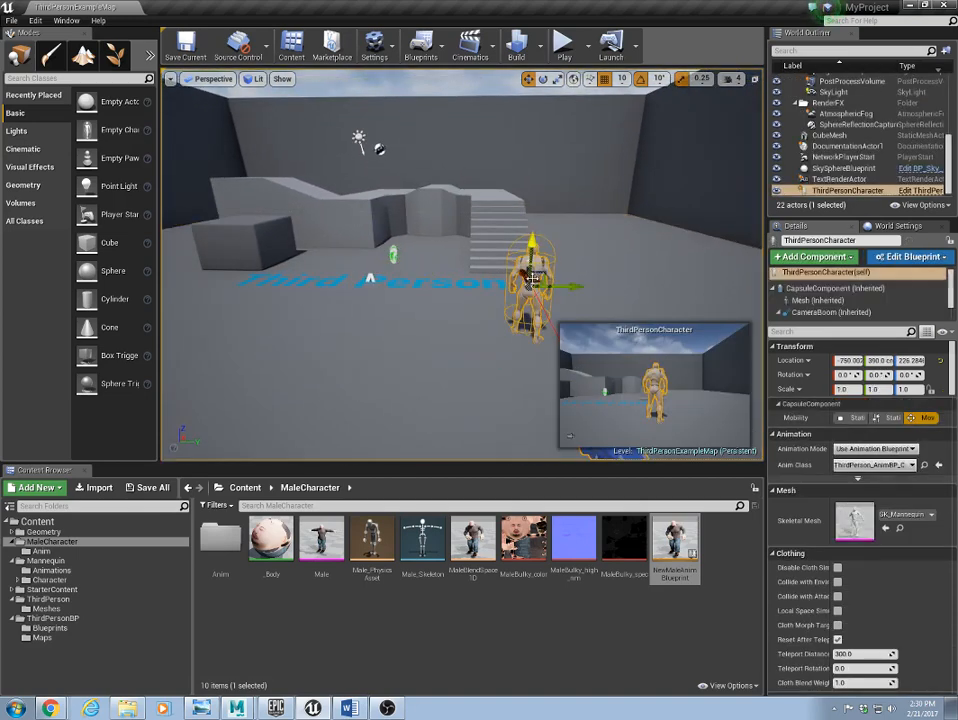
left_click_drag(370, 278, 387, 275, "alt")
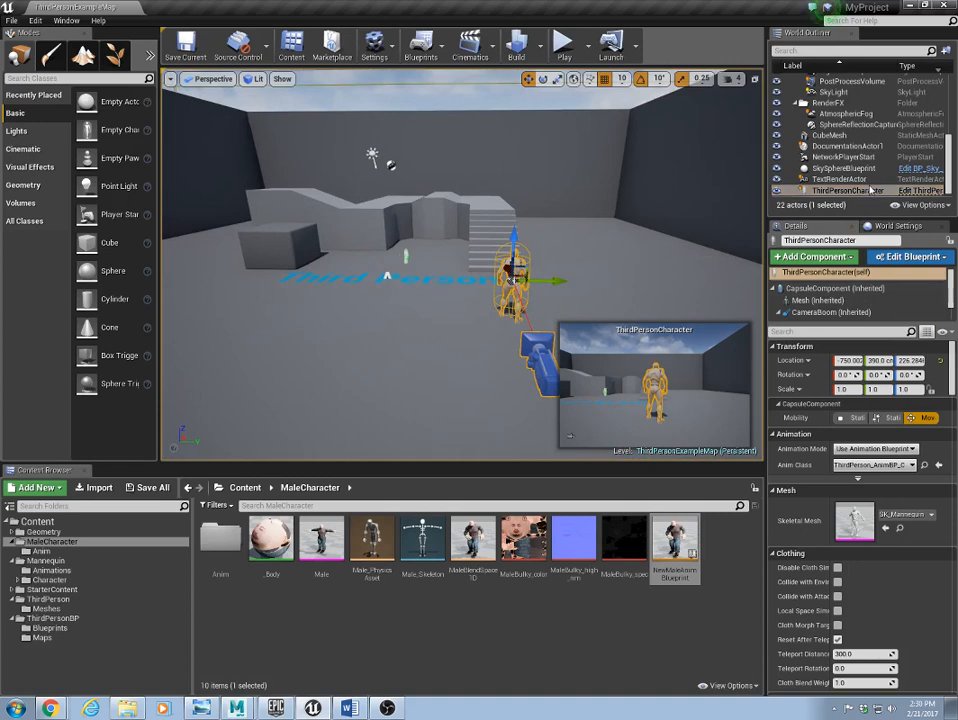
left_click(867, 191)
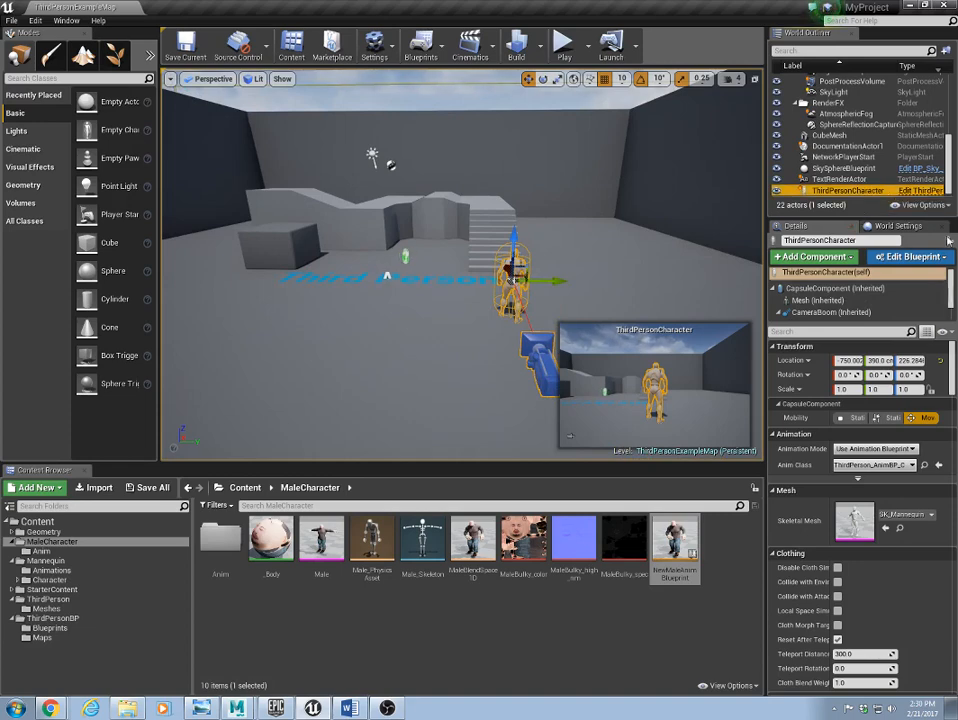
key("Delete")
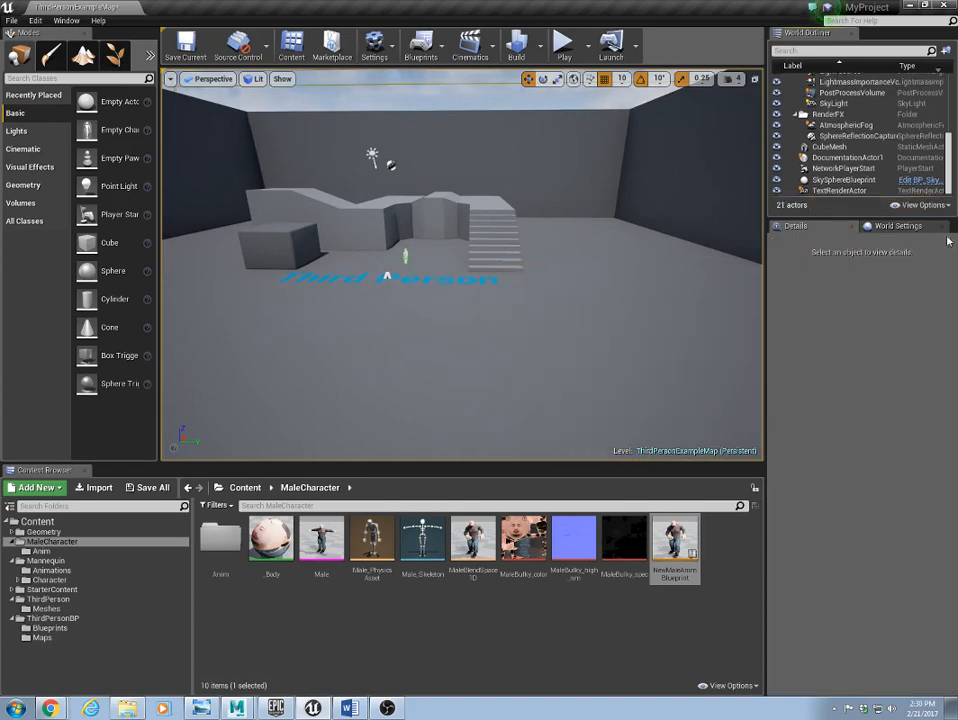
Step: Select NetworkPlayerStart in the level, and open the ThirdPersonCharacter blueprint from ThirdPersonBP/Blueprints with its 3D preview showing
right_click_drag(460, 300, 335, 306)
left_click(420, 275)
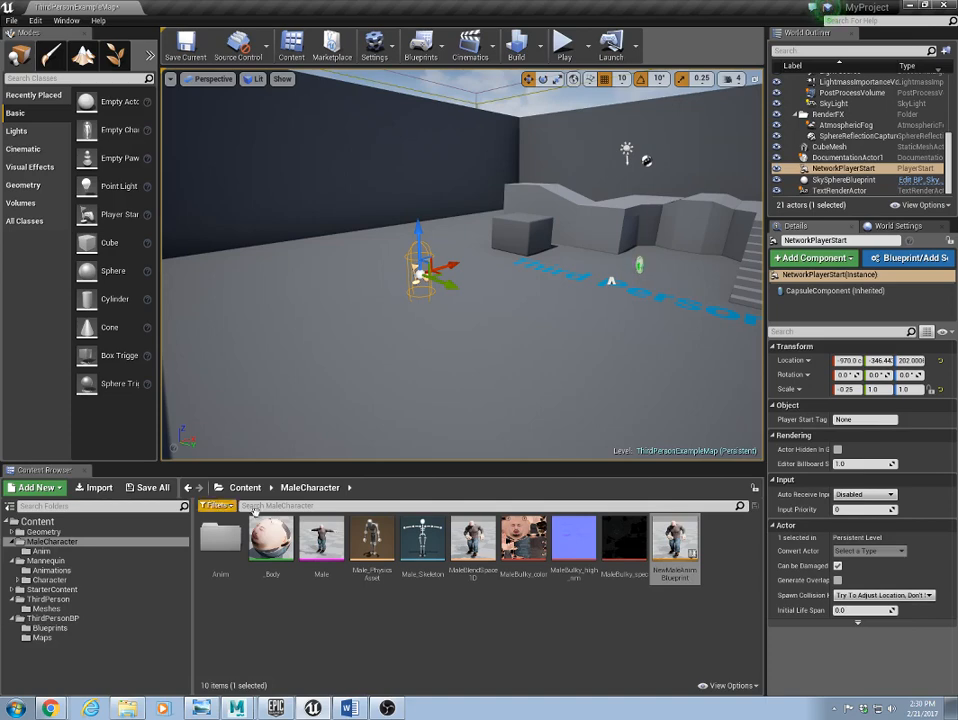
left_click(52, 618)
double_click(218, 560)
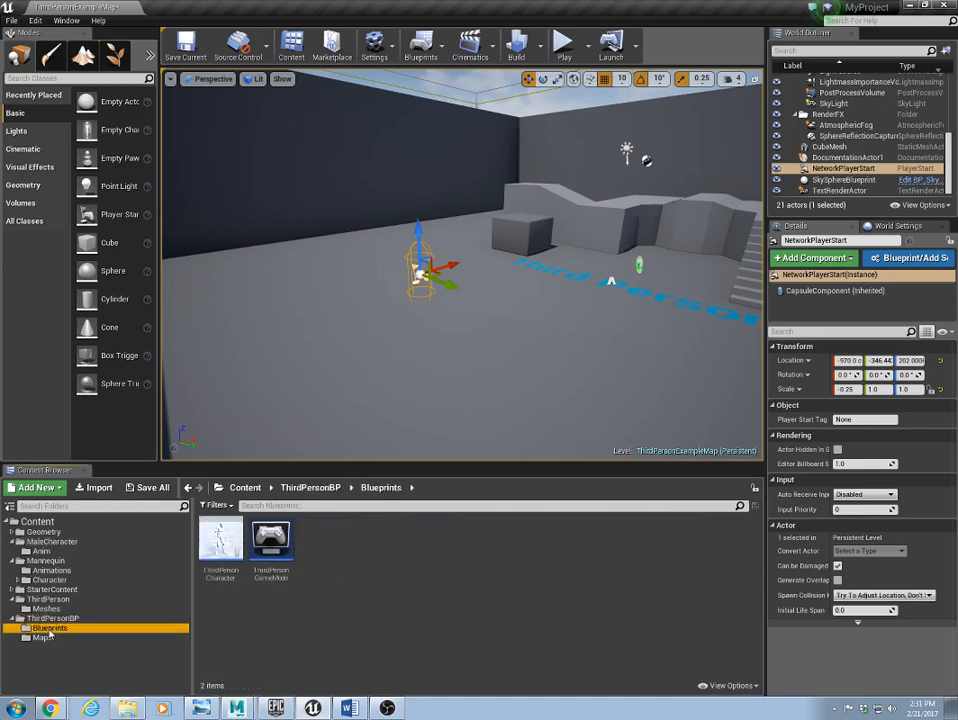
double_click(216, 540)
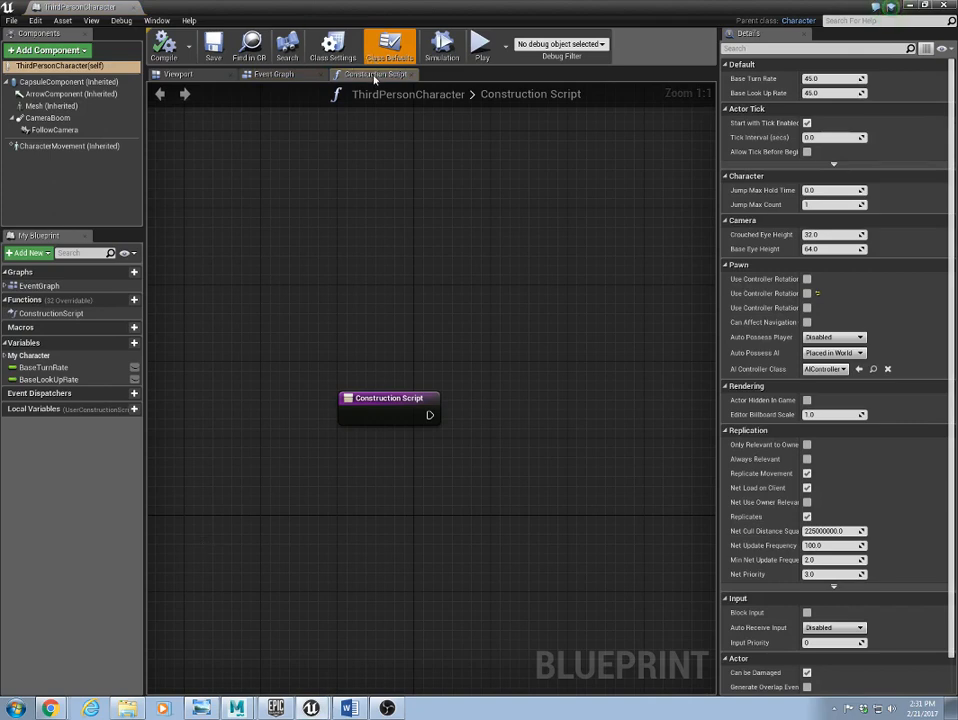
left_click(182, 76)
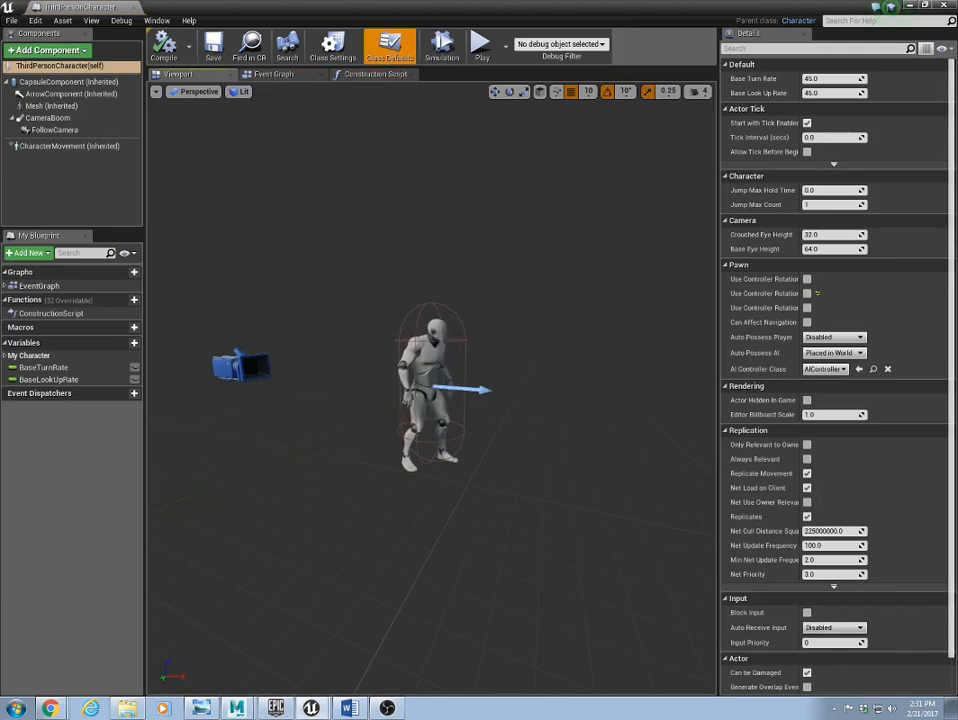
Step: Set the skeletal mesh of the ThirdPersonCharacter blueprint's Mesh component to Male and compile the blueprint
left_click(57, 106)
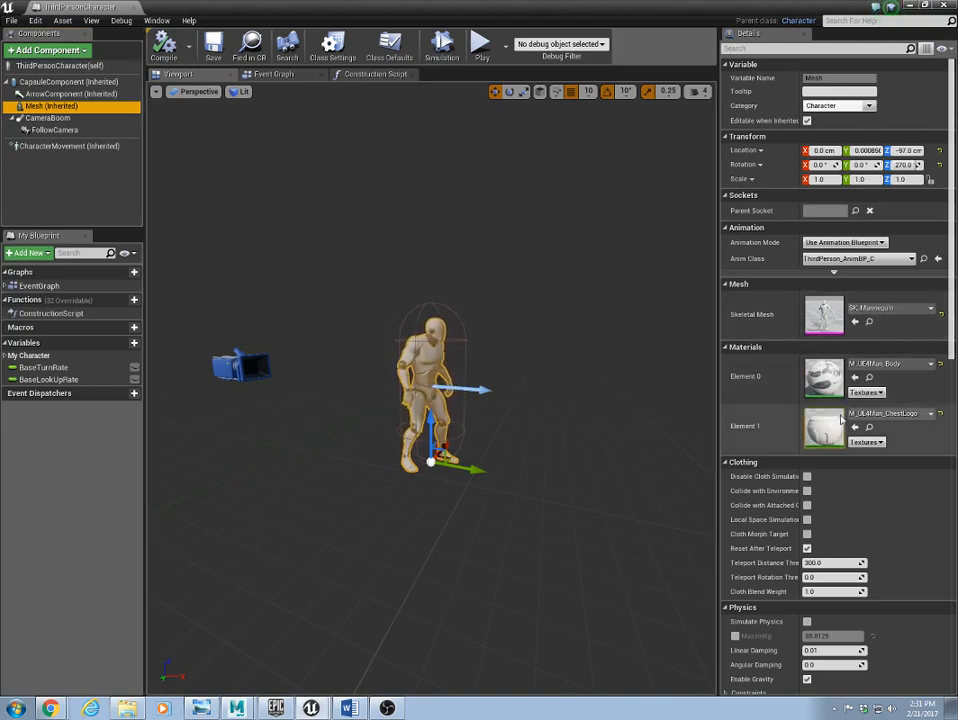
left_click(930, 309)
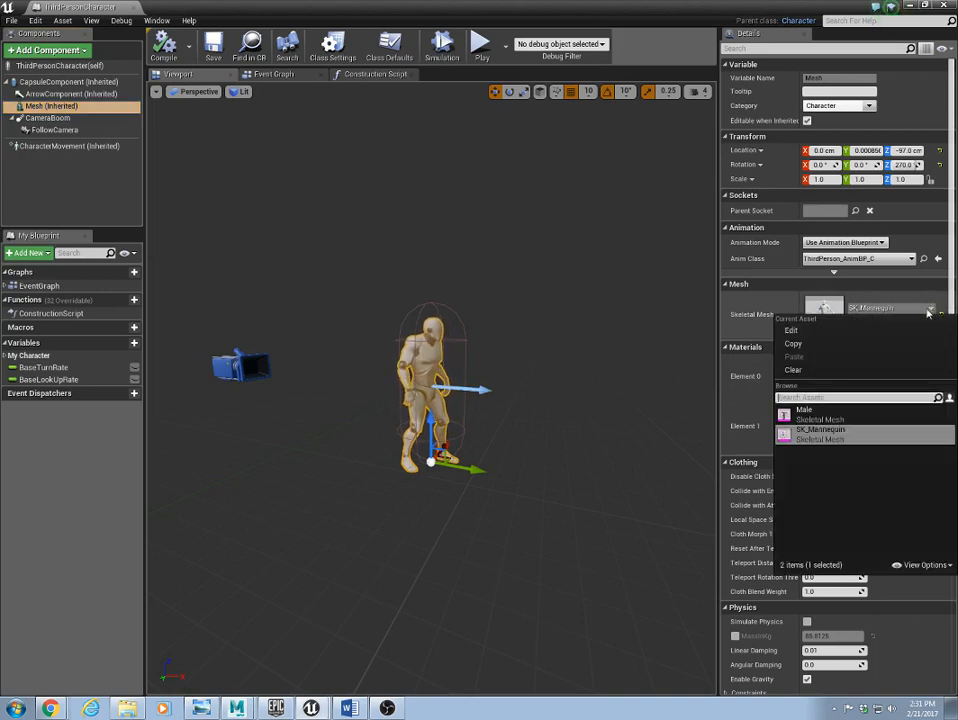
left_click(810, 414)
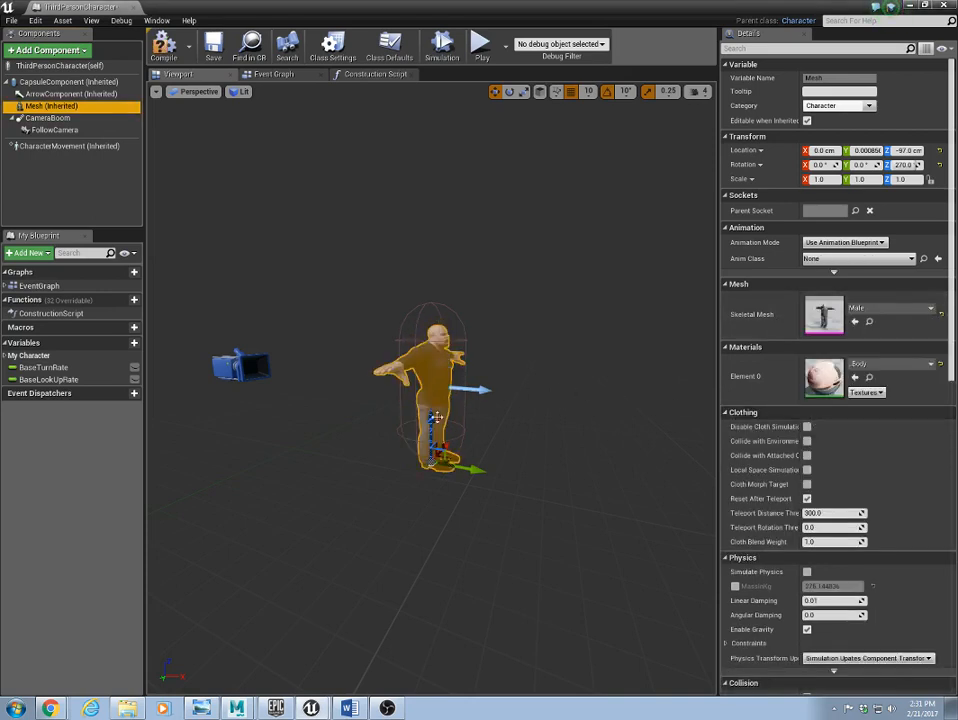
left_click(166, 46)
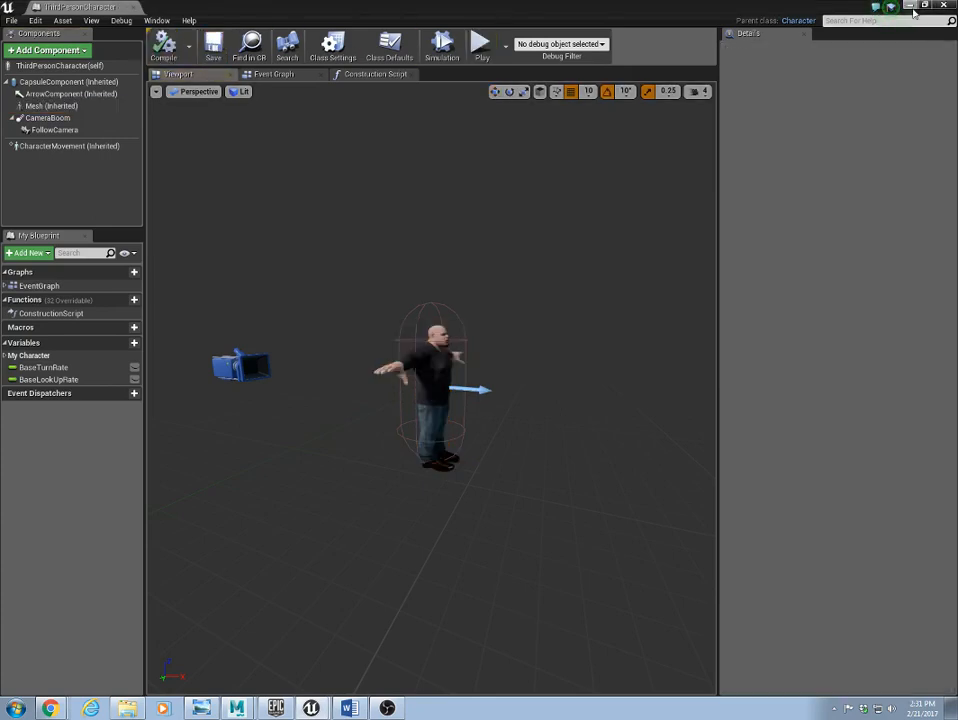
Step: Minimize the blueprint editor, play-test the level by moving the character forward, and stop the session
left_click(911, 7)
left_click(493, 315)
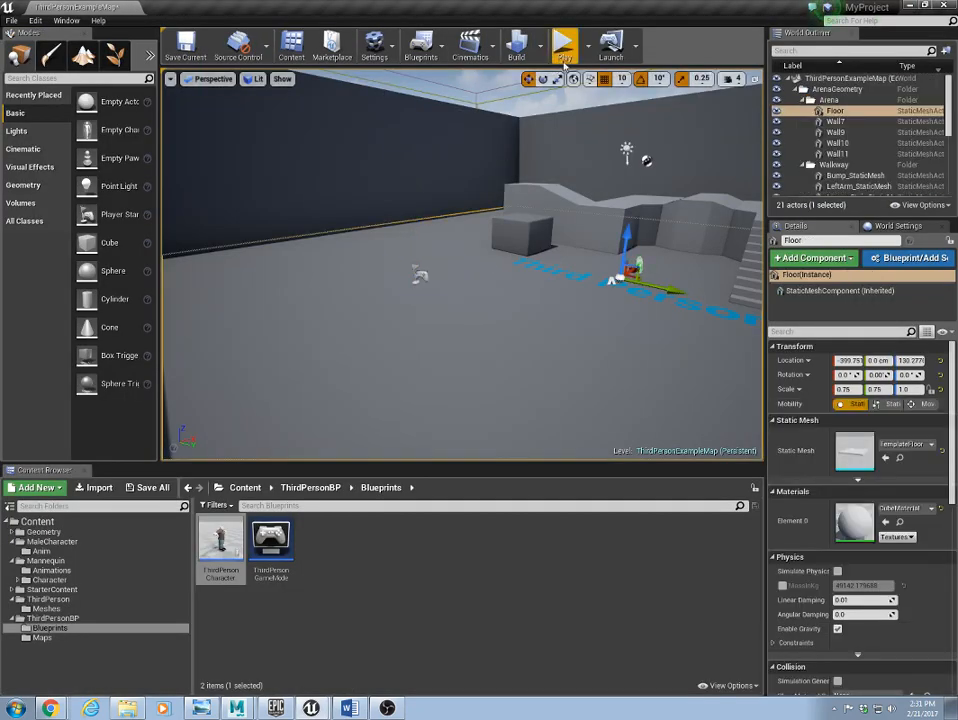
left_click(563, 44)
left_click(512, 368)
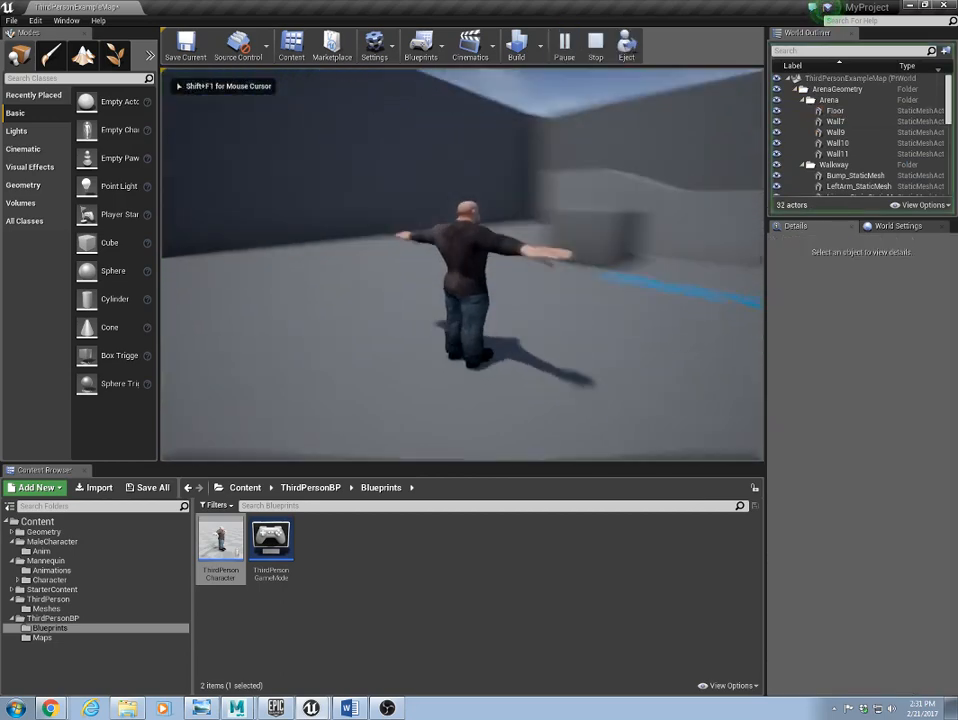
key("w")
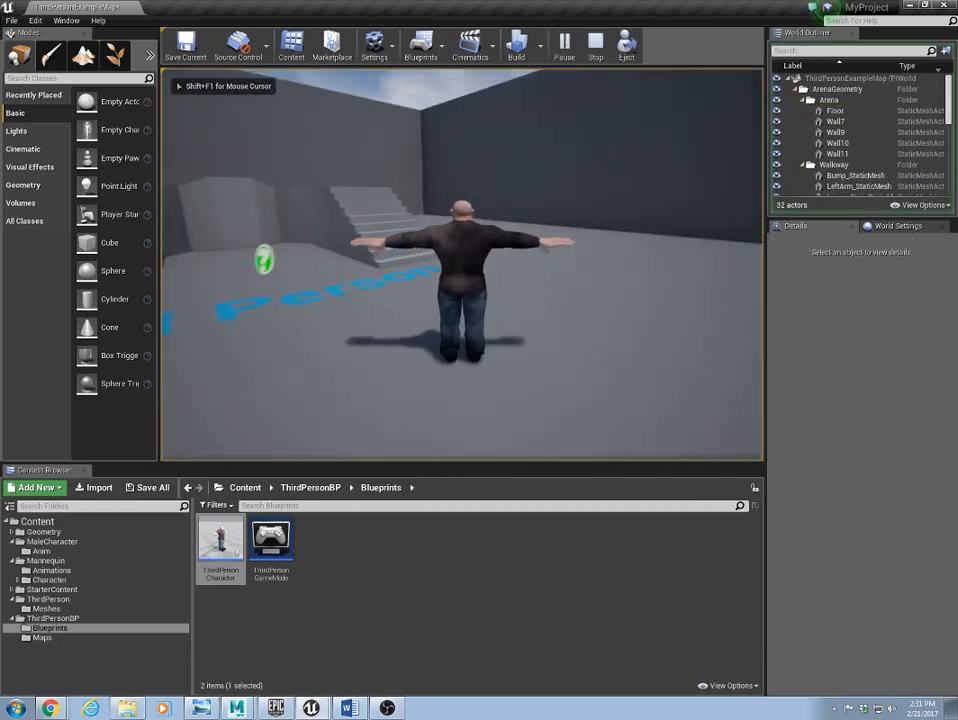
key("Escape")
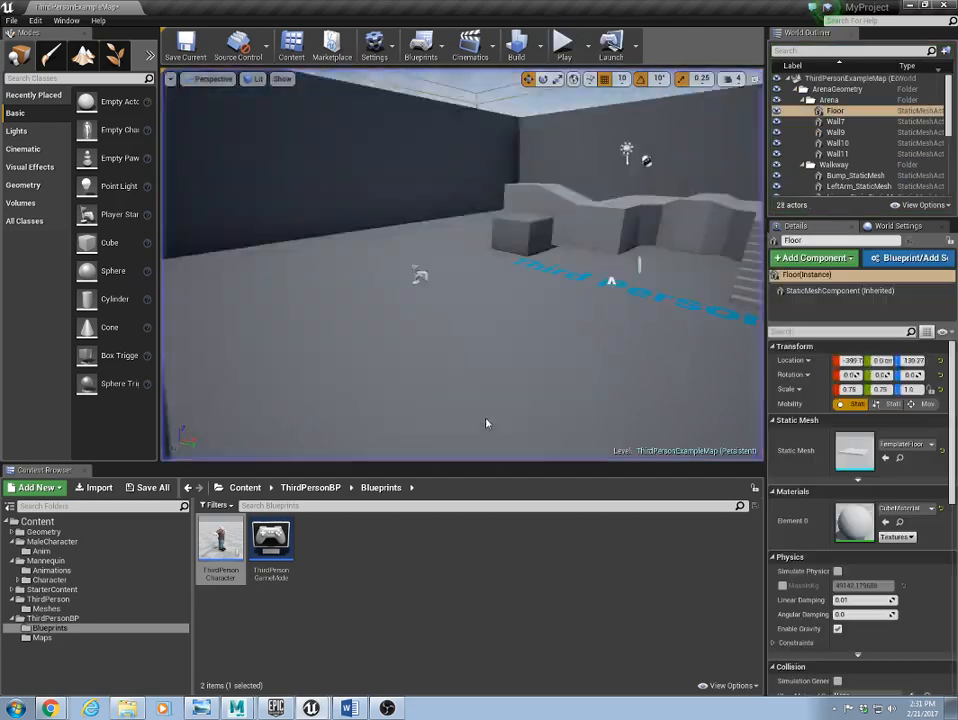
Step: Reopen the ThirdPersonCharacter blueprint, set its Mesh component's Anim Class to NewMaleAnimBlueprint, and compile
double_click(219, 548)
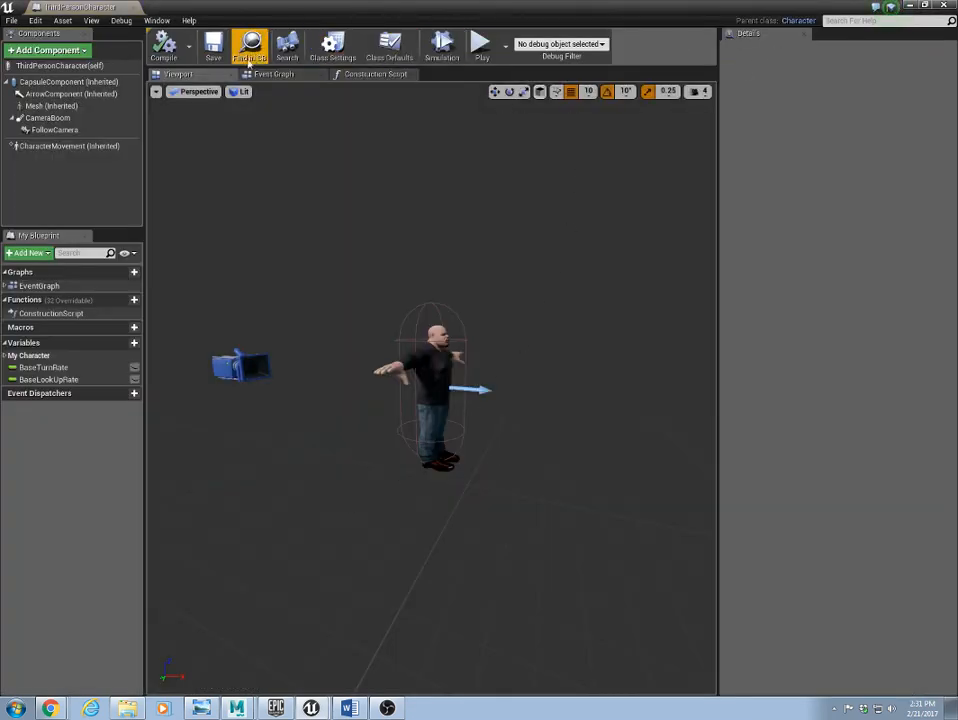
left_click(431, 370)
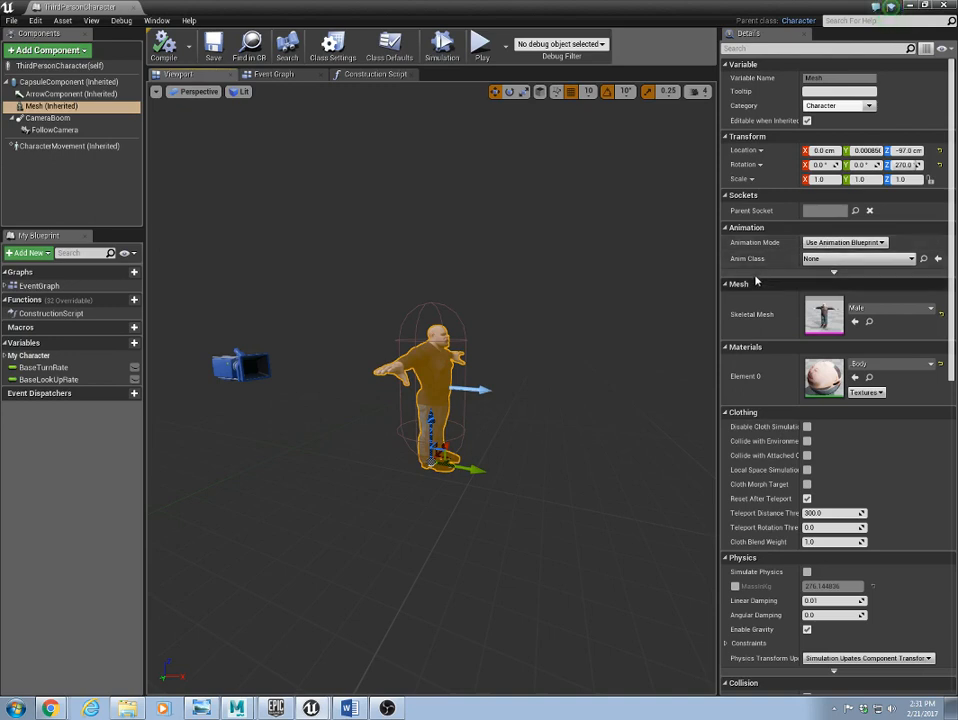
left_click(850, 260)
left_click(850, 260)
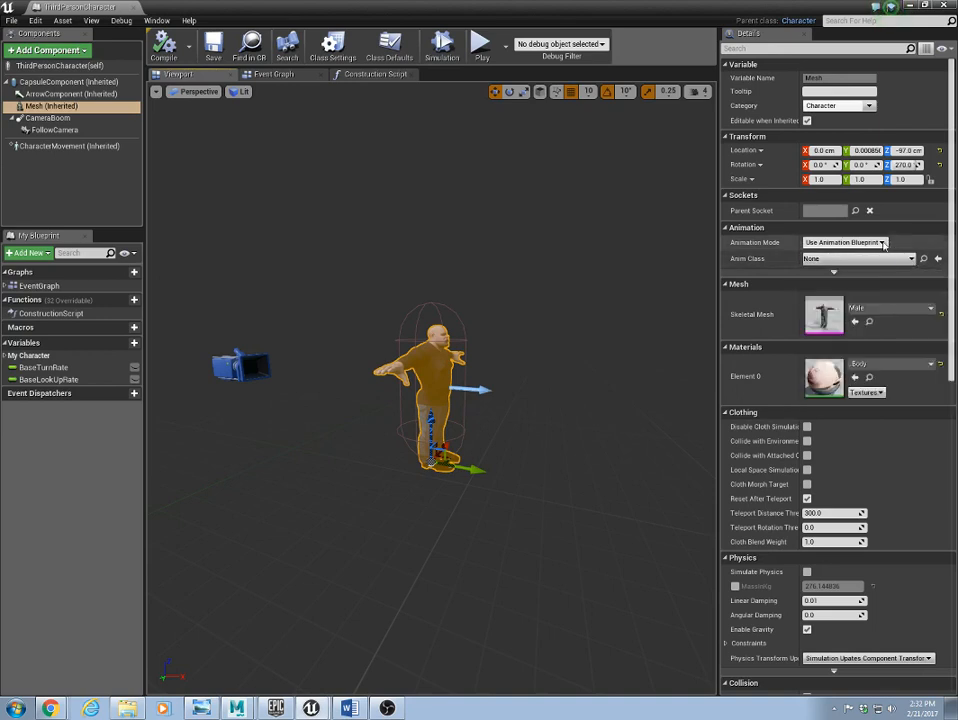
left_click(910, 259)
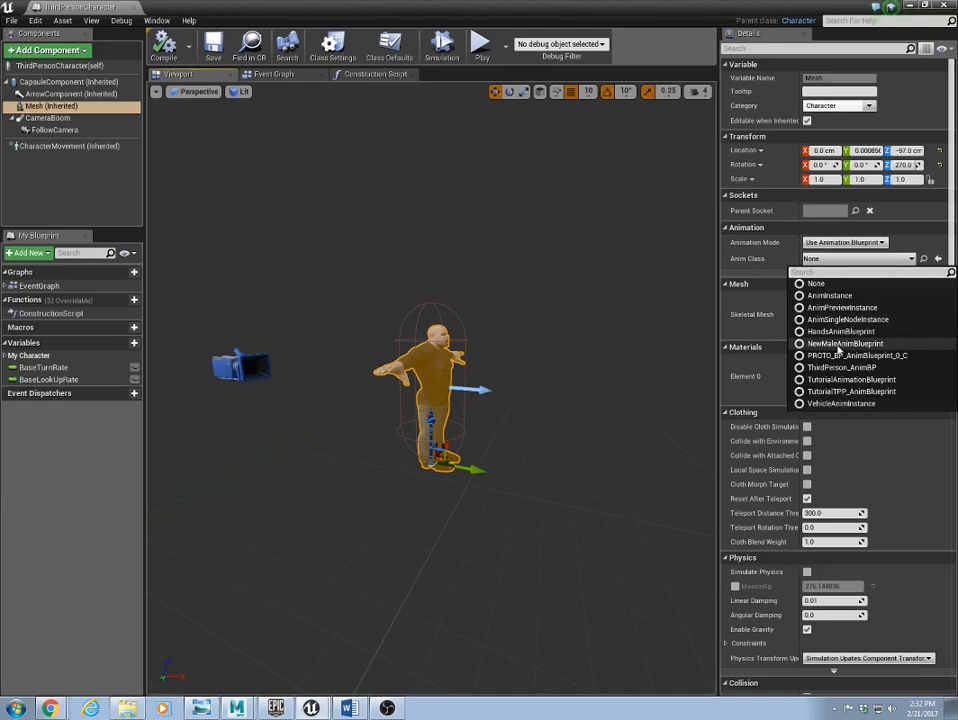
left_click(838, 344)
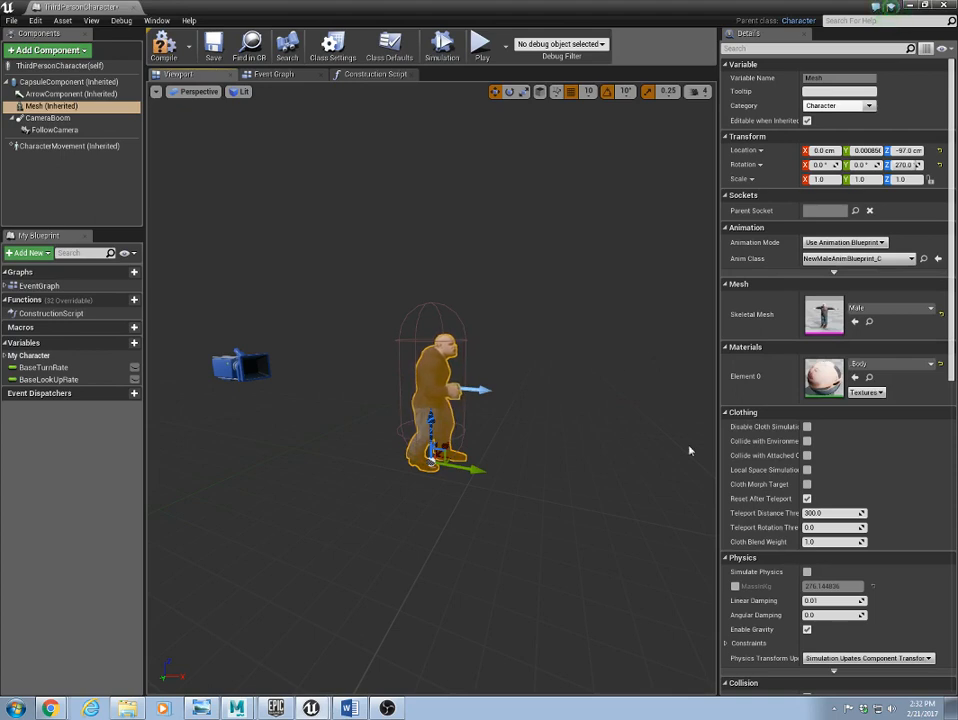
left_click(862, 260)
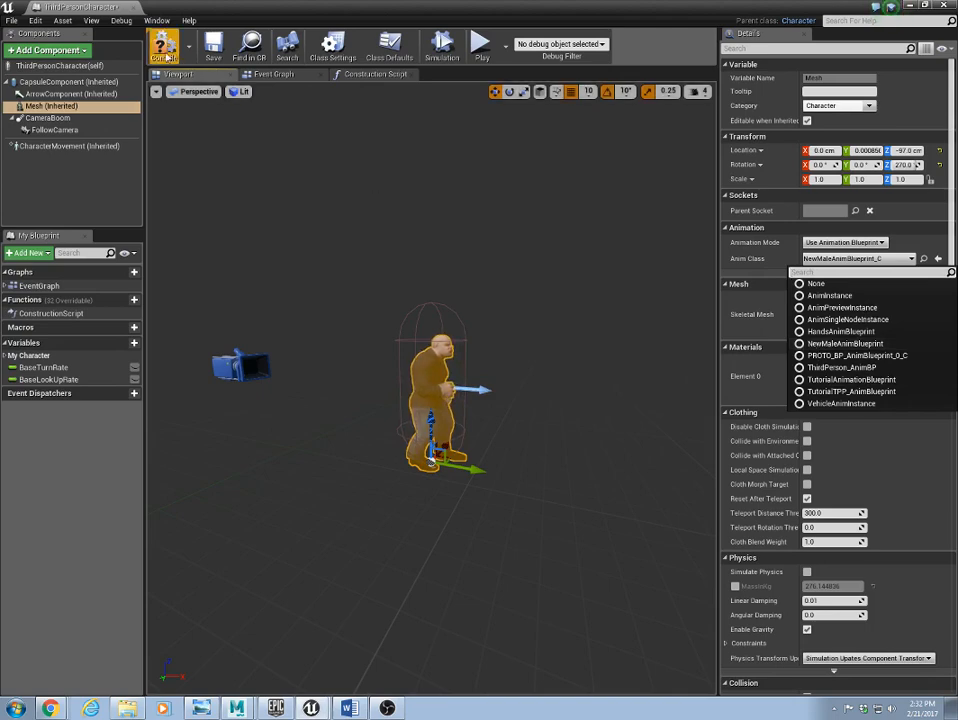
left_click(164, 47)
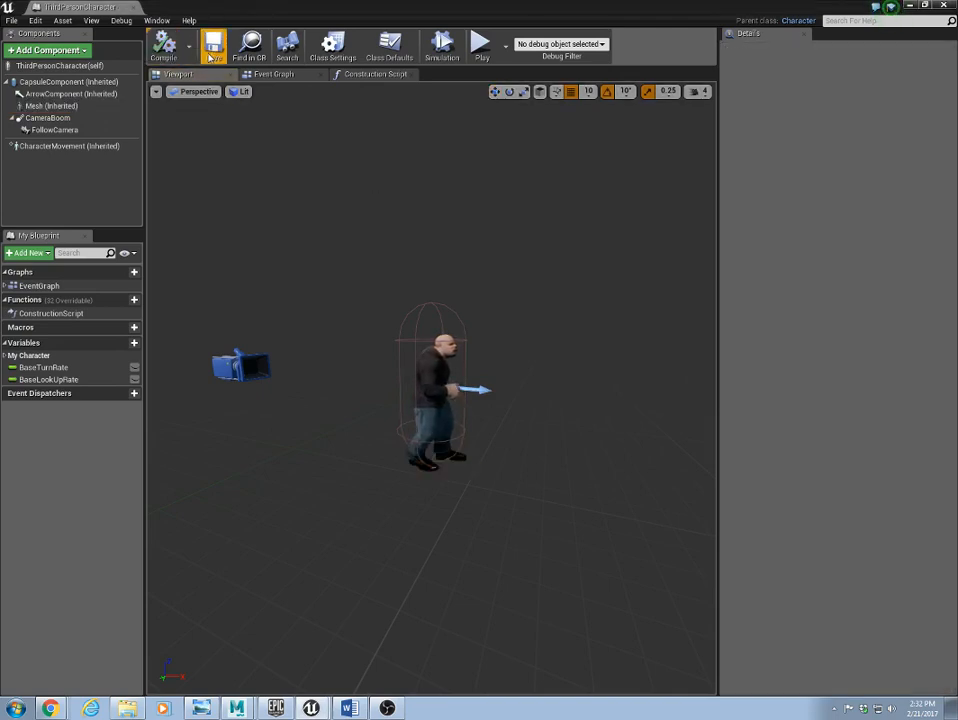
Step: Close the blueprint editor, play-test the character by running and jumping around the arena, and end the session
left_click(940, 6)
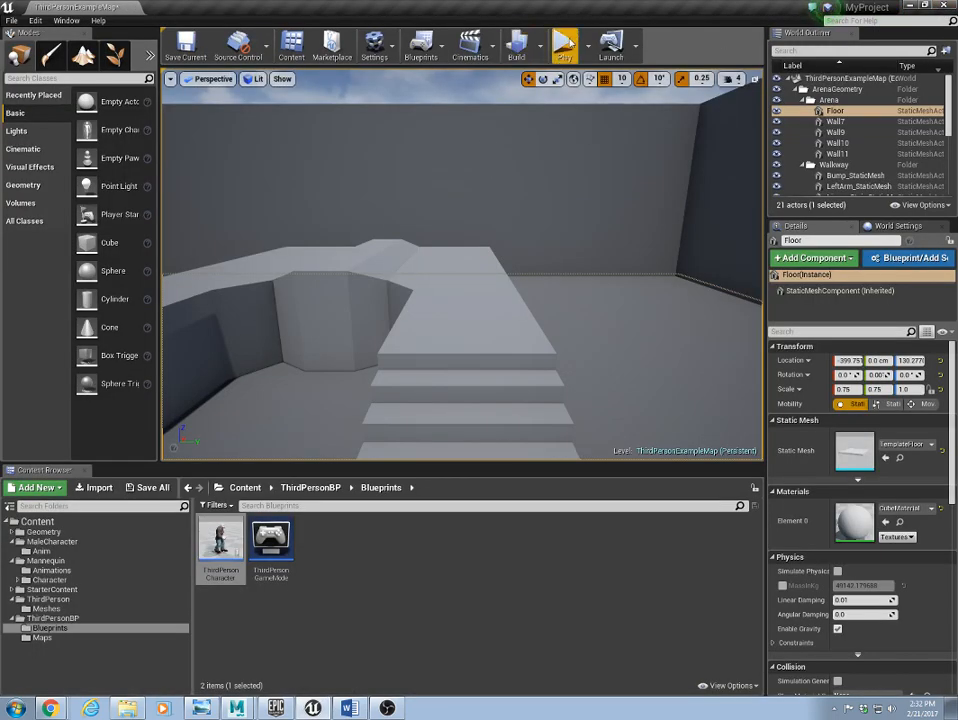
left_click(564, 45)
left_click(460, 260)
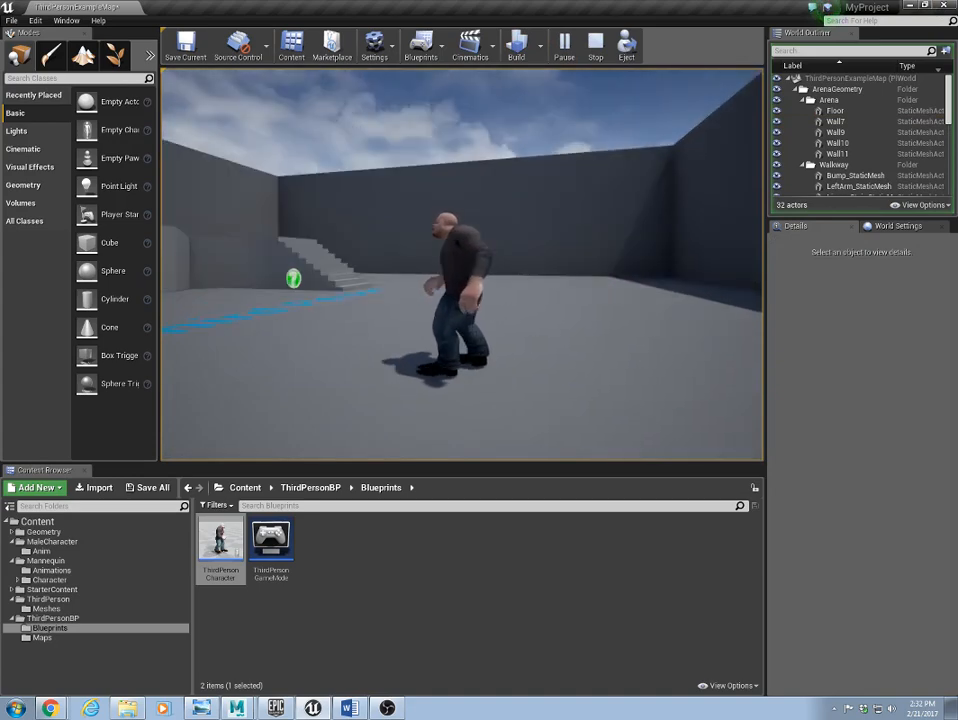
key("w")
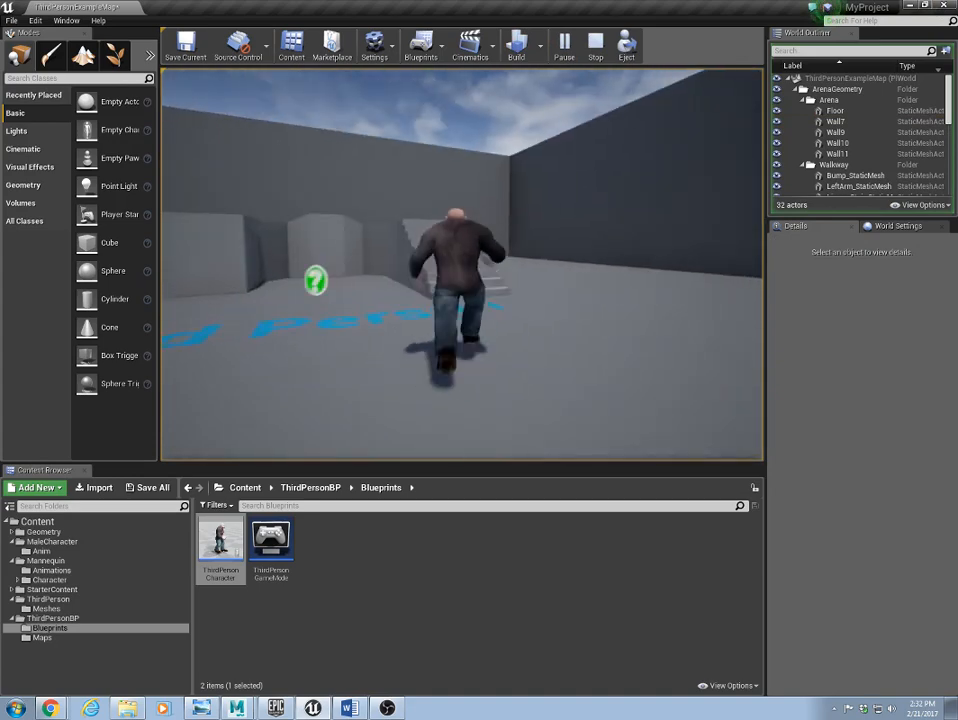
key("w")
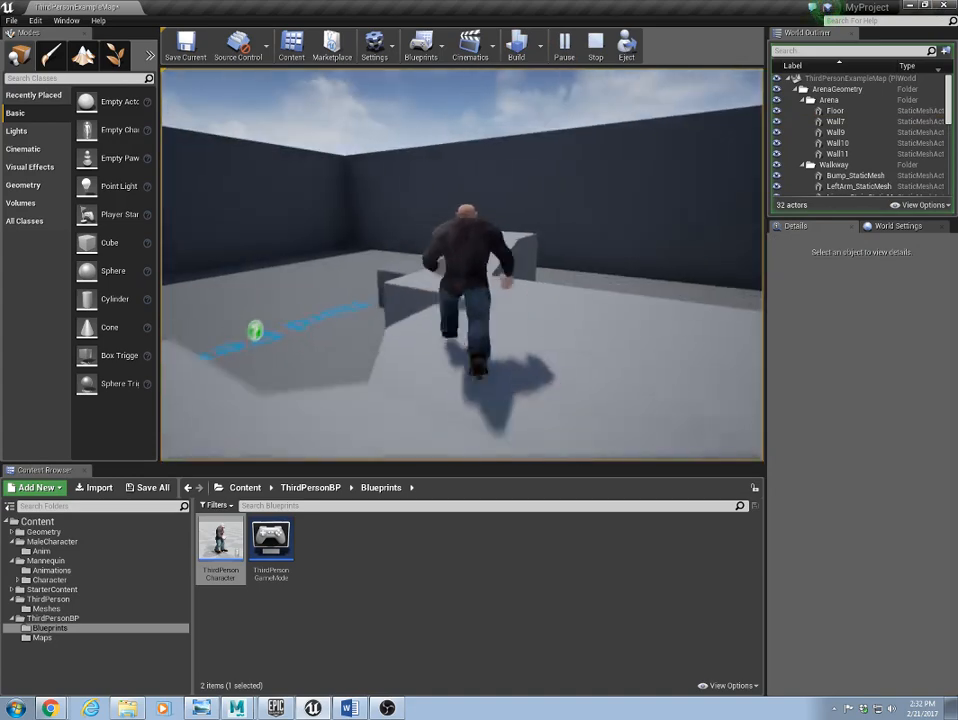
key("w")
key("space")
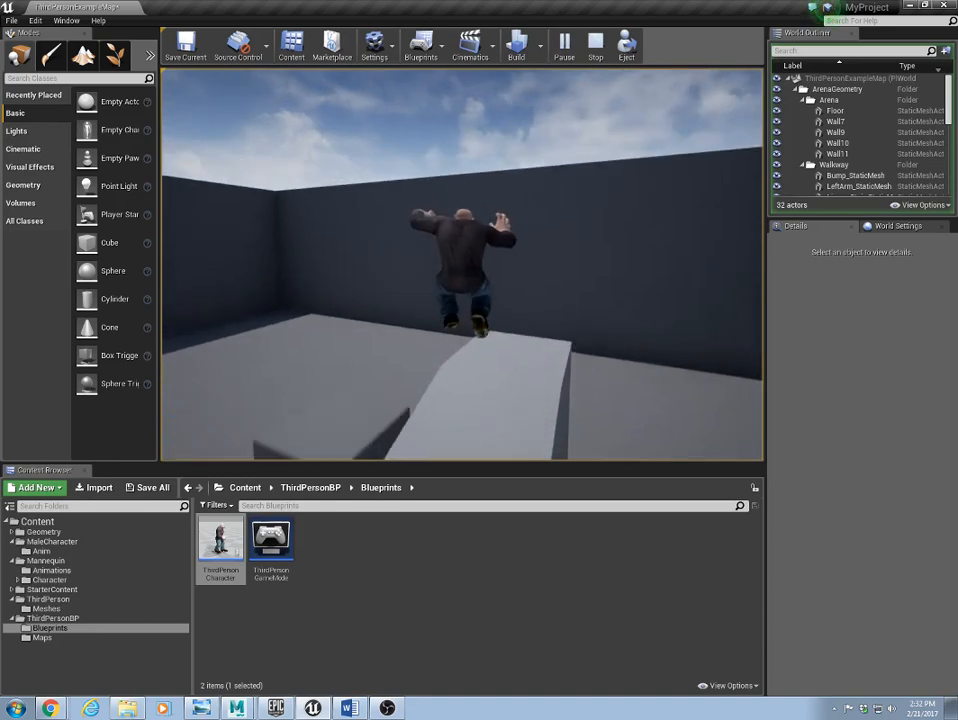
key("w")
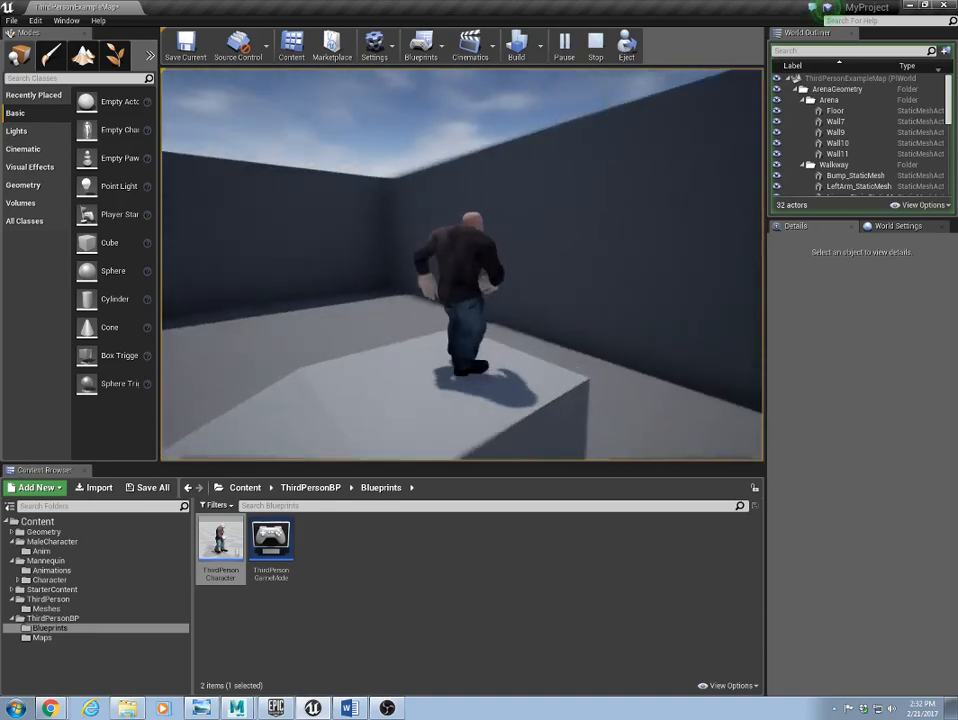
key("w")
key("space")
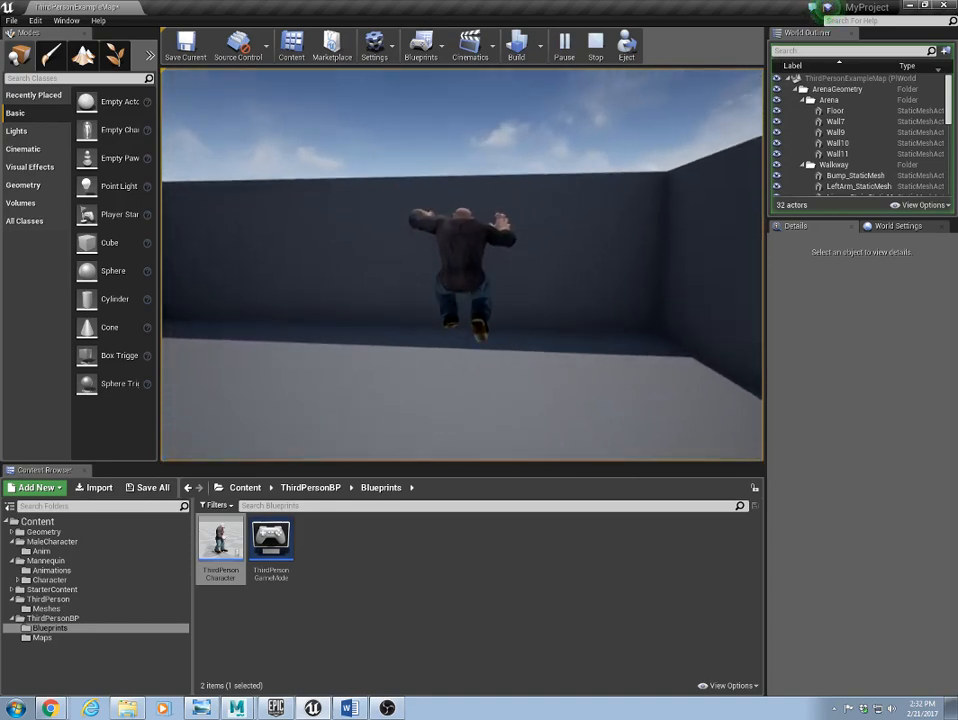
key("w")
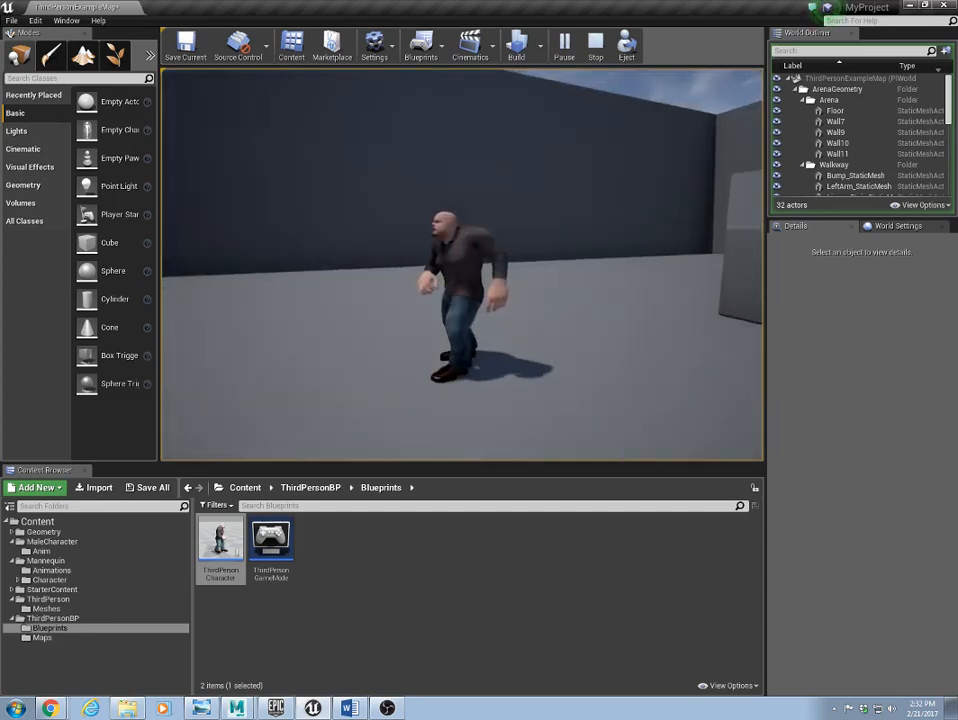
key("w")
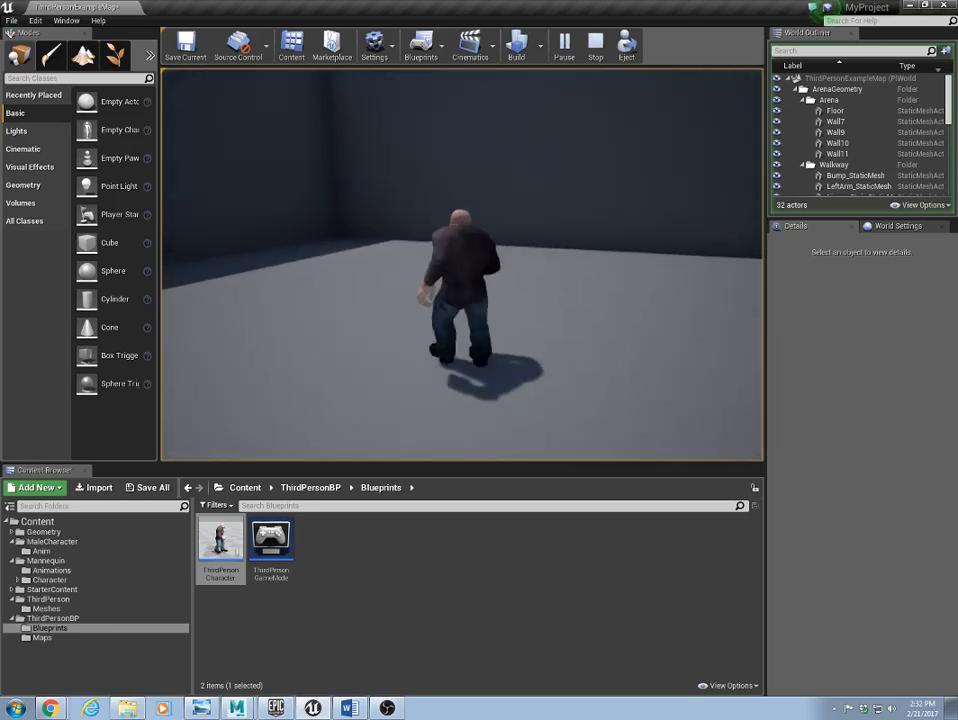
key("w")
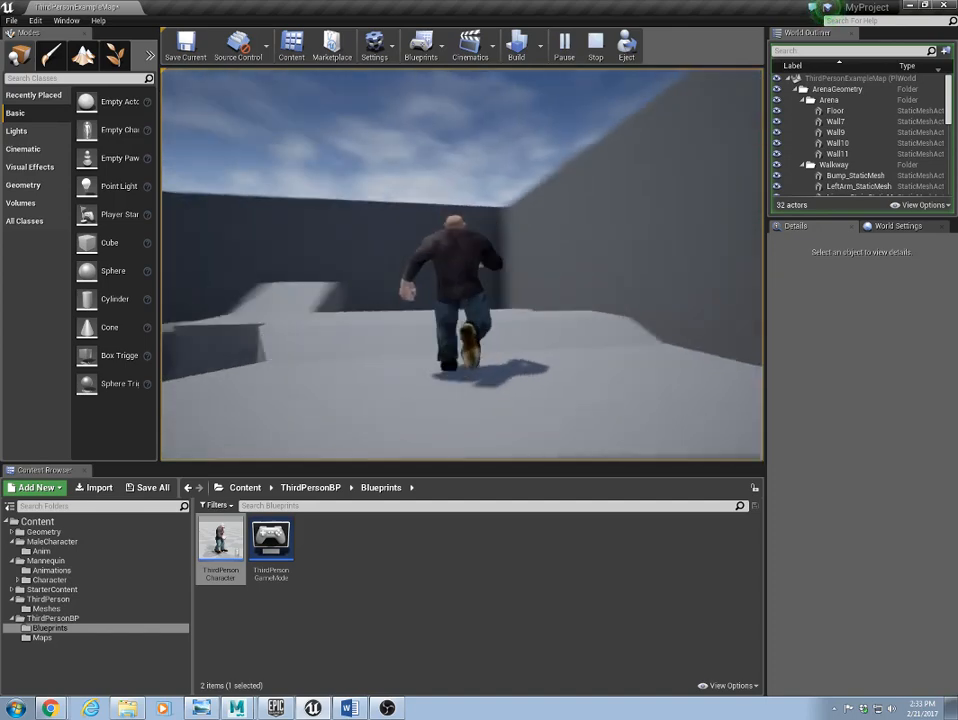
key("space")
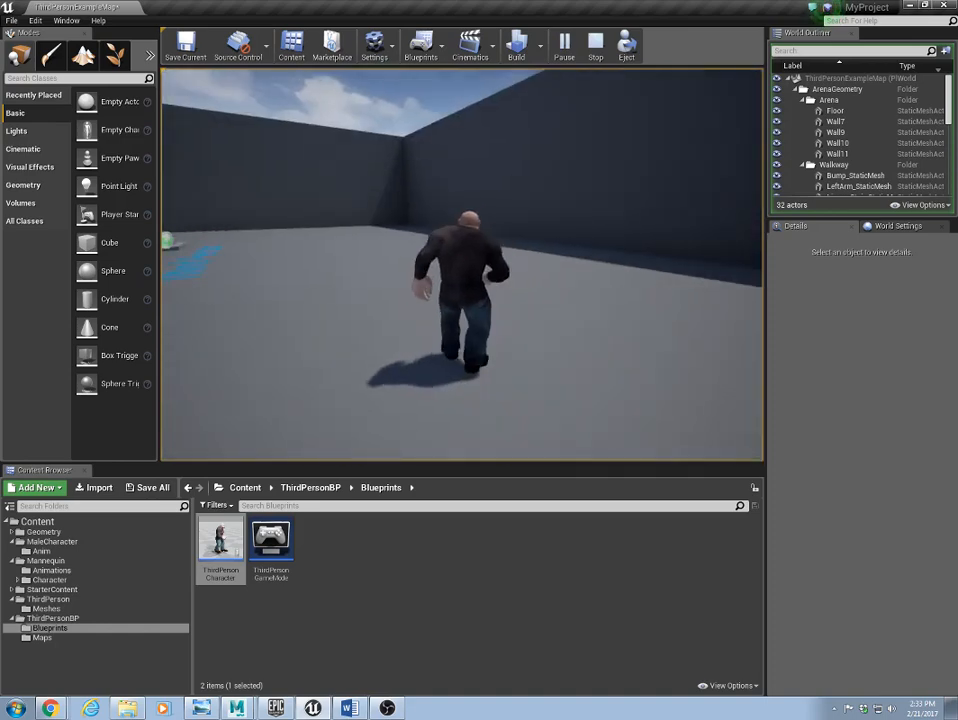
key("Escape")
Step: Save the ThirdPersonExampleMap level and all modified assets in the project
left_click(237, 359)
left_click(12, 20)
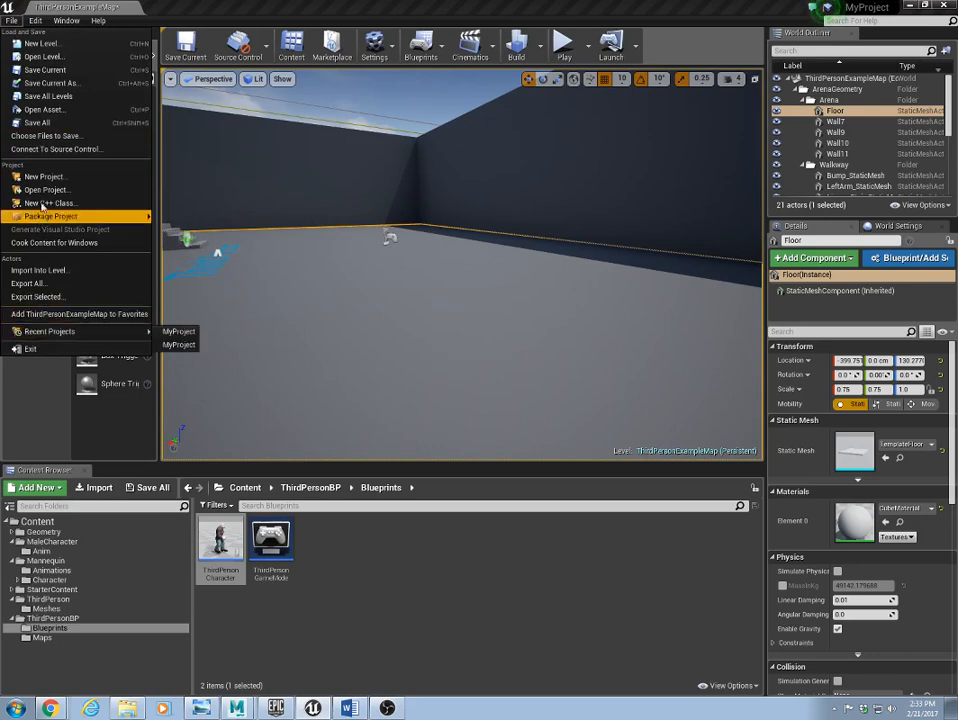
left_click(40, 123)
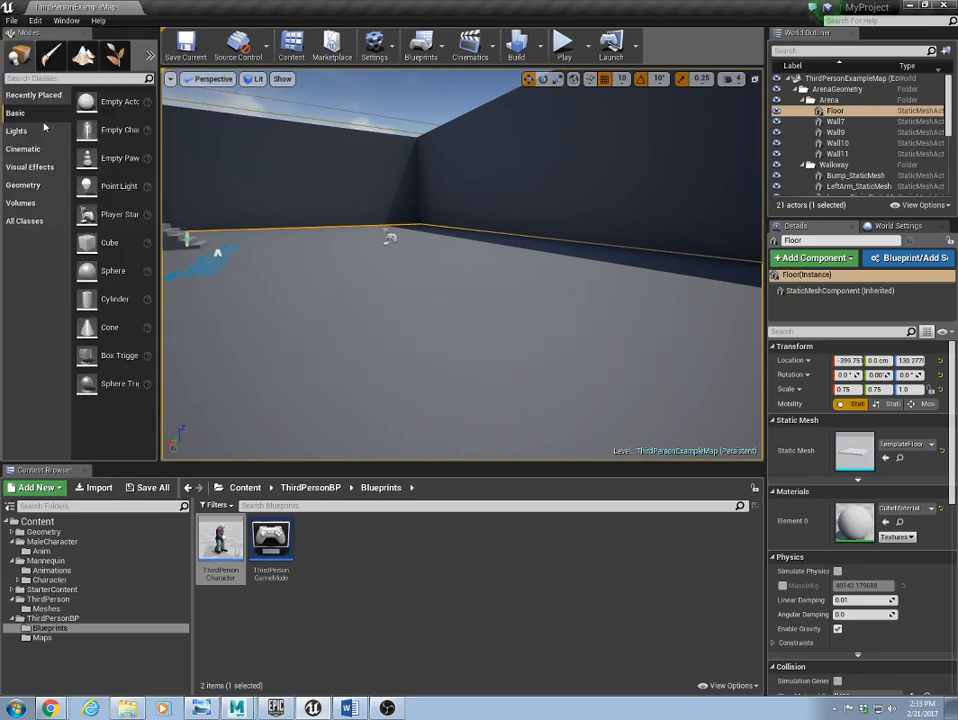